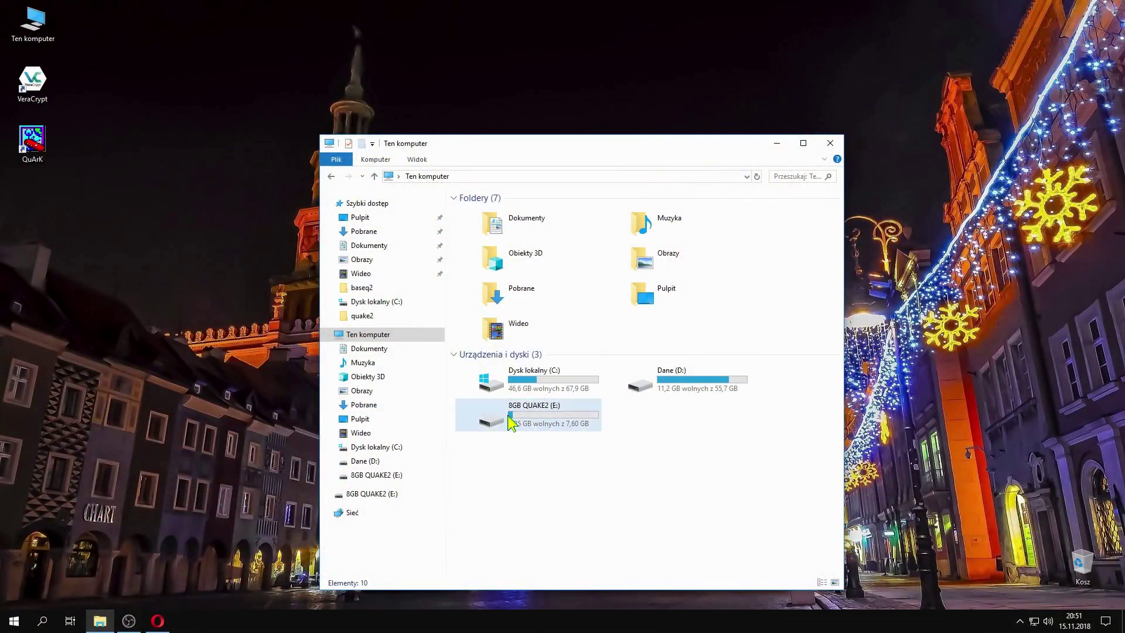
- Open the q2-3.20-x86-full archive from the downloads folder of the 8GB QUAKE2 (E:) drive in 7-Zip
click(512, 421)
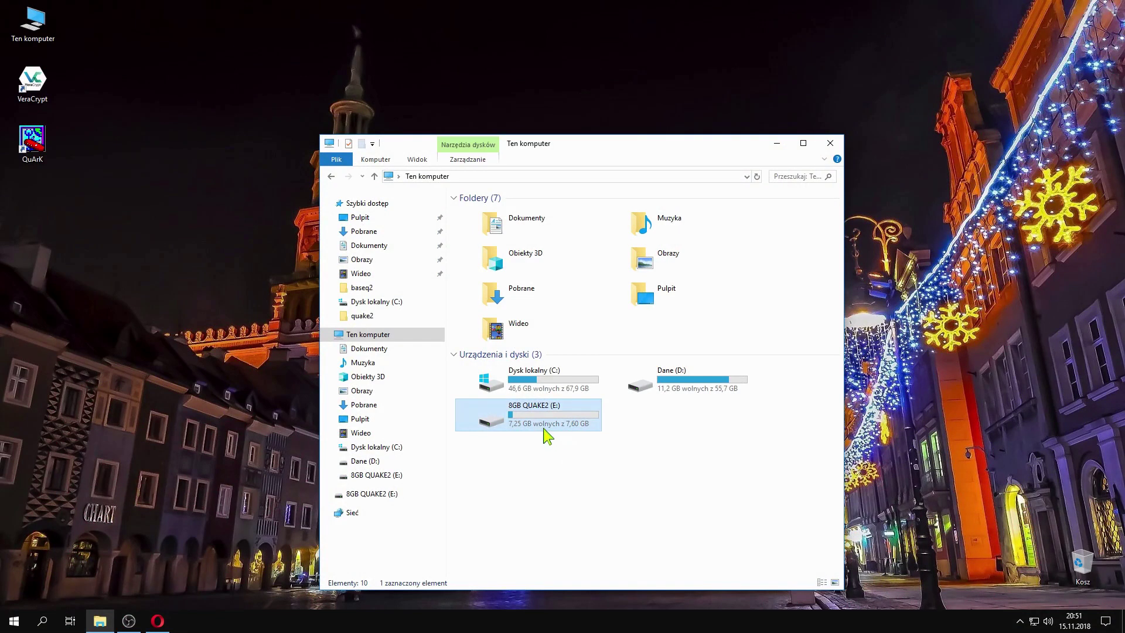
double_click(545, 428)
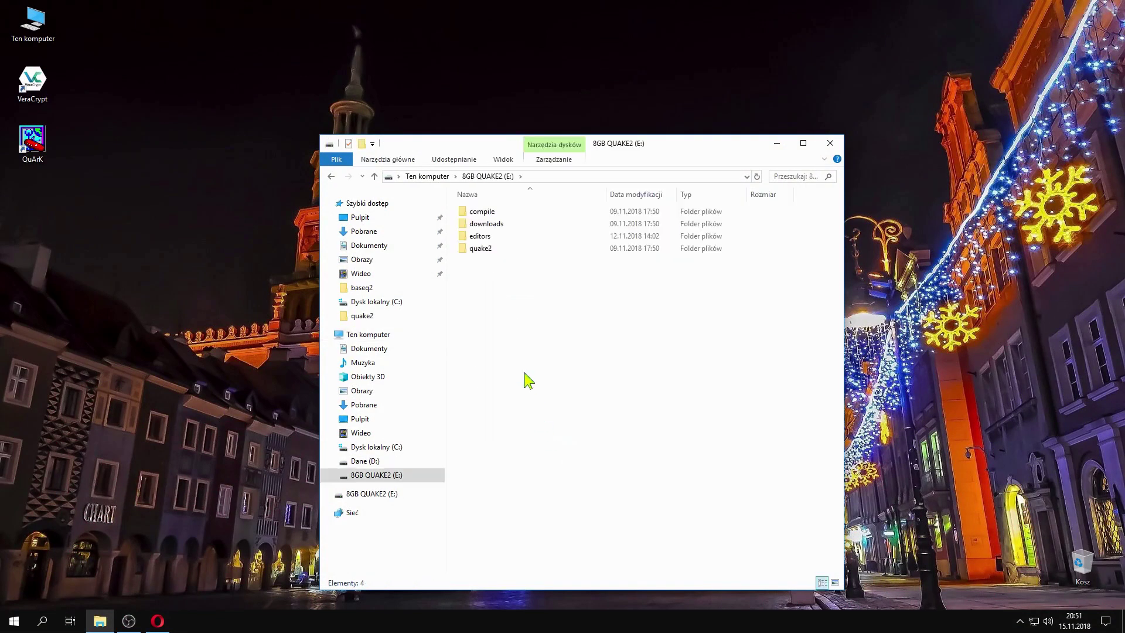
double_click(491, 225)
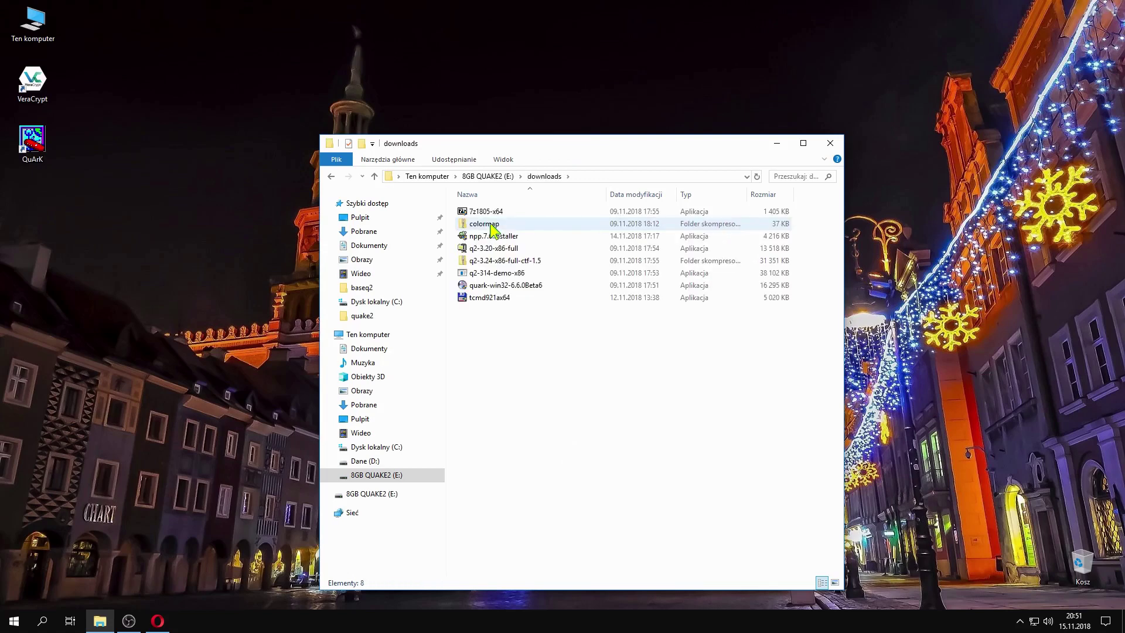
click(510, 252)
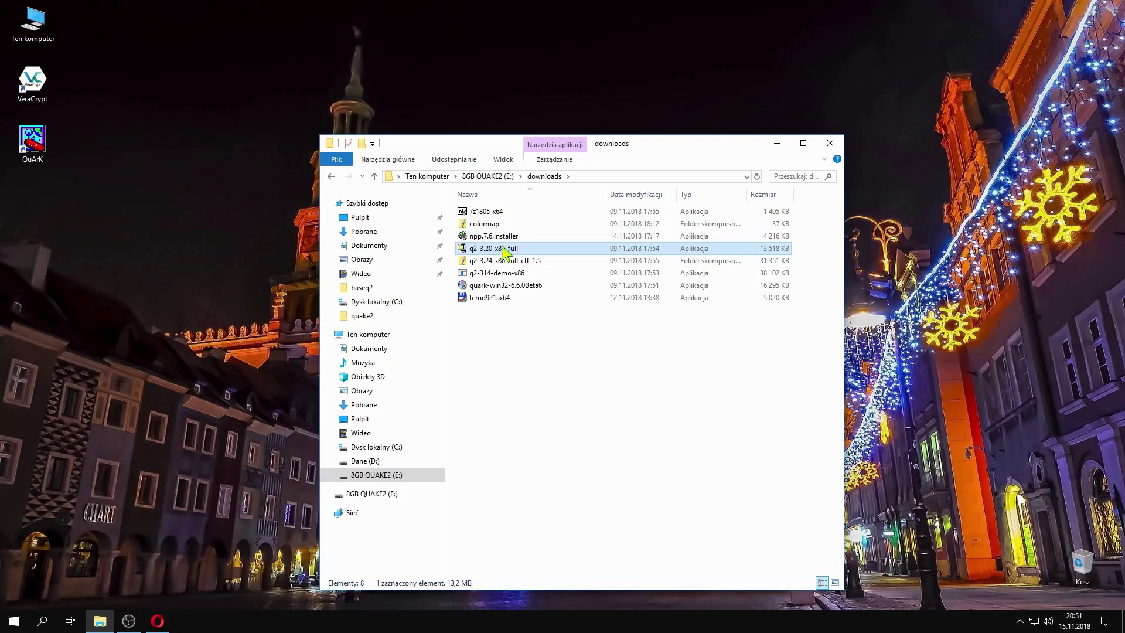
right_click(502, 248)
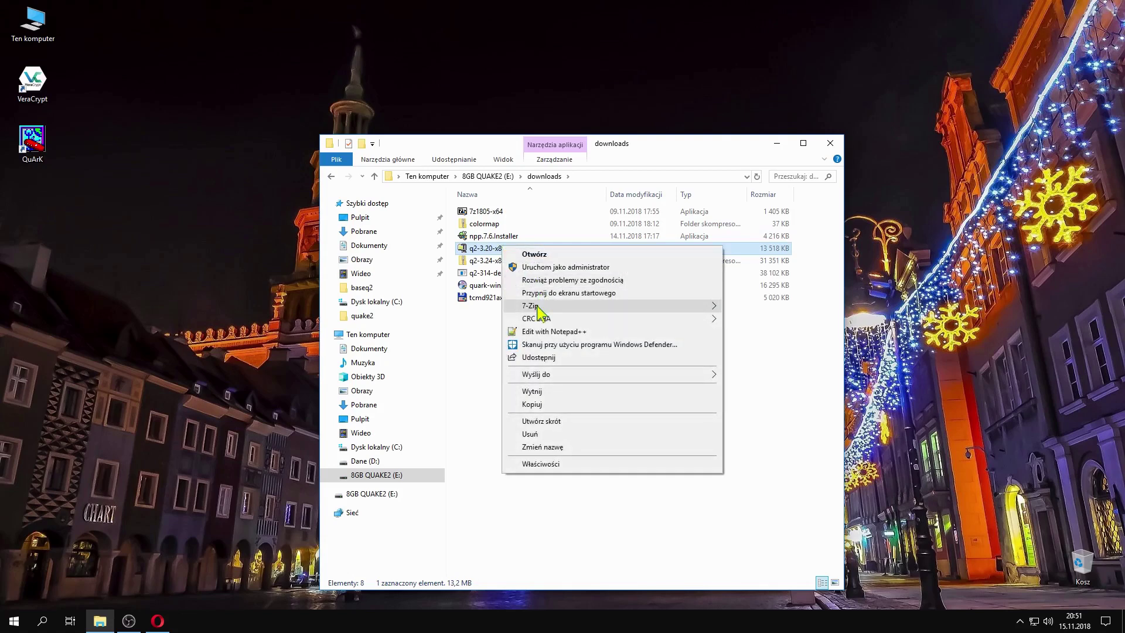
mouse_move(542, 307)
click(759, 307)
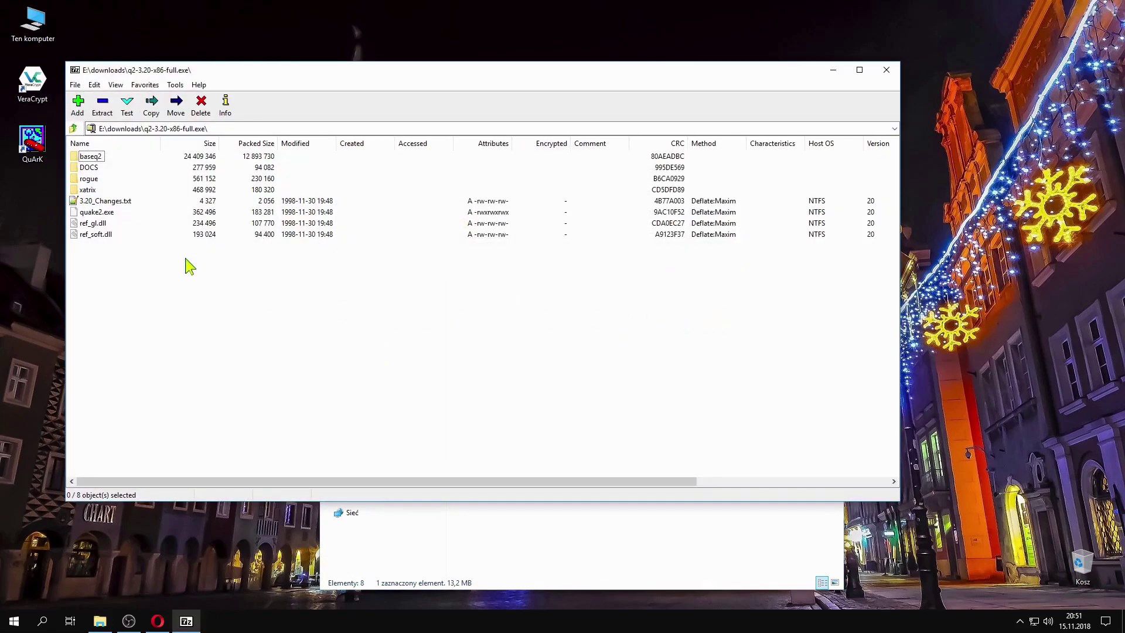
- Extract ref_gl.dll from the archive to E:\downloads\ and close the archive
click(101, 225)
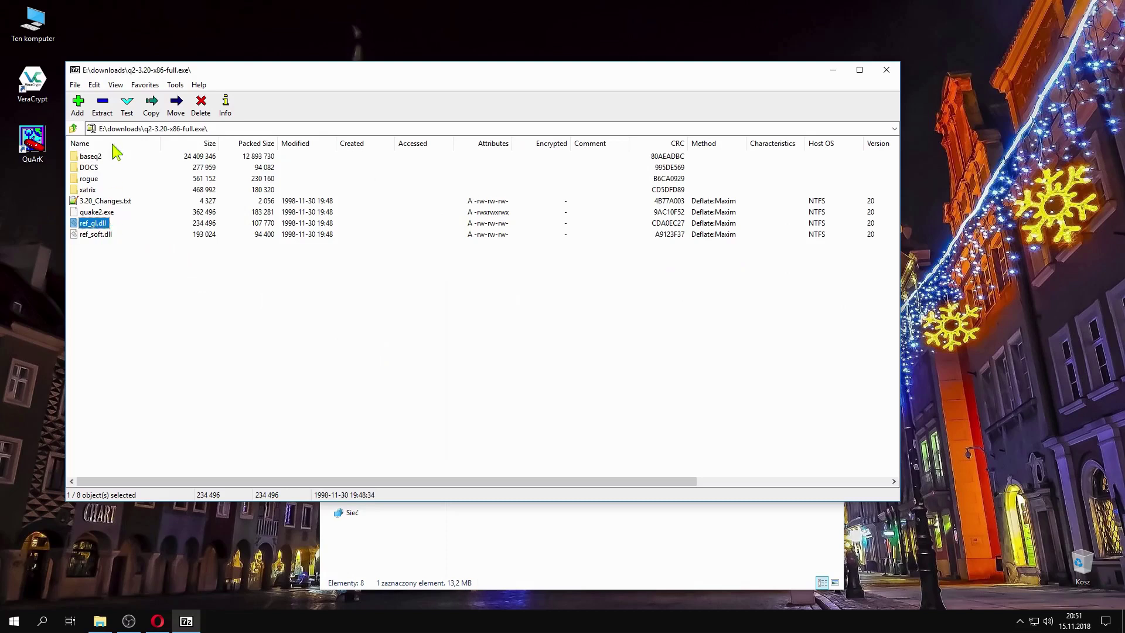
click(101, 111)
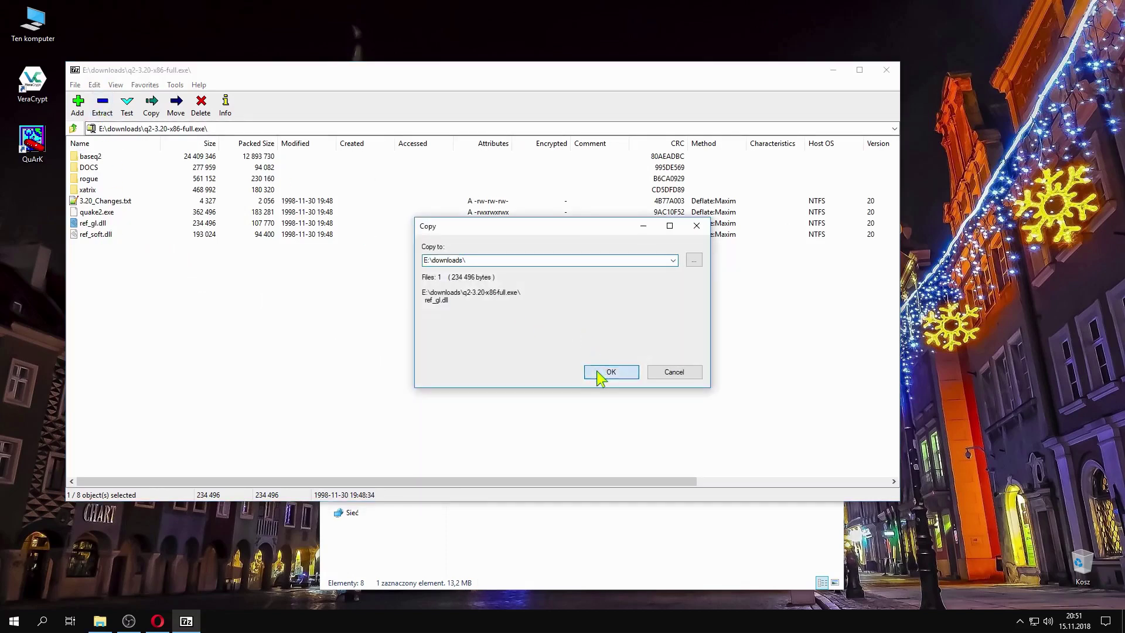
click(599, 375)
click(886, 70)
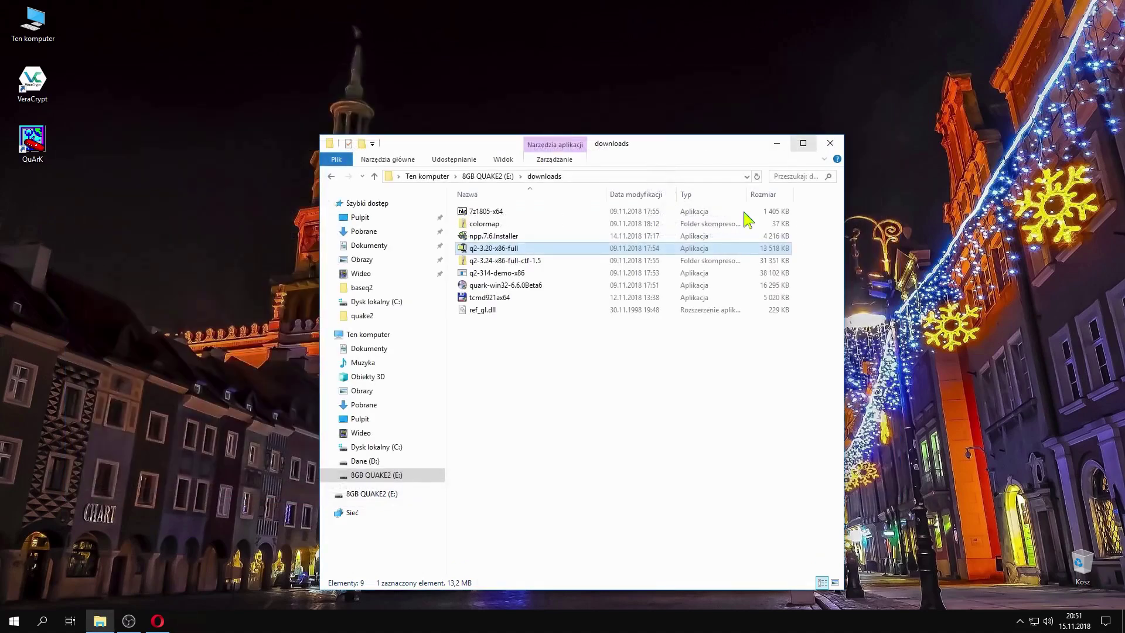
- Rename the extracted ref_gl.dll in the downloads folder to ref_gl320.dll
click(482, 311)
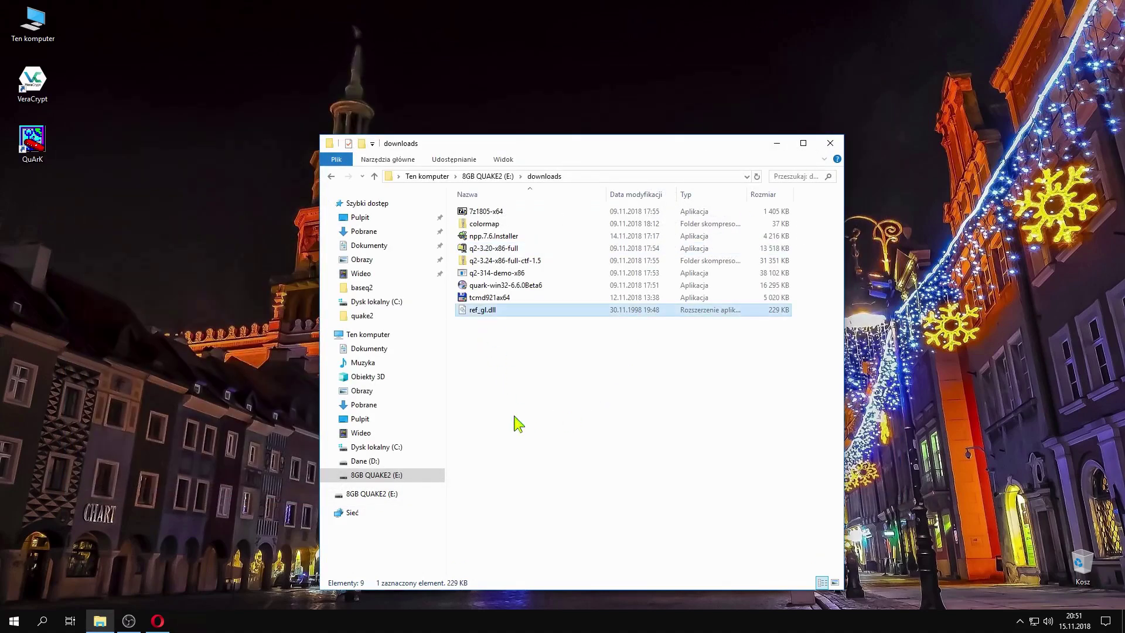
right_click(486, 310)
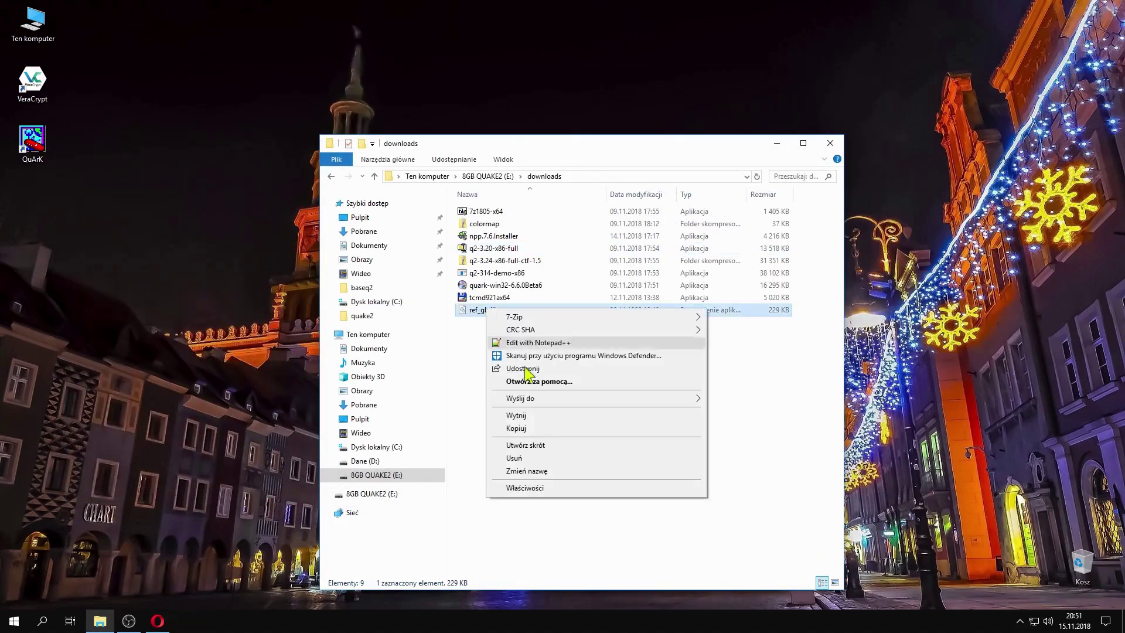
click(567, 477)
key(Right)
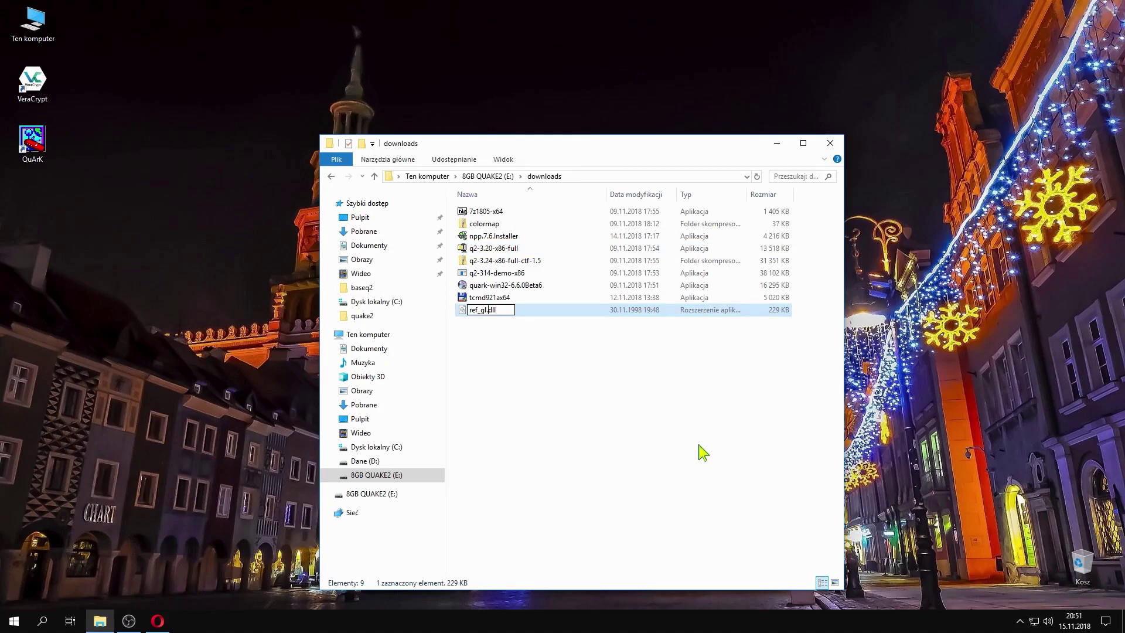
text(320)
key(Return)
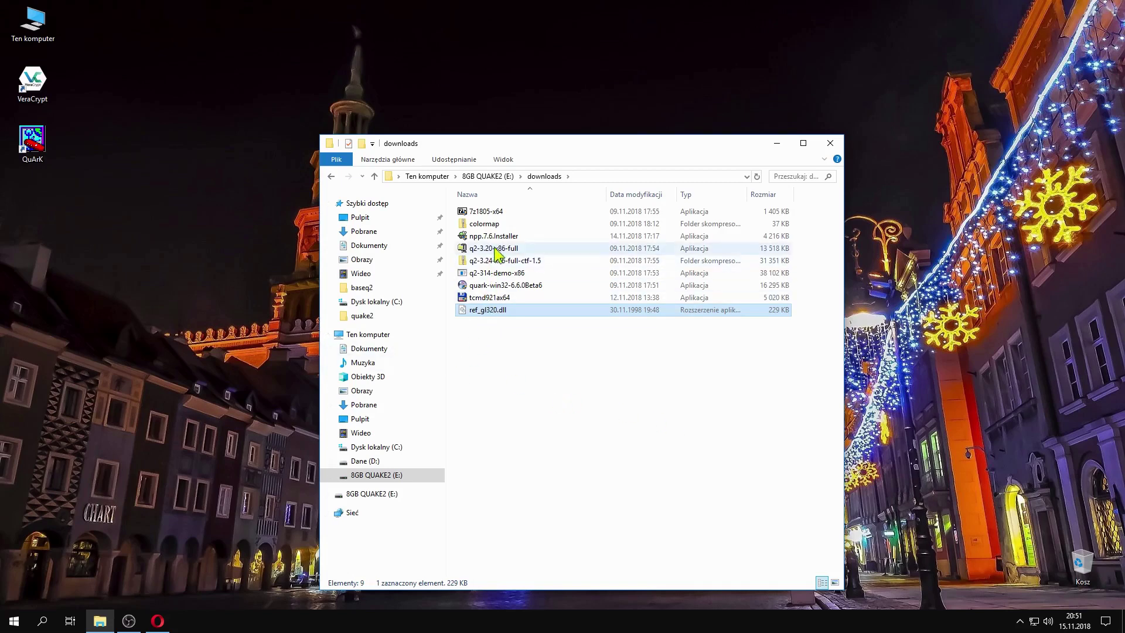
- Move ref_gl320.dll from the downloads folder to the quake2 folder on the same drive
right_click(501, 312)
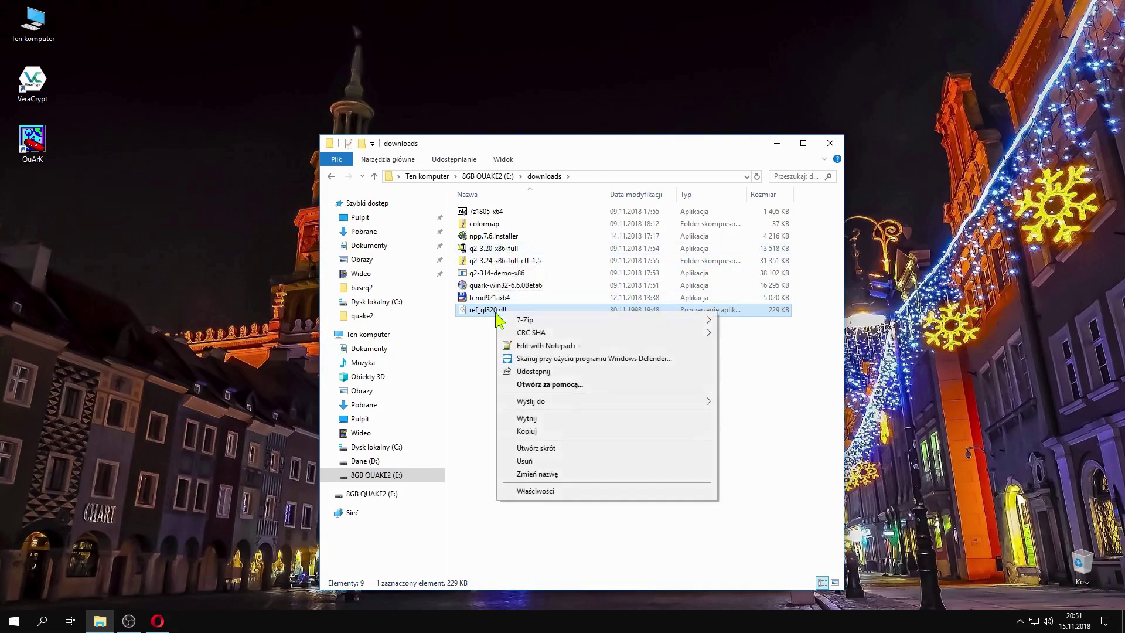
click(563, 418)
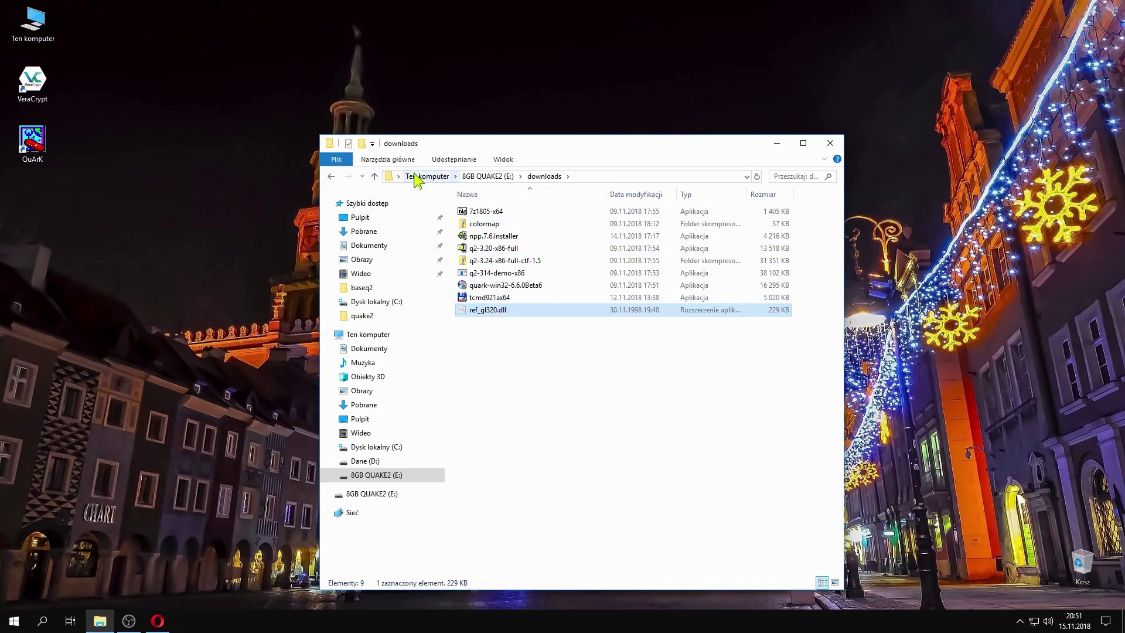
click(487, 176)
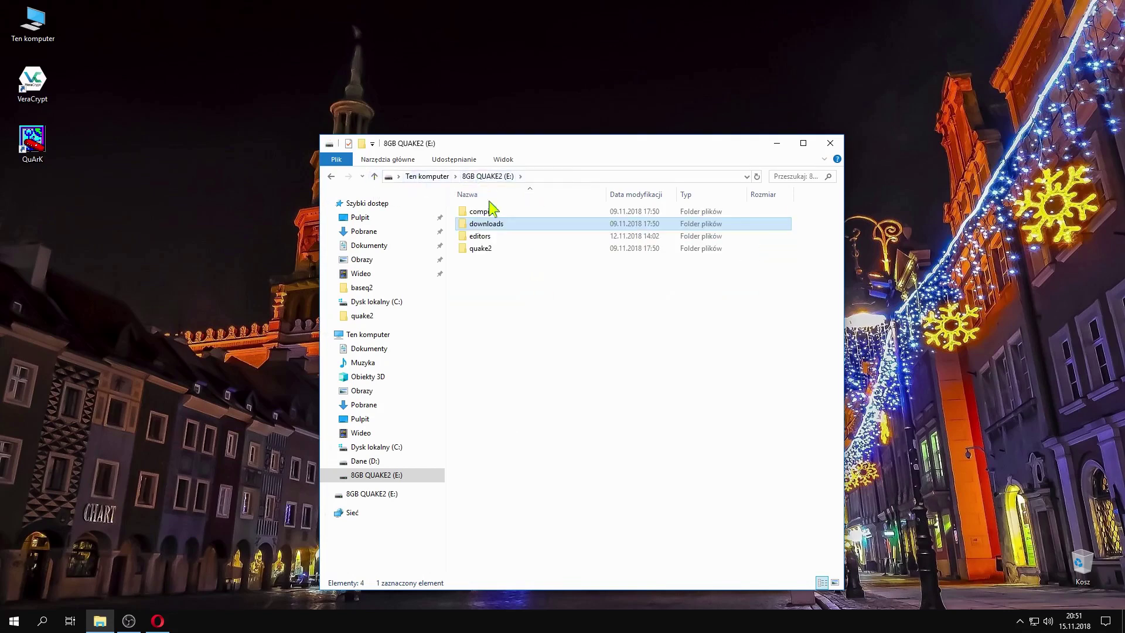
double_click(481, 251)
right_click(519, 446)
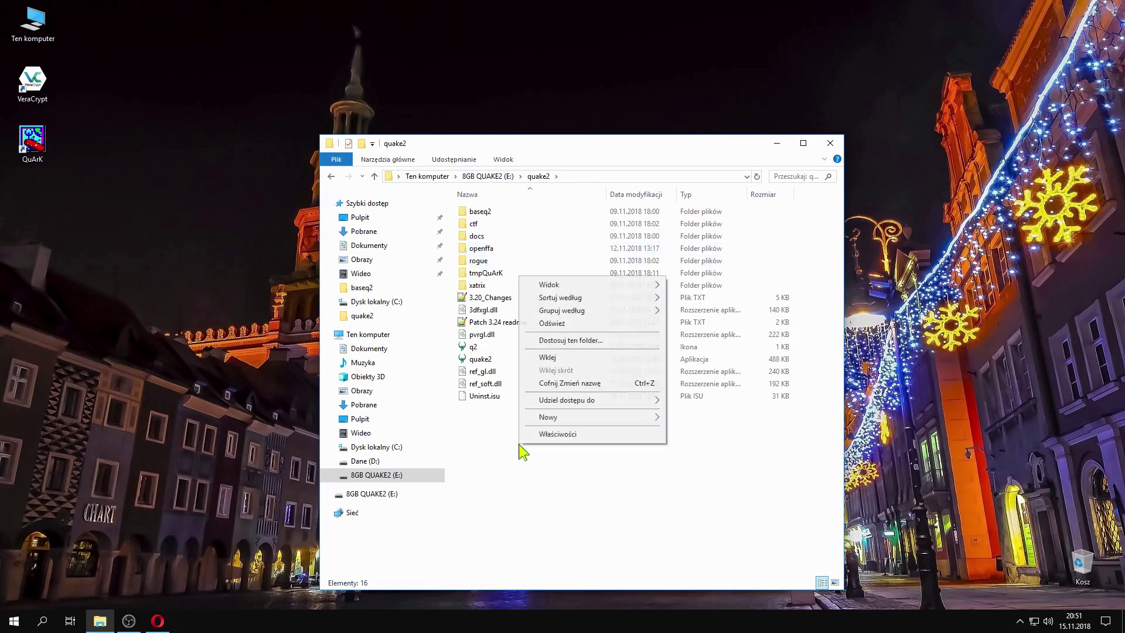
click(562, 359)
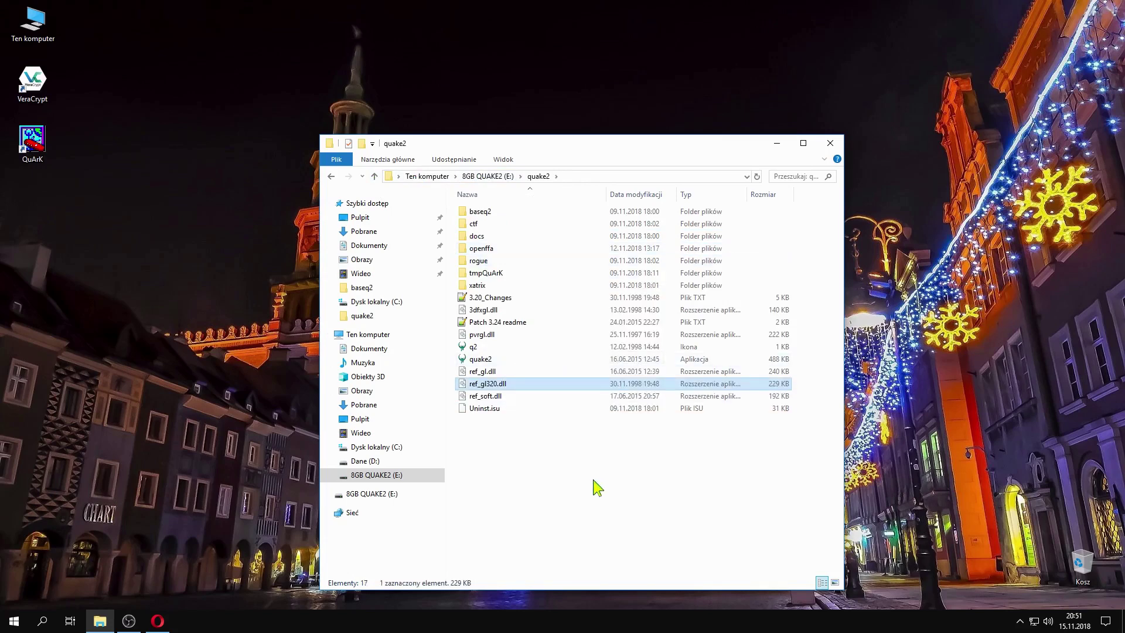
- Compare the ref_gl.dll and ref_gl320.dll entries in the quake2 folder
click(492, 371)
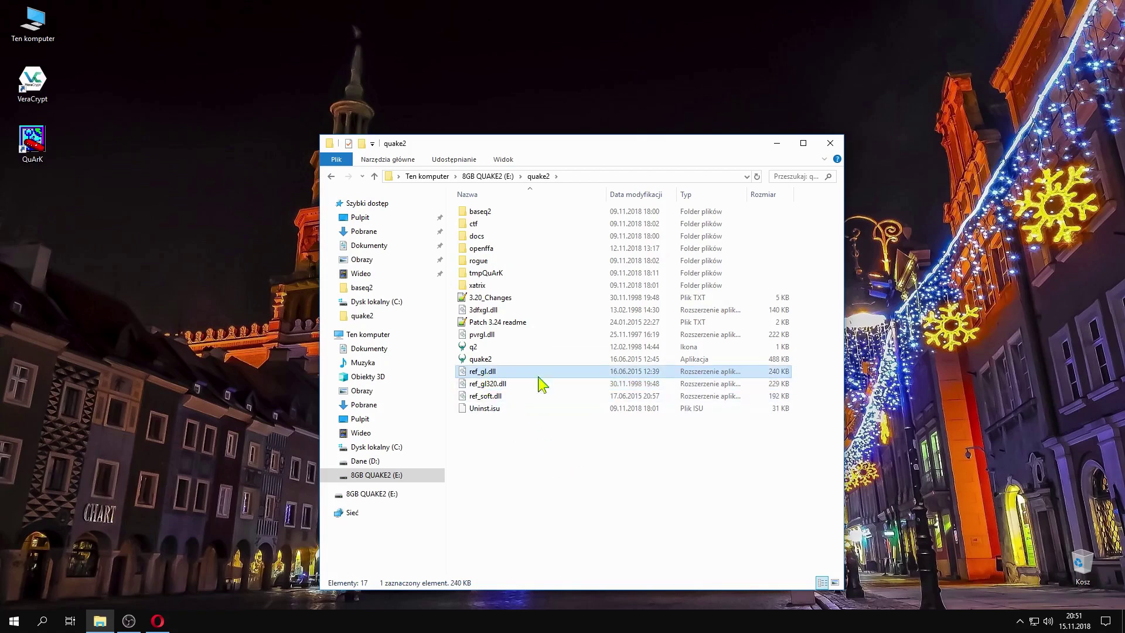
click(497, 385)
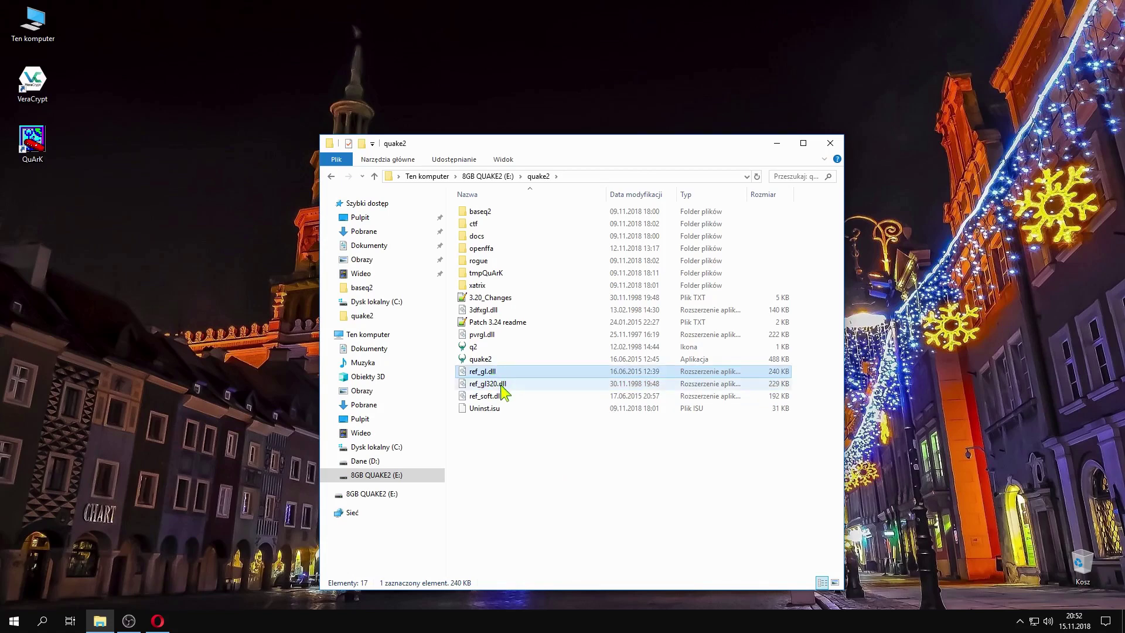
click(500, 385)
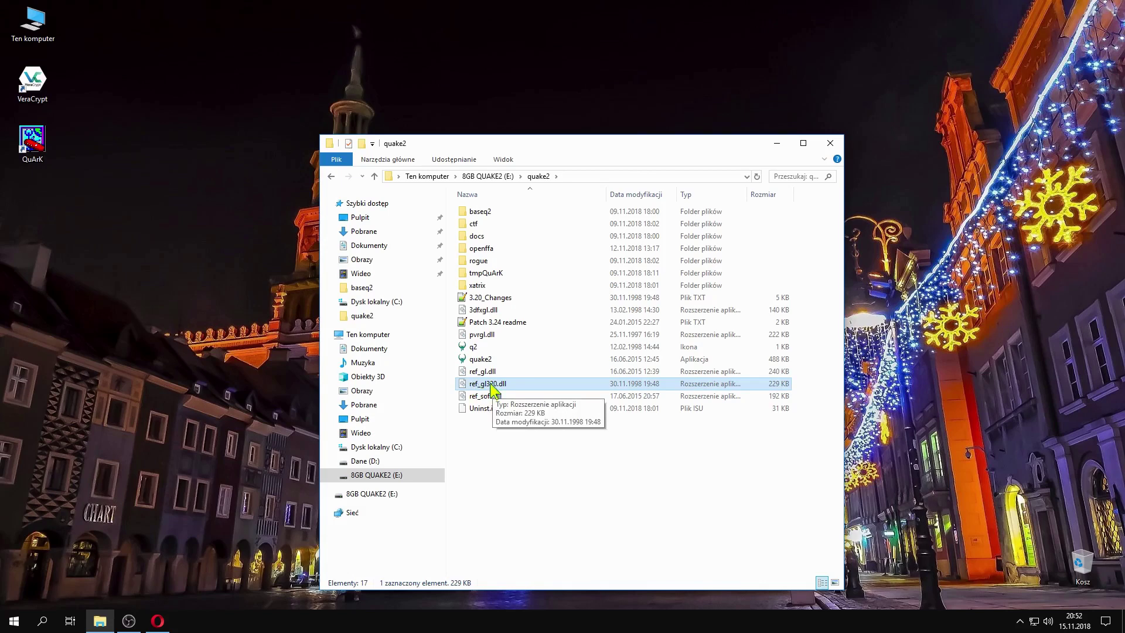
click(499, 383)
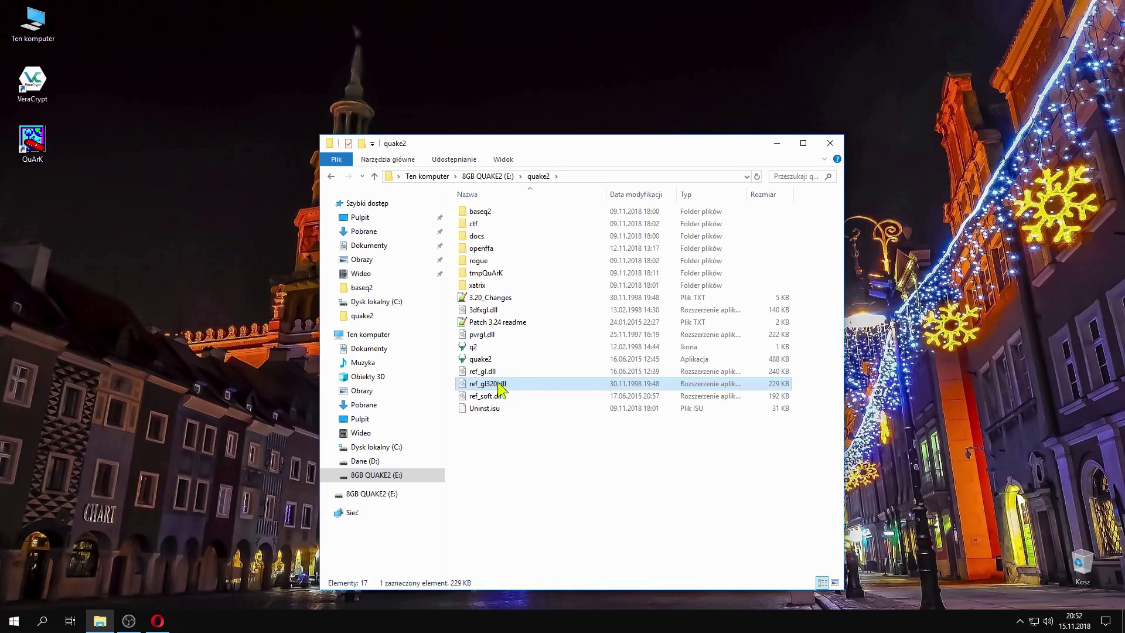
key(Escape)
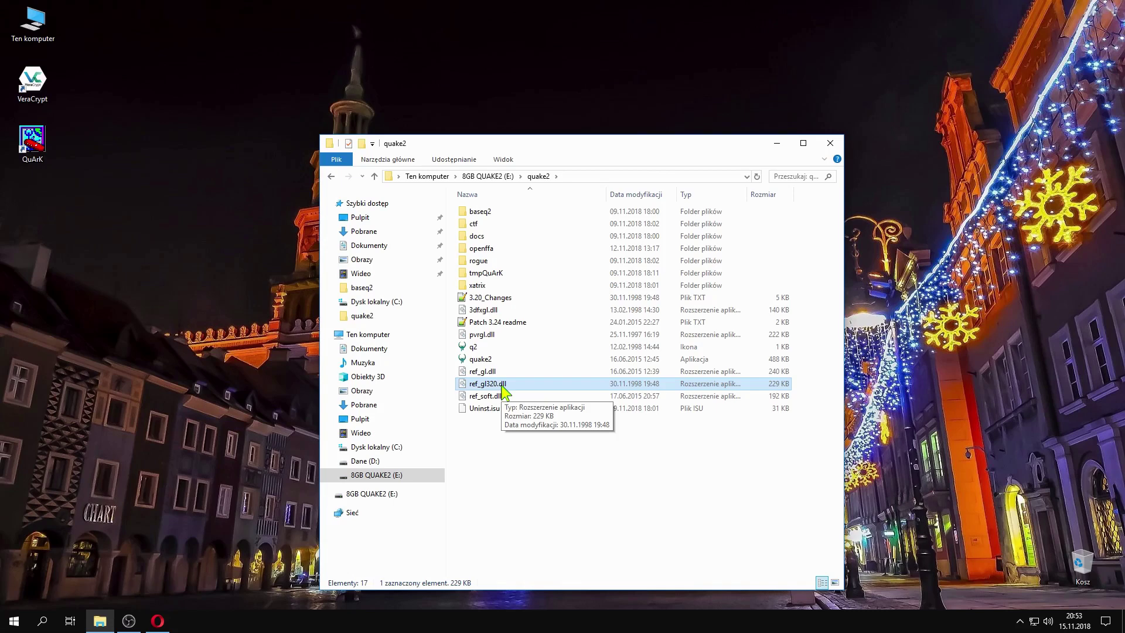
click(491, 385)
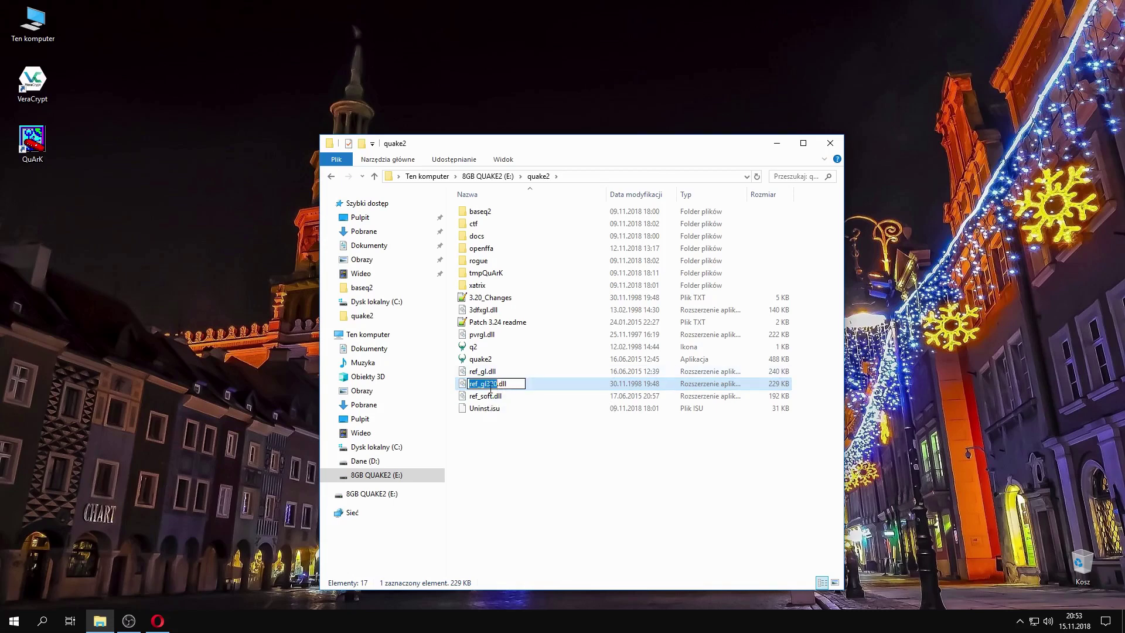
click(517, 439)
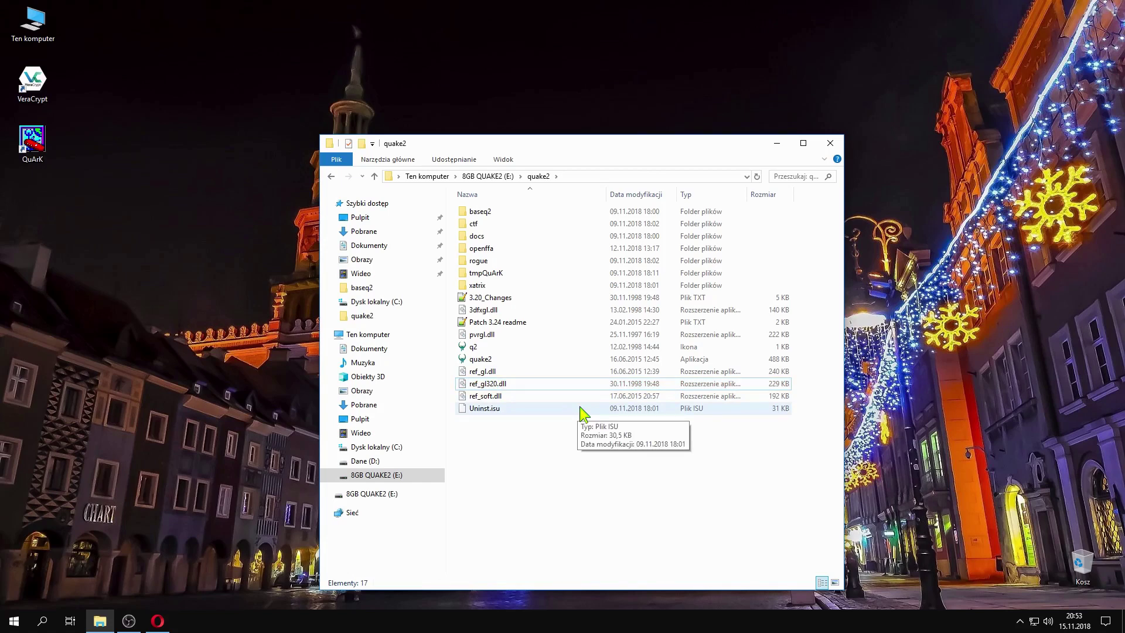
- Make a copy of the config file inside the baseq2 folder
double_click(480, 213)
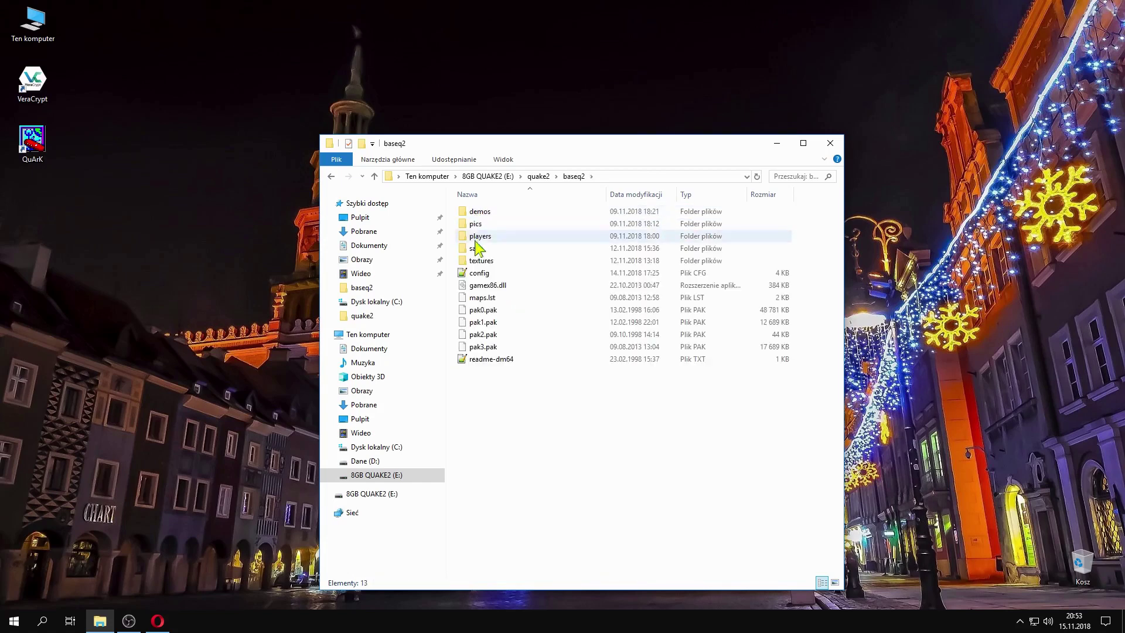
click(486, 275)
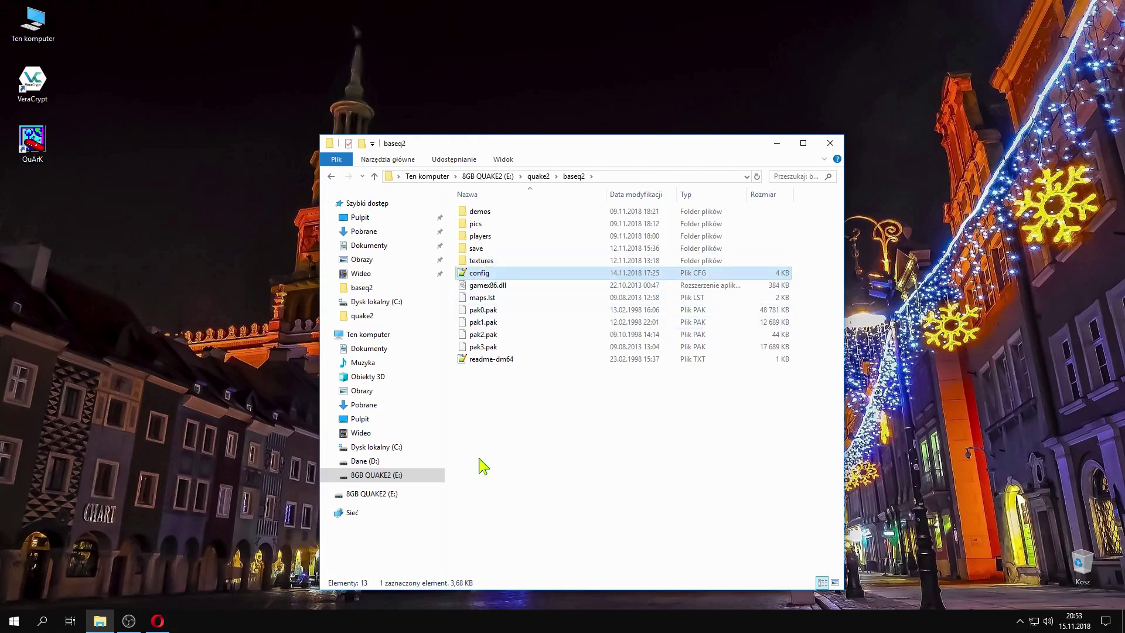
key(ctrl+v)
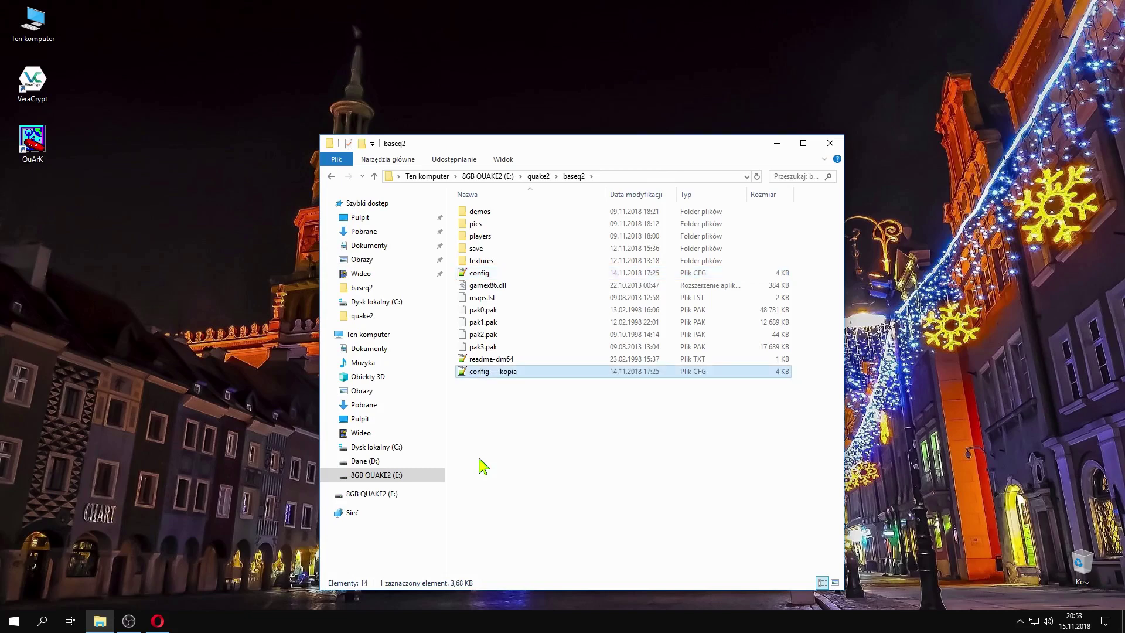
- Rename the copied config file to quark and open it in Notepad++
right_click(490, 372)
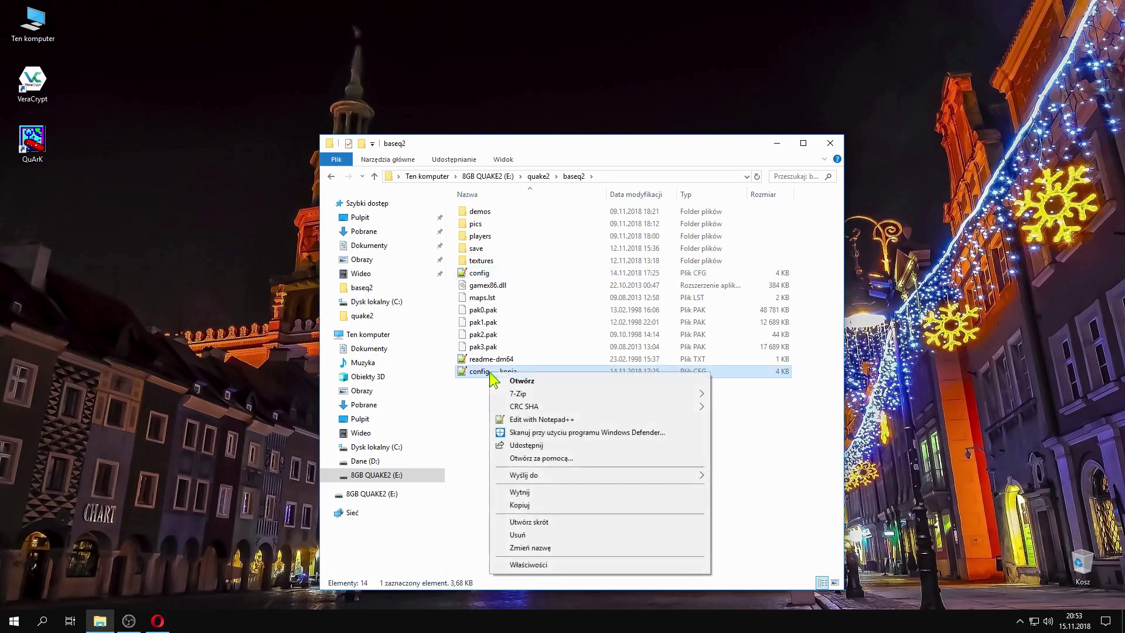
click(563, 548)
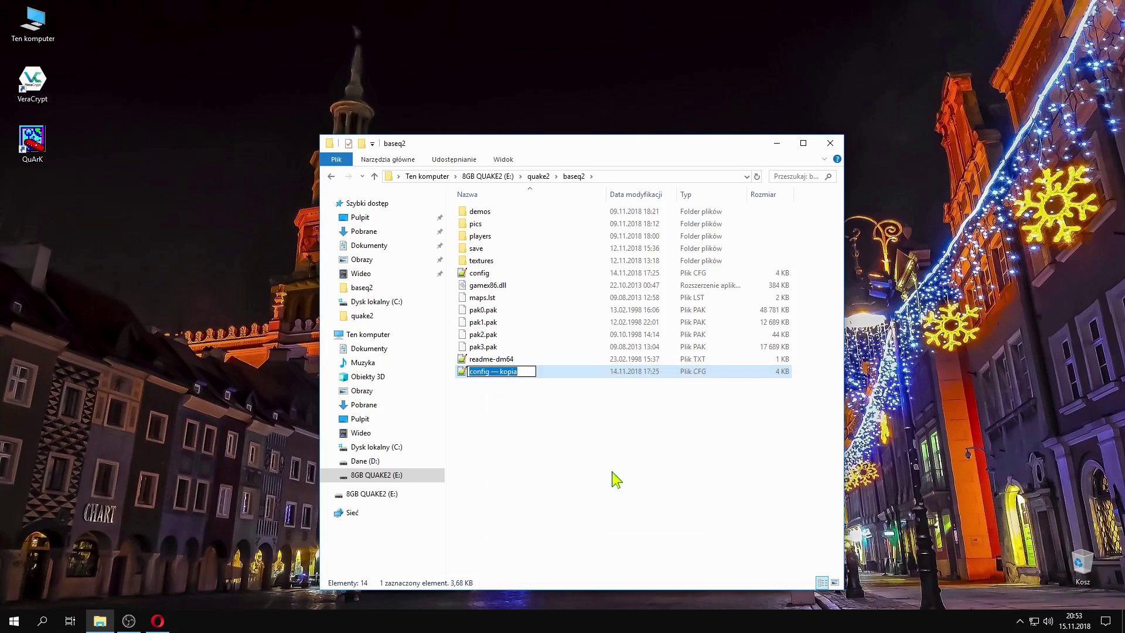
text(quark)
key(Return)
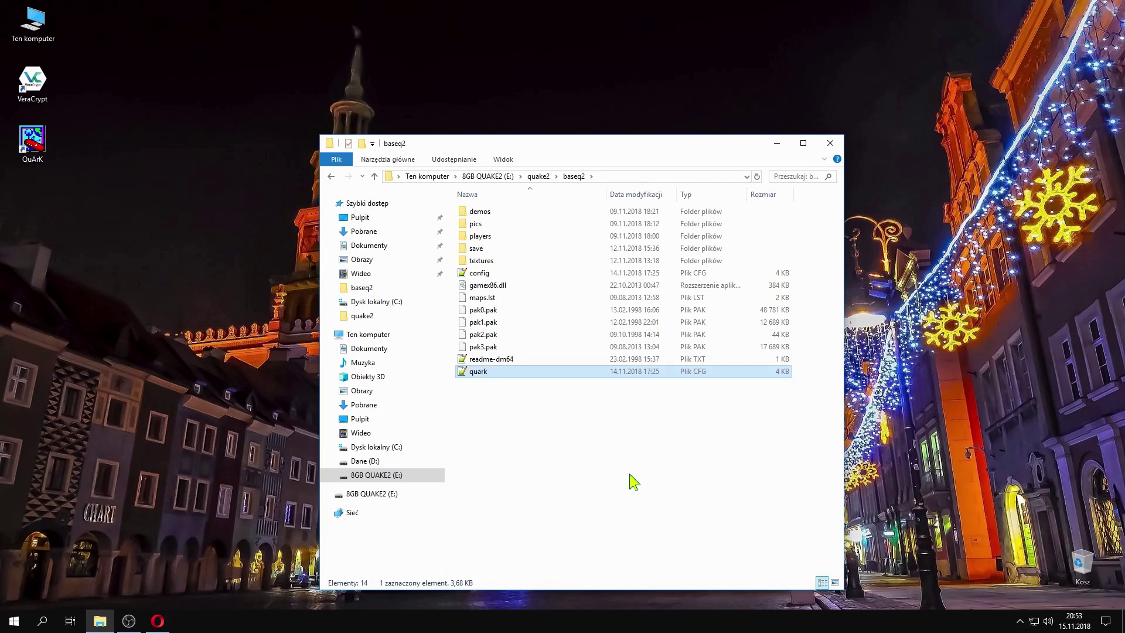
double_click(469, 373)
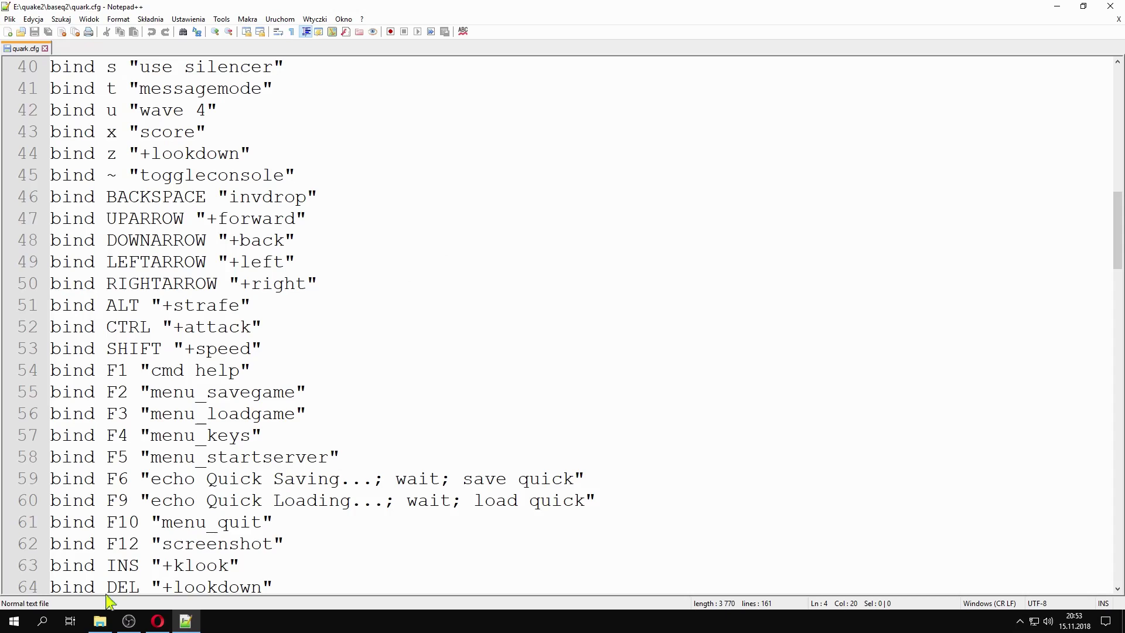
- View the Notepad++ 7.6 download page and its address in Opera, then return to quark.cfg in Notepad++
click(158, 621)
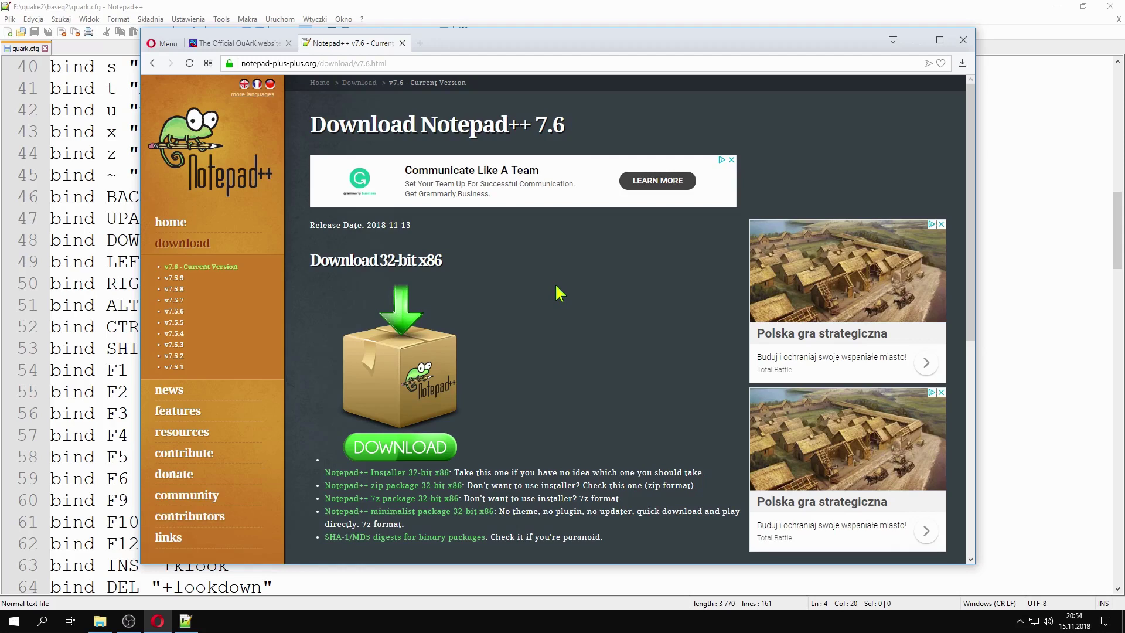
click(299, 64)
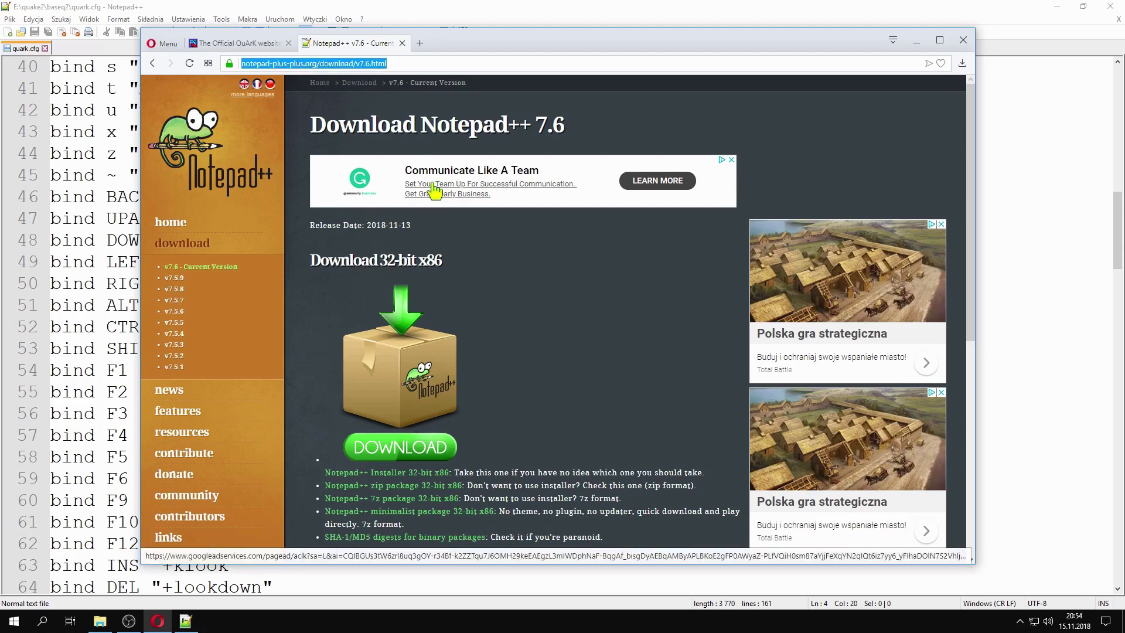
click(916, 42)
click(683, 240)
click(477, 321)
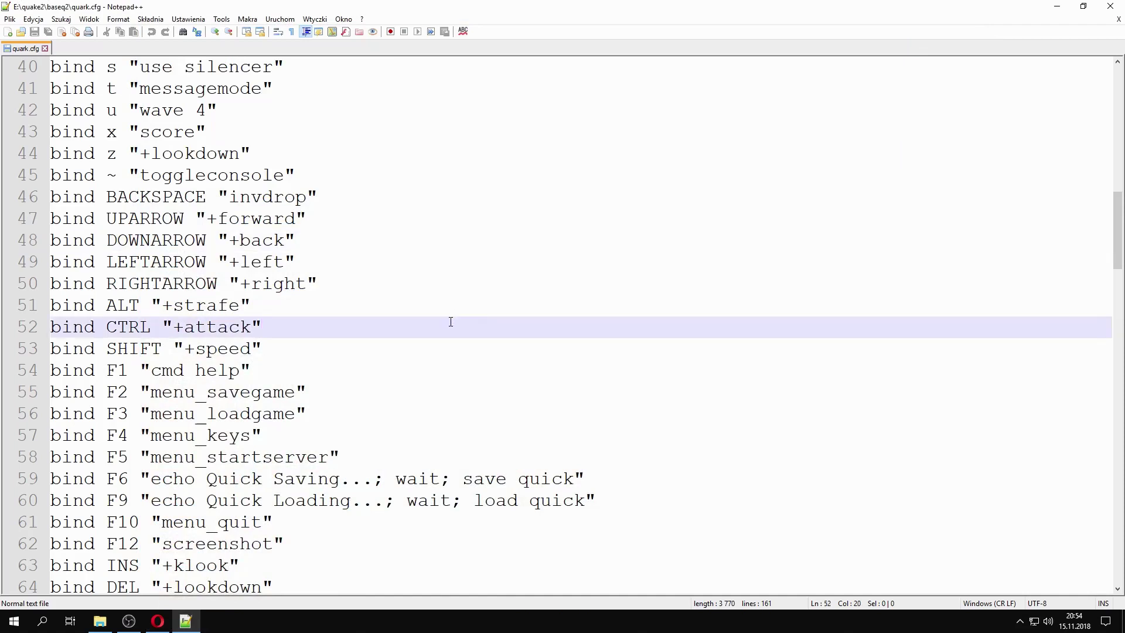
- Find the vid_ref setting in quark.cfg by searching for "vid" and set its value to "gl320"
key(ctrl+f)
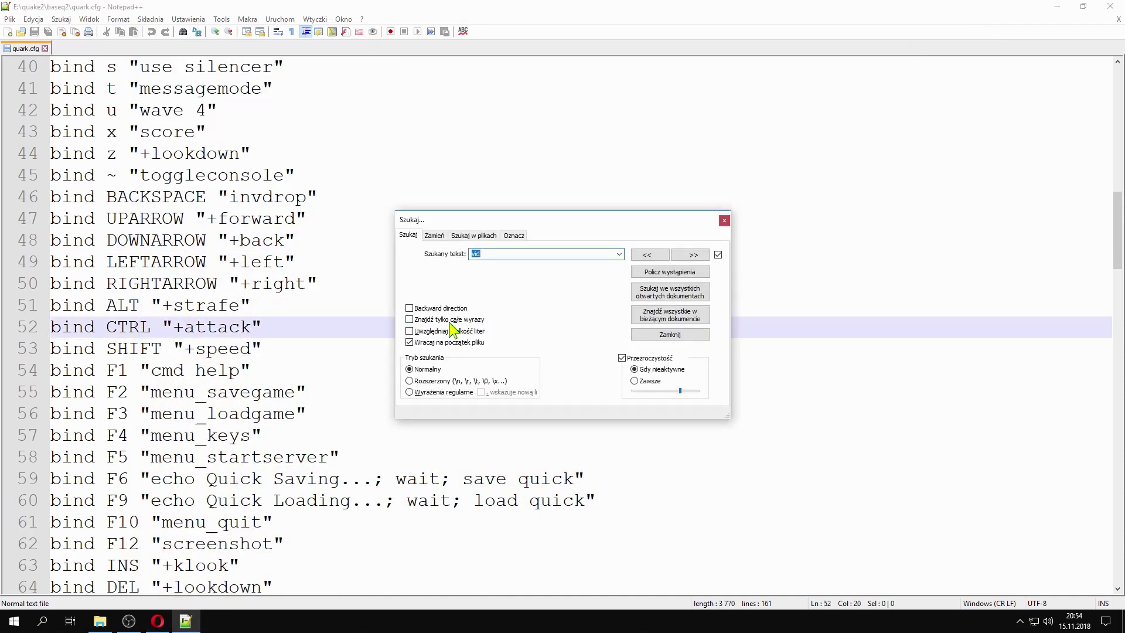
text(vid)
key(Return)
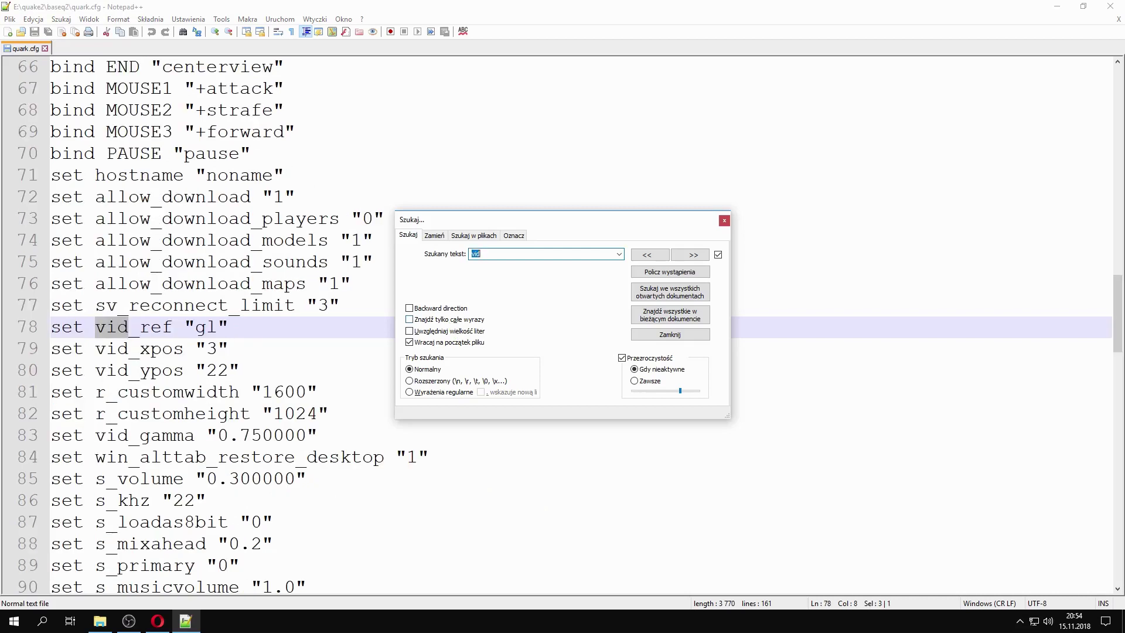
click(724, 220)
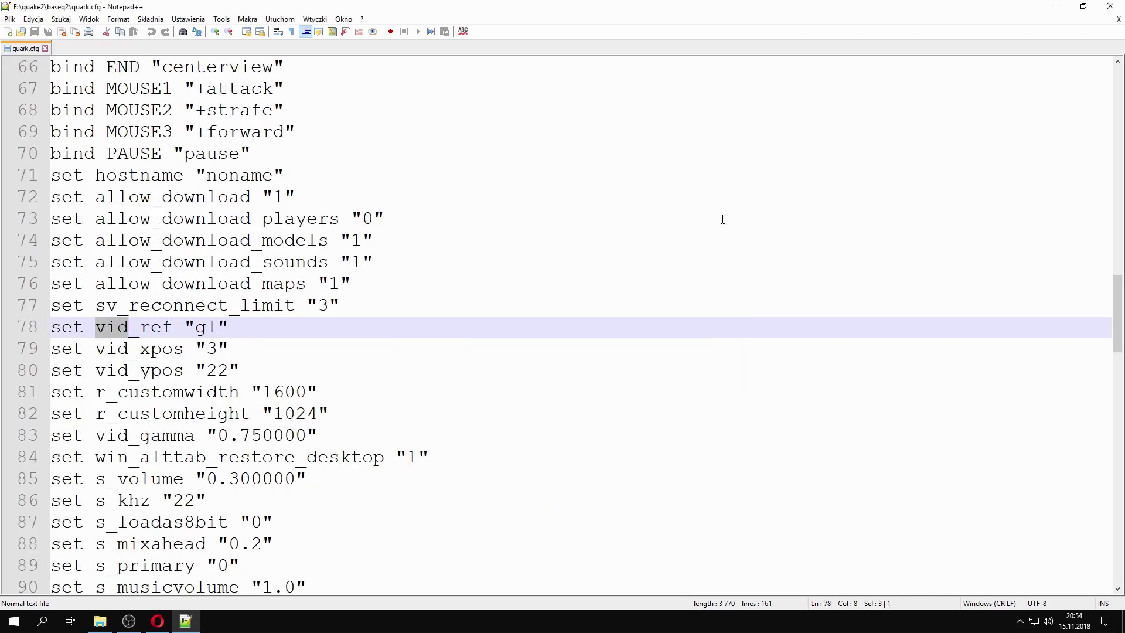
click(335, 358)
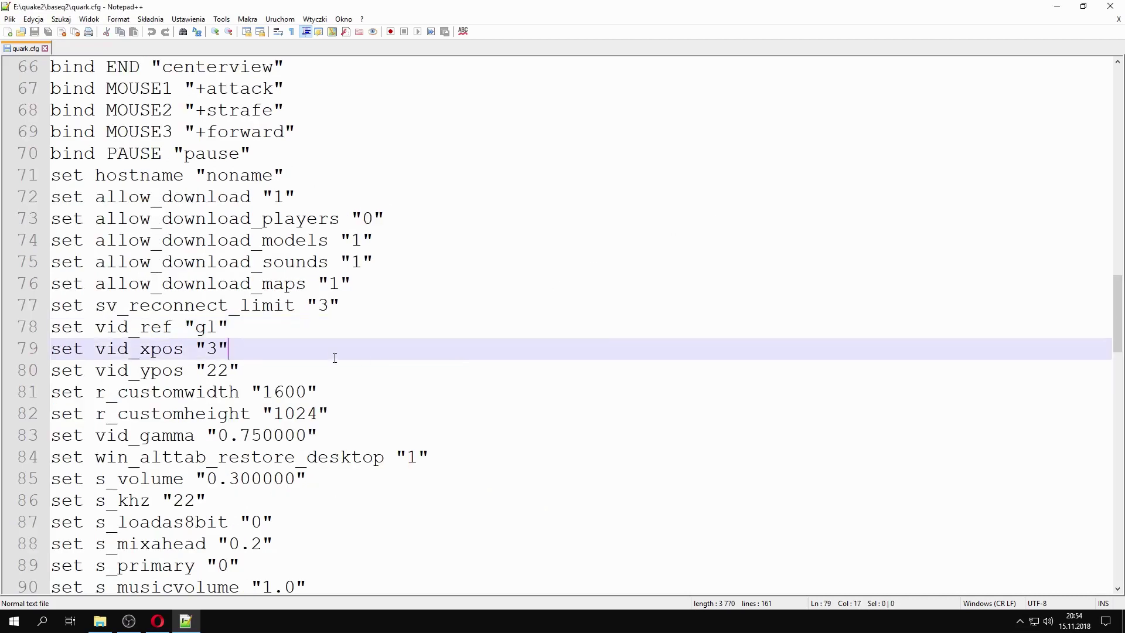
click(118, 326)
drag(96, 327, 173, 326)
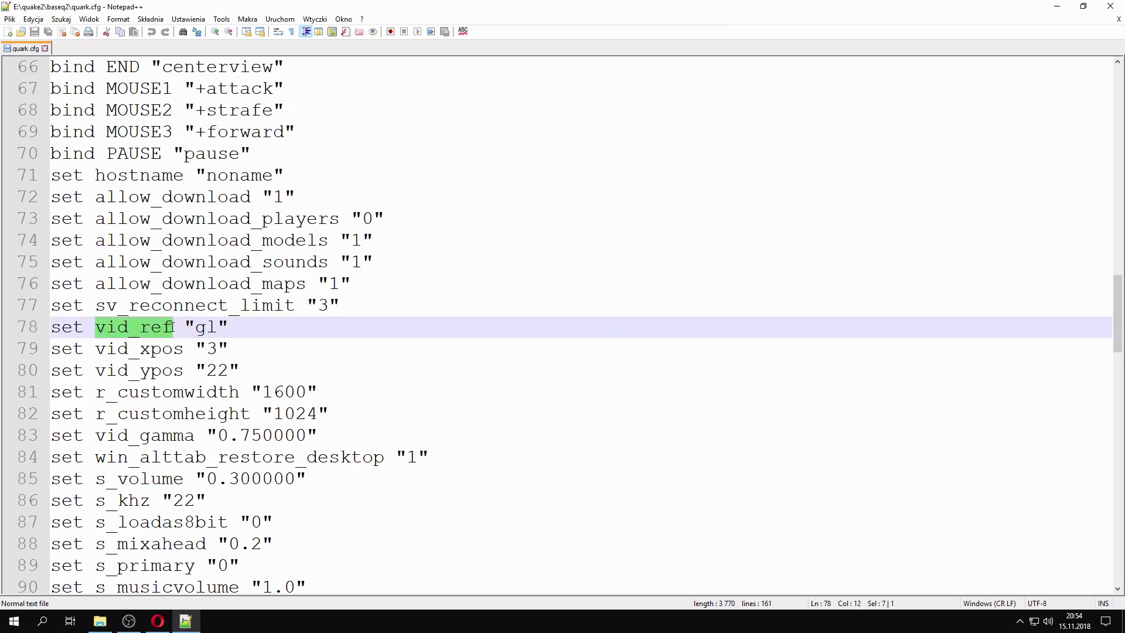
click(216, 326)
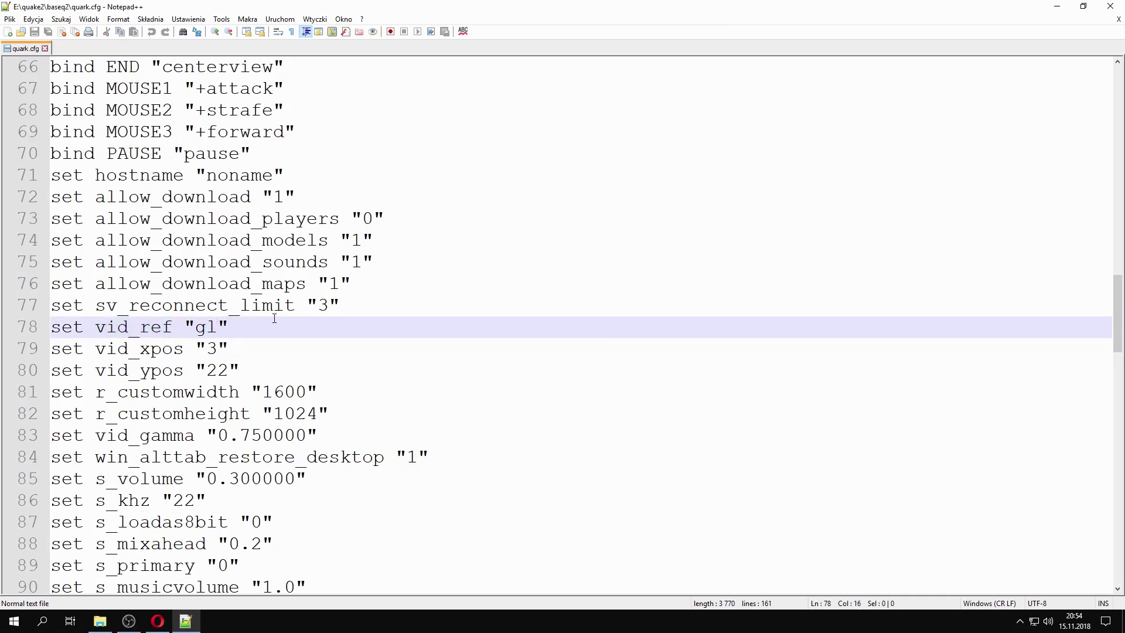
text(320)
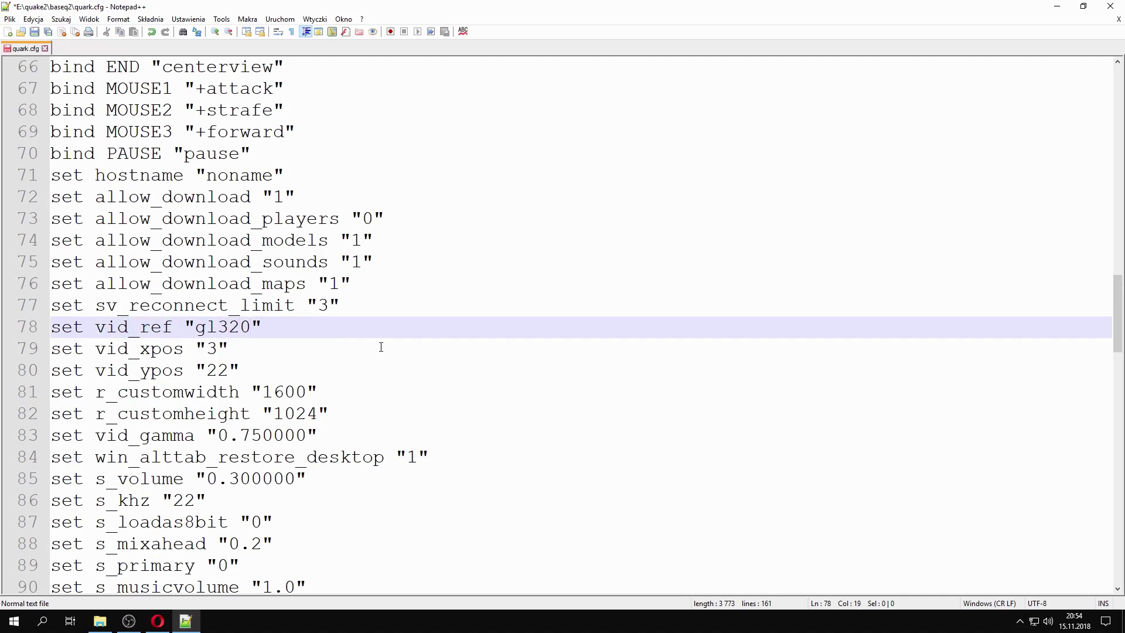
- Change the ALT key binding on line 51 to "noclip"
scroll(413, 346, up, 5)
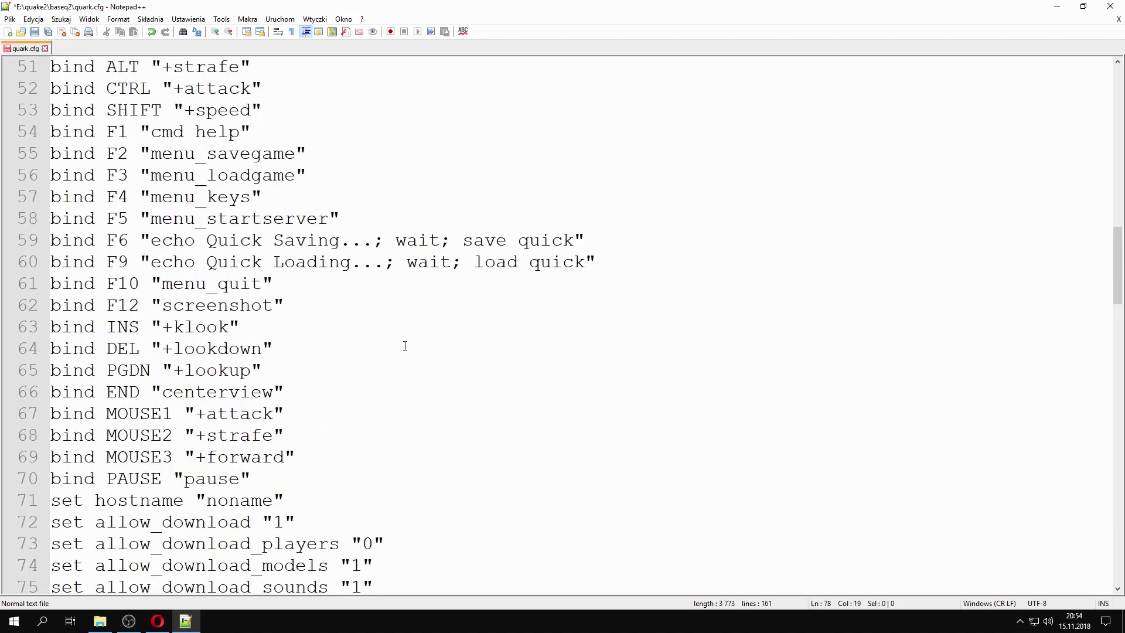
scroll(405, 345, up, 2)
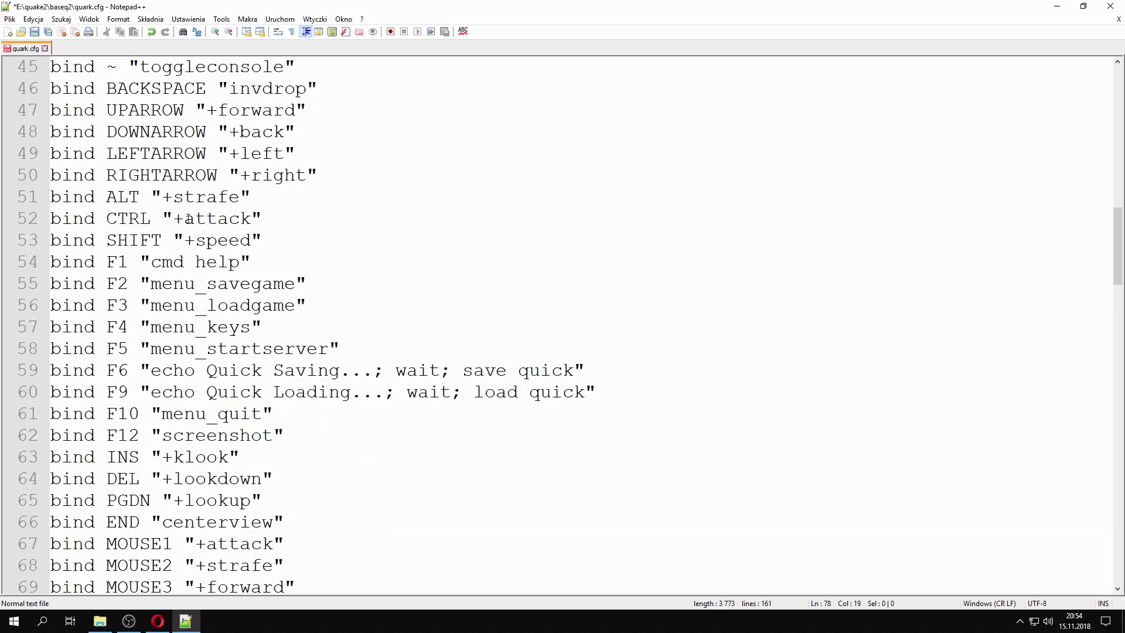
drag(162, 197, 242, 197)
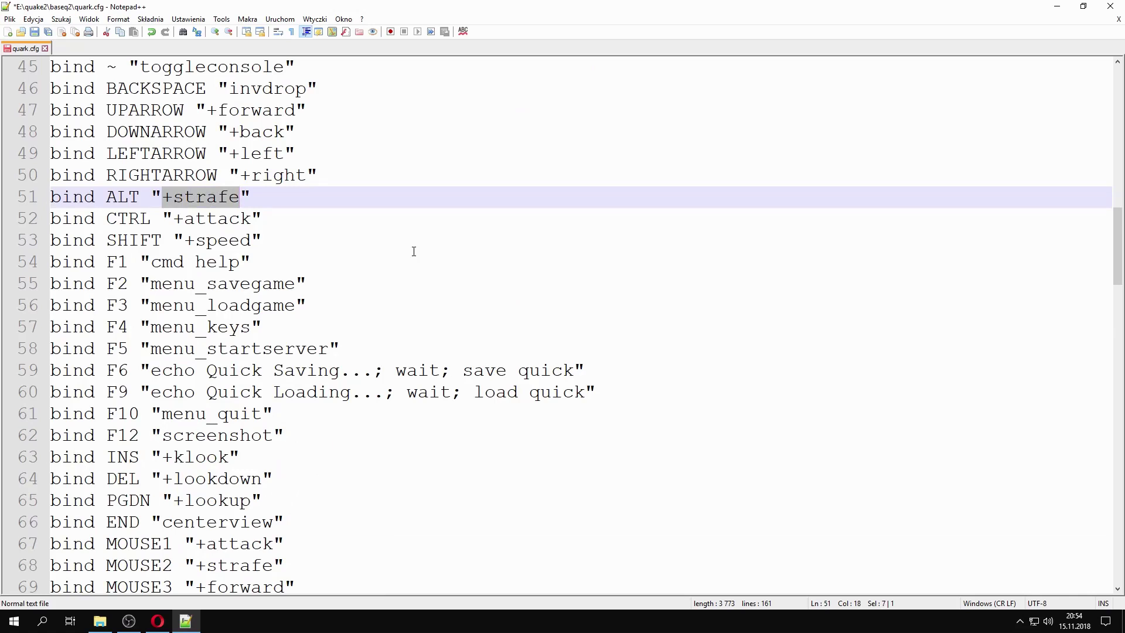
text(no)
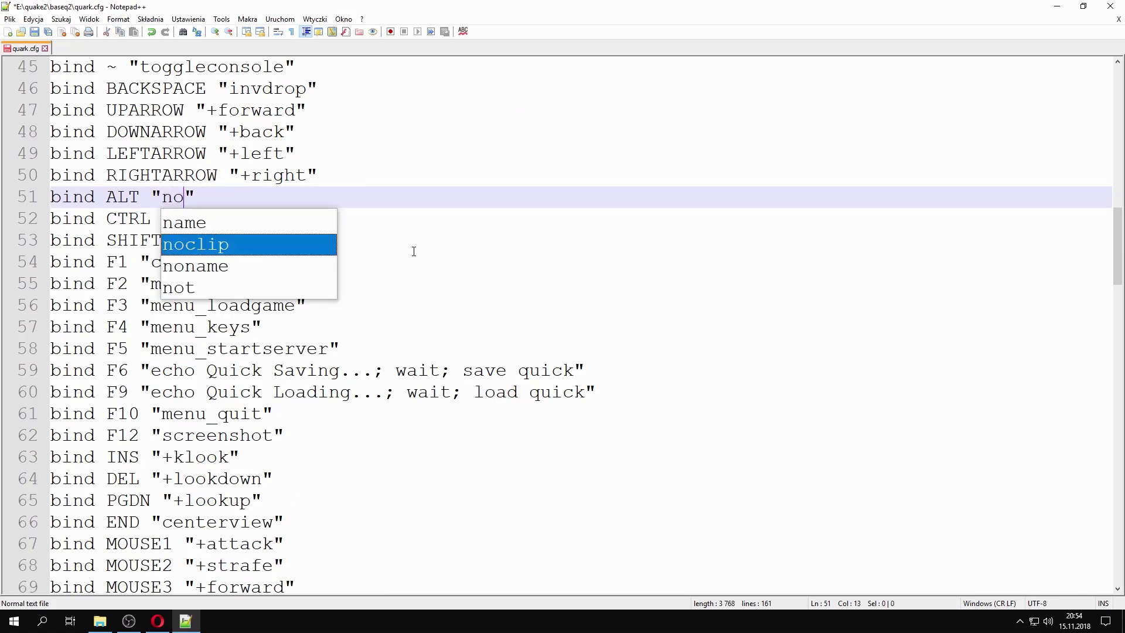
text(clip)
click(462, 224)
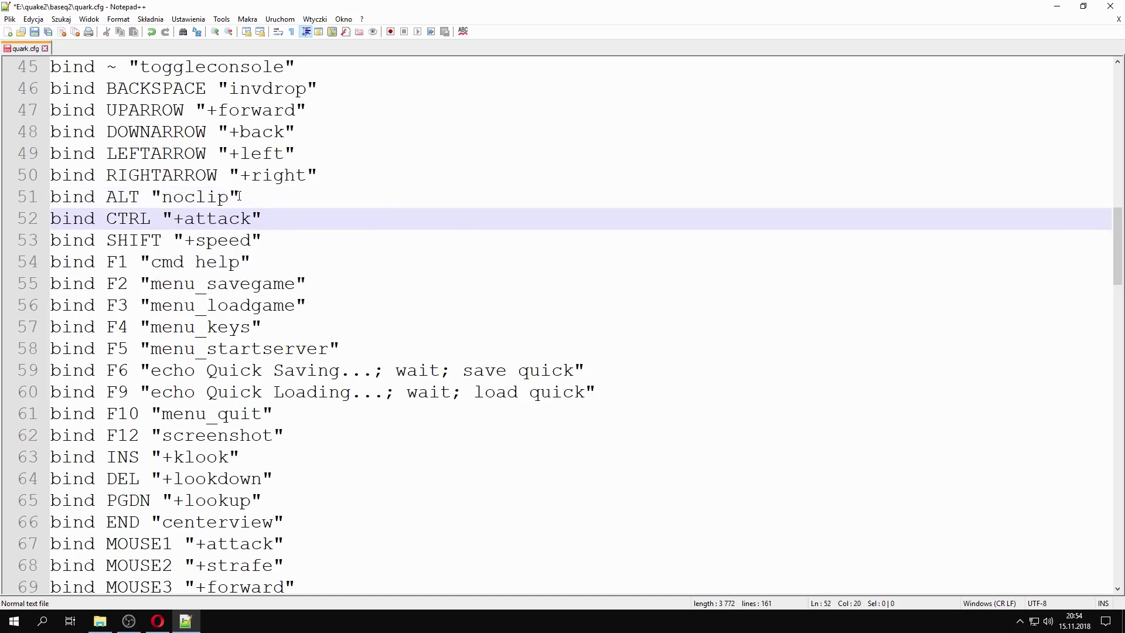
- Review the noclip bindings for ALT and q among the key bindings in quark.cfg
drag(240, 197, 152, 197)
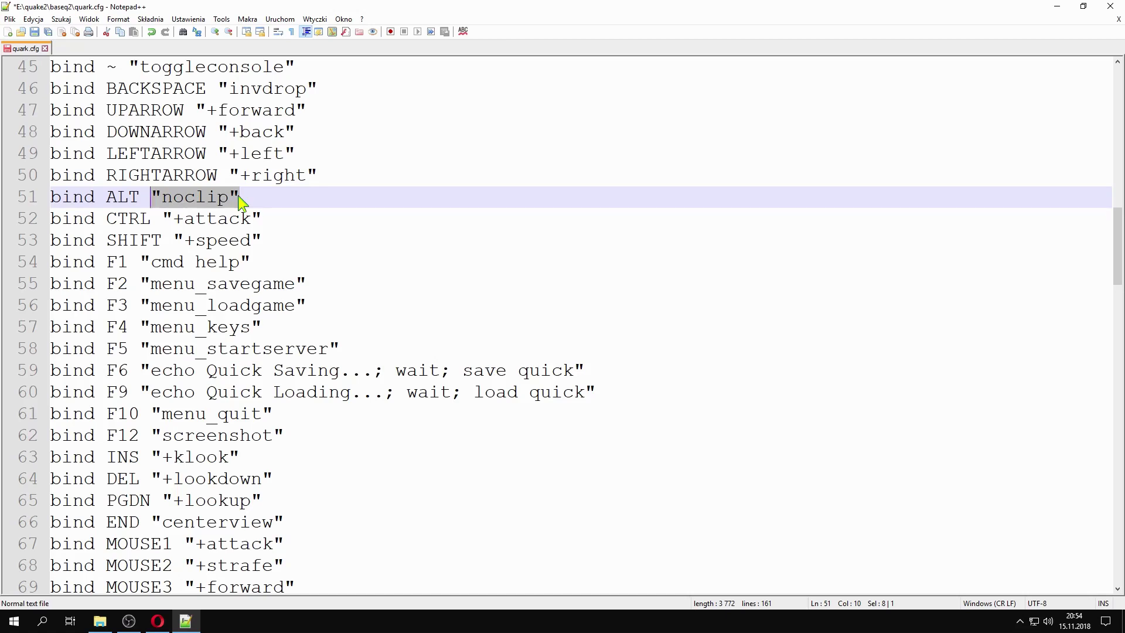
click(299, 218)
scroll(372, 241, up, 3)
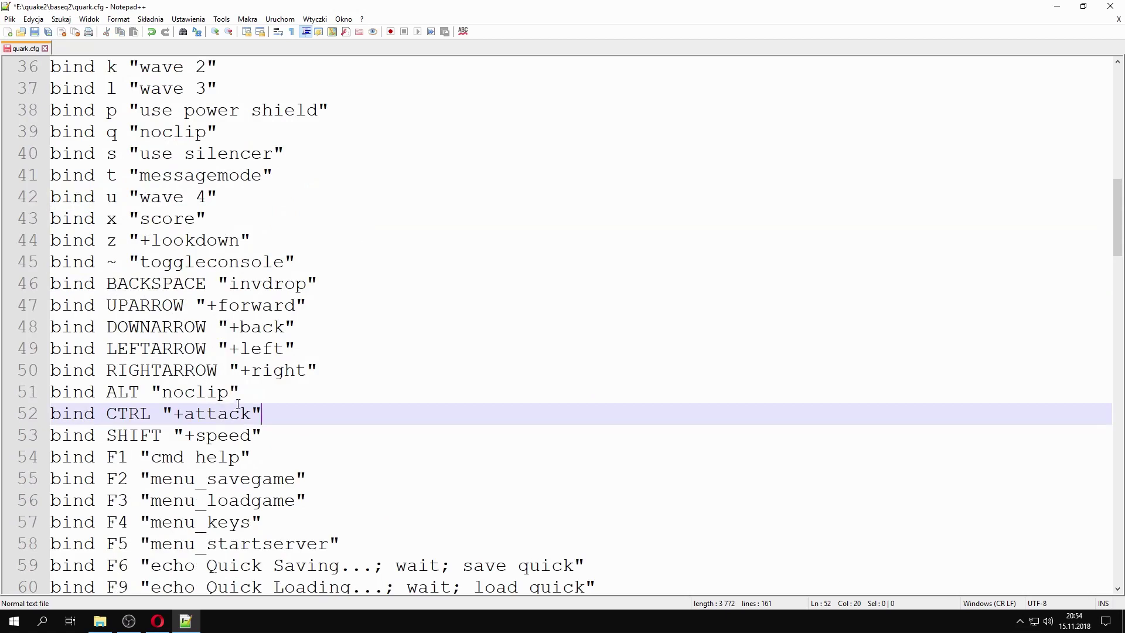
drag(241, 392, 151, 391)
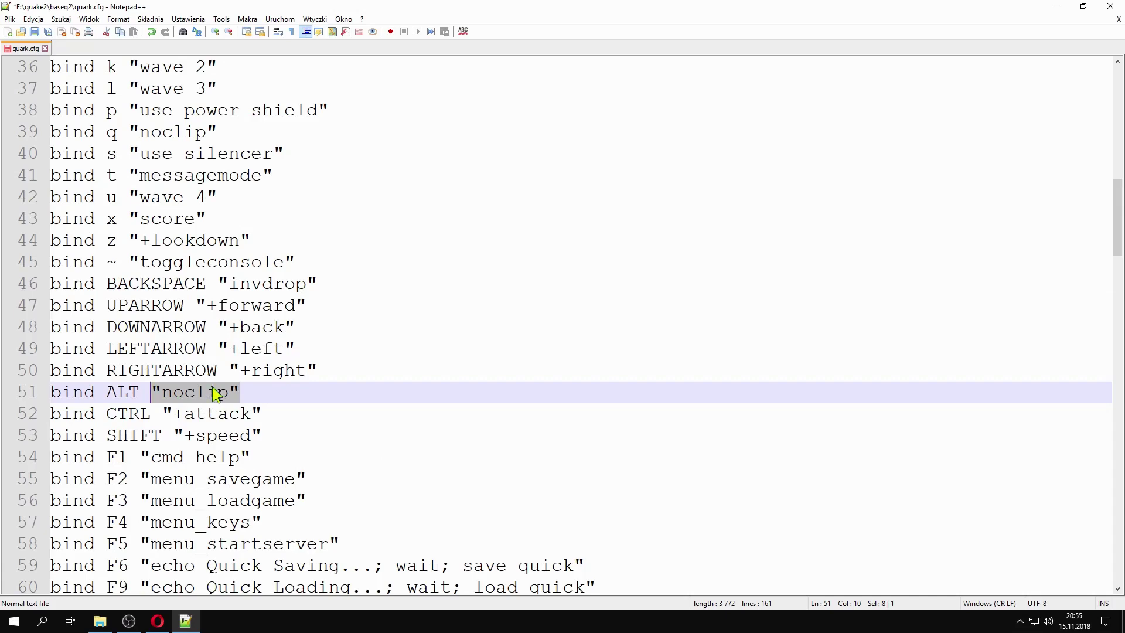
scroll(216, 393, up, 8)
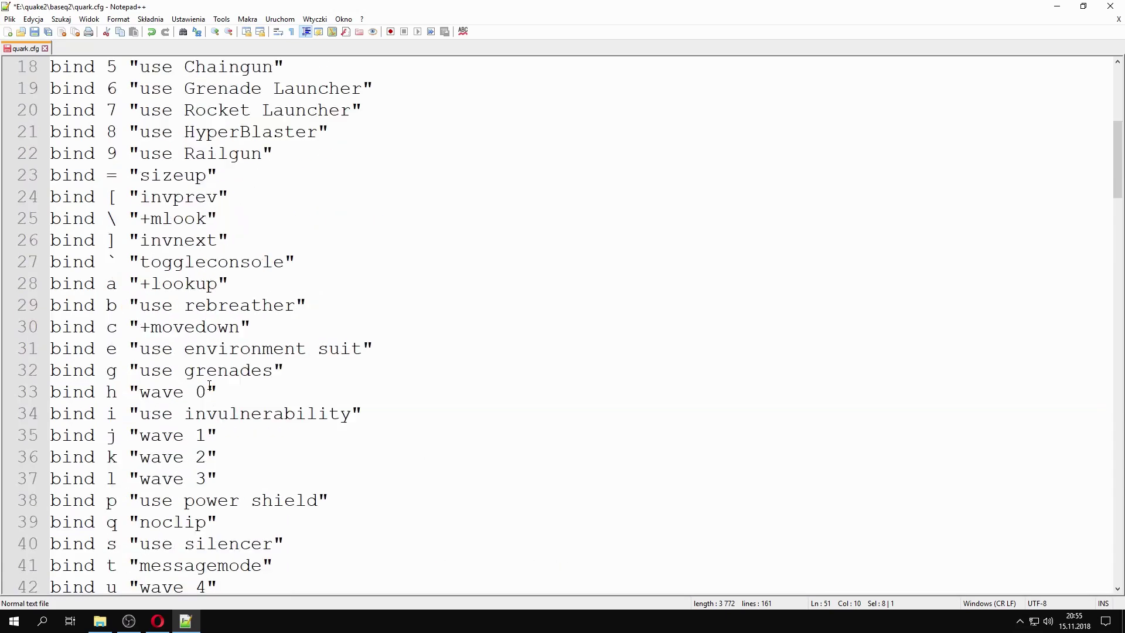
scroll(209, 385, up, 1)
scroll(209, 386, down, 6)
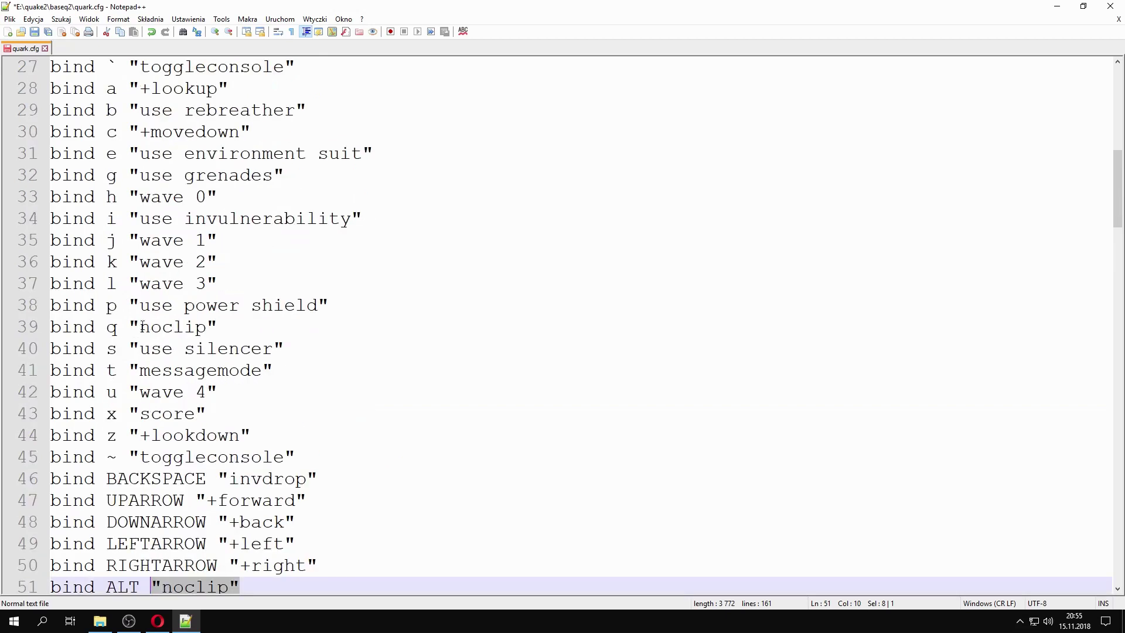
scroll(212, 335, down, 1)
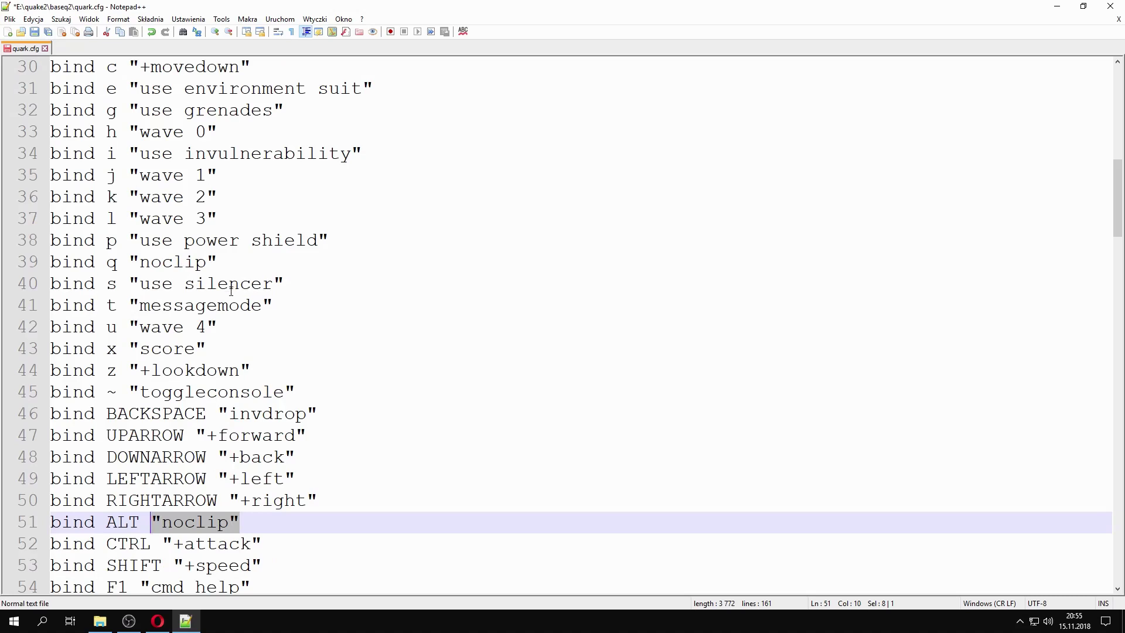
- Replace the two comment lines at the start of quark.cfg with set cheats "1", then save and close the file
scroll(336, 354, up, 5)
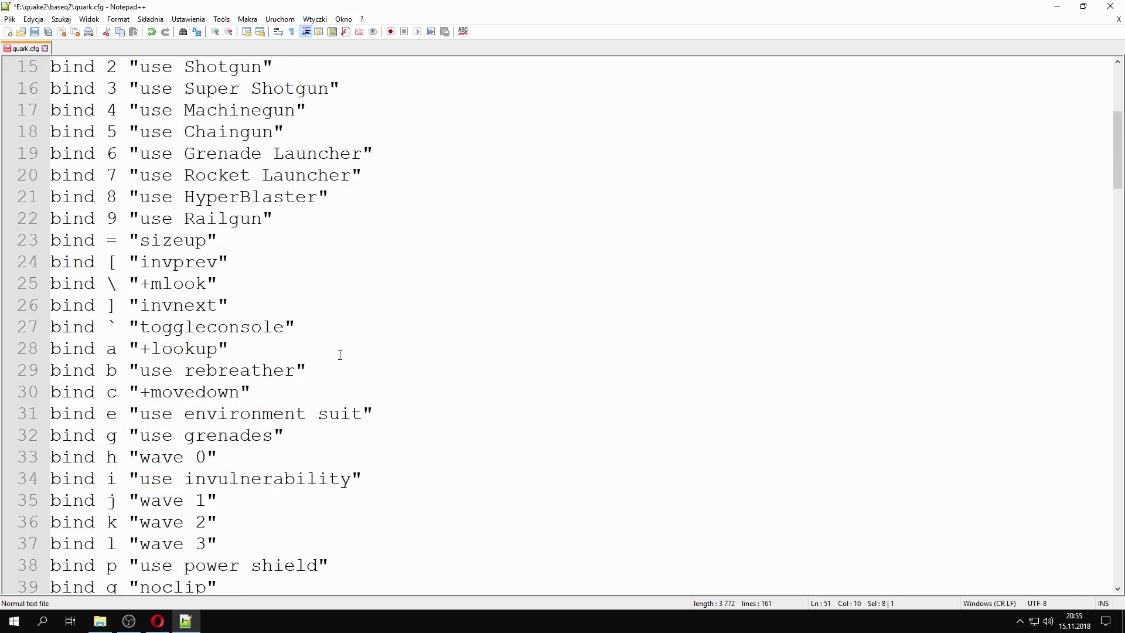
scroll(339, 355, up, 5)
drag(577, 90, 50, 67)
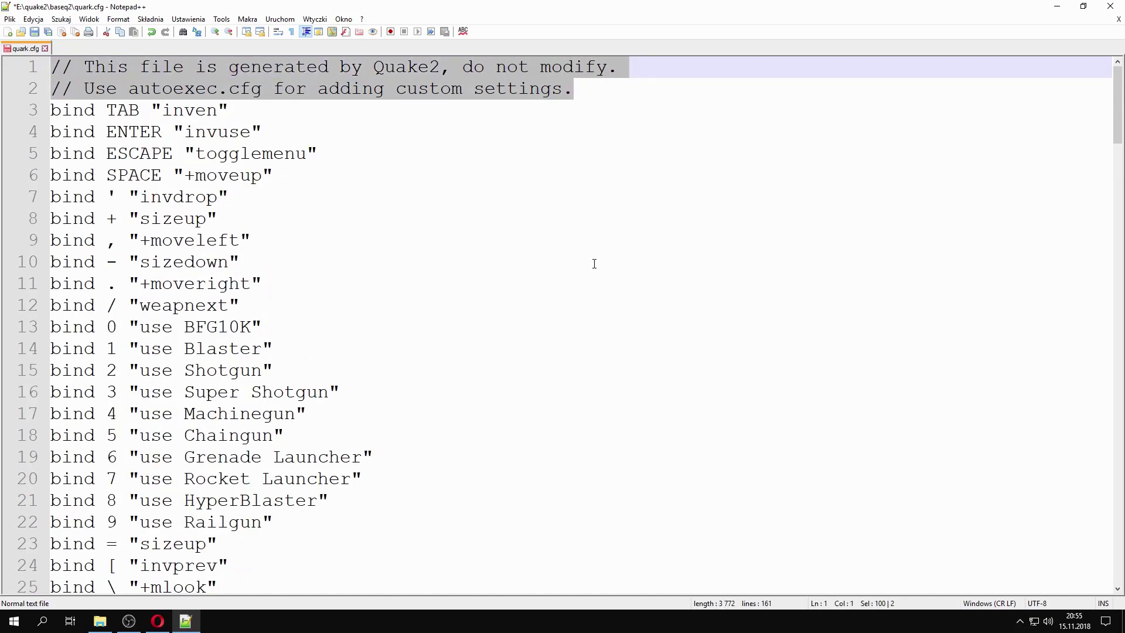
key(Delete)
key(Return)
key(Up)
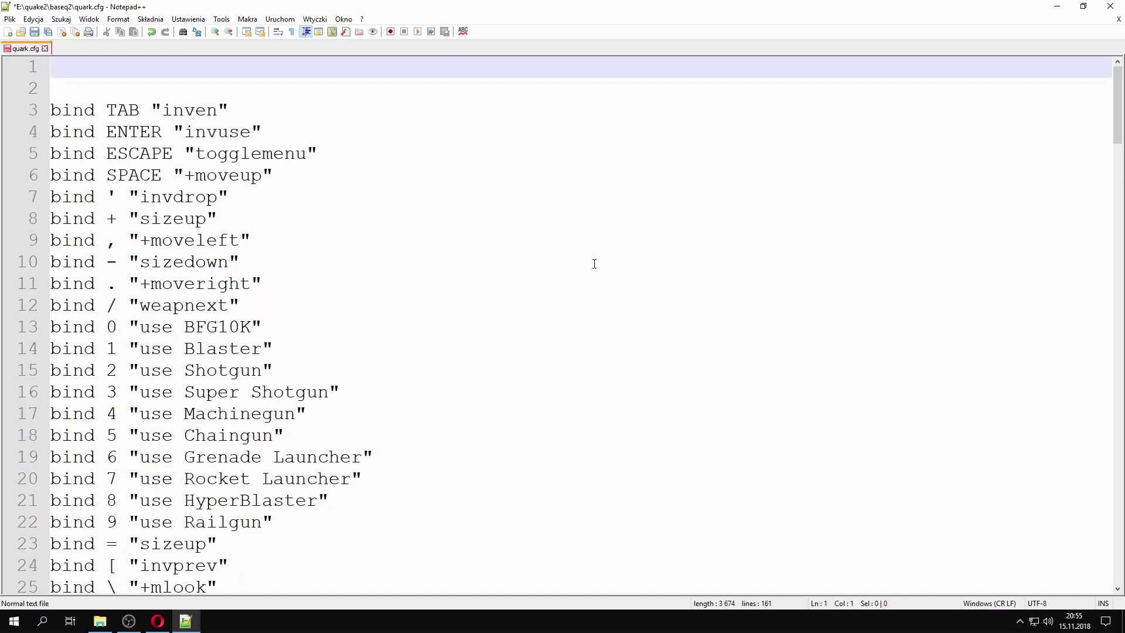
text(set cheats "1)
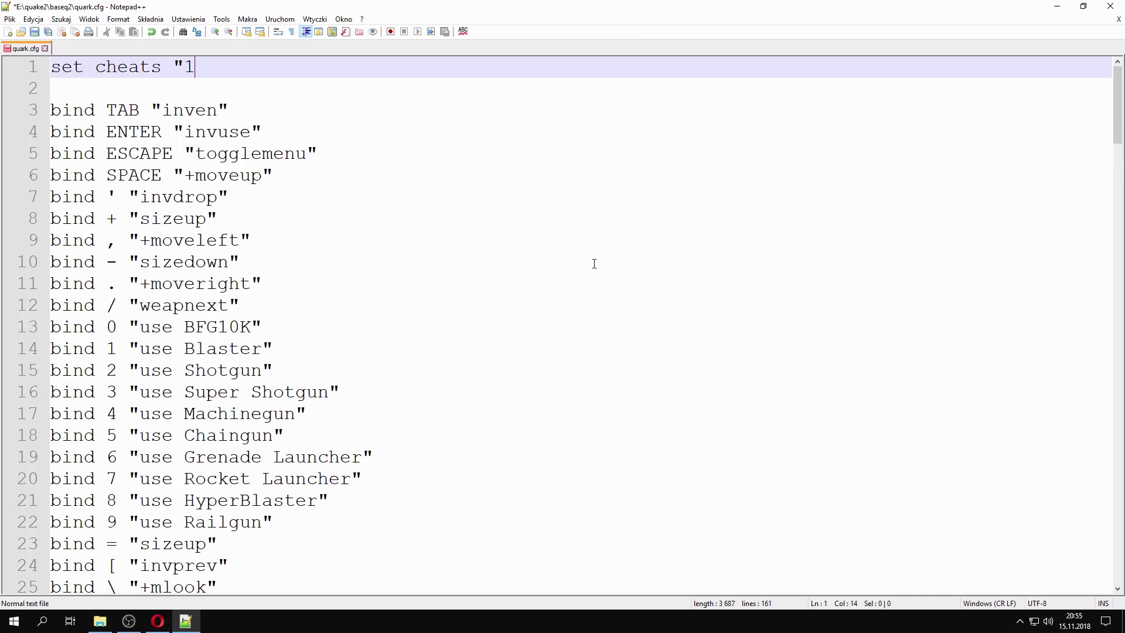
text(")
key(ctrl+s)
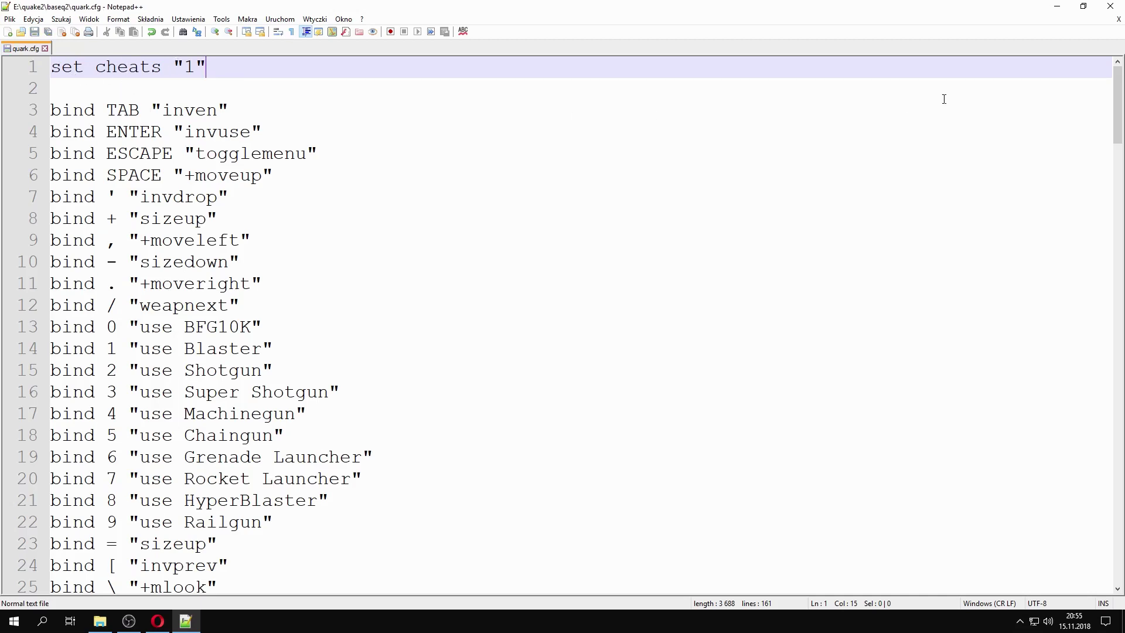
click(1110, 7)
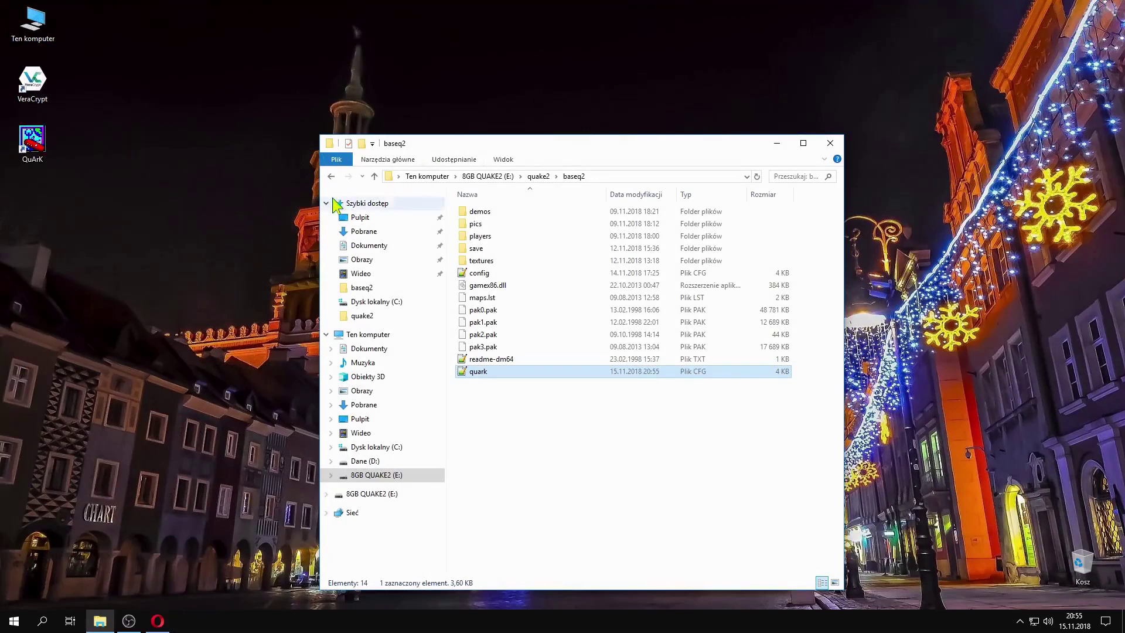
- Start QuArK and open a new map in its map editor
double_click(30, 151)
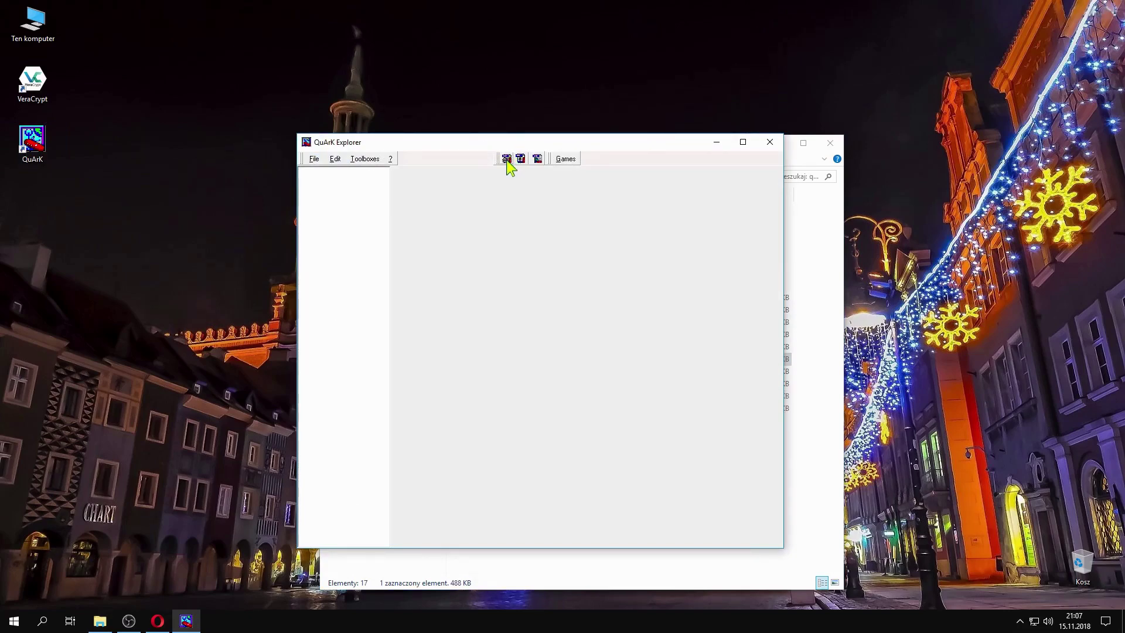
click(507, 159)
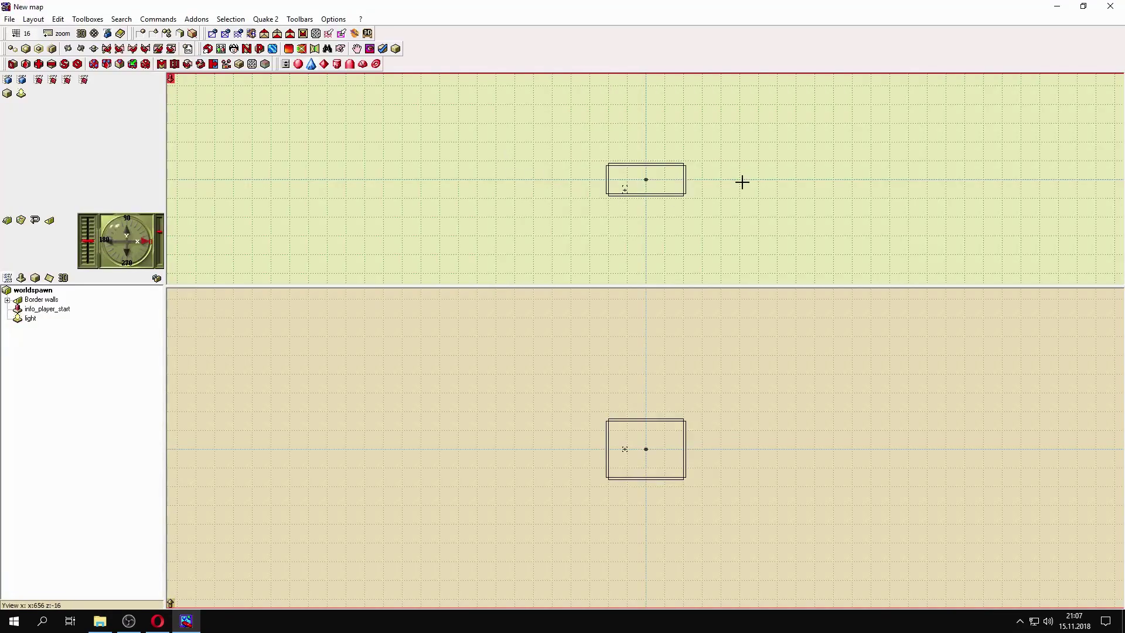
scroll(754, 241, up, 6)
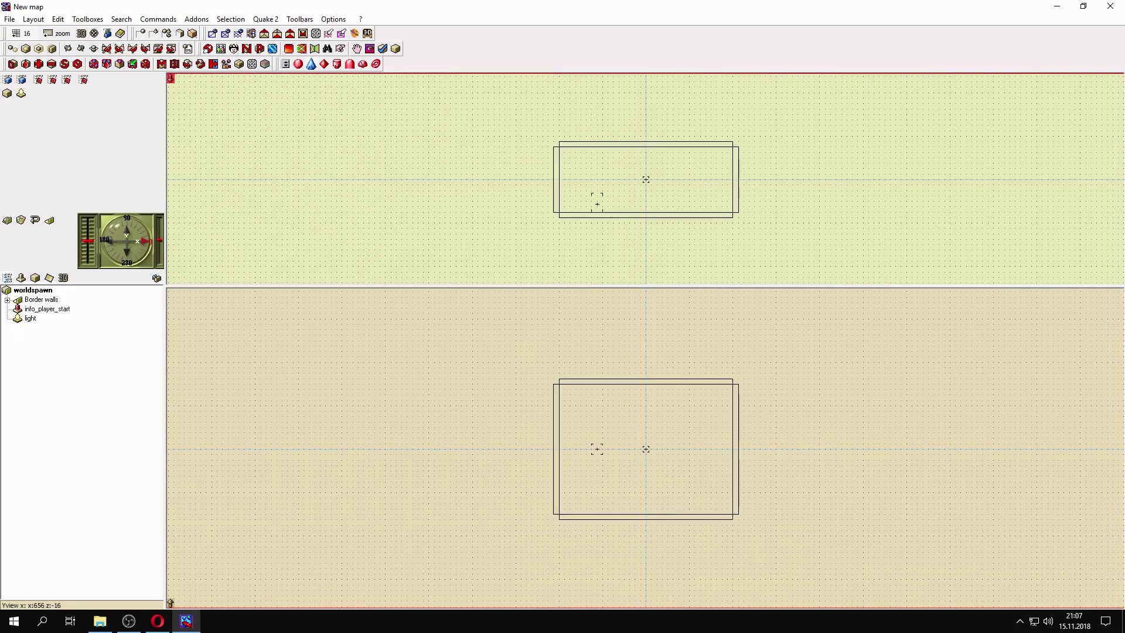
- In QuArK's configuration for Quake 2, set the game command-line to "Quake2.EXE +exec quark.cfg"
click(329, 19)
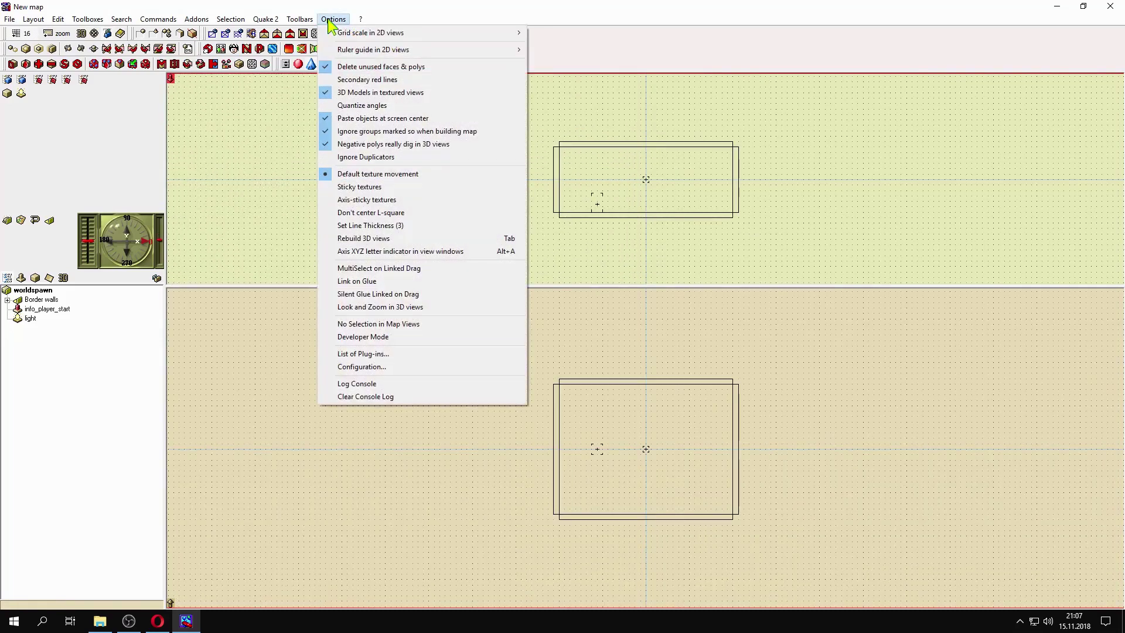
click(384, 367)
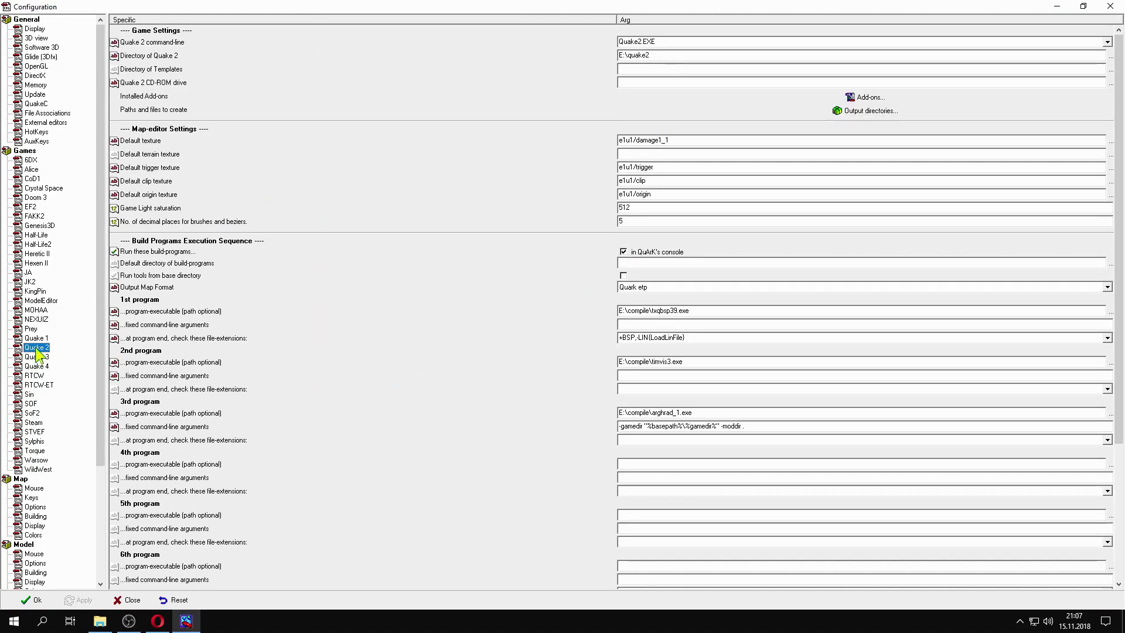
click(674, 41)
click(678, 42)
text(+set)
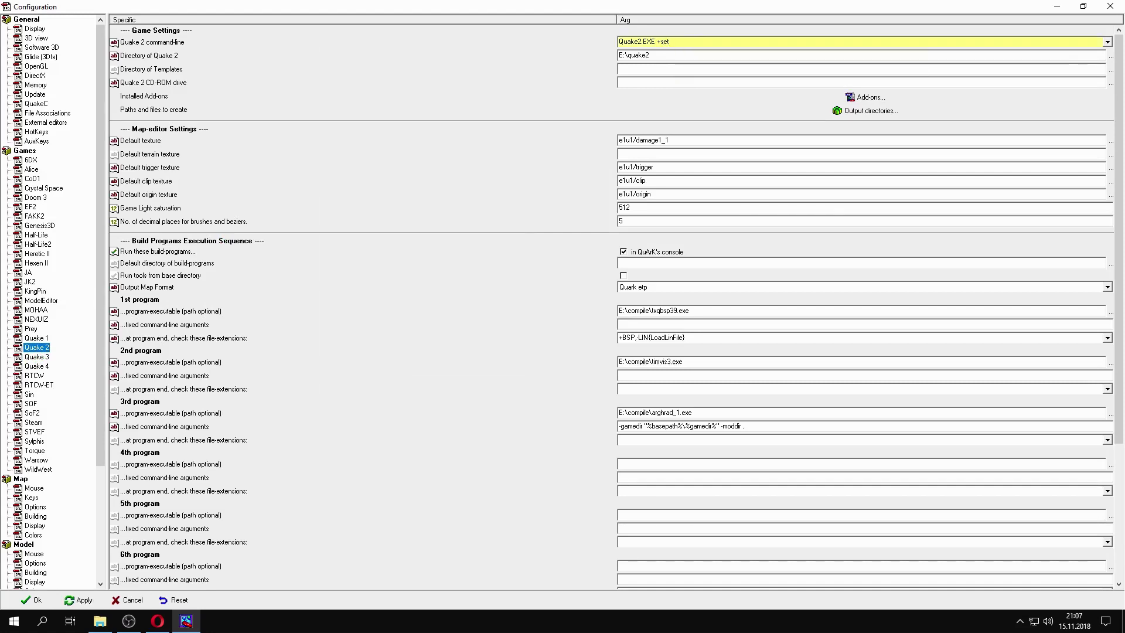
key(BackSpace)
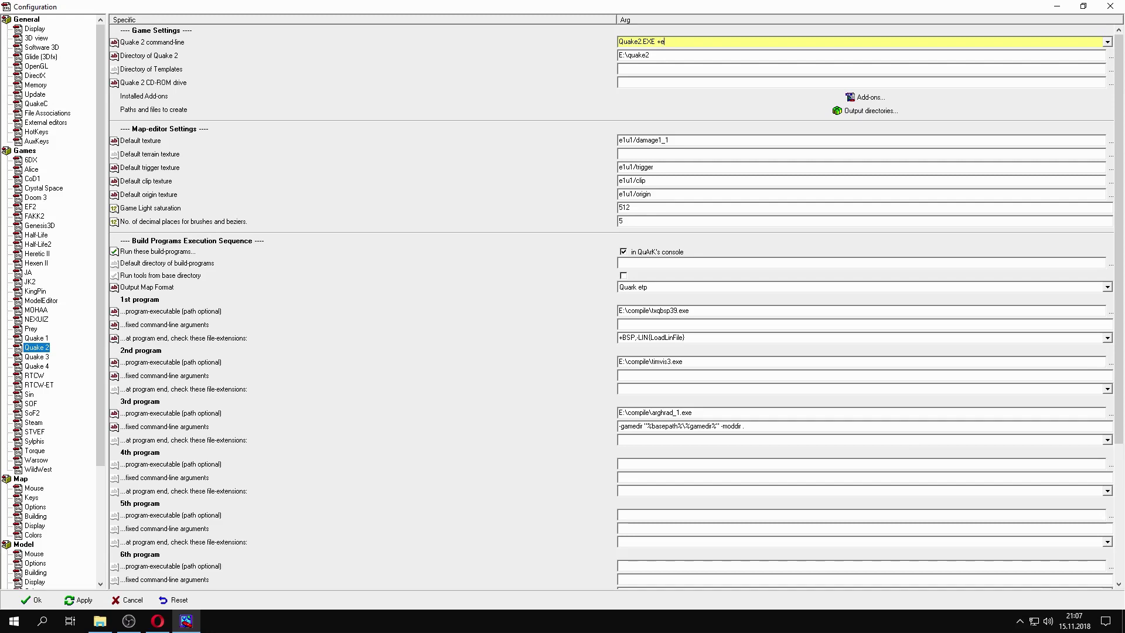
text(xec quark.cfg)
click(657, 42)
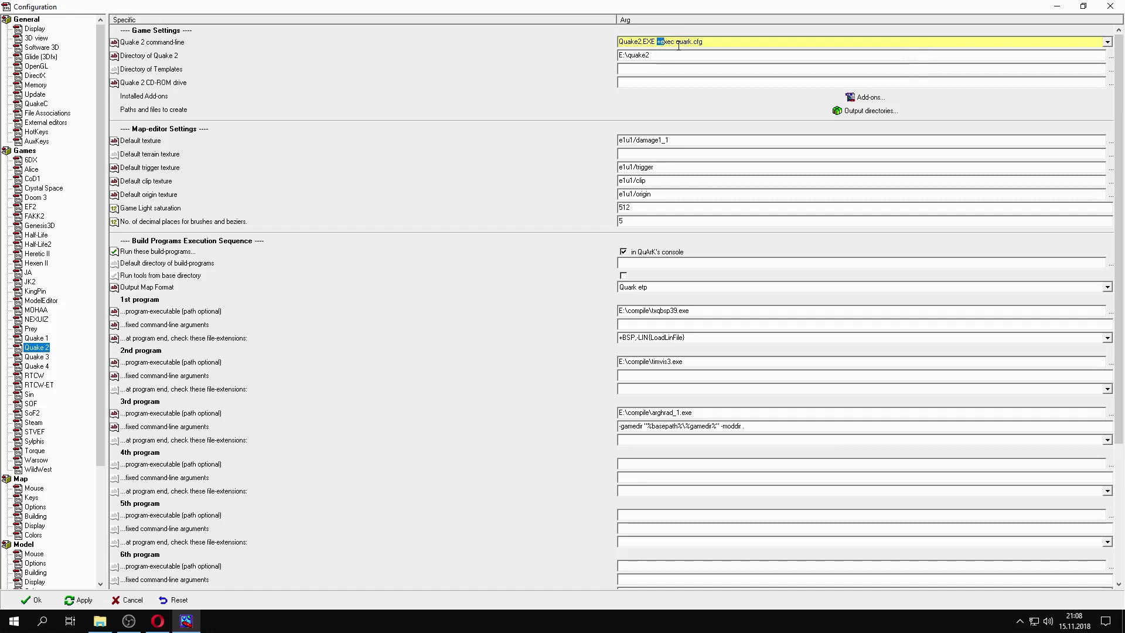
drag(674, 41, 708, 41)
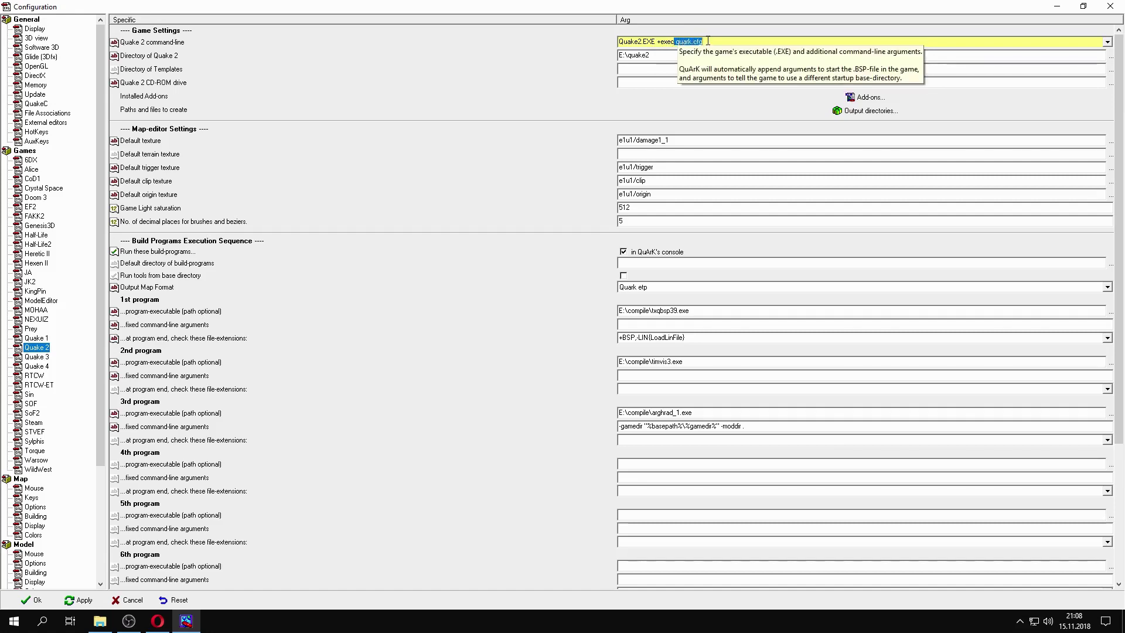
click(708, 41)
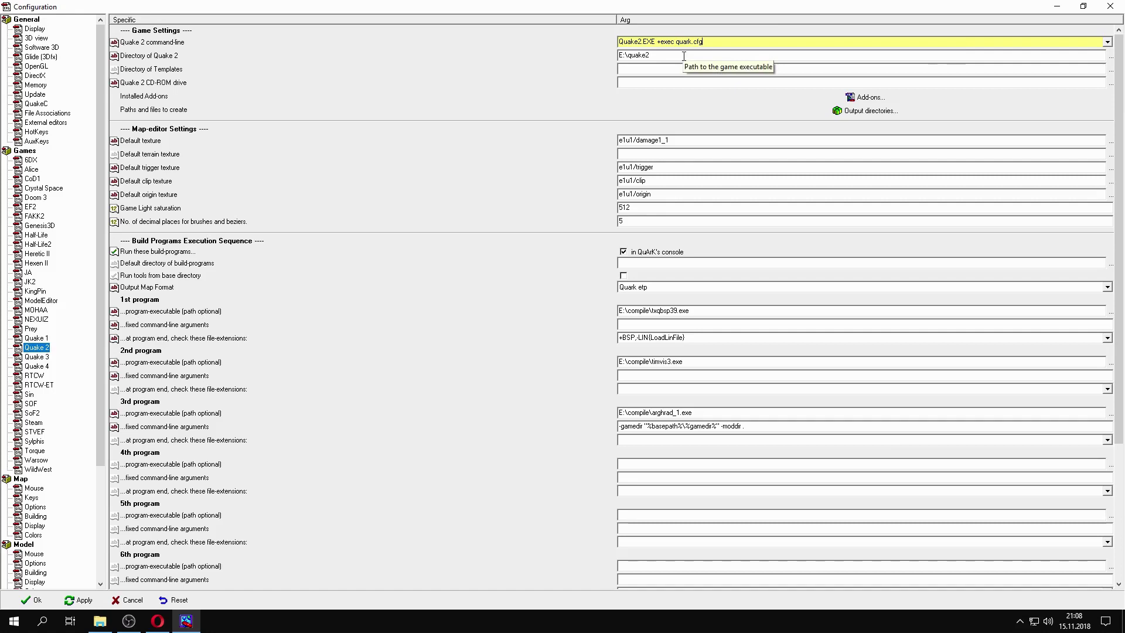
drag(703, 41, 656, 41)
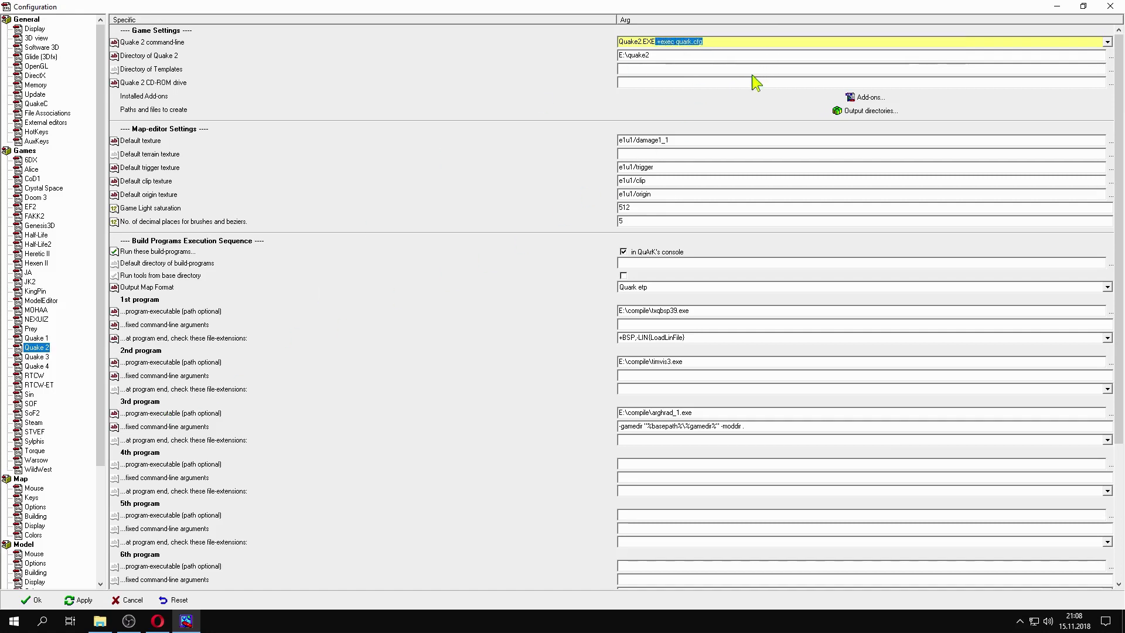
- Apply the Quake 2 configuration changes and close the configuration window
click(83, 600)
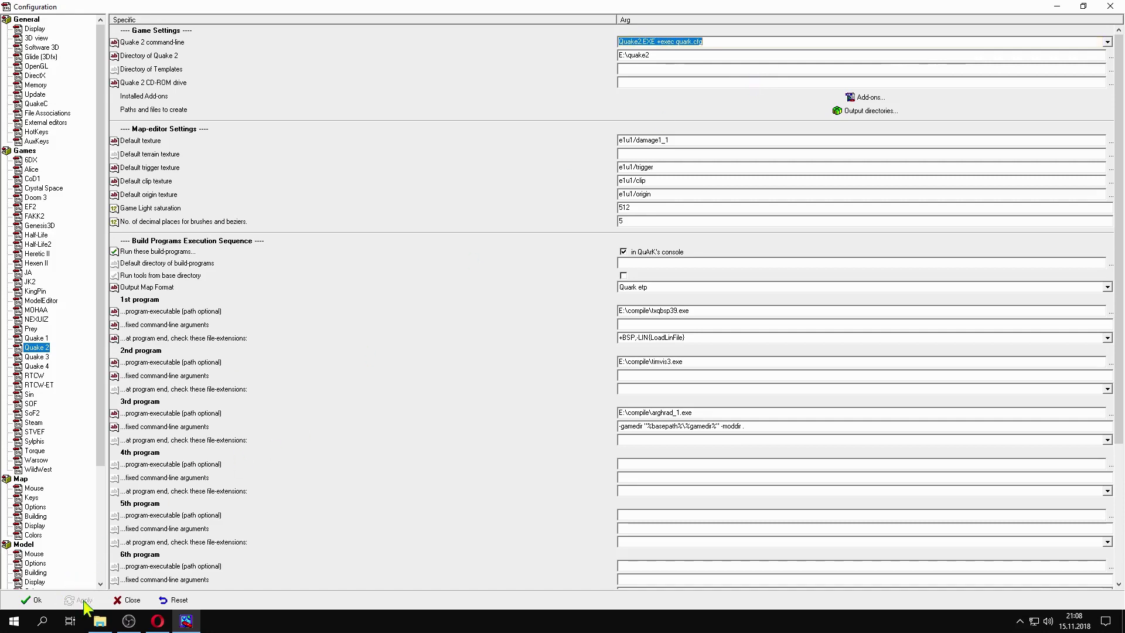
click(32, 599)
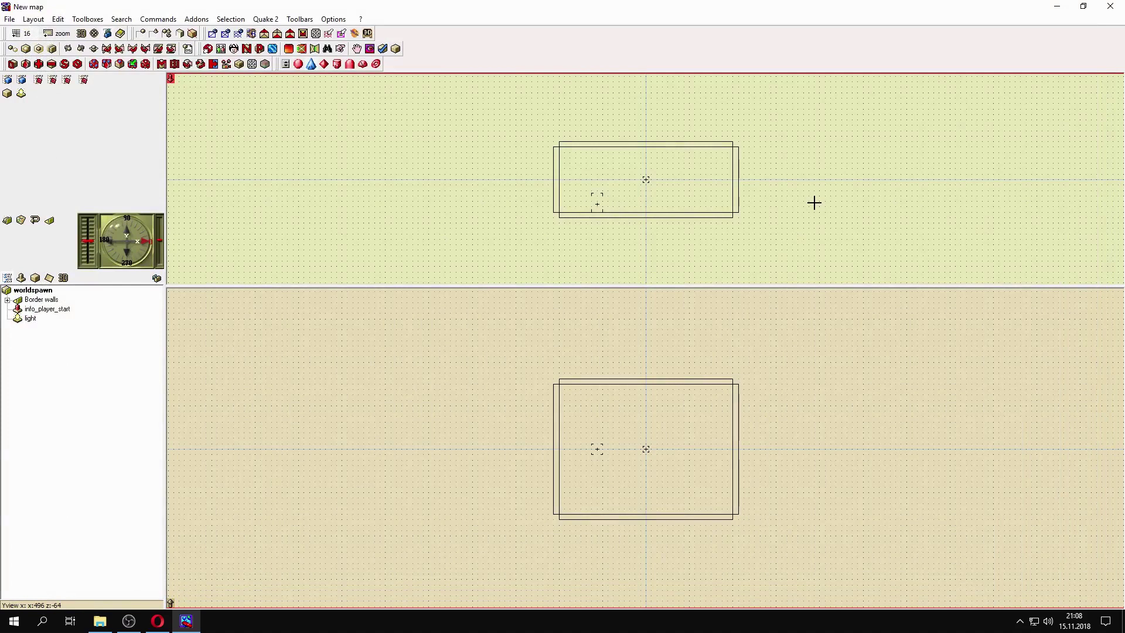
- Switch to Opera and open the "Starting the map-editor" section of the map tutorial on the QuArK website
click(157, 621)
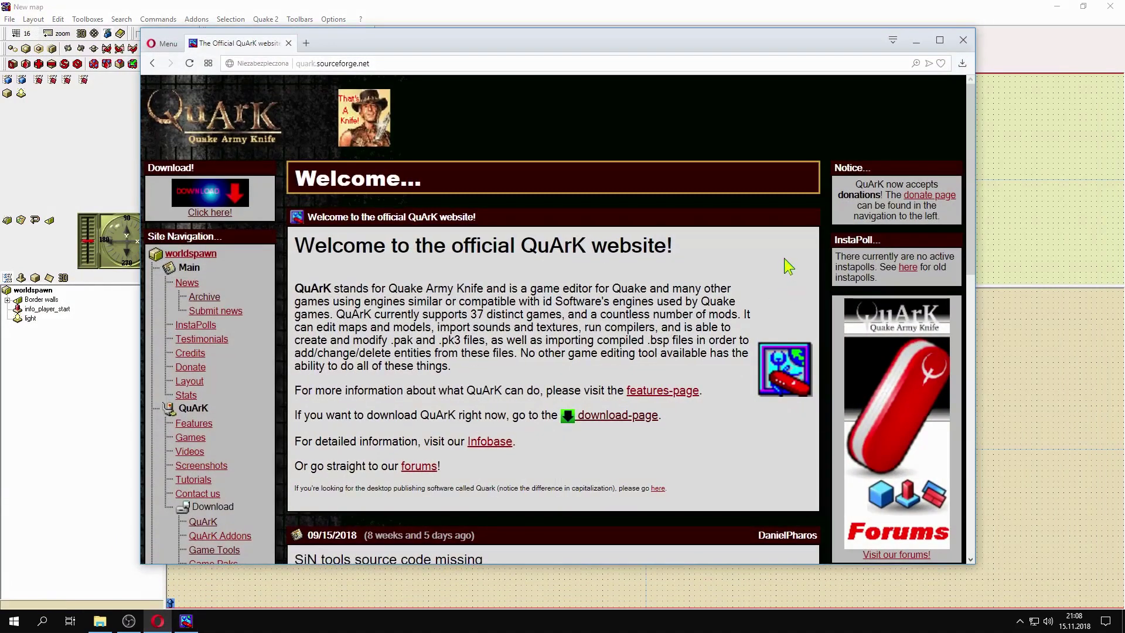
scroll(764, 252, down, 5)
scroll(768, 256, down, 2)
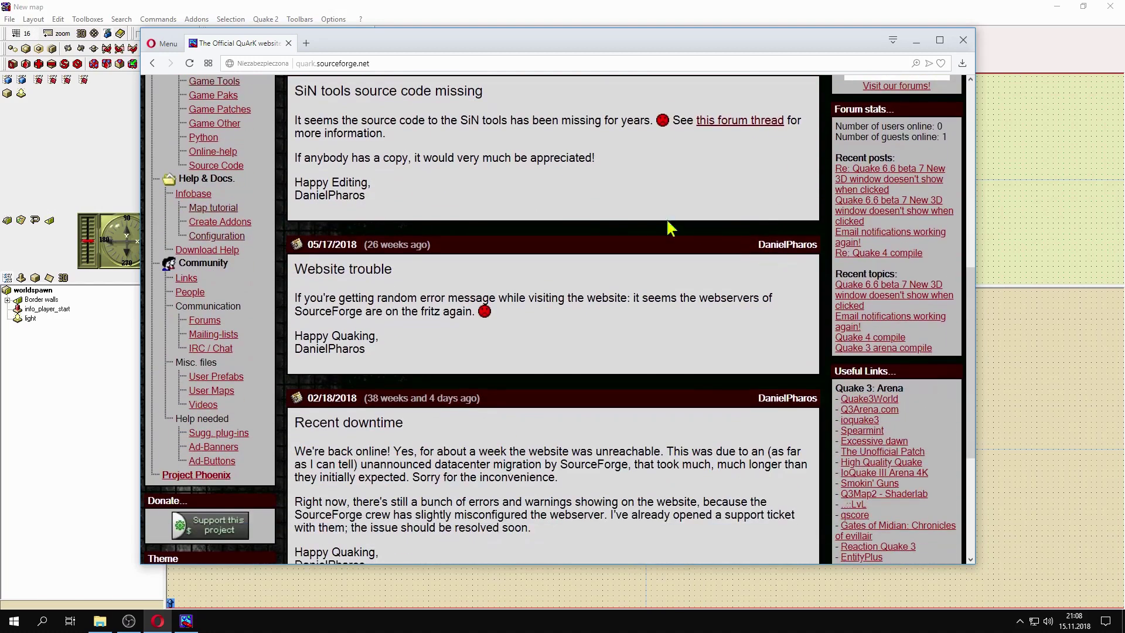
click(215, 212)
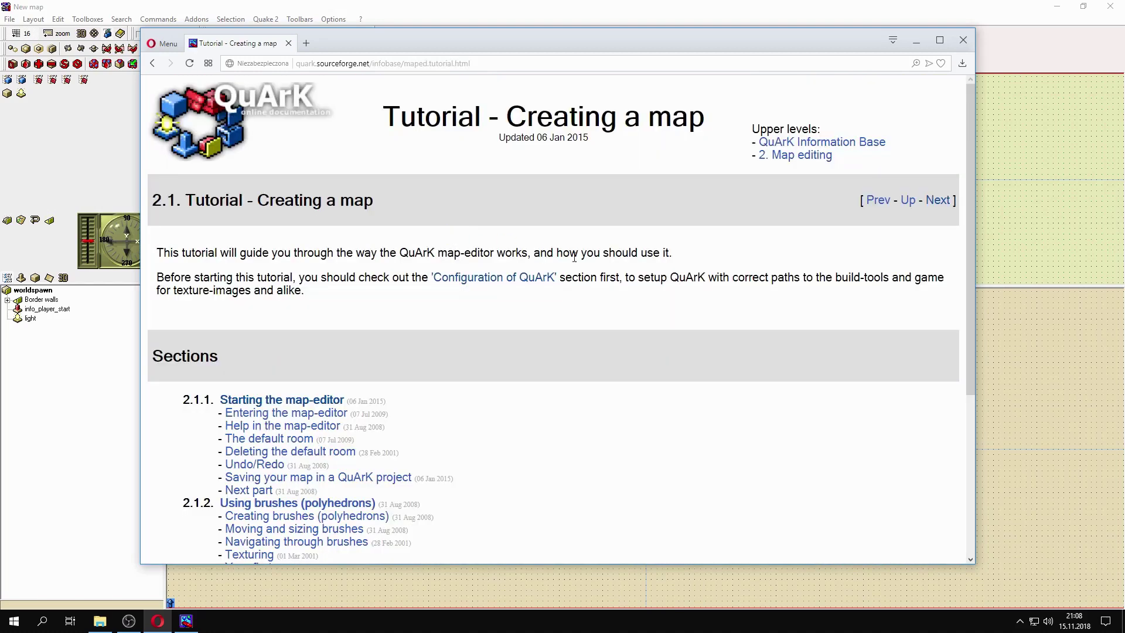
scroll(748, 301, down, 2)
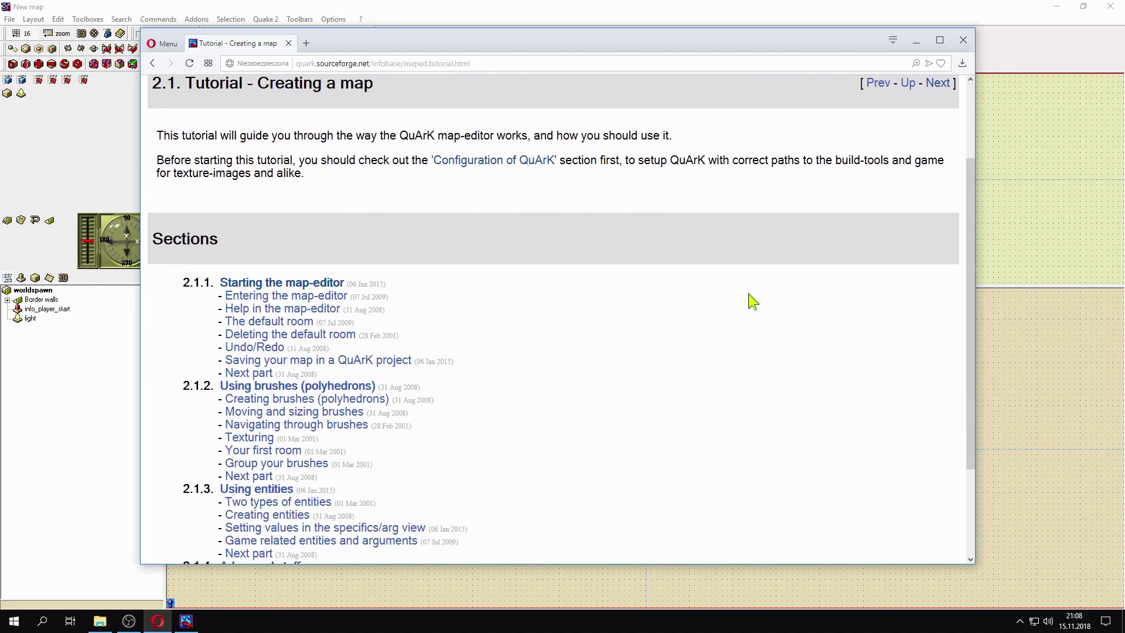
scroll(747, 301, up, 2)
click(329, 403)
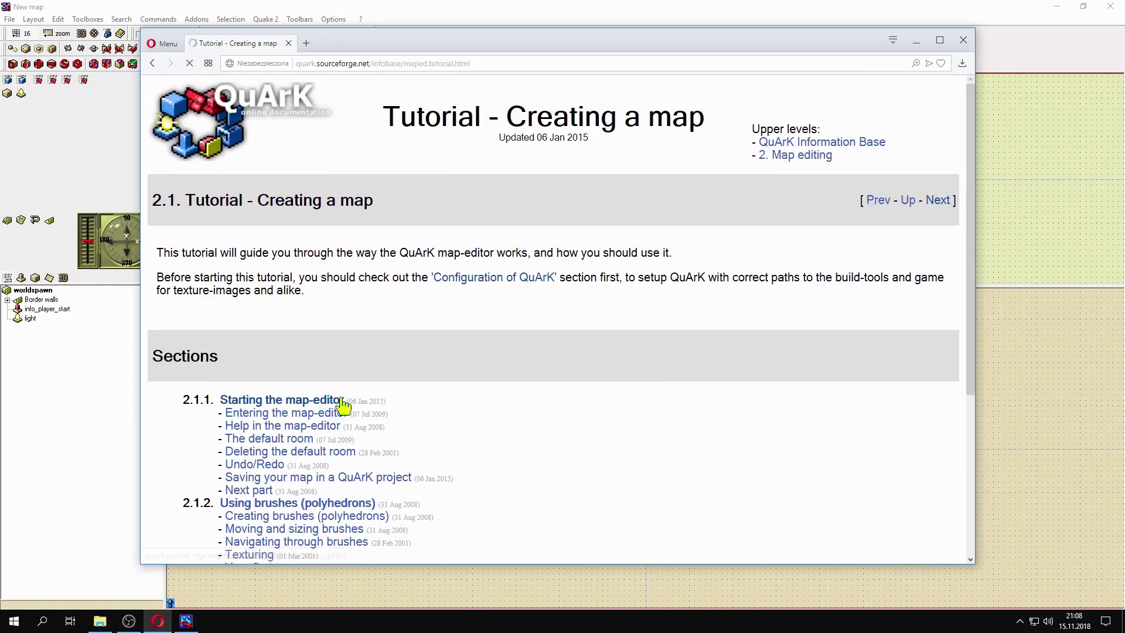
- Read the tutorial sections on the default room and saving a map, and minimize the browser to return to the map editor
scroll(732, 343, down, 7)
scroll(768, 343, down, 1)
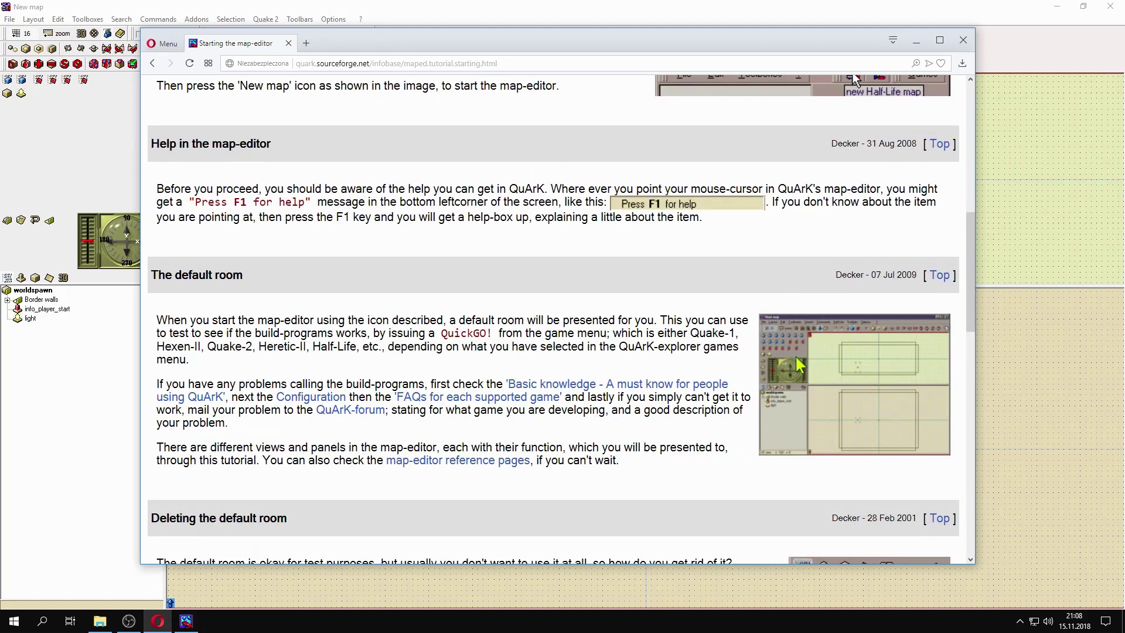
scroll(807, 367, down, 6)
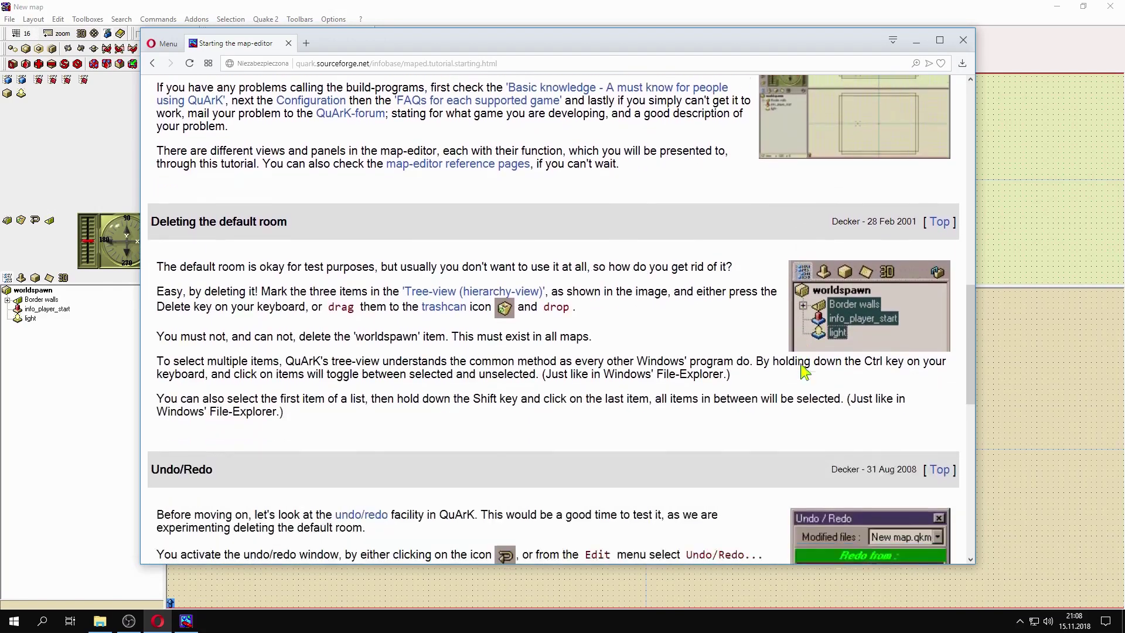
scroll(804, 370, down, 8)
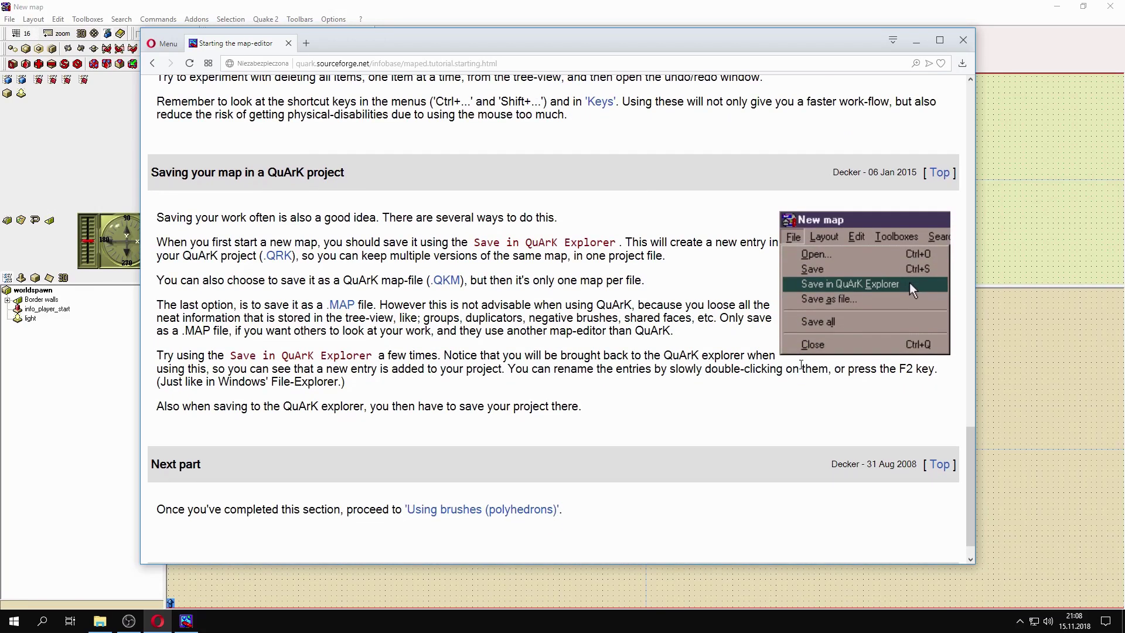
scroll(803, 369, up, 1)
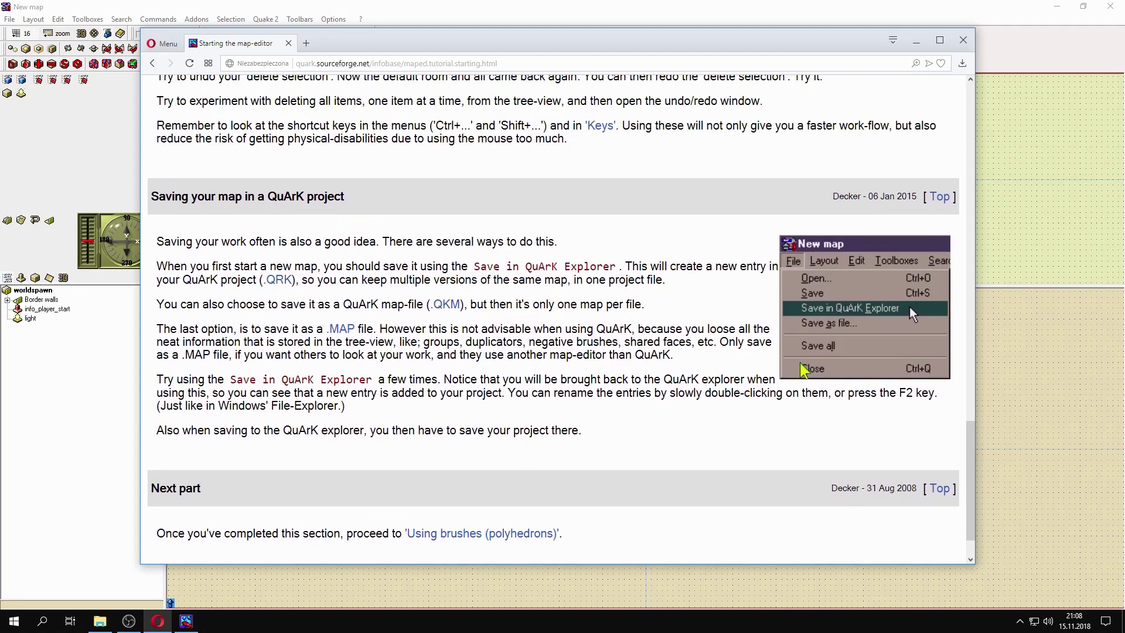
scroll(801, 367, up, 13)
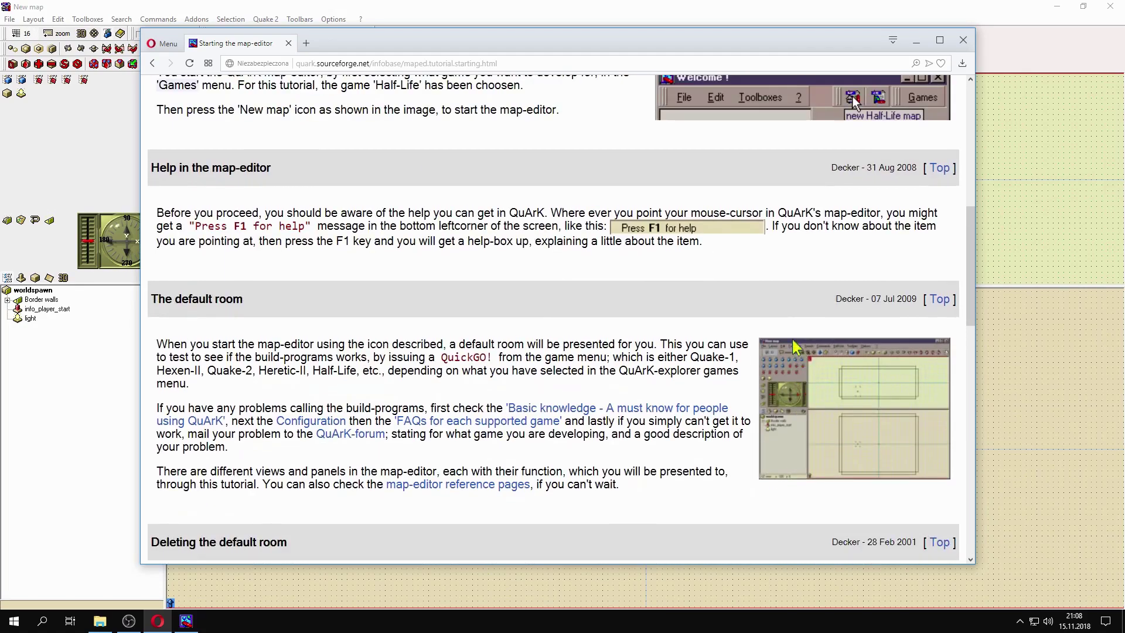
scroll(799, 351, up, 9)
click(915, 40)
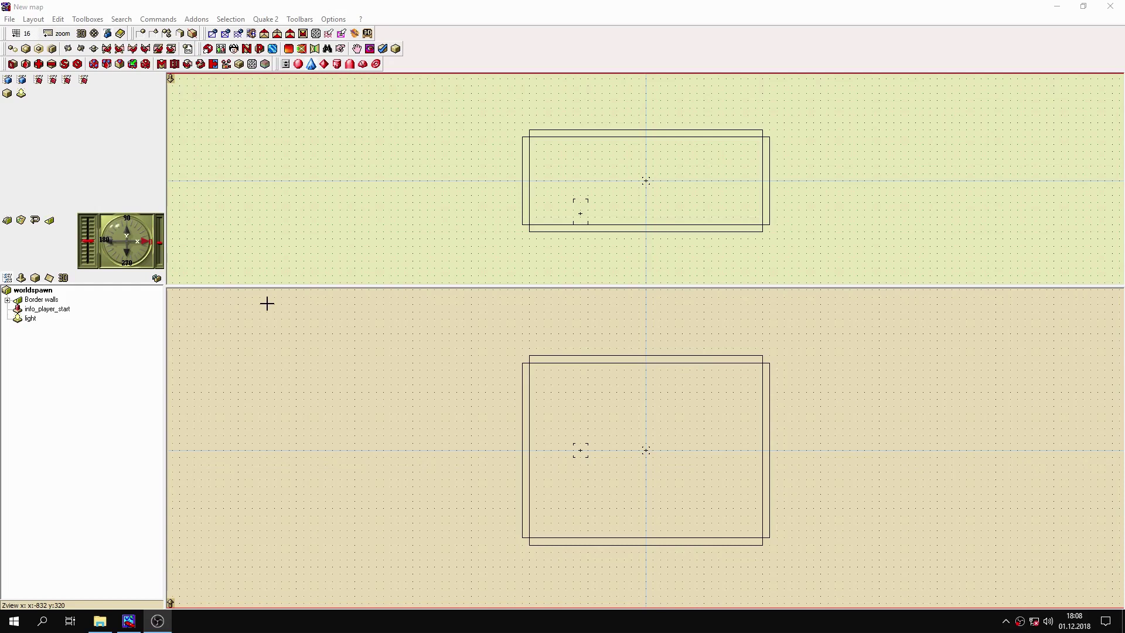
- Draw a small four-faced polyhedron outside the default room and delete it
click(376, 173)
mouse_move(378, 174)
mouse_down()
mouse_move(392, 198)
mouse_move(390, 186)
mouse_up()
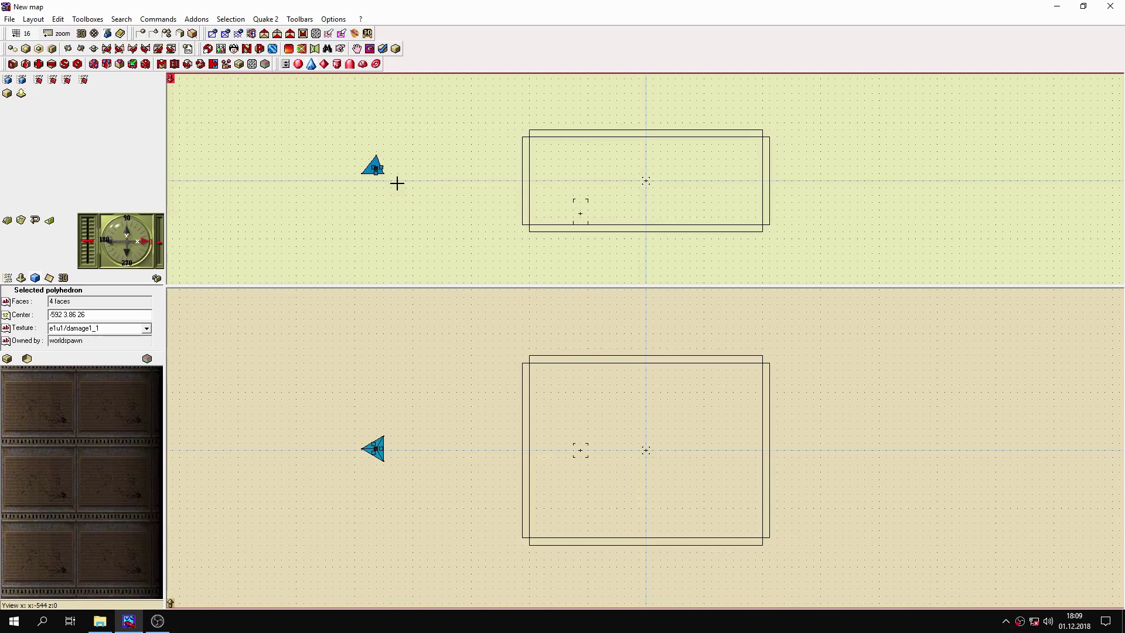
key(Delete)
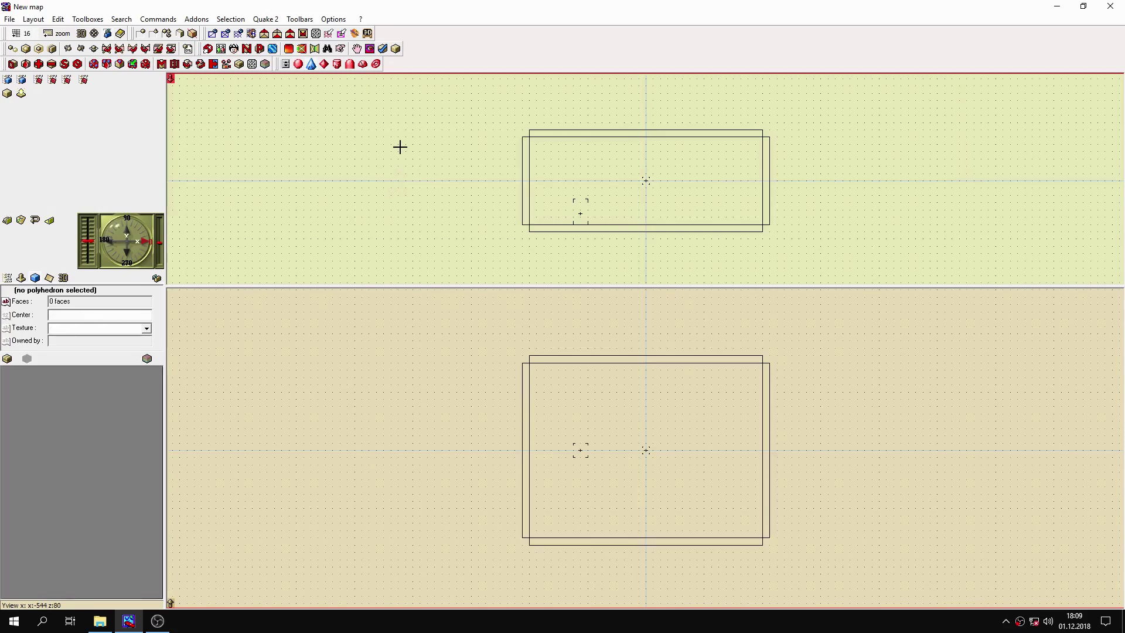
- Pan the 2D map views and zoom them in and out around the default room
mouse_move(410, 182)
middle_down()
mouse_move(422, 199)
mouse_move(407, 170)
mouse_move(420, 187)
middle_up()
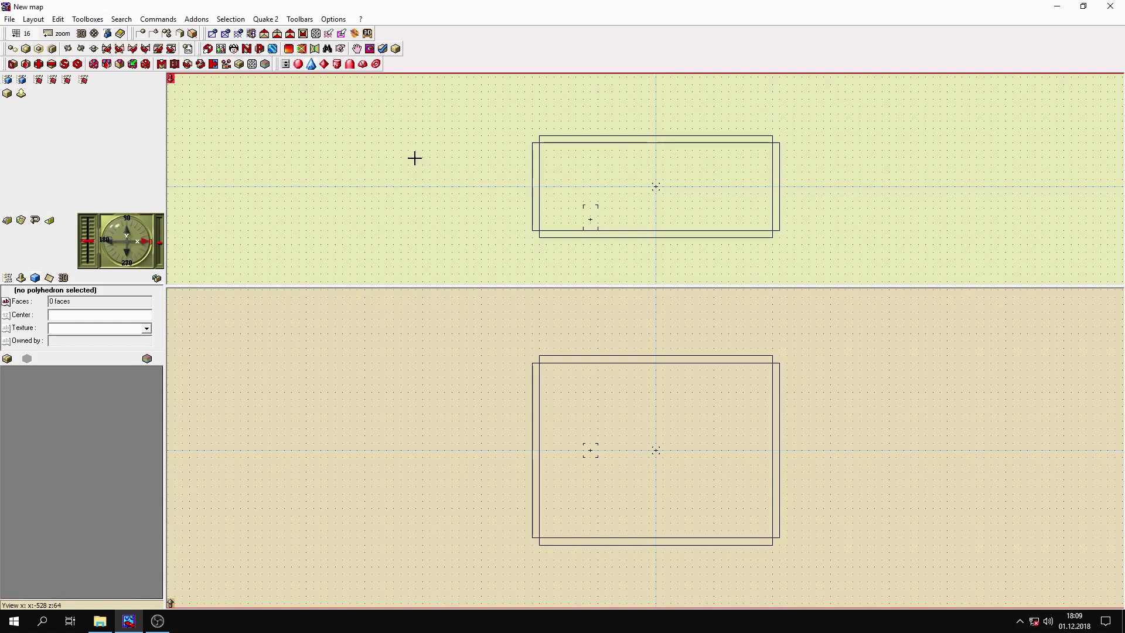
mouse_move(414, 161)
right_down()
mouse_move(414, 99)
mouse_move(414, 144)
right_up()
right_drag(416, 202, 421, 188)
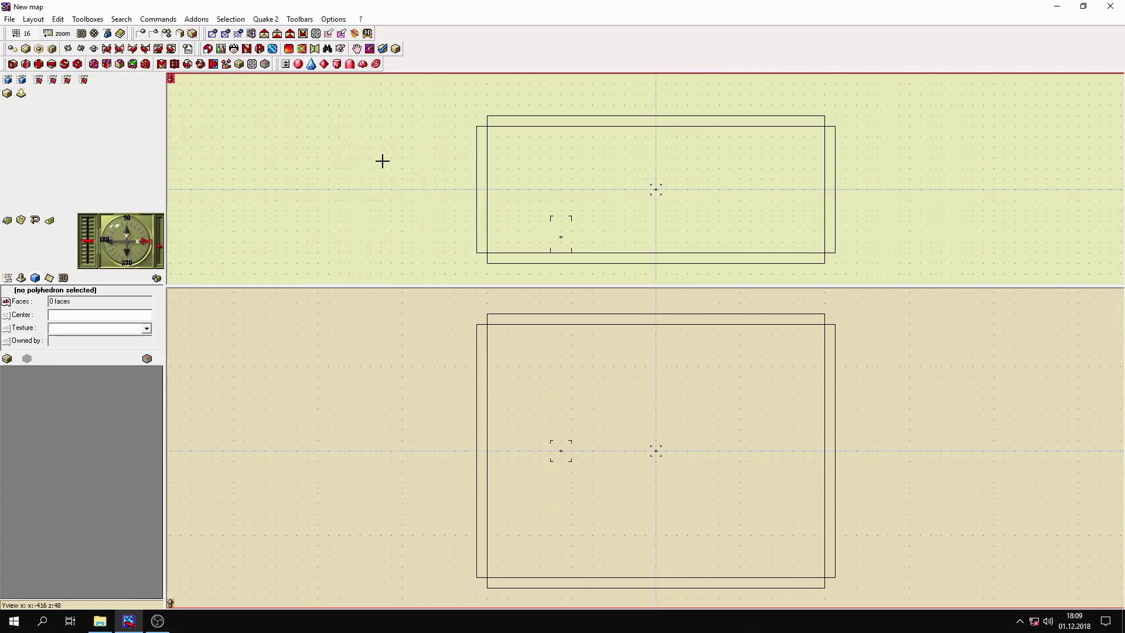
right_drag(381, 168, 385, 154)
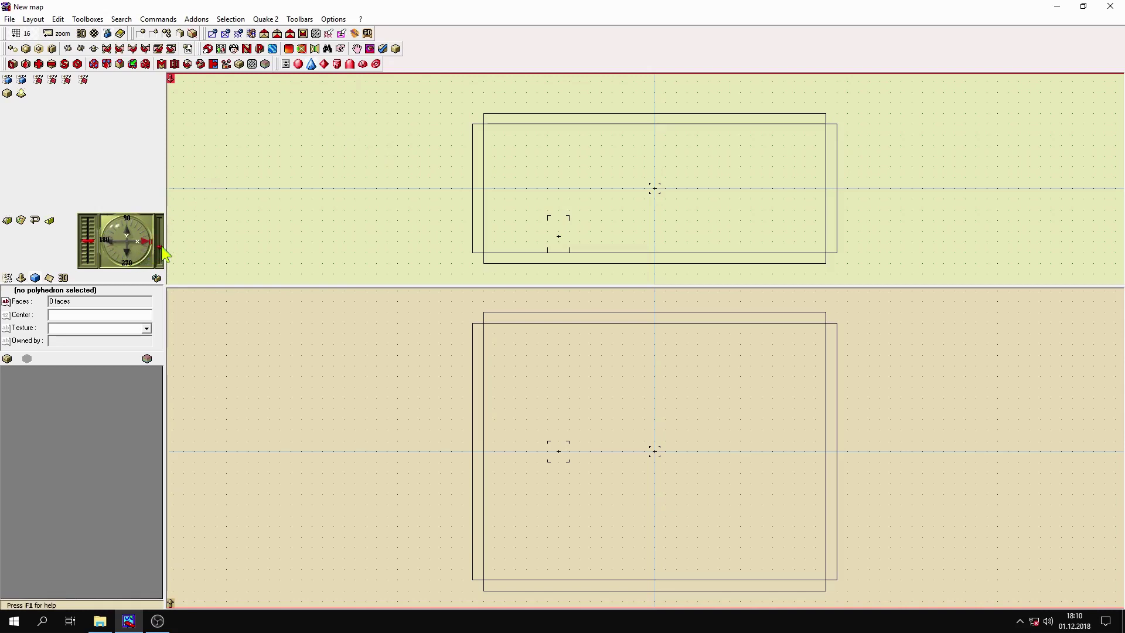
drag(160, 247, 160, 240)
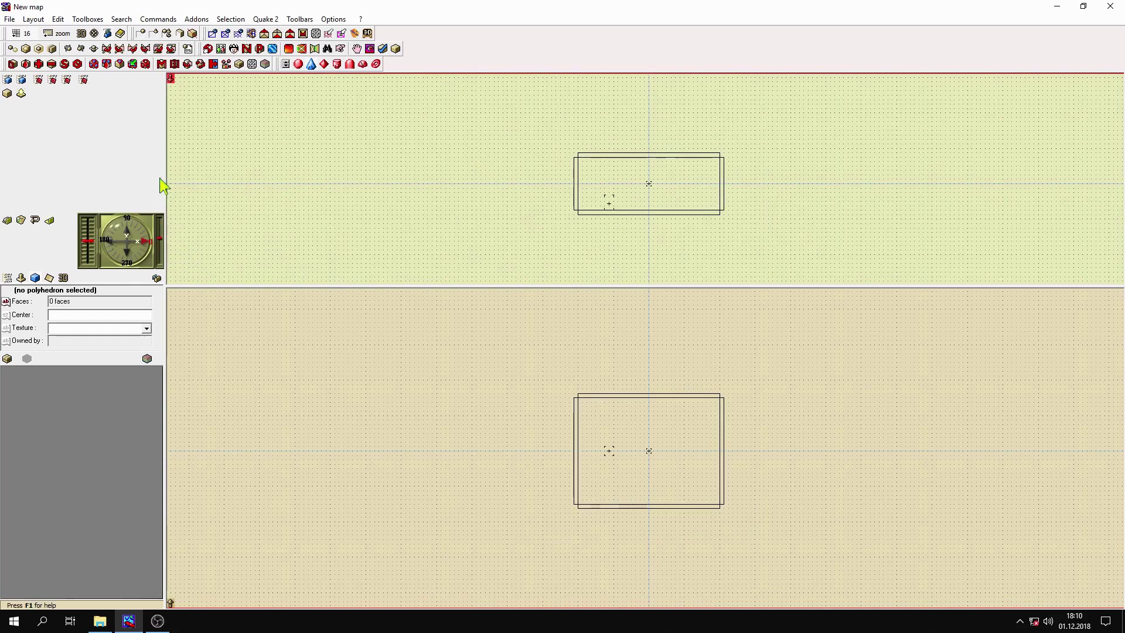
- Fit the whole level in the map views, zoom in on the room, and fit the level again
click(66, 36)
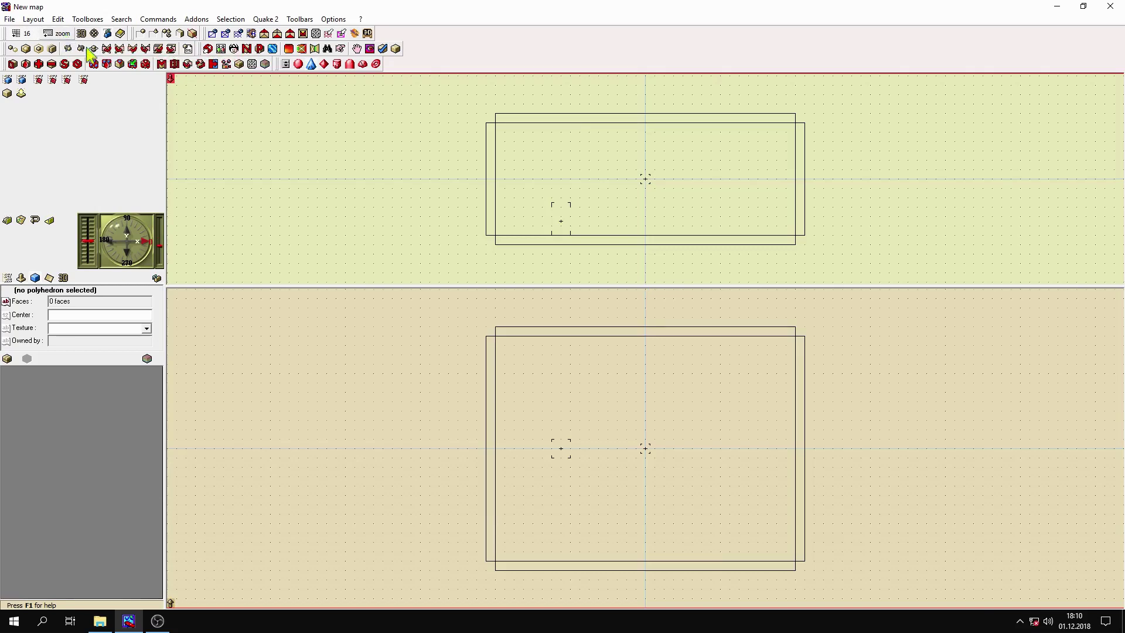
scroll(364, 144, up, 5)
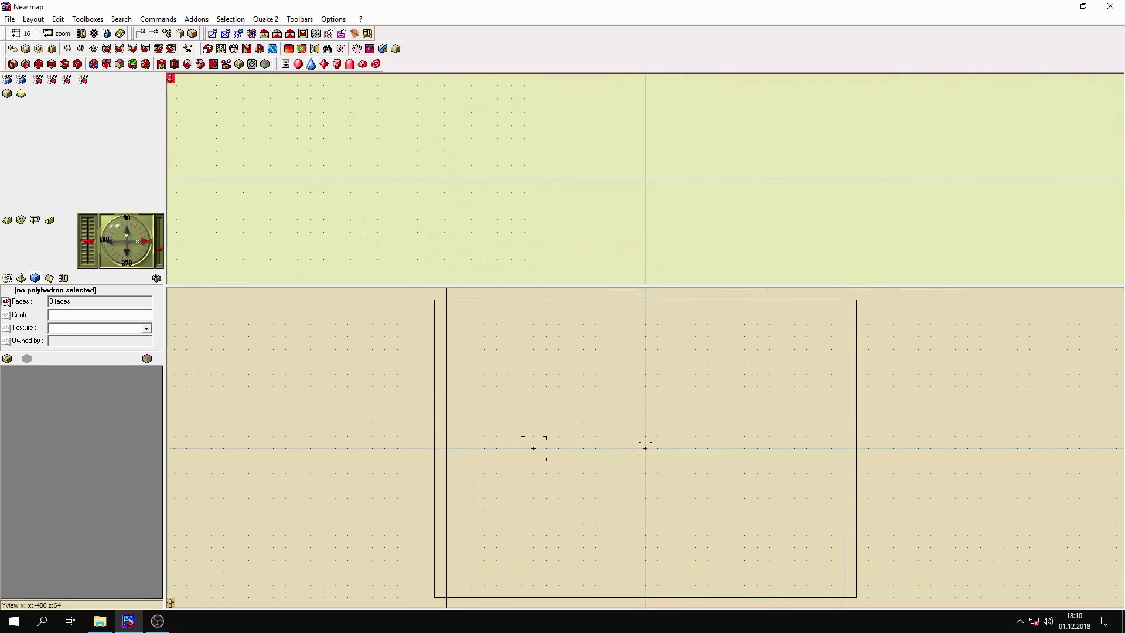
click(64, 37)
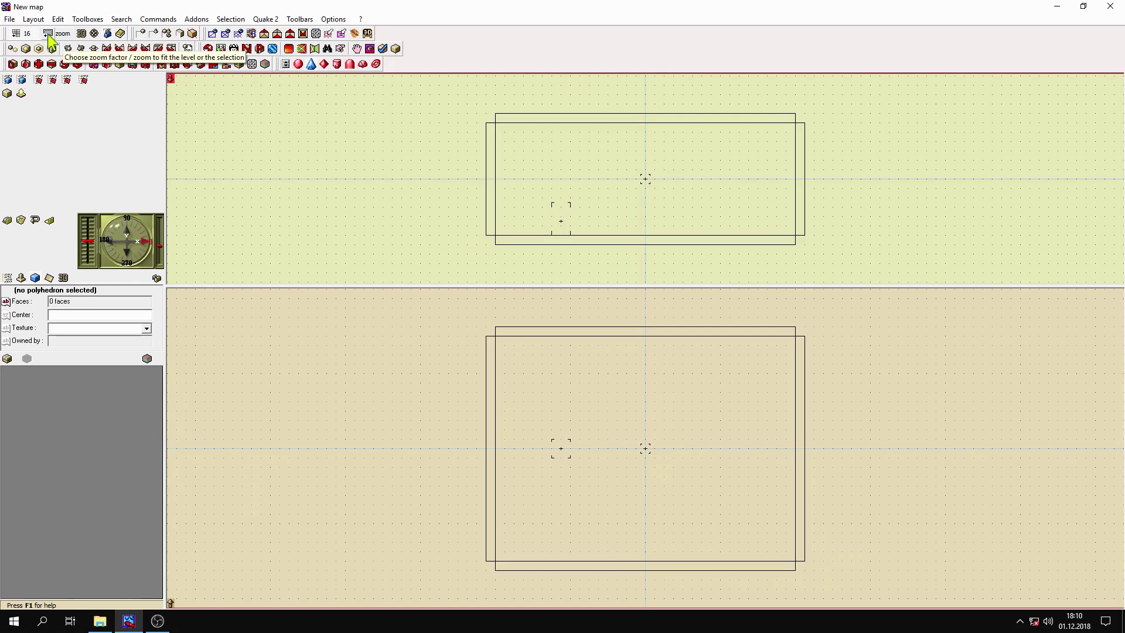
- Switch the map views' zoom factor through 1:4, 1:10, 2:1 and 10:1
click(49, 35)
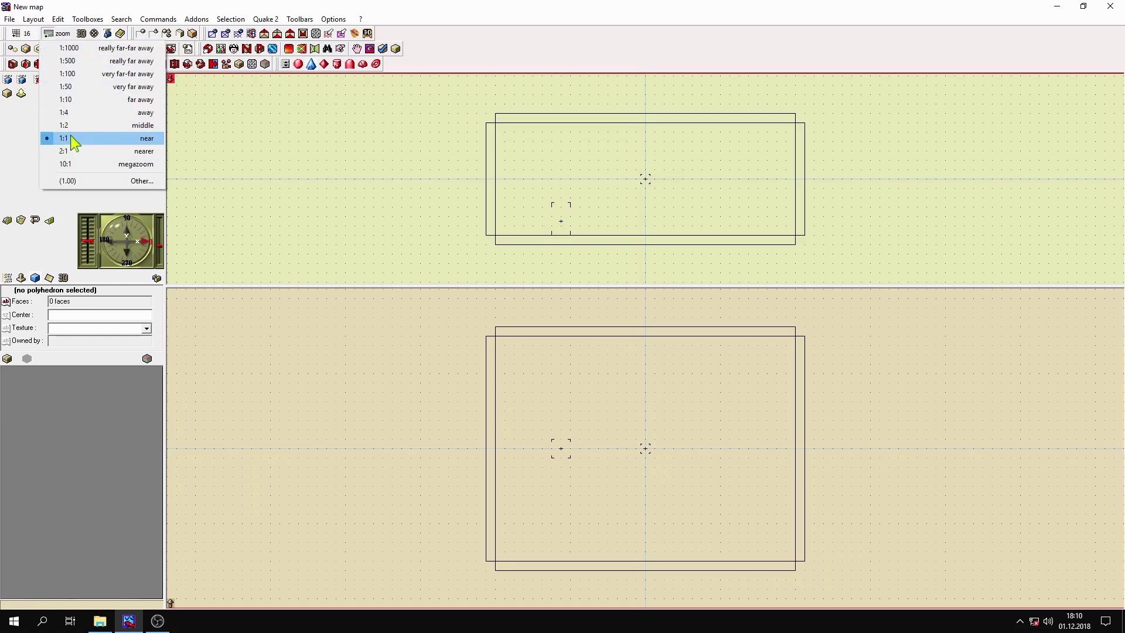
click(64, 113)
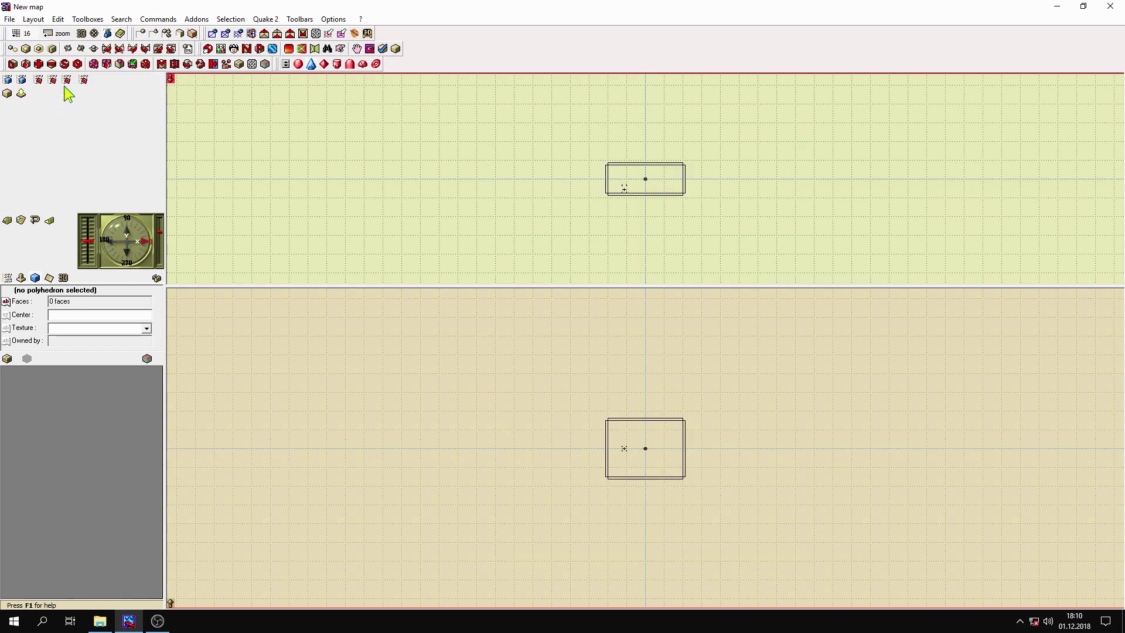
click(45, 35)
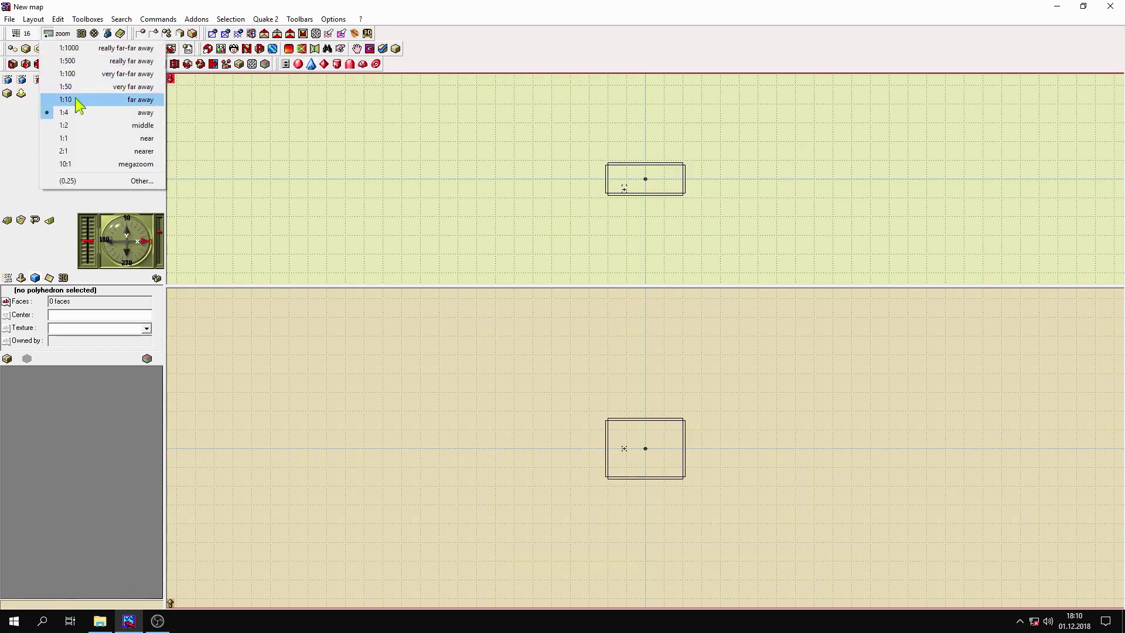
click(75, 104)
click(51, 35)
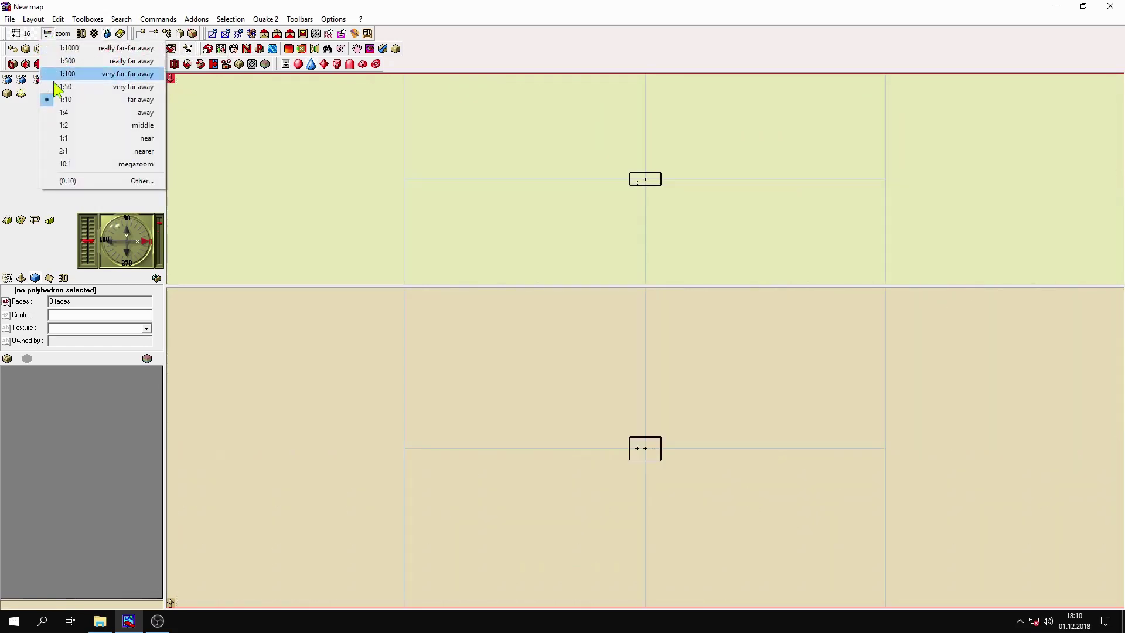
click(82, 145)
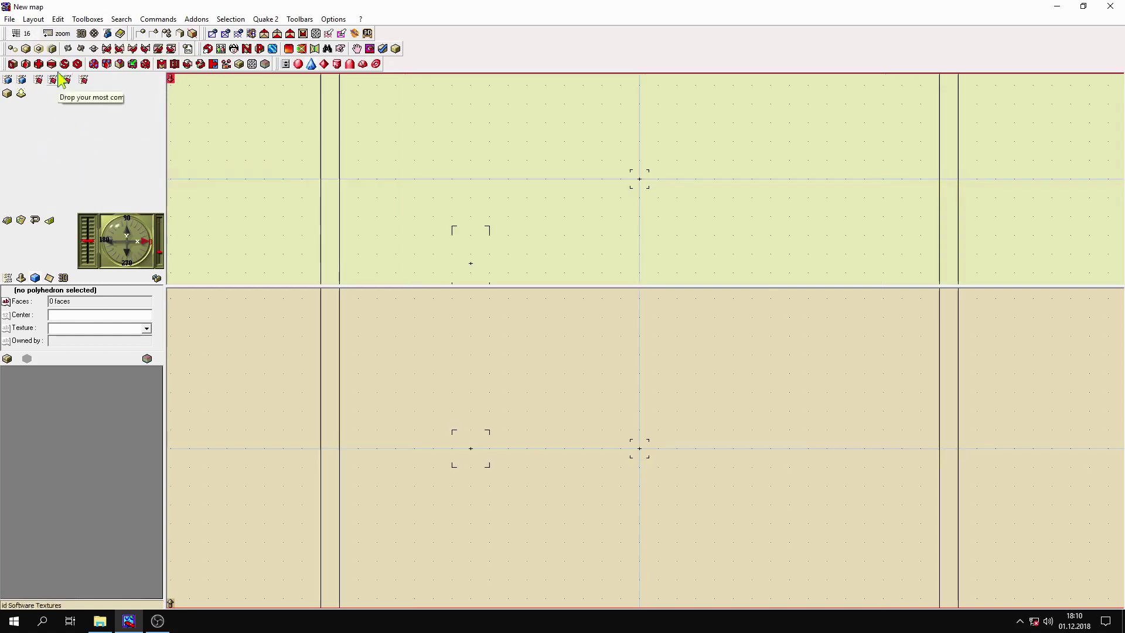
click(48, 35)
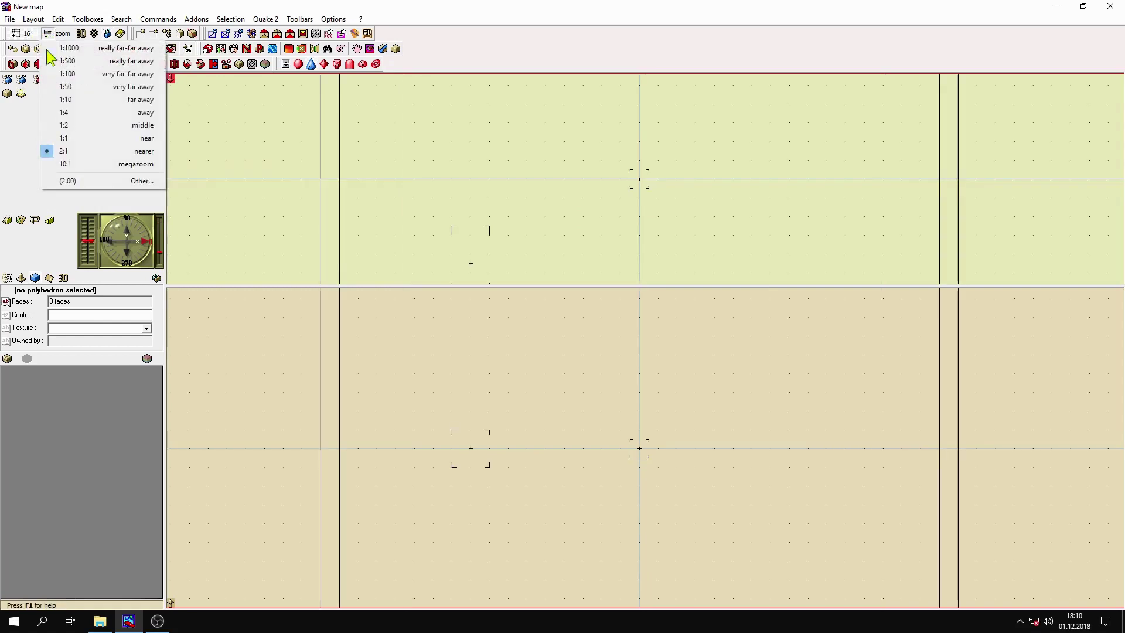
click(77, 166)
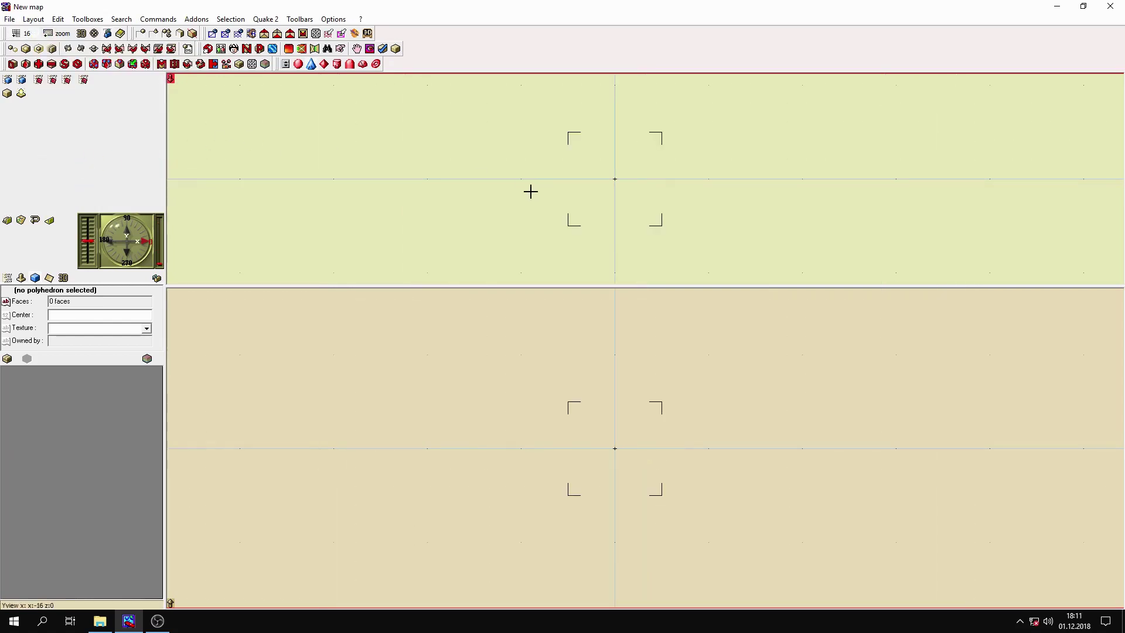
- Zoom out from the 10:1 view, fit the whole level in the map views, and review the available zoom factors
scroll(528, 186, down, 5)
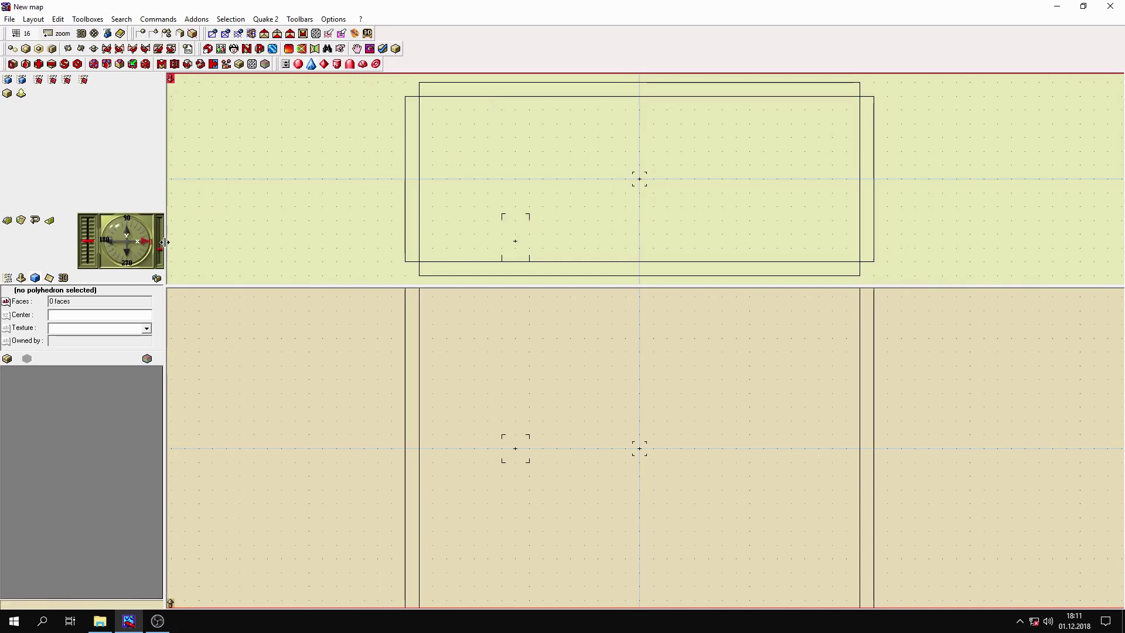
click(67, 39)
click(67, 38)
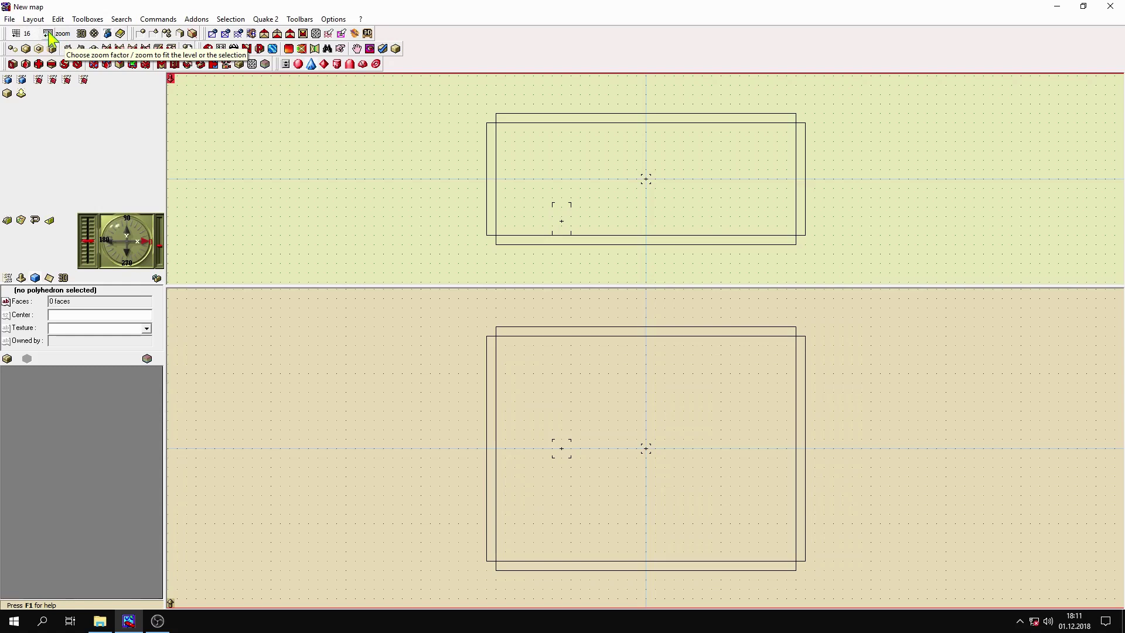
click(49, 34)
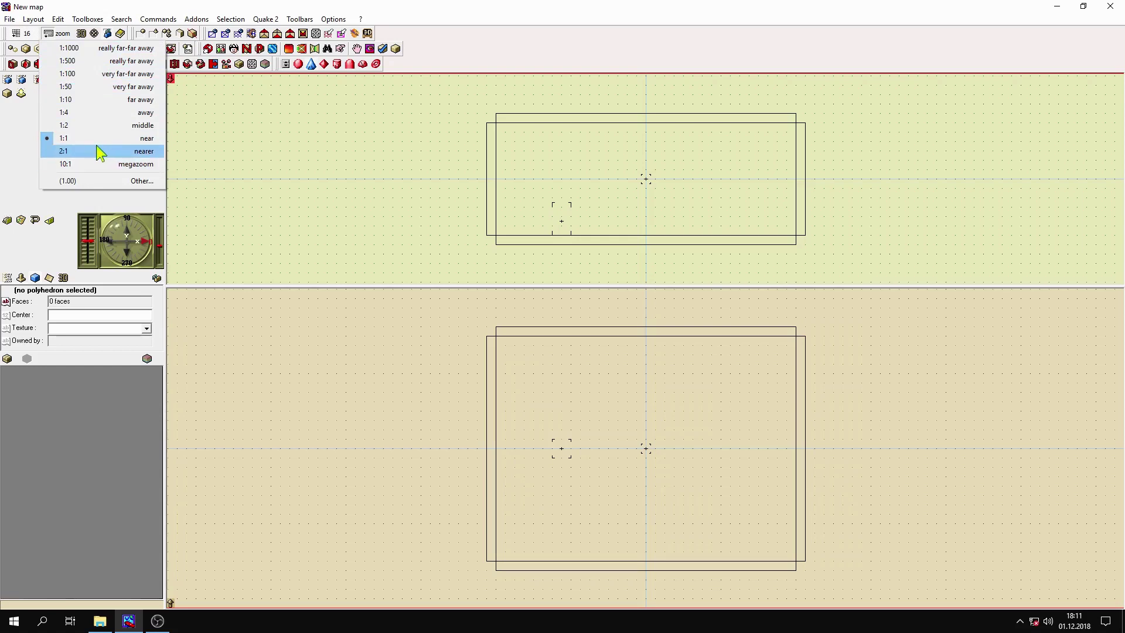
click(269, 147)
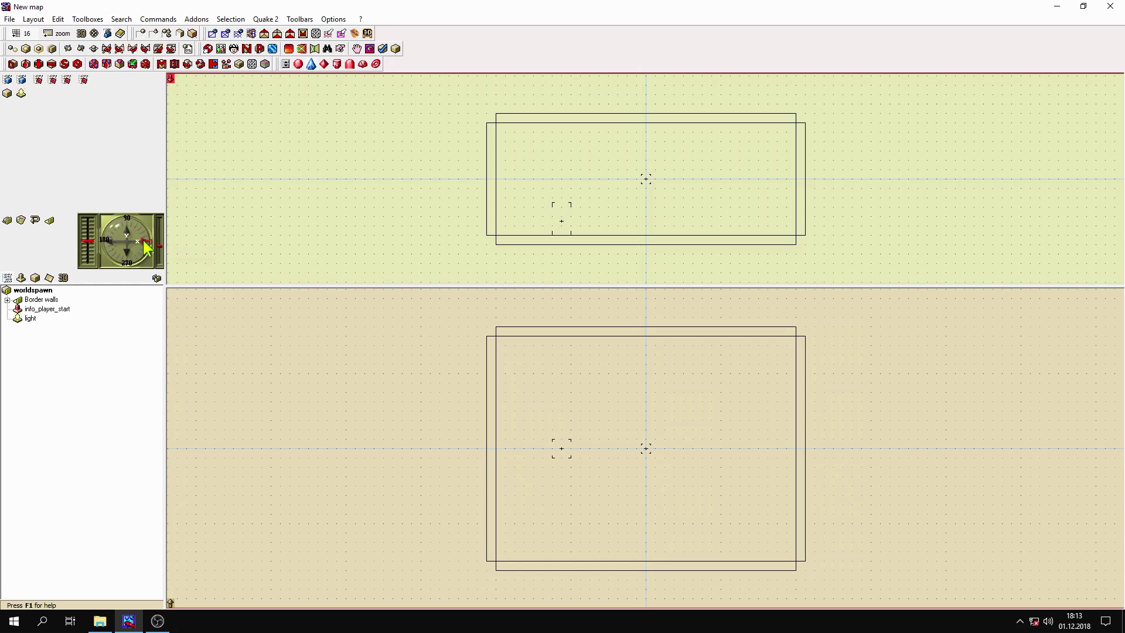
mouse_move(147, 247)
mouse_down()
mouse_move(125, 227)
mouse_move(135, 225)
mouse_move(141, 245)
mouse_up()
click(88, 241)
mouse_move(87, 239)
mouse_down()
mouse_move(95, 253)
mouse_move(93, 240)
mouse_up()
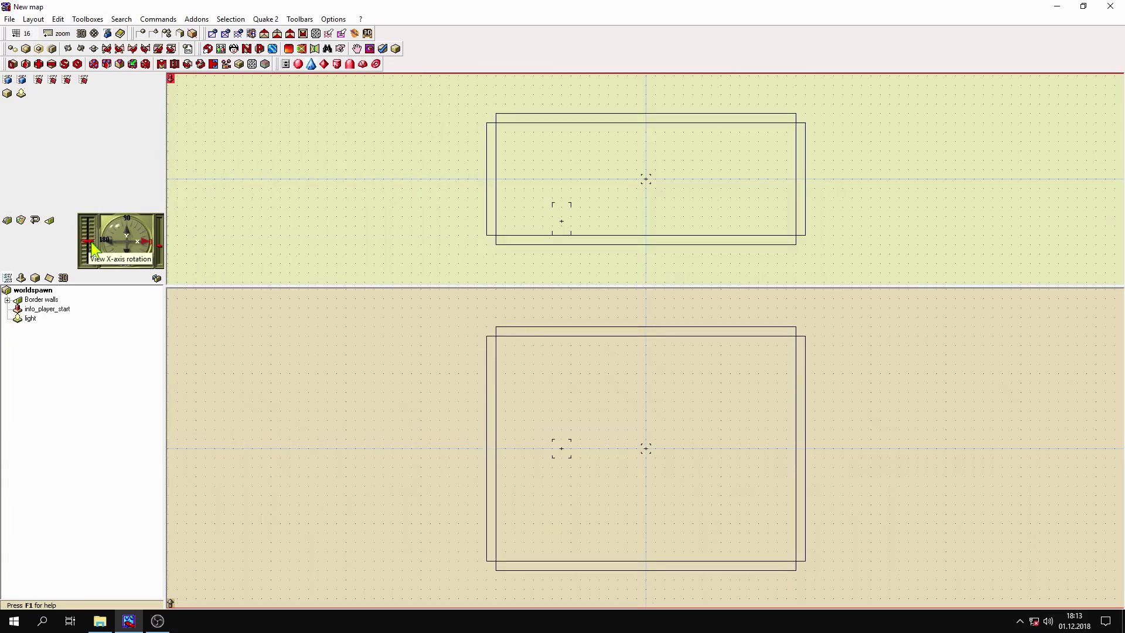
drag(92, 244, 97, 247)
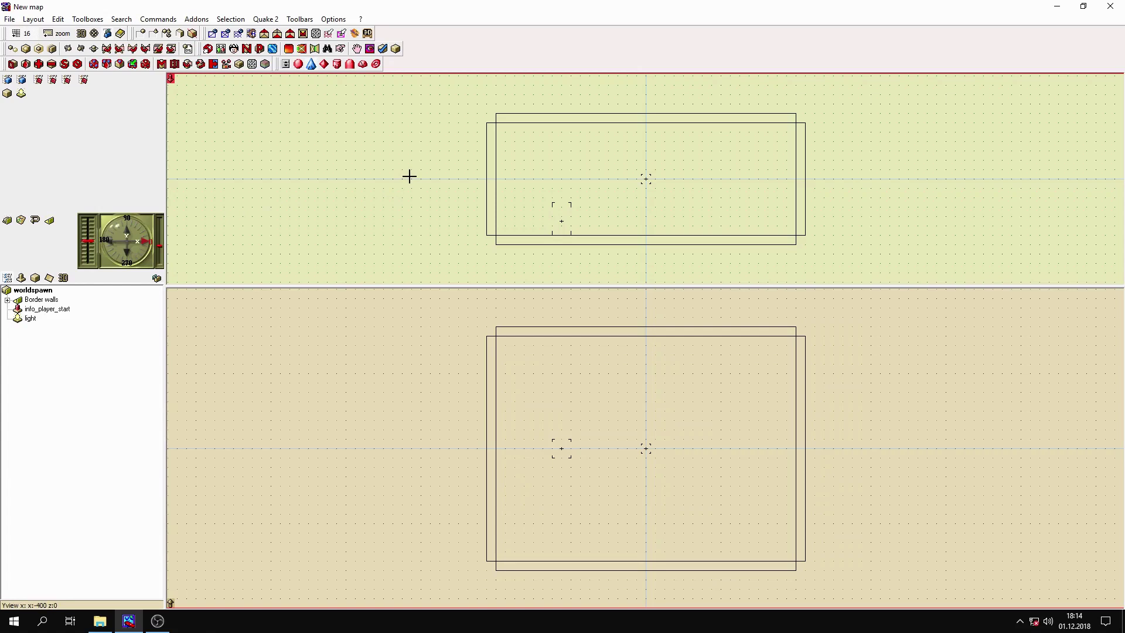
- Select the room's south and north border walls alternately where they overlap in the side view
click(661, 178)
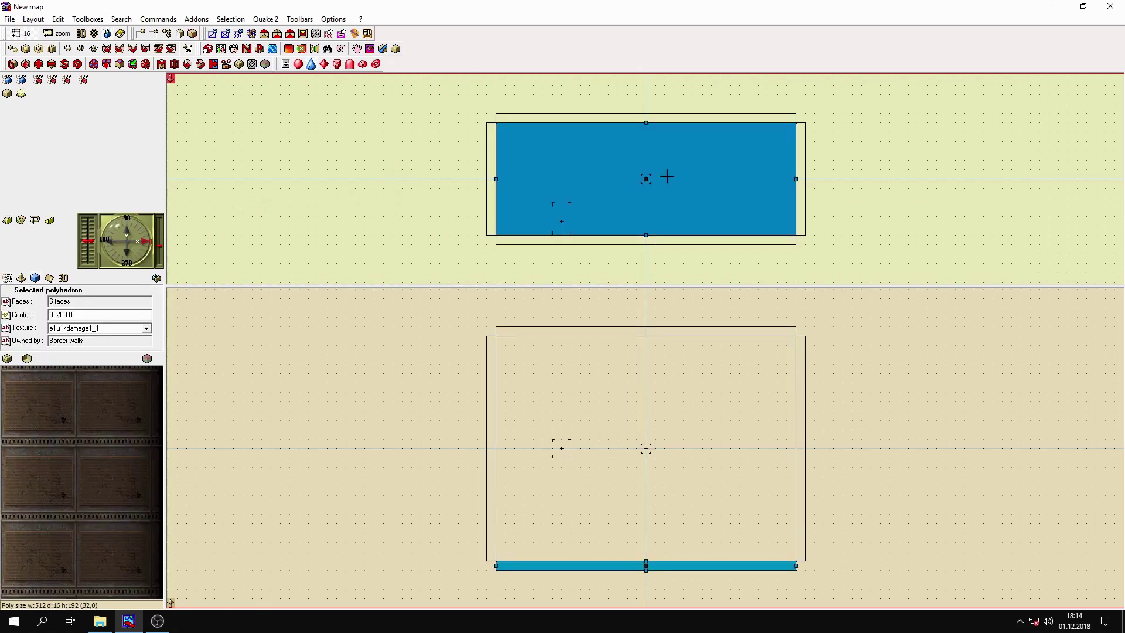
click(667, 177)
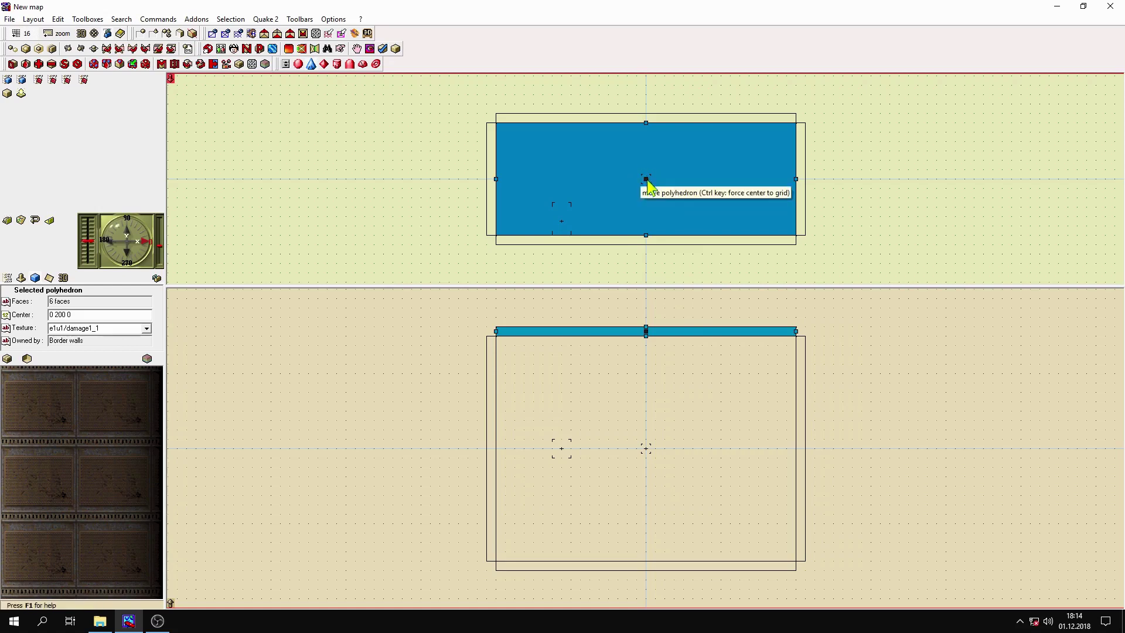
mouse_move(646, 181)
mouse_down()
mouse_move(682, 182)
mouse_move(673, 228)
mouse_move(648, 181)
mouse_up()
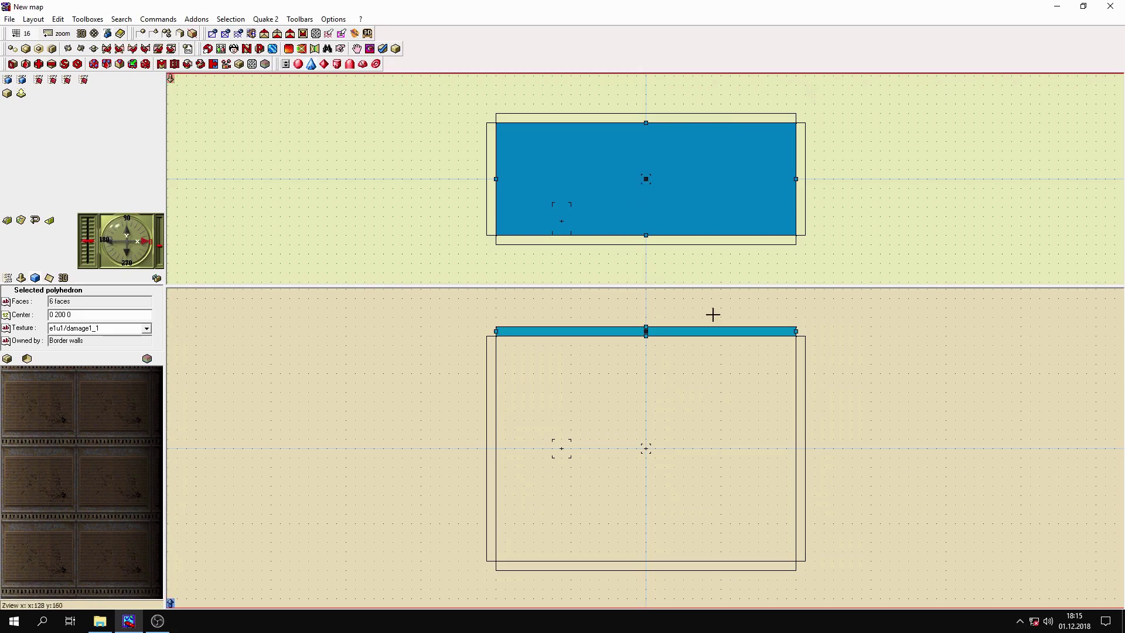
click(699, 191)
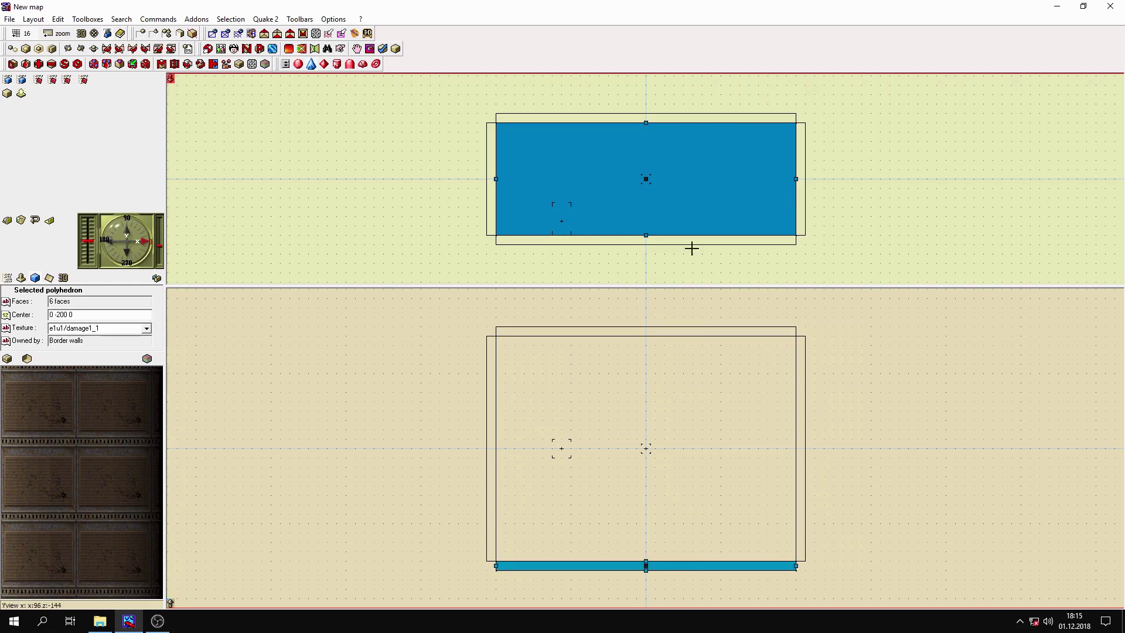
click(687, 170)
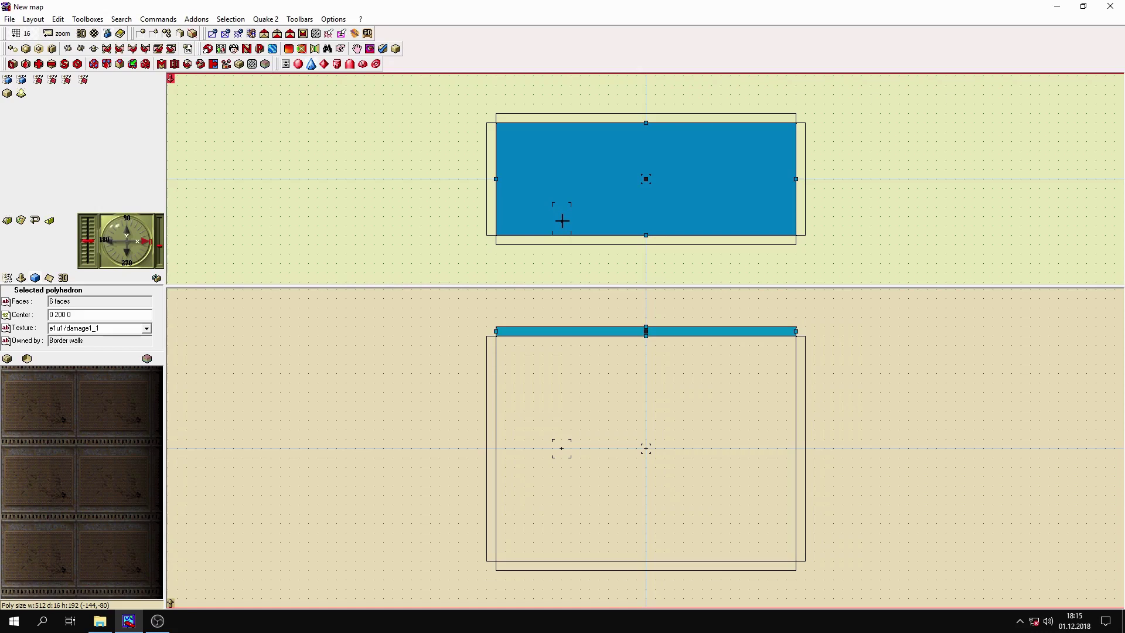
- Cycle through the overlapping objects at the player's position in the side view to select info_player_start
click(561, 221)
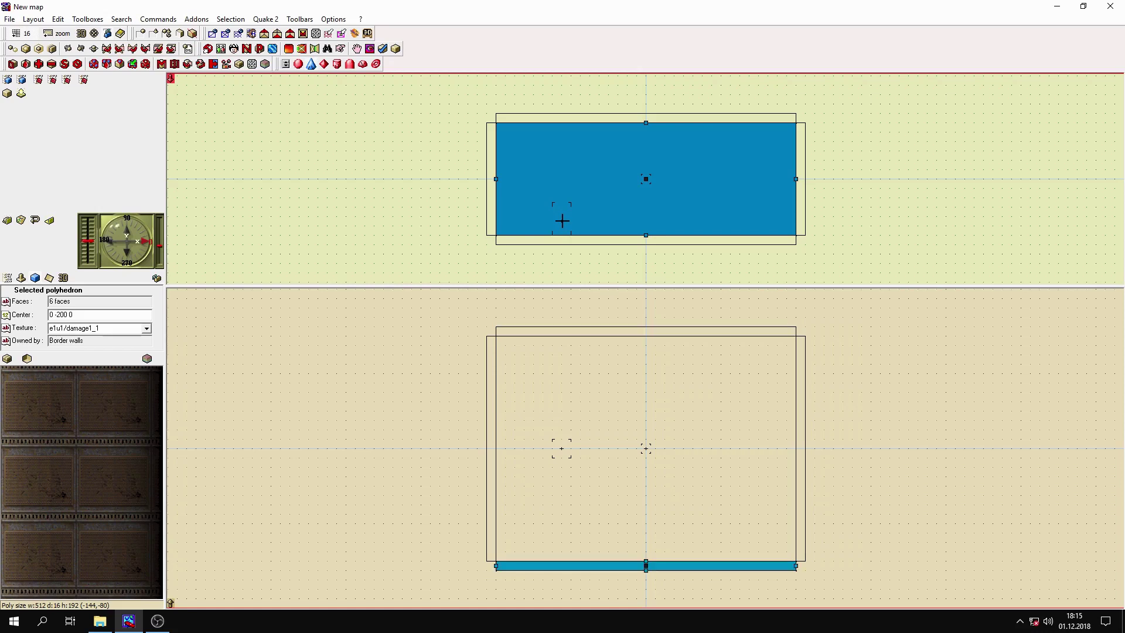
click(562, 221)
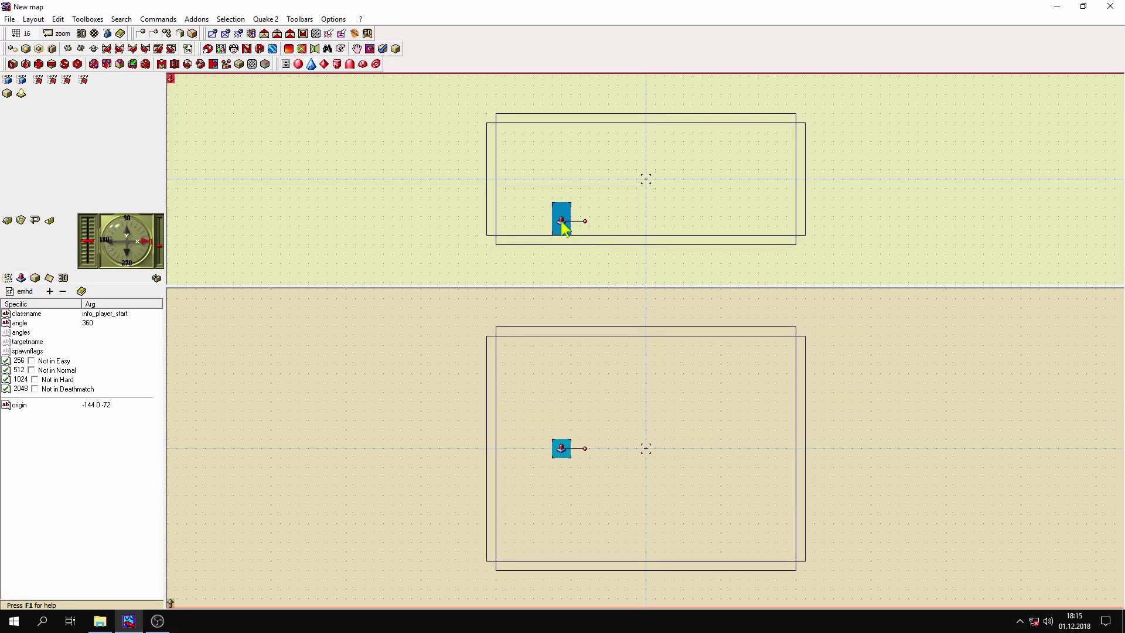
click(559, 220)
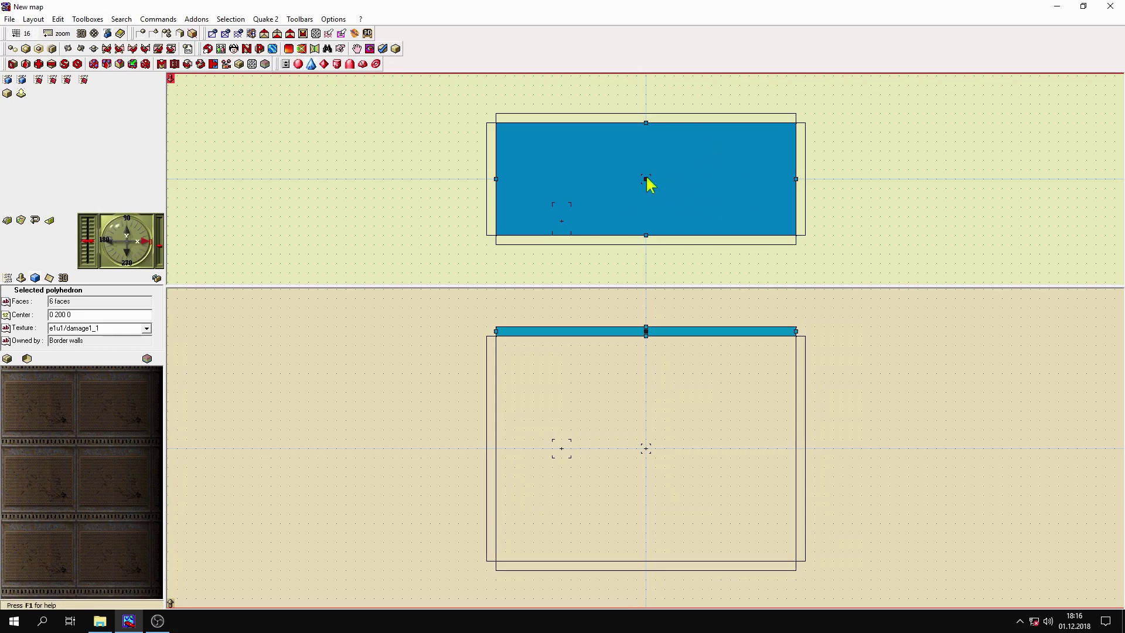
- Try moving the north border wall by its centre handle and shifting its west end face
mouse_move(646, 179)
mouse_down()
mouse_move(721, 186)
mouse_move(619, 178)
mouse_move(642, 173)
mouse_up()
drag(643, 174, 640, 175)
mouse_move(494, 178)
mouse_down()
mouse_move(623, 178)
mouse_move(402, 177)
mouse_move(496, 179)
mouse_up()
mouse_move(648, 184)
mouse_down()
mouse_move(696, 221)
mouse_move(648, 175)
mouse_up()
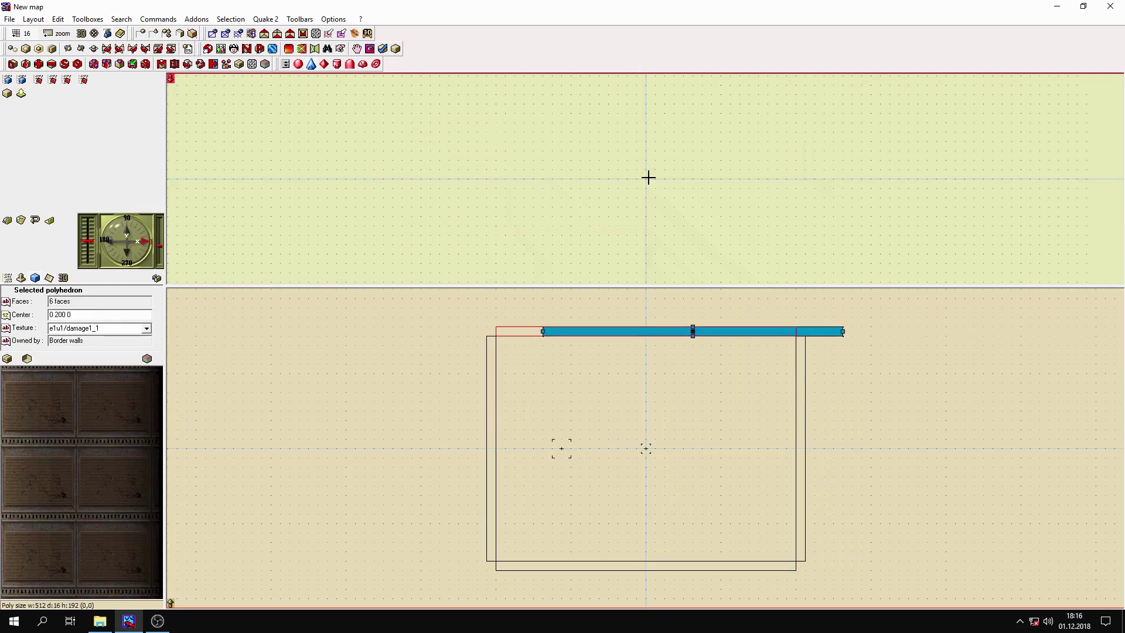
mouse_move(504, 178)
mouse_down()
mouse_move(394, 179)
mouse_move(495, 182)
mouse_up()
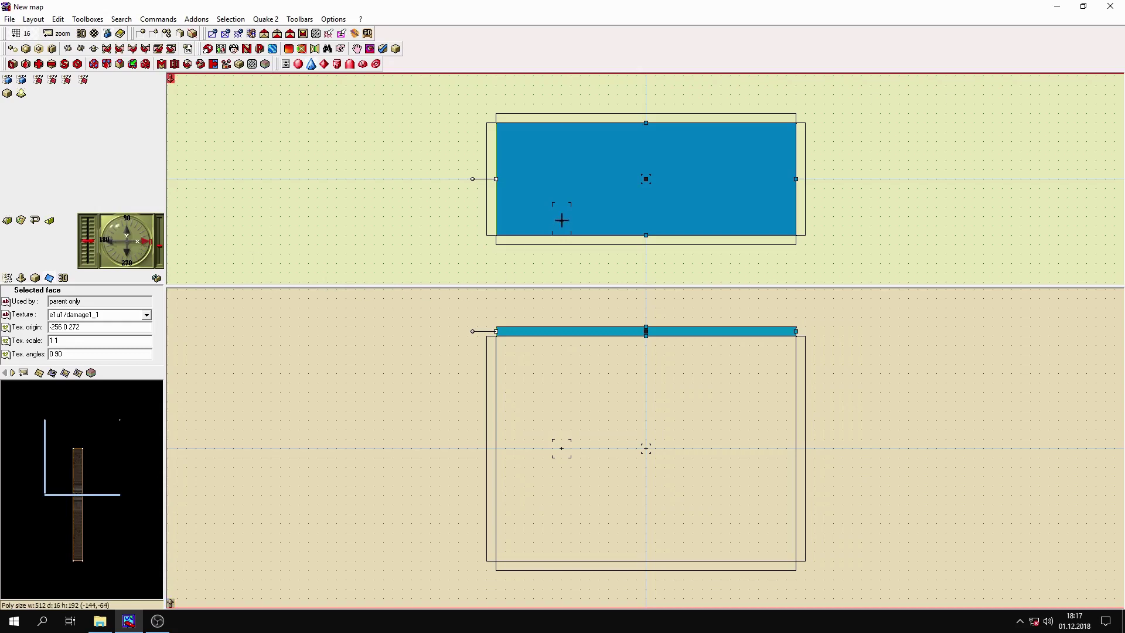
- Select info_player_start in the side view, and build and run the map with the Fastest (full bright) option
click(561, 220)
click(561, 220)
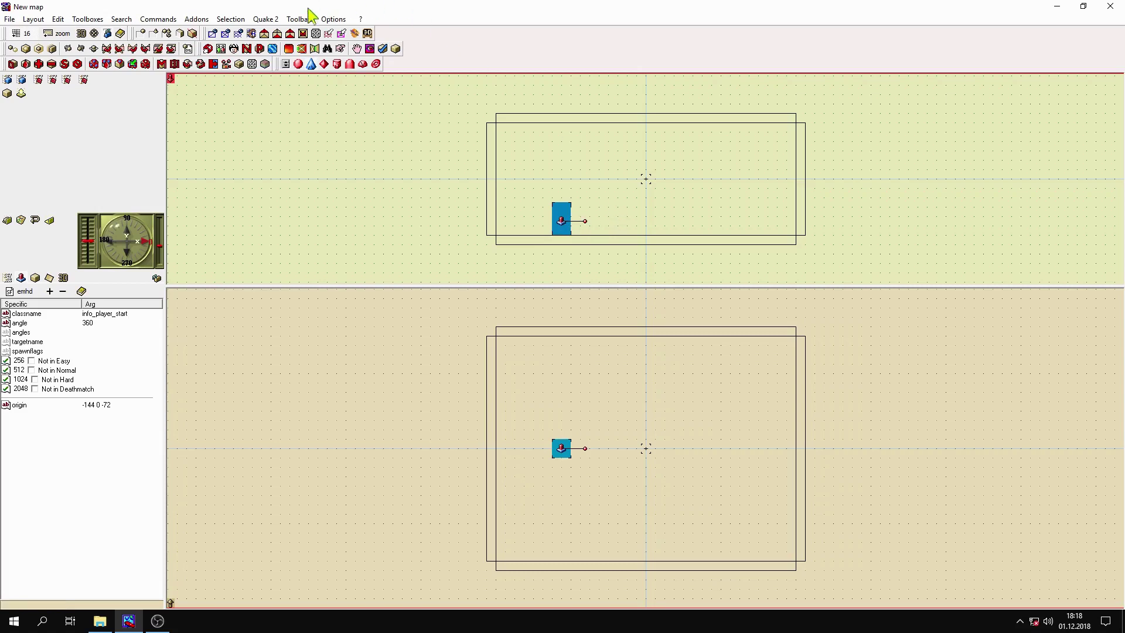
click(268, 18)
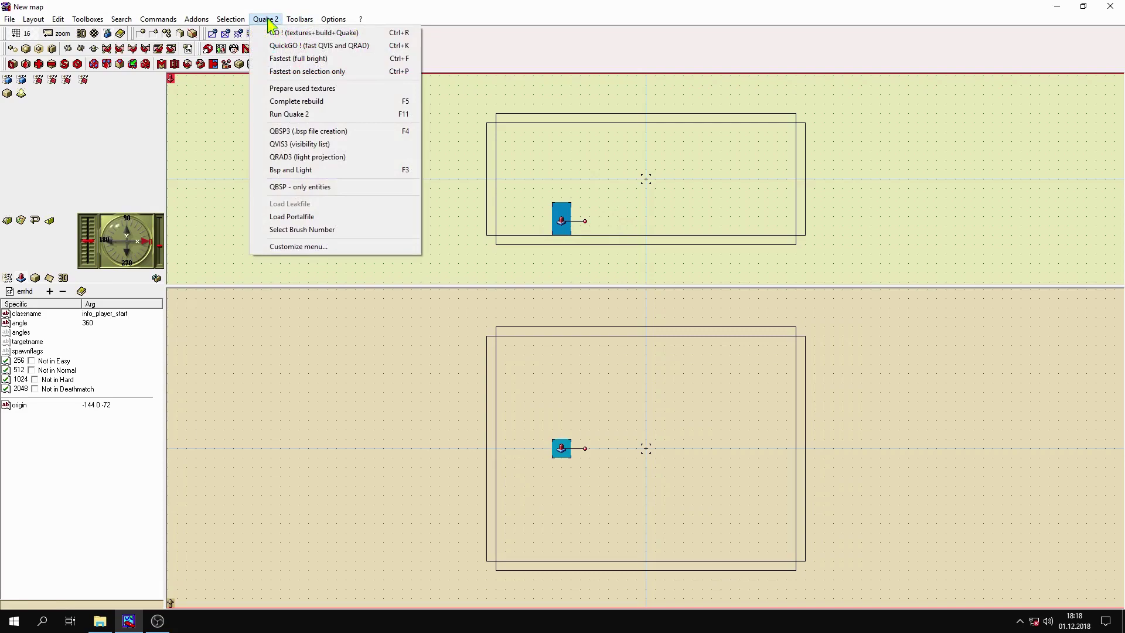
click(290, 59)
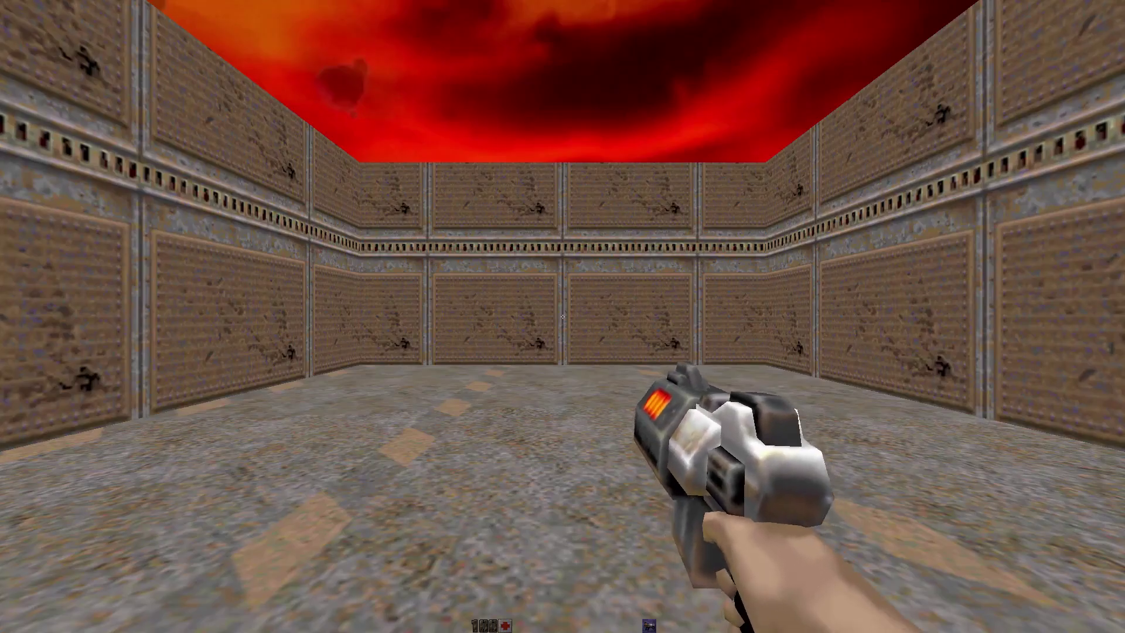
- Test the room in Quake 2 by firing the blaster and walking around between the walls
click(563, 317)
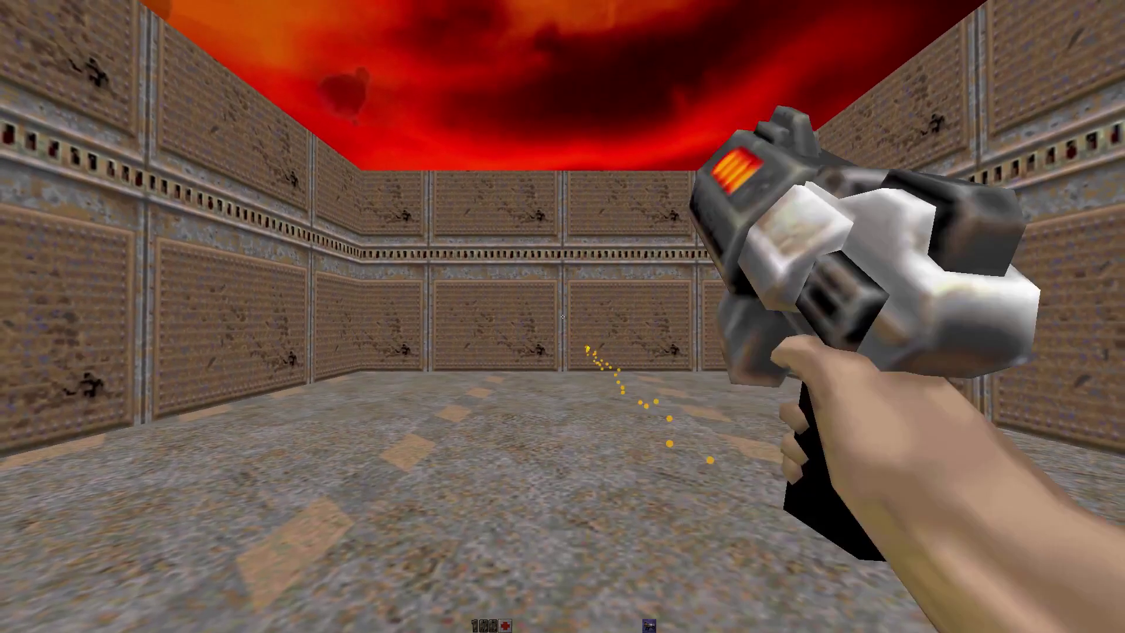
click(563, 316)
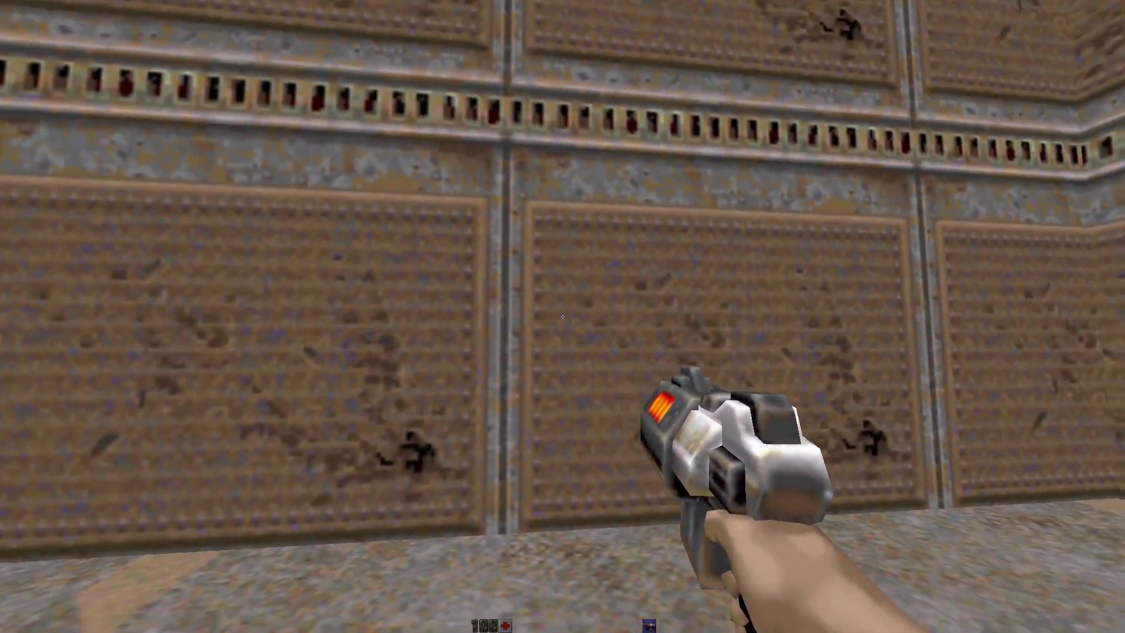
key(s)
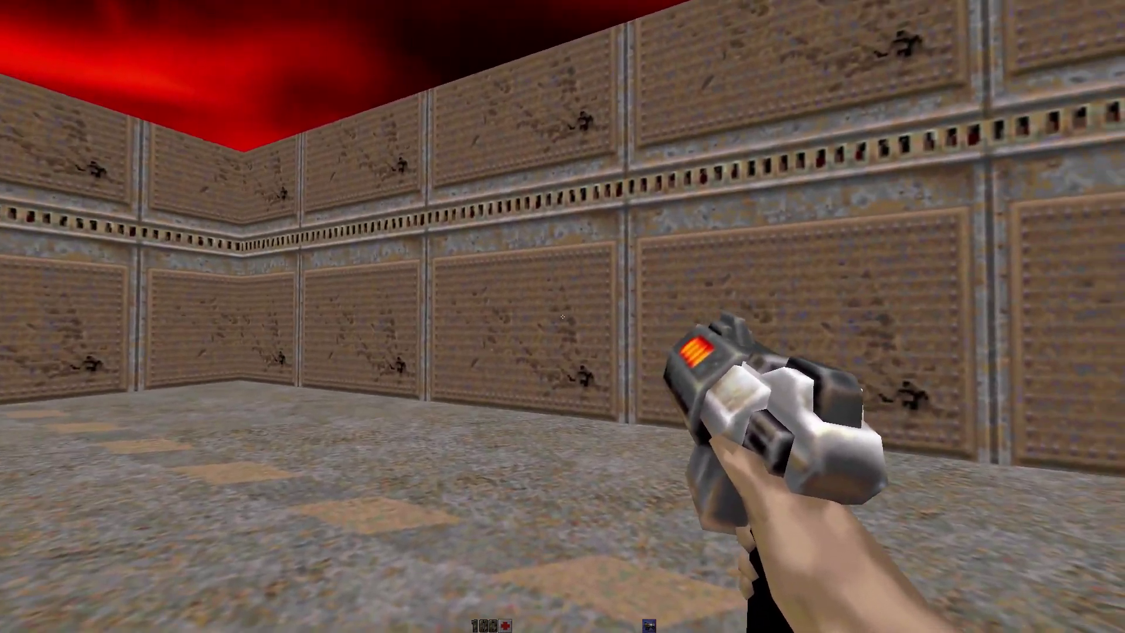
key(s)
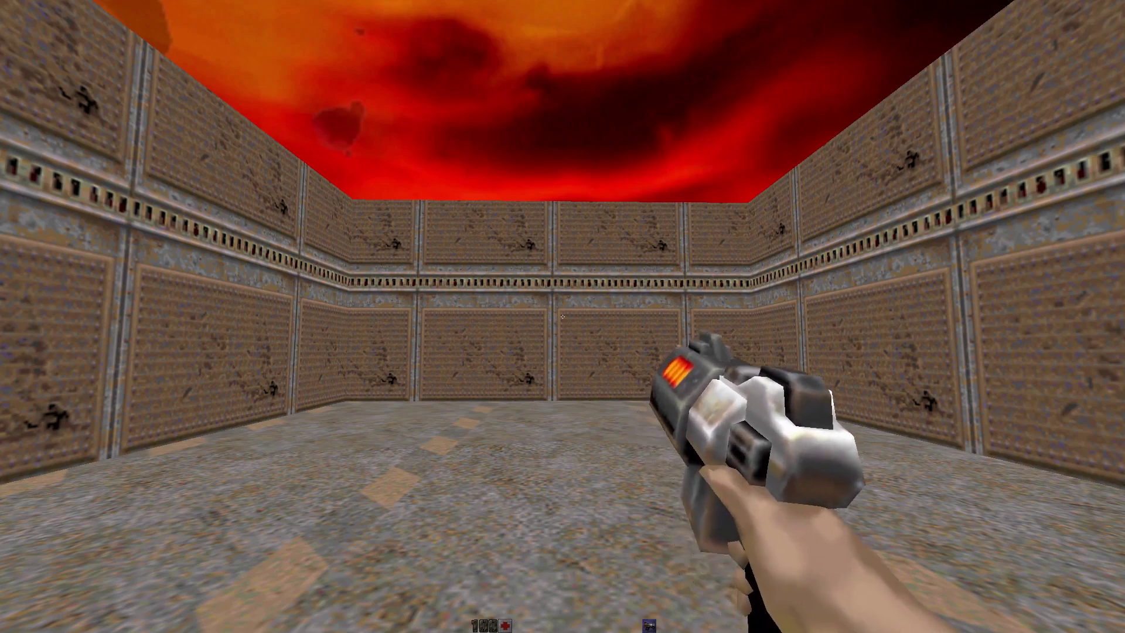
- Quit Quake 2 and return to the QuArK map editor
key(Escape)
key(Up)
key(Return)
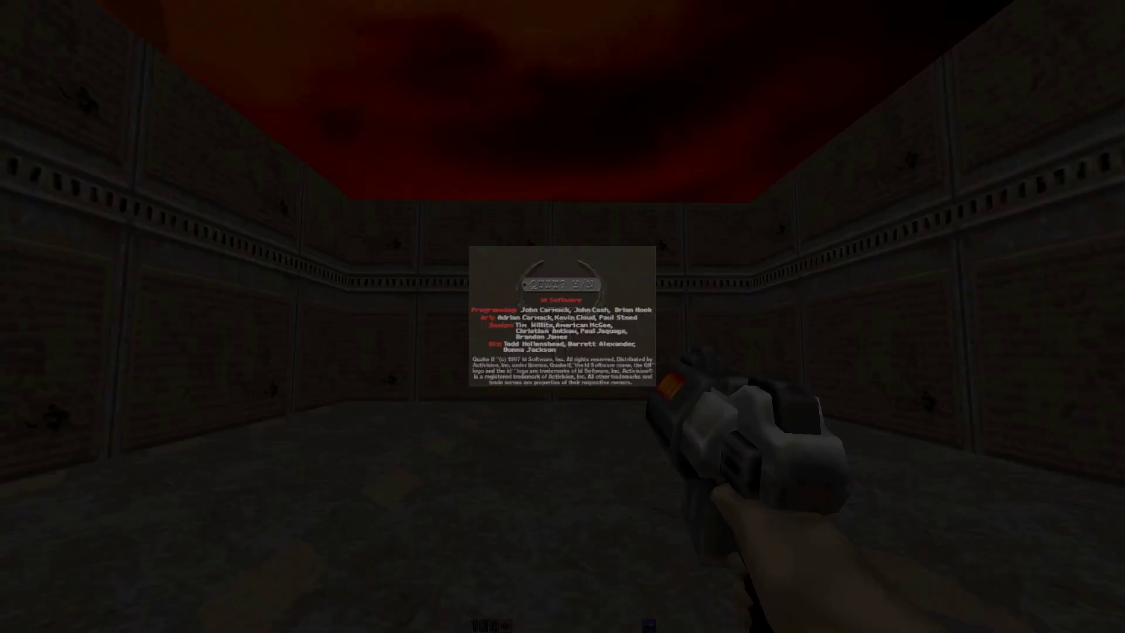
key(y)
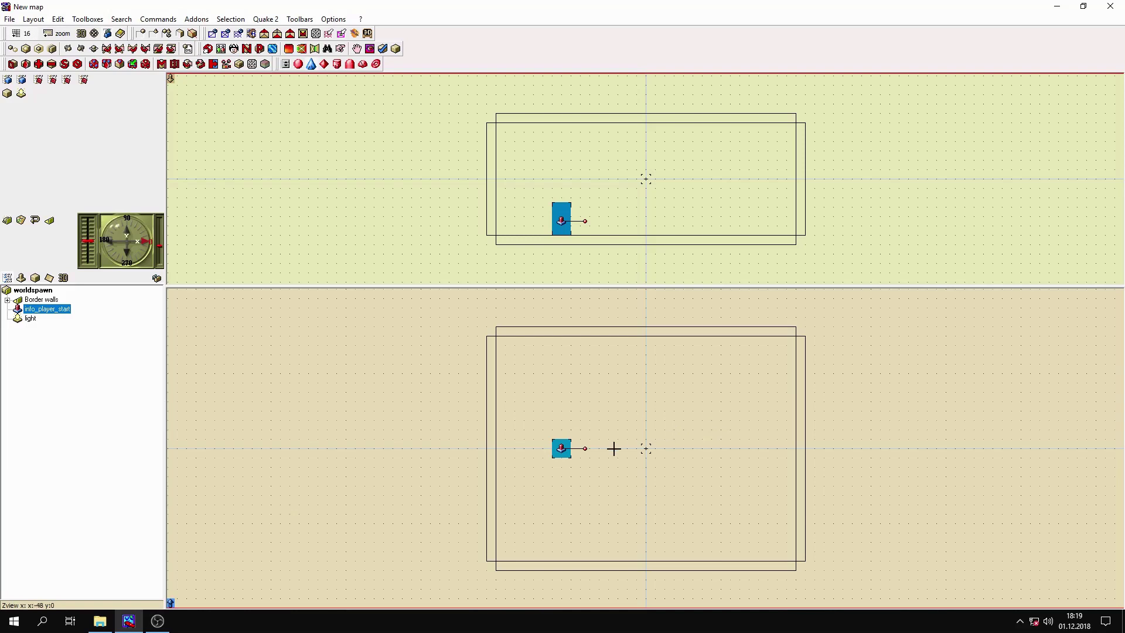
- Select the east, west, north and south border walls one after another in the top view
click(800, 436)
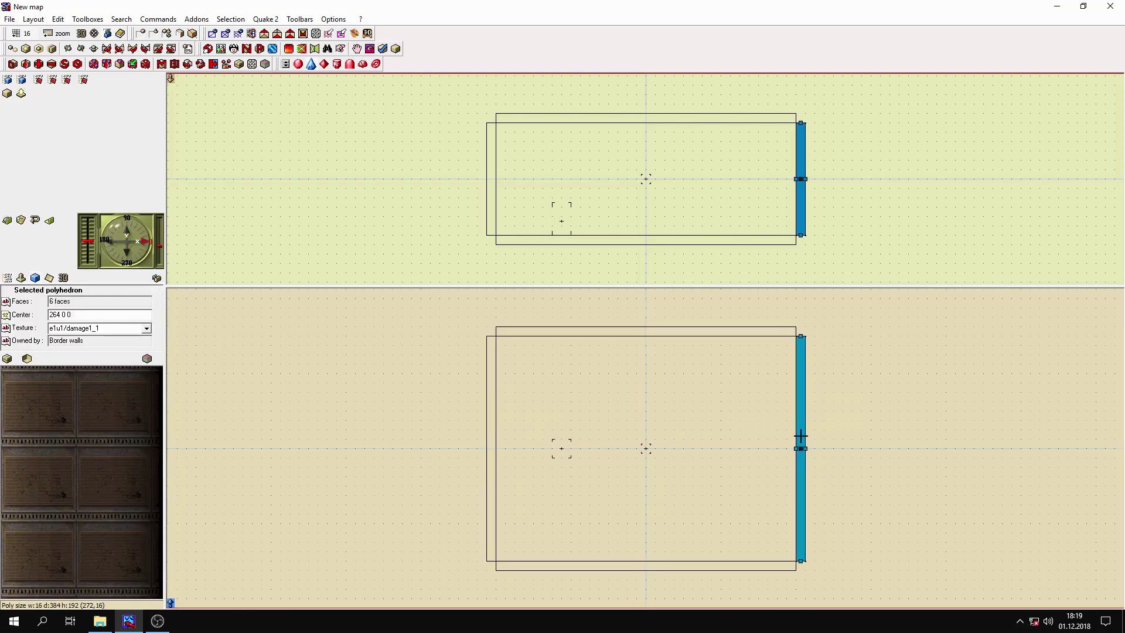
click(487, 435)
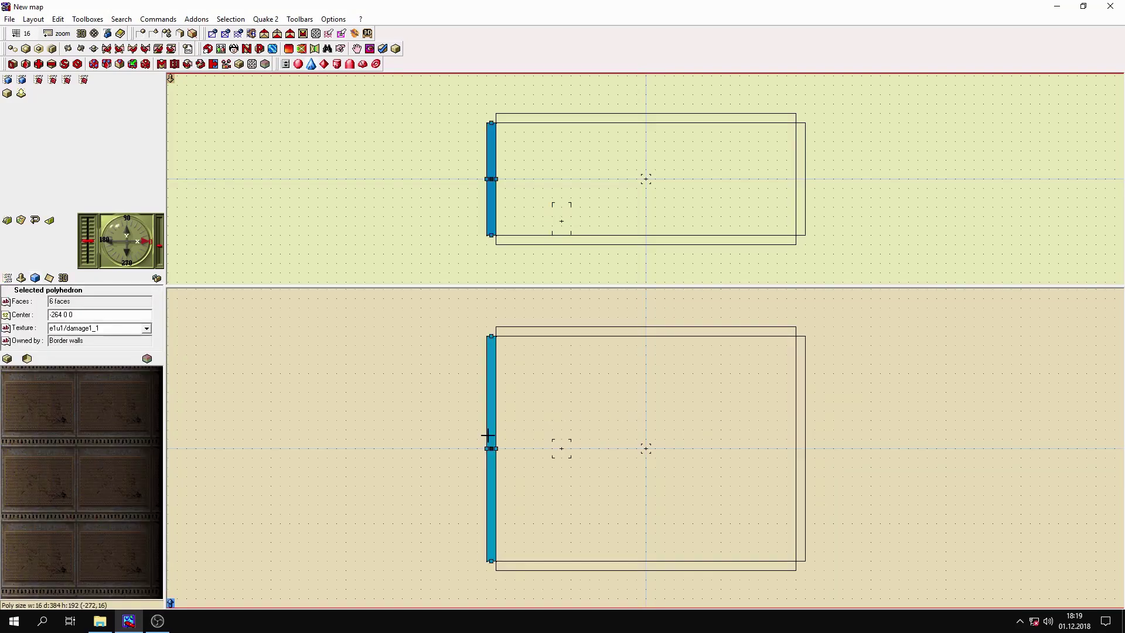
click(618, 332)
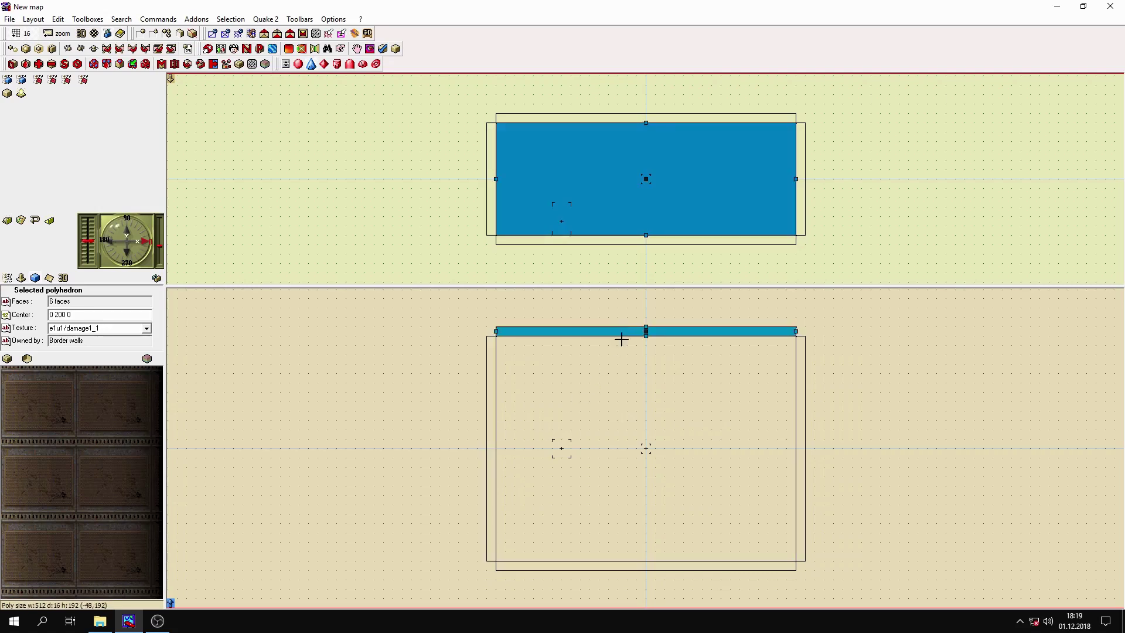
click(661, 563)
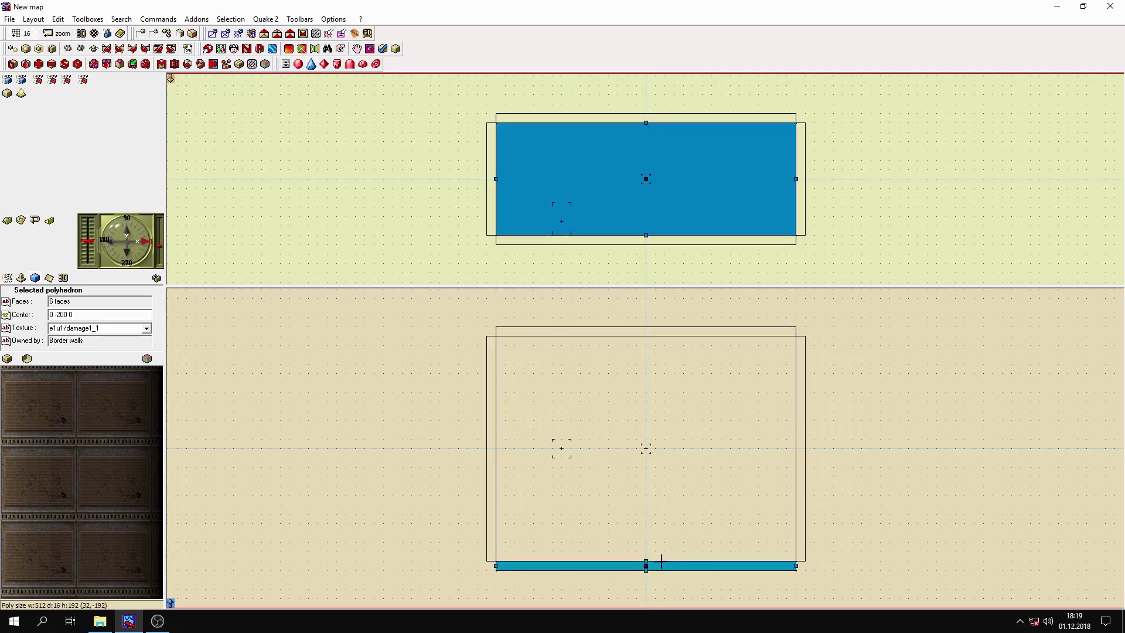
- Move info_player_start to origin 0 -128 -72 in the top view and turn it to angle 91
click(561, 448)
click(562, 451)
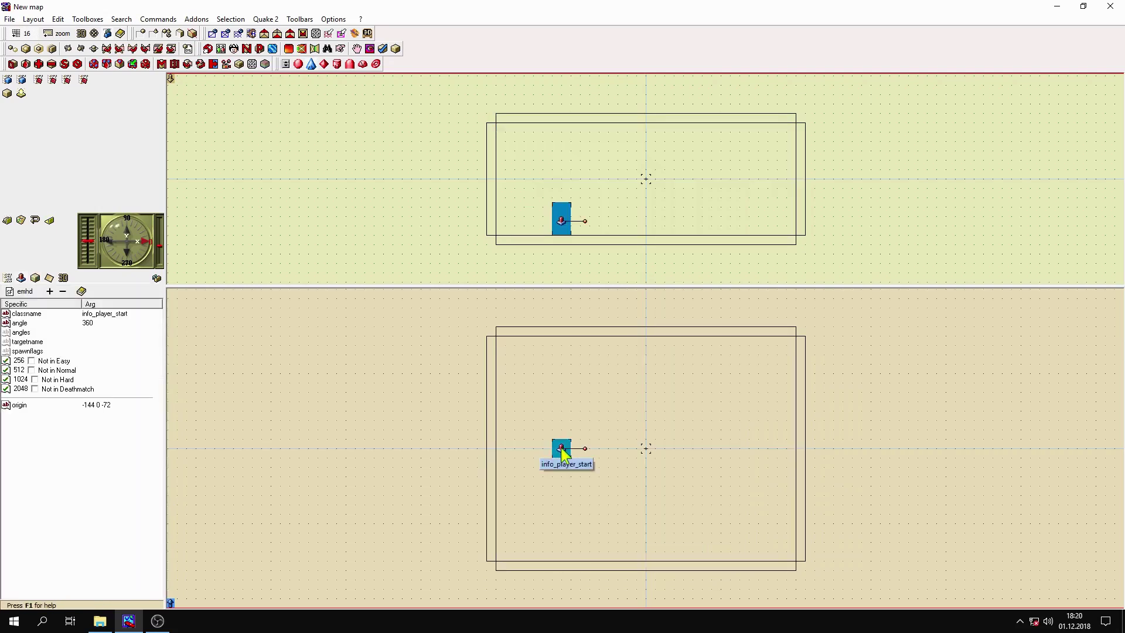
drag(561, 451, 643, 415)
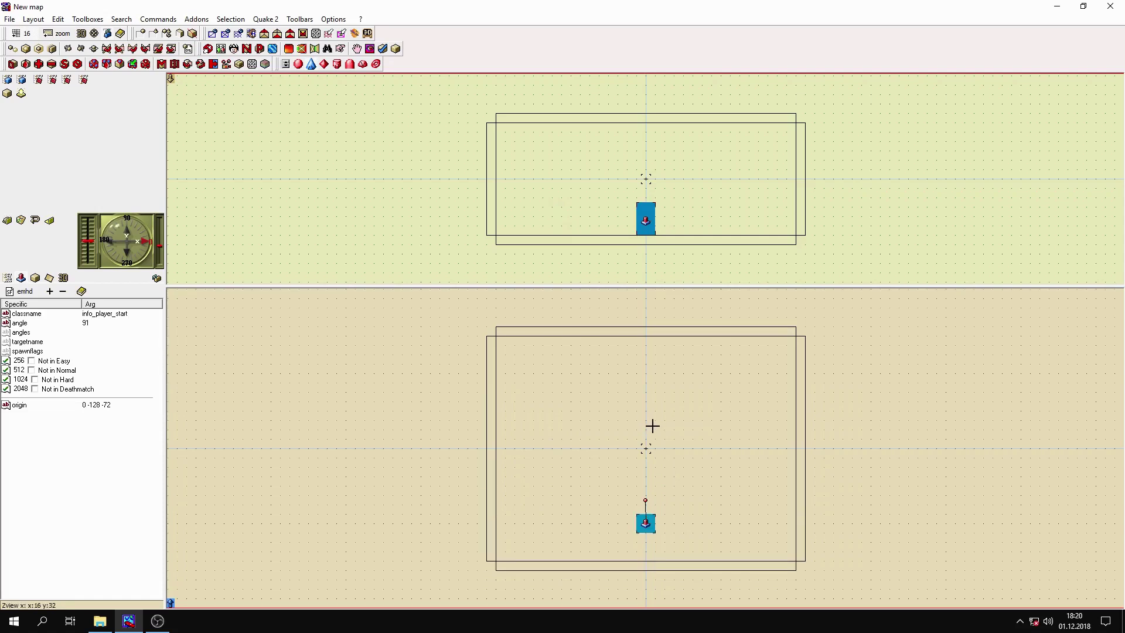
- Select the north, west, east and south border walls around the moved player start to compare their positions
click(640, 332)
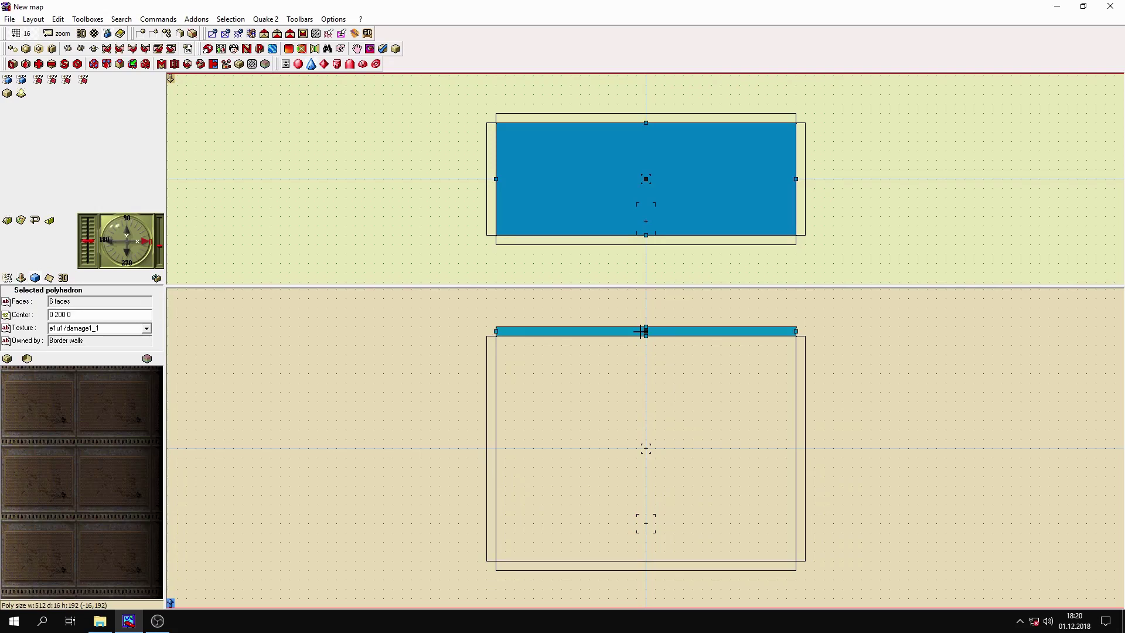
click(494, 439)
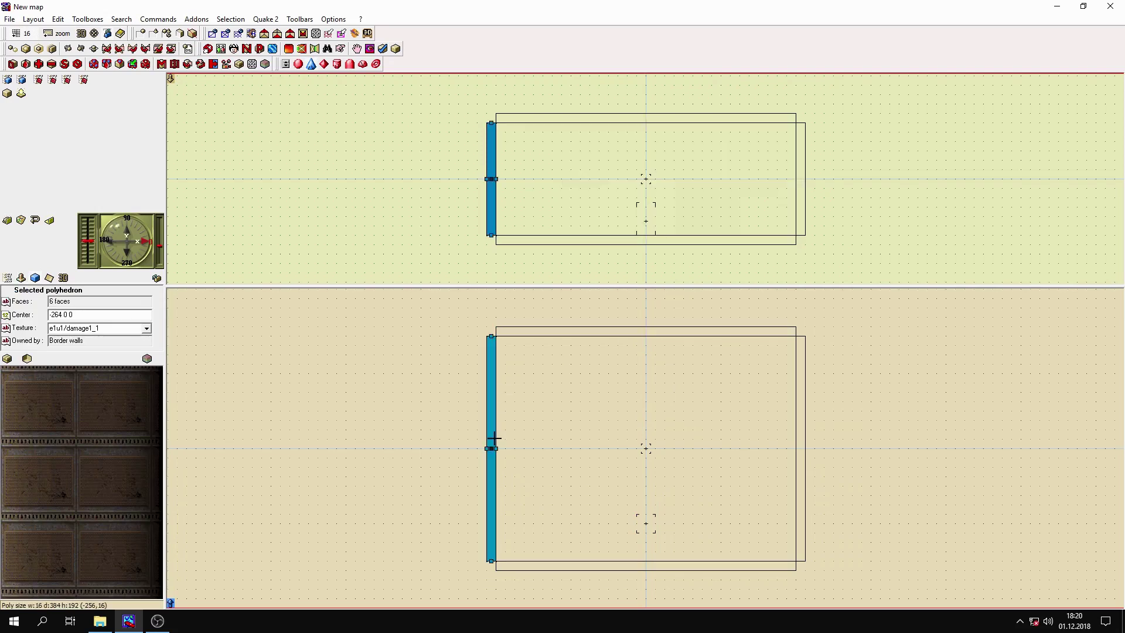
click(803, 436)
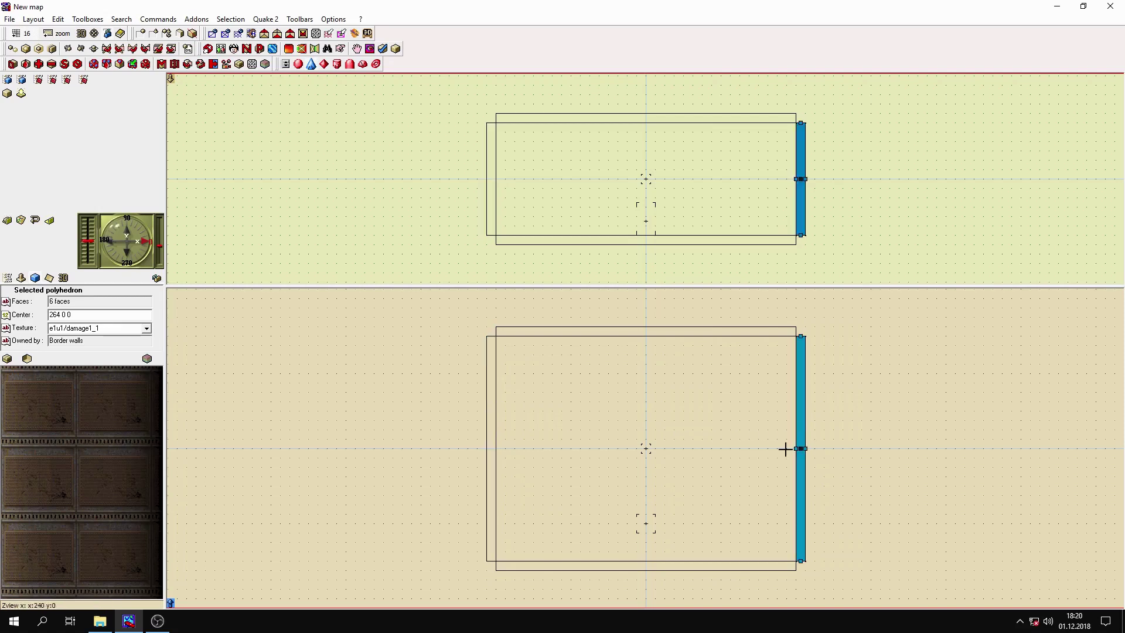
click(646, 568)
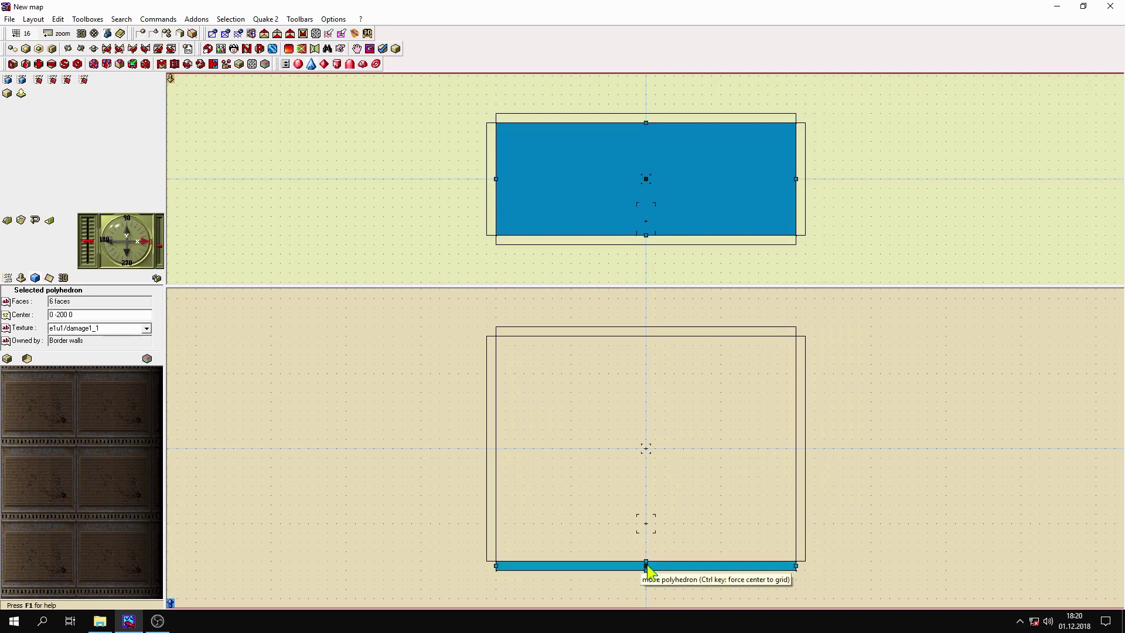
- Move info_player_start to origin -176 0 -72 in the top view and turn it to face the east wall
click(645, 523)
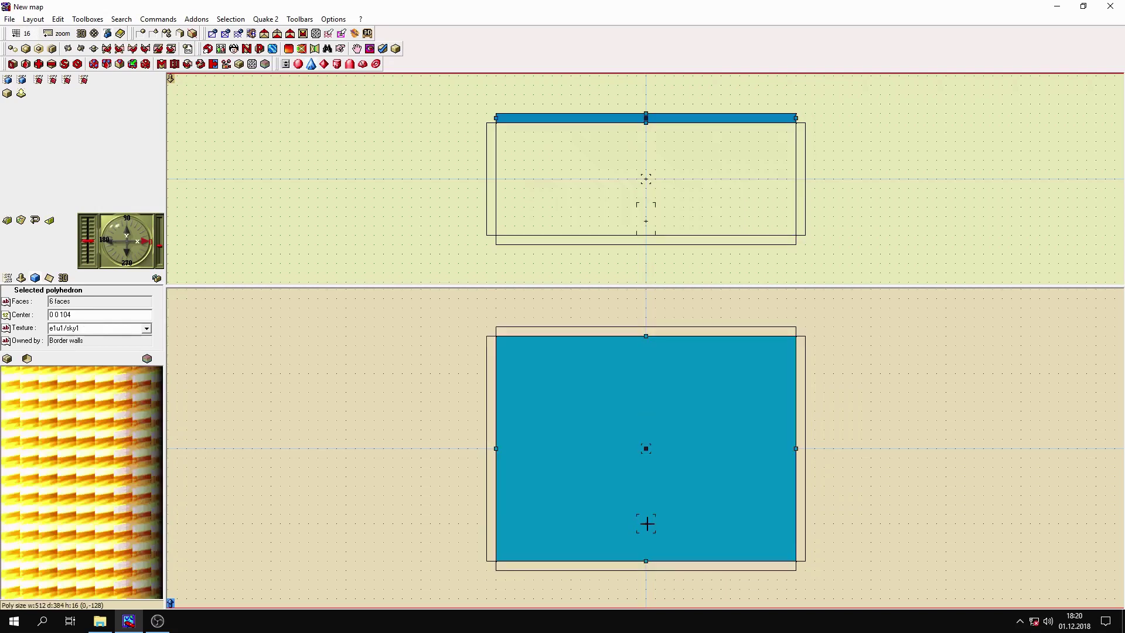
click(646, 523)
drag(647, 523, 546, 445)
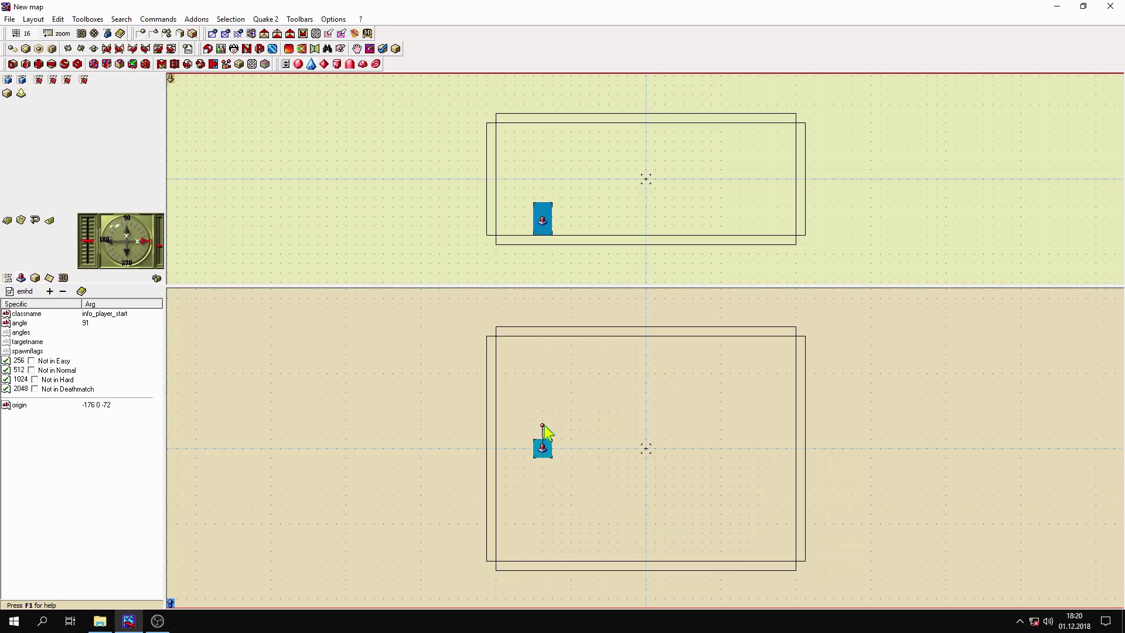
drag(544, 426, 599, 448)
- Move the light to origin 96 0 0, undo the move, and select the south border wall
click(645, 179)
click(646, 179)
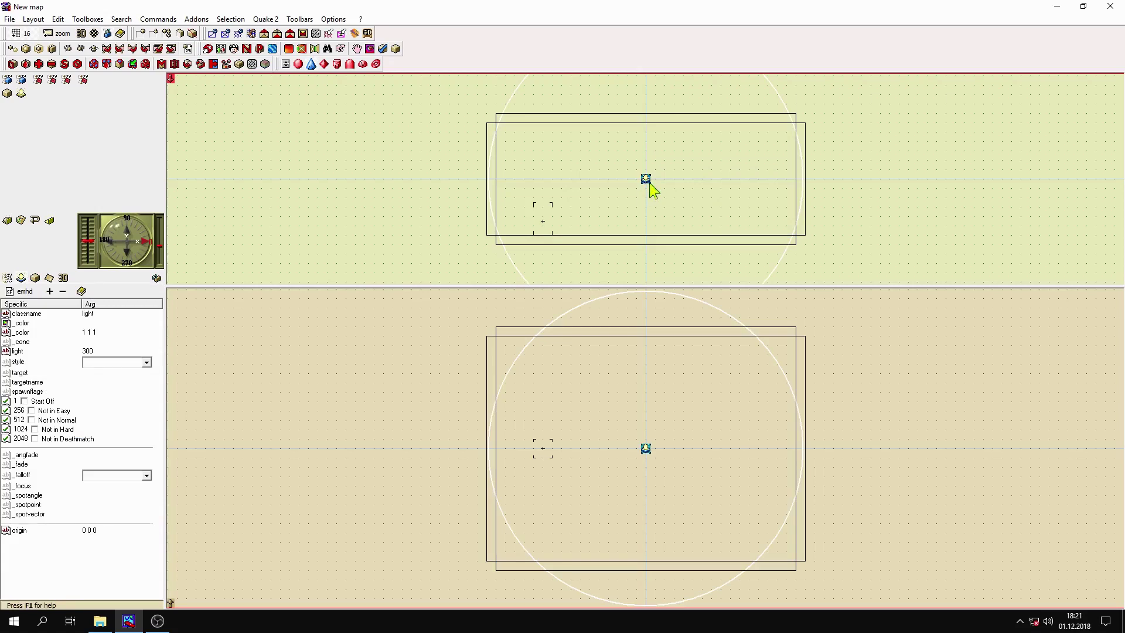
drag(645, 184, 701, 183)
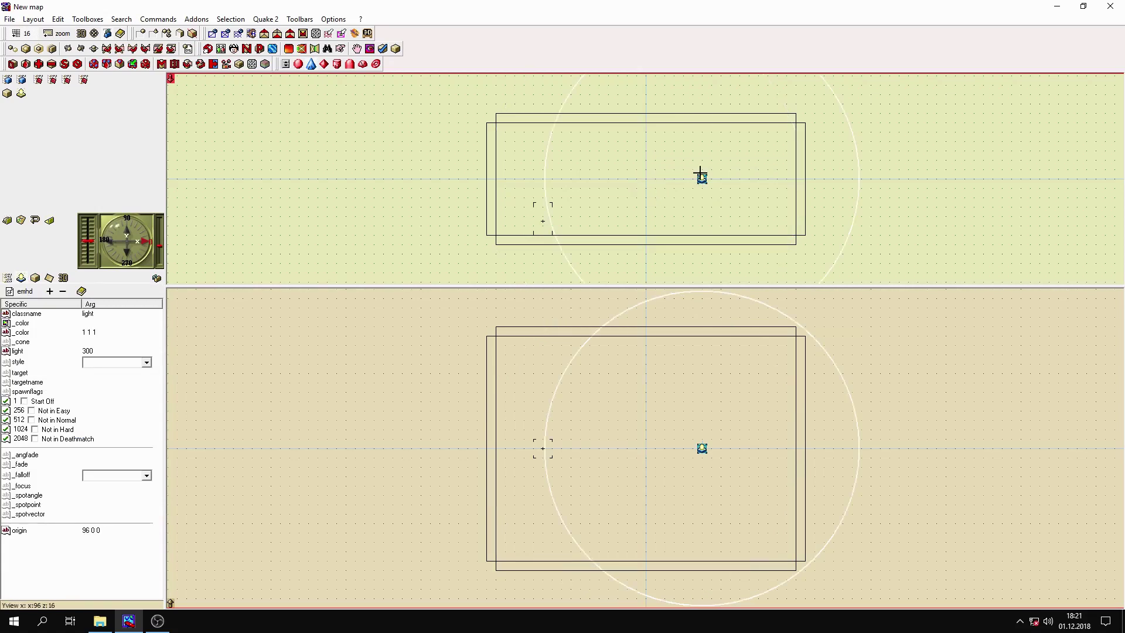
key(ctrl+z)
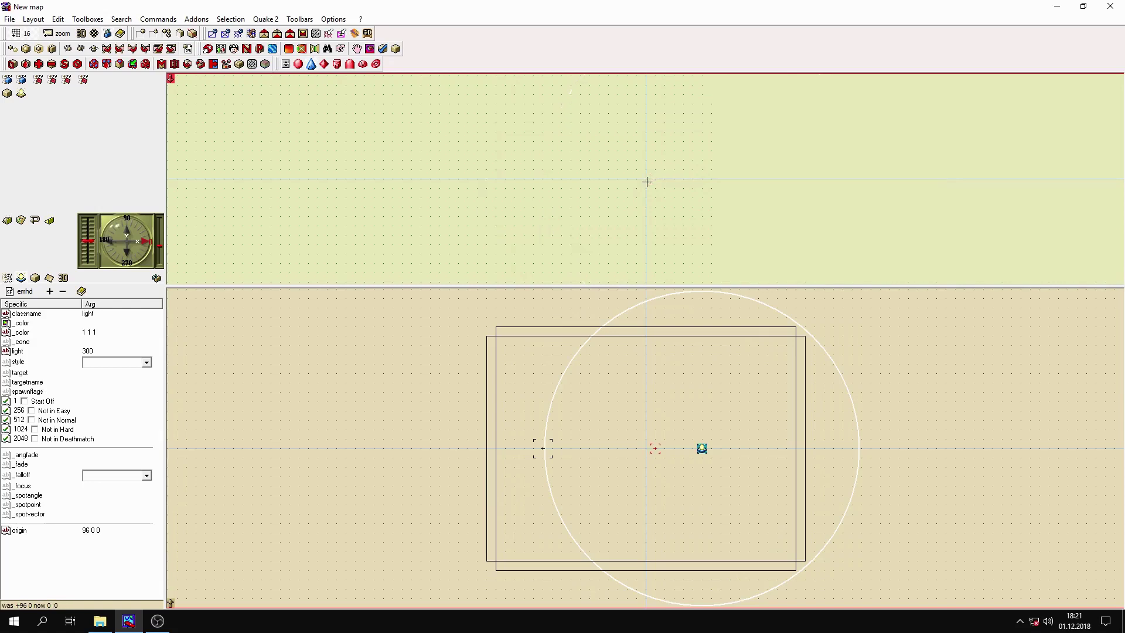
click(618, 190)
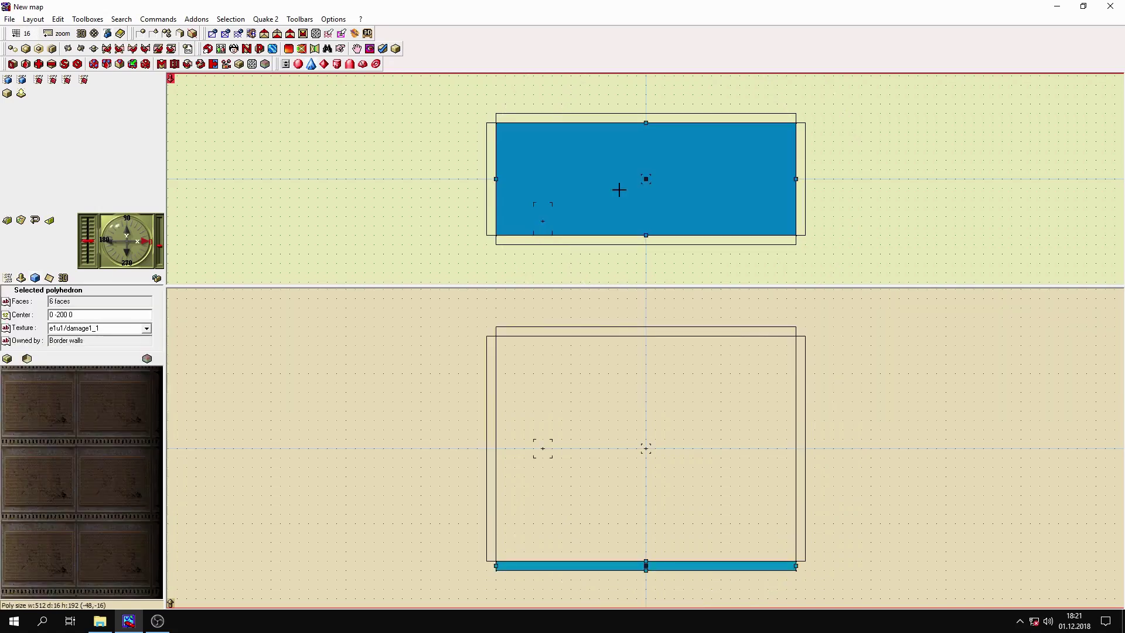
- Select the north border wall and pull its corner vertices in the front view to distort it into a slanted, pointed shape
click(618, 189)
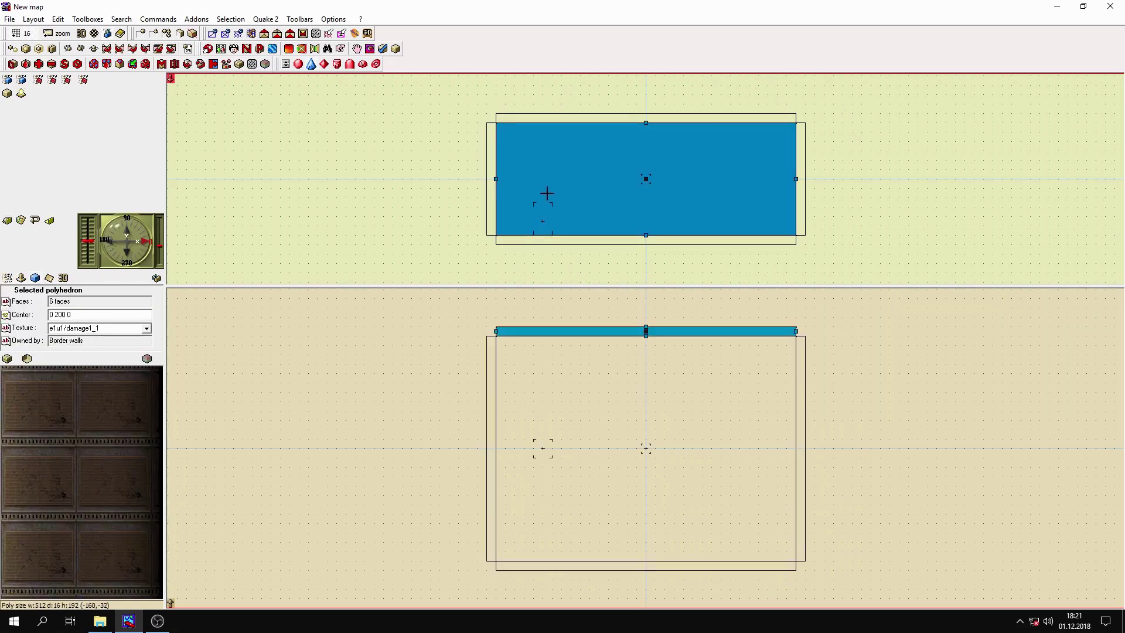
click(496, 178)
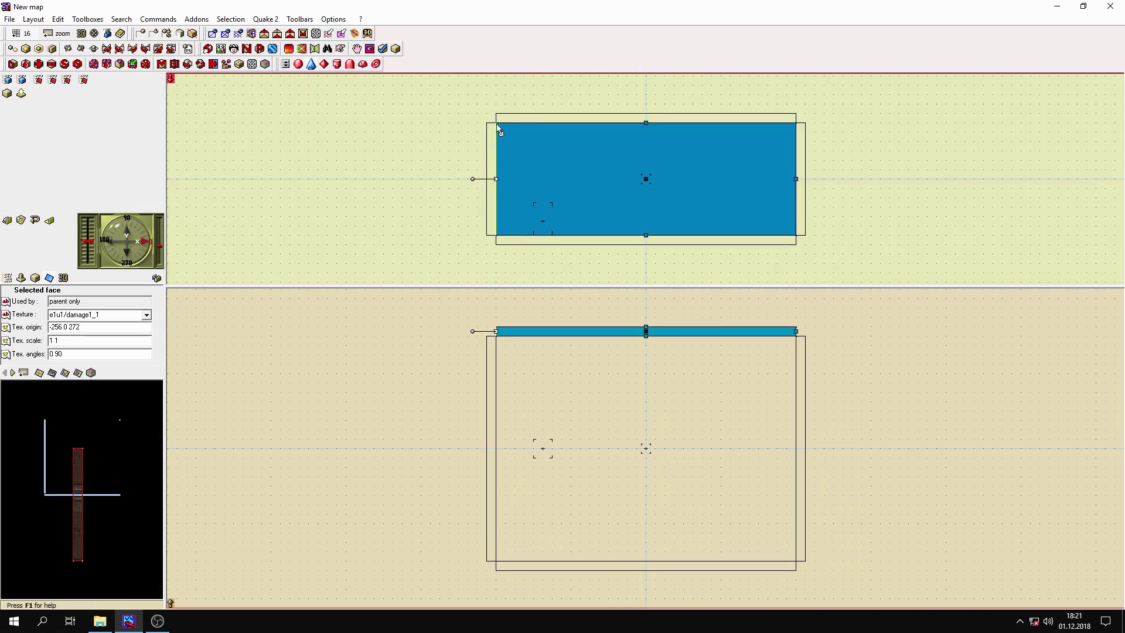
drag(498, 130, 503, 169)
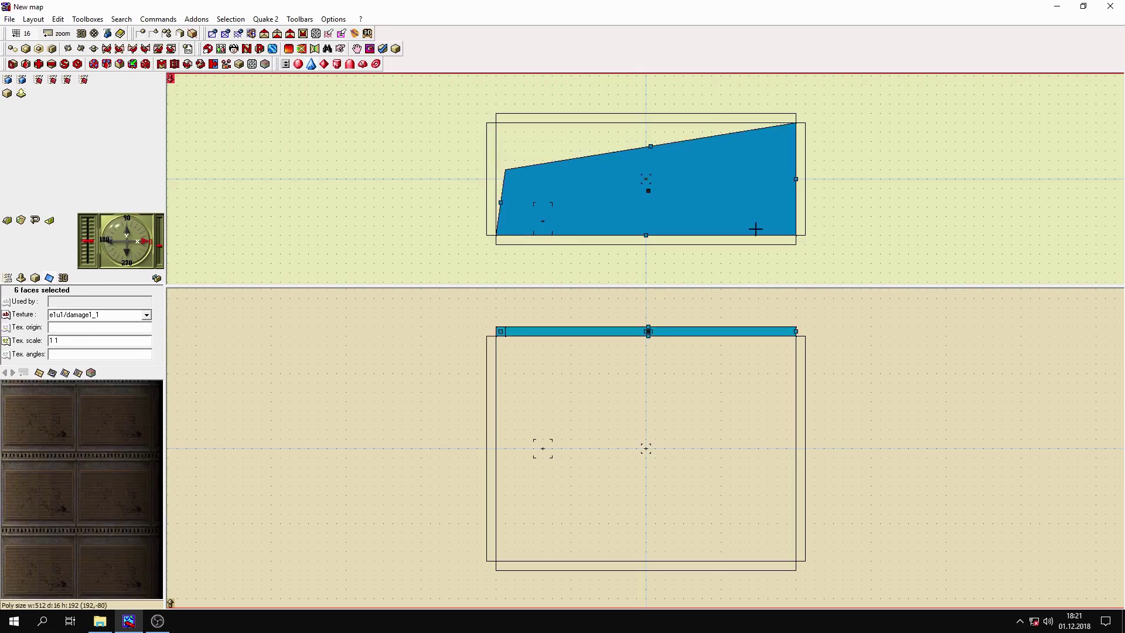
drag(795, 236, 759, 207)
drag(796, 123, 945, 86)
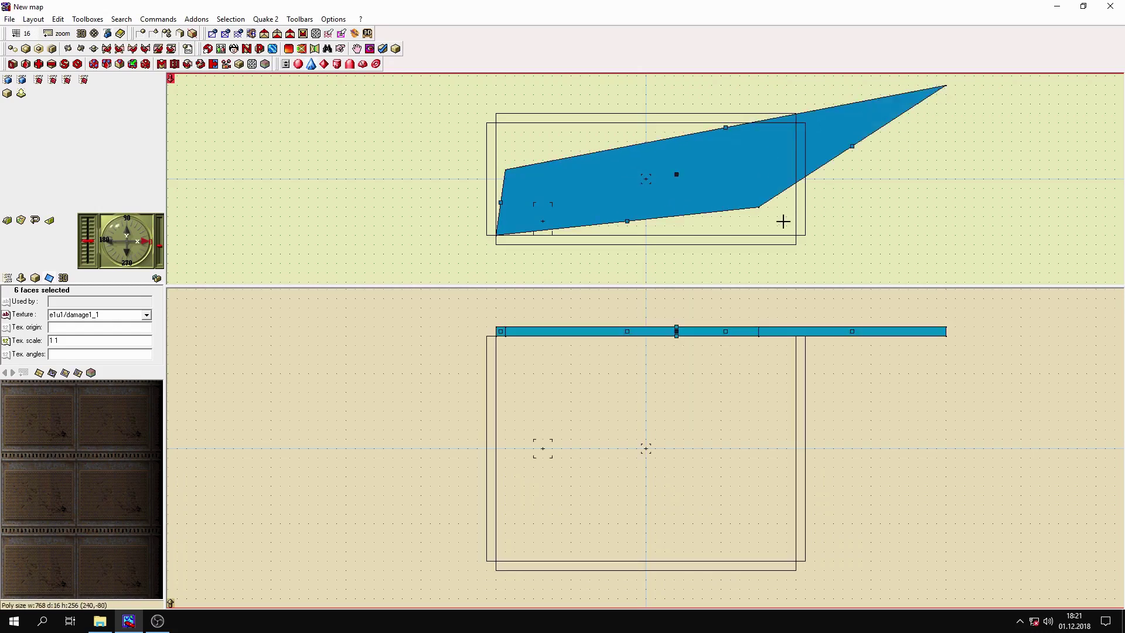
drag(758, 206, 730, 197)
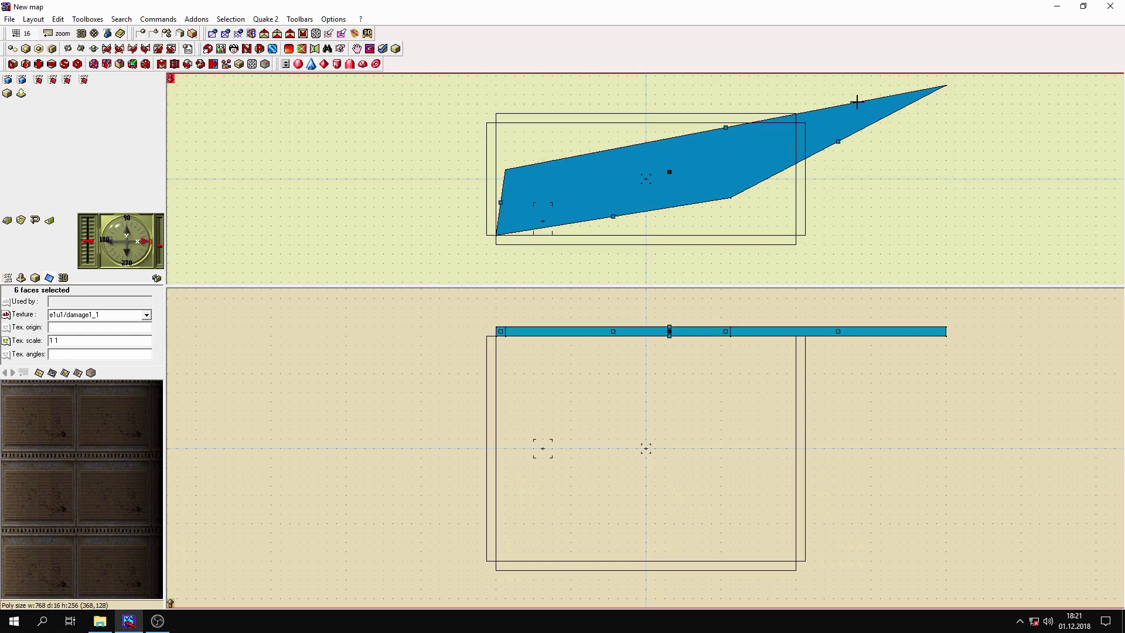
- Build the map with the Fastest (full bright) option, close the build console, and dismiss the hole notice after checking the leak line
click(269, 19)
click(299, 59)
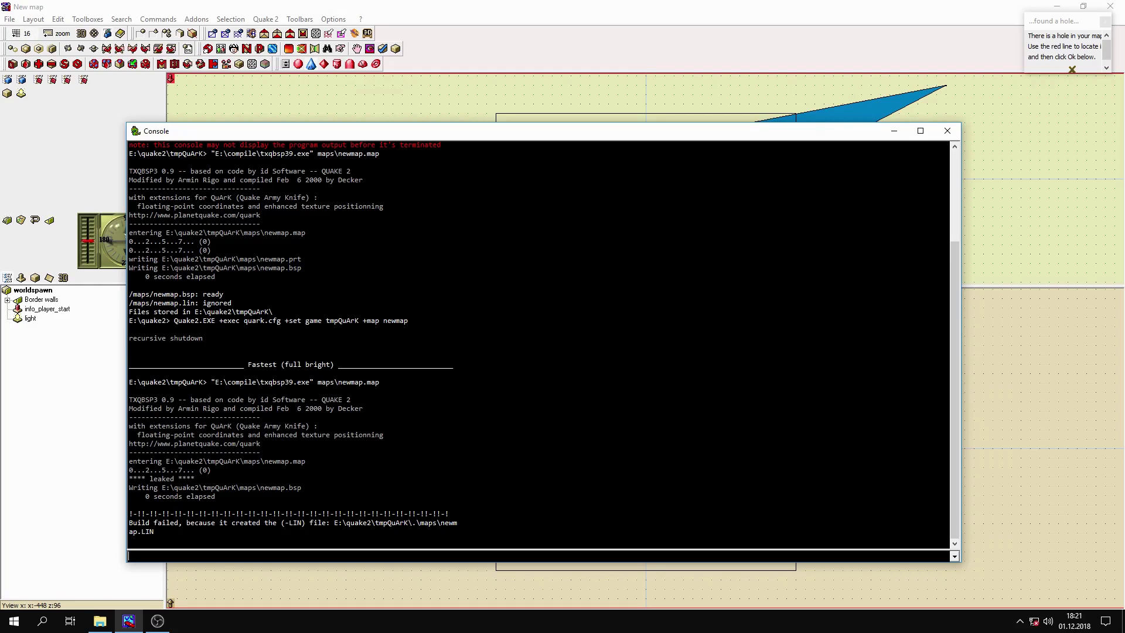
click(948, 131)
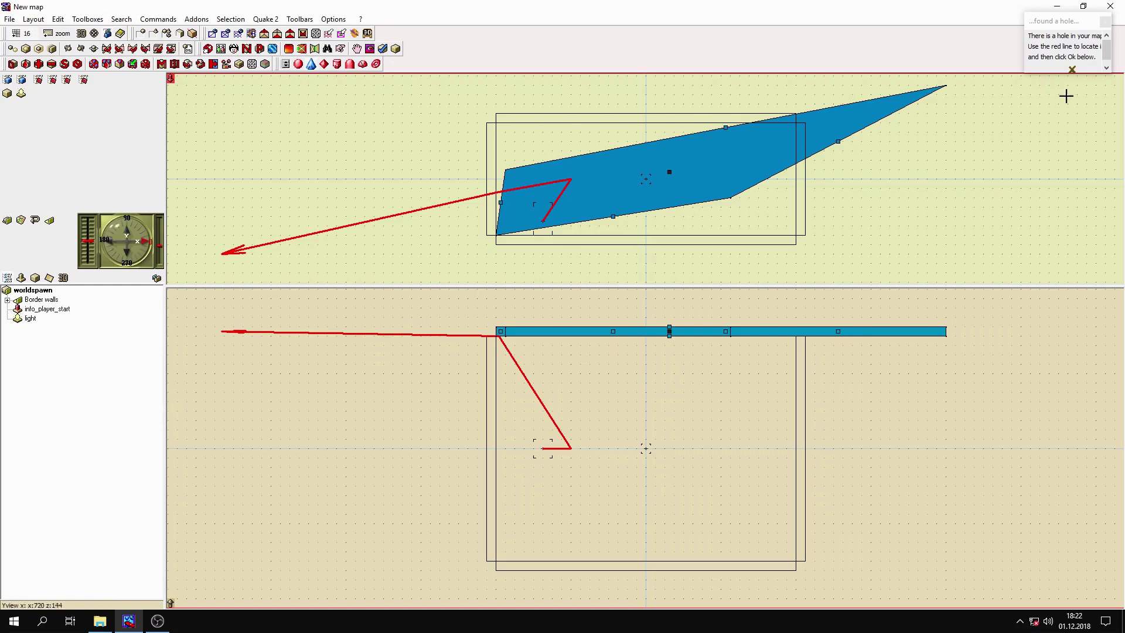
click(1072, 69)
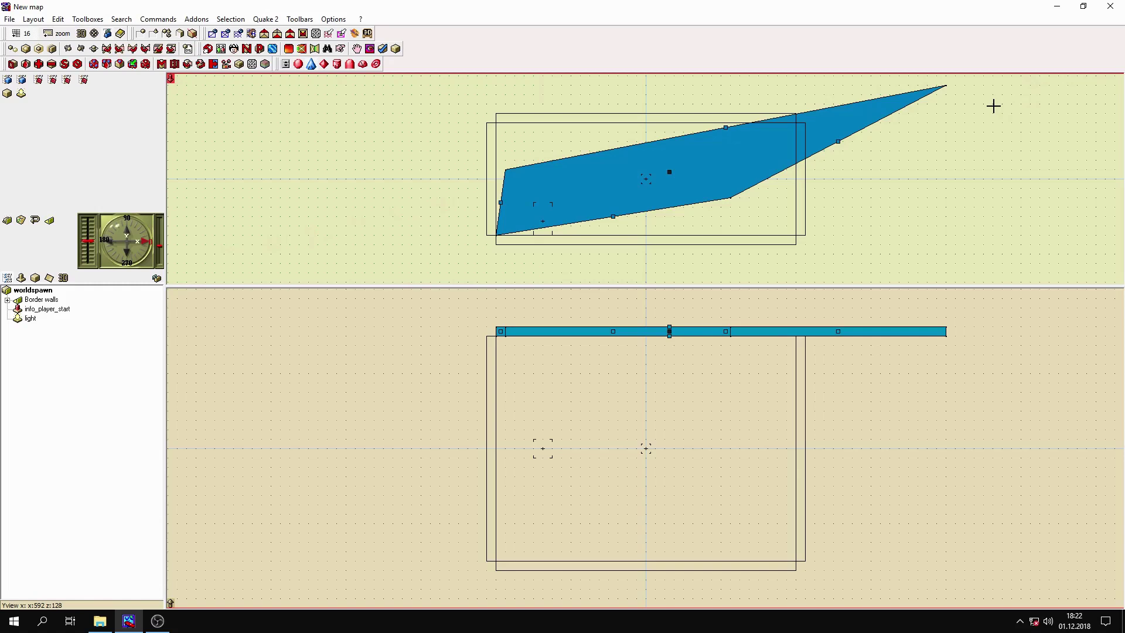
- Enlarge the undo history and undo the four vertex moves together with the two most recent move entries before them
click(58, 19)
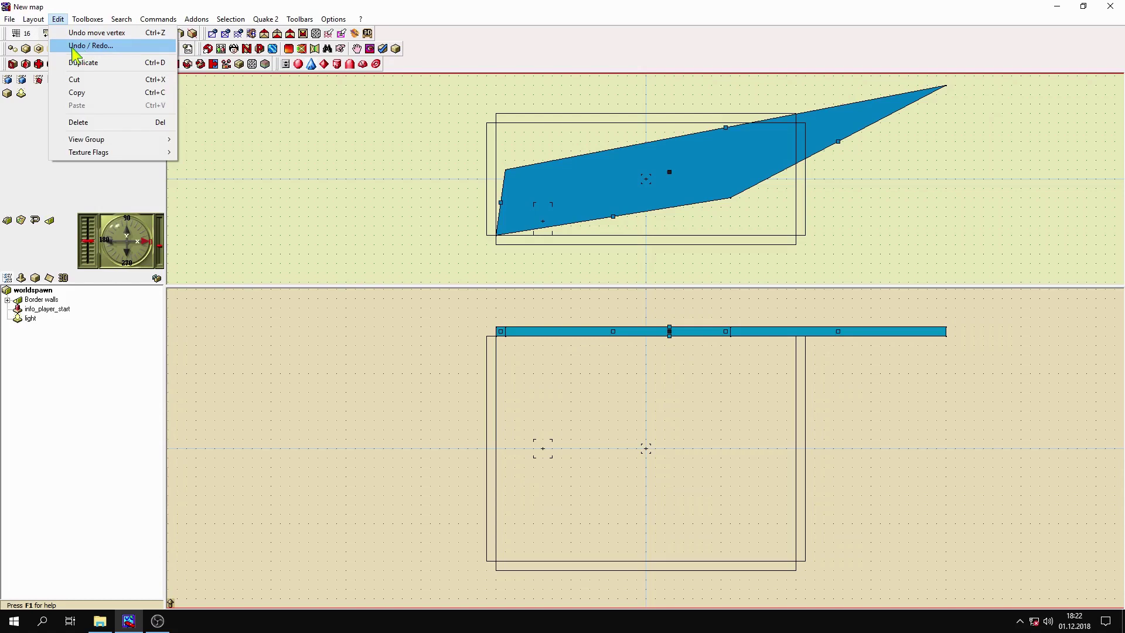
click(75, 52)
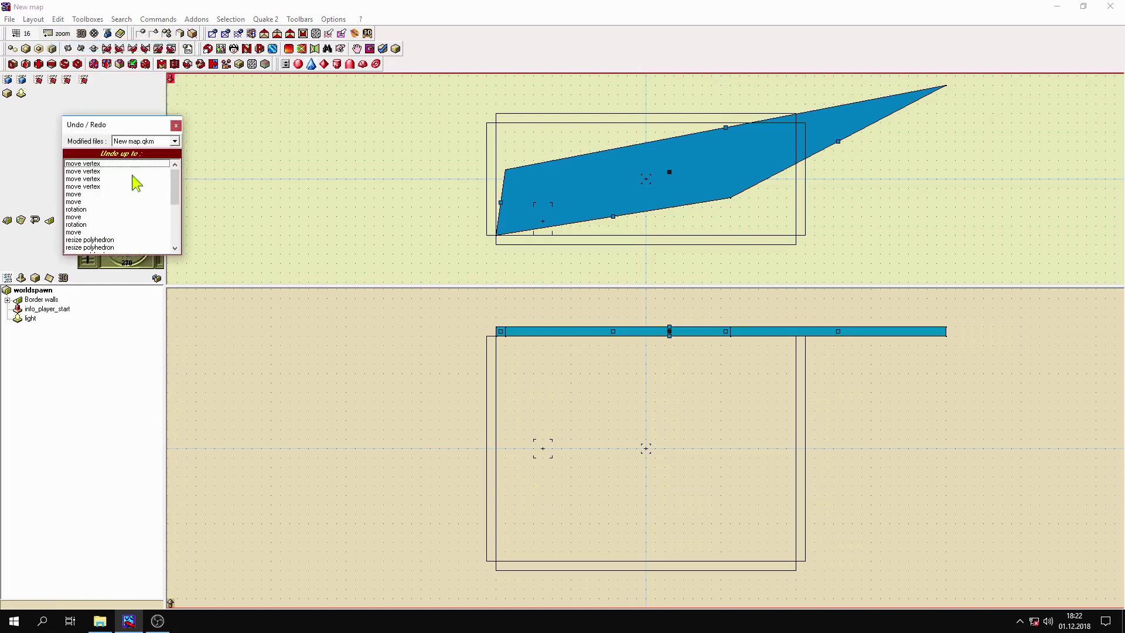
drag(178, 256, 186, 398)
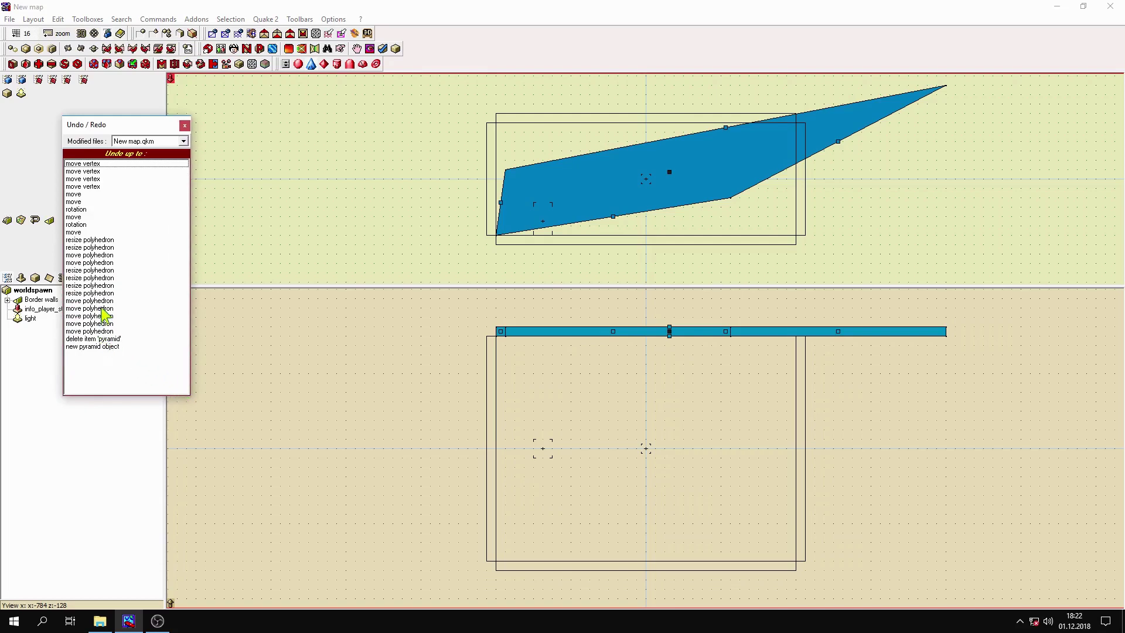
click(78, 201)
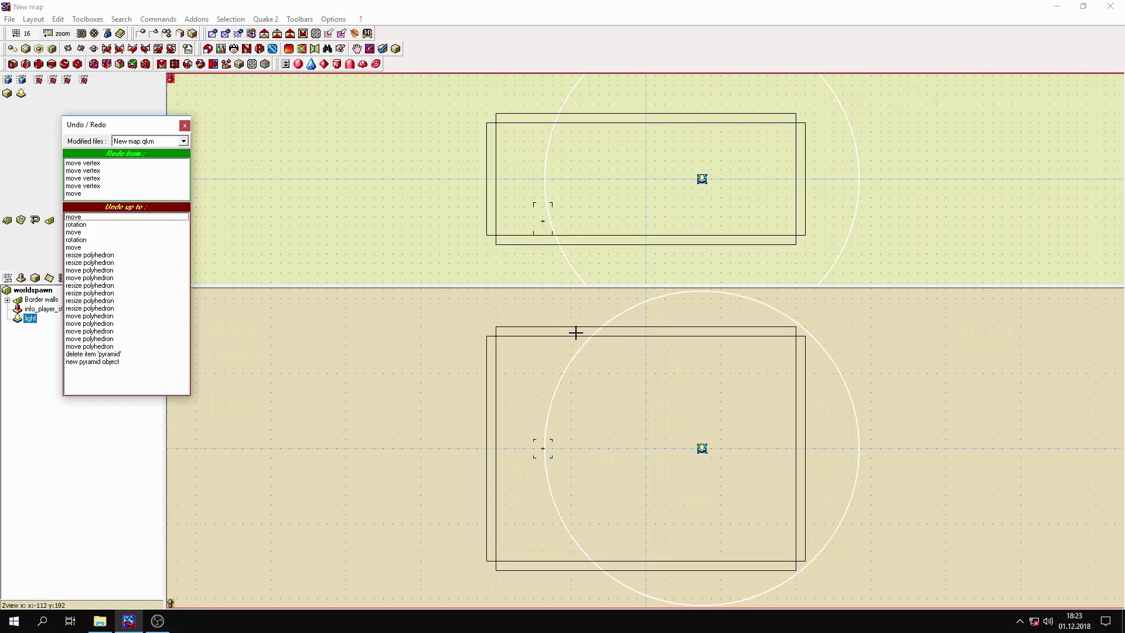
- Test the repaired room in Quake 2 with the Fastest (full bright) build, and quit the game
click(273, 19)
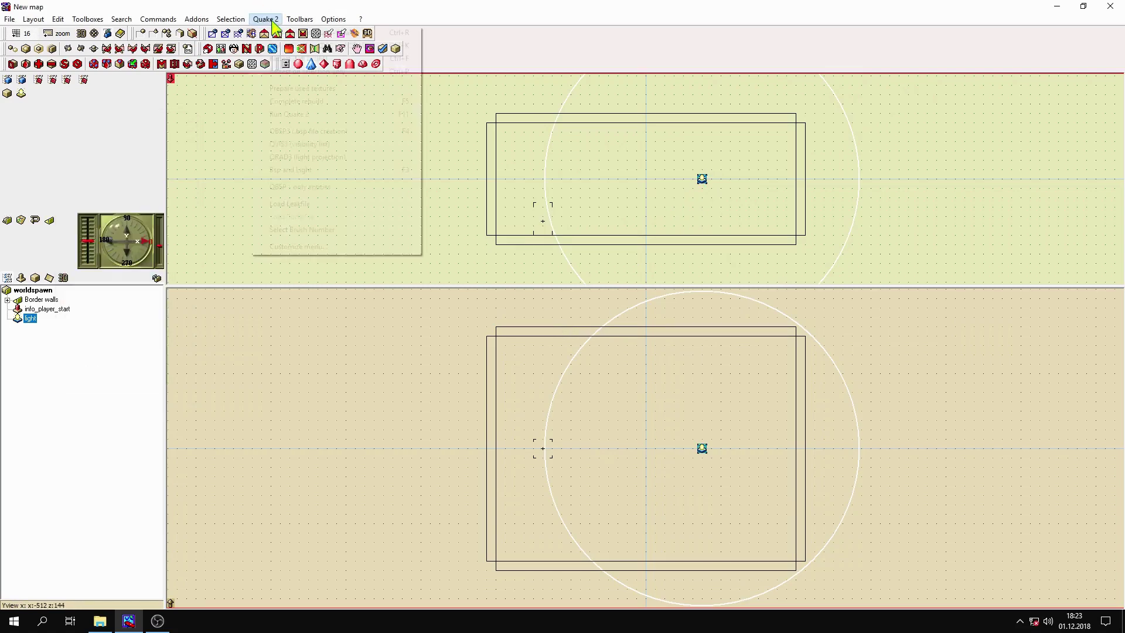
click(305, 60)
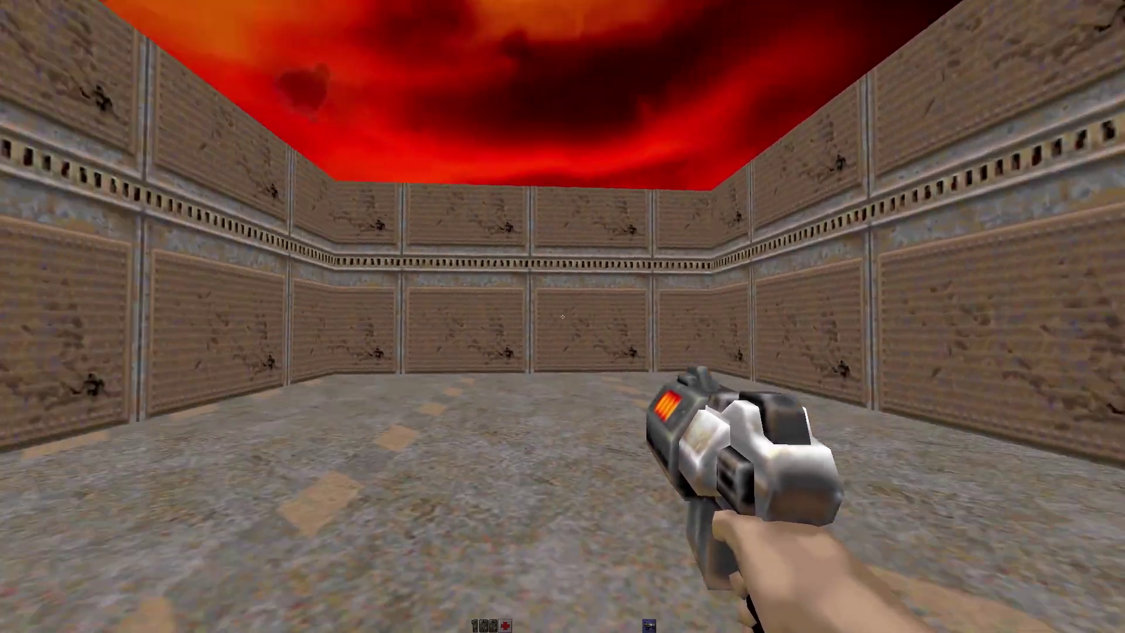
key(Escape)
key(Up)
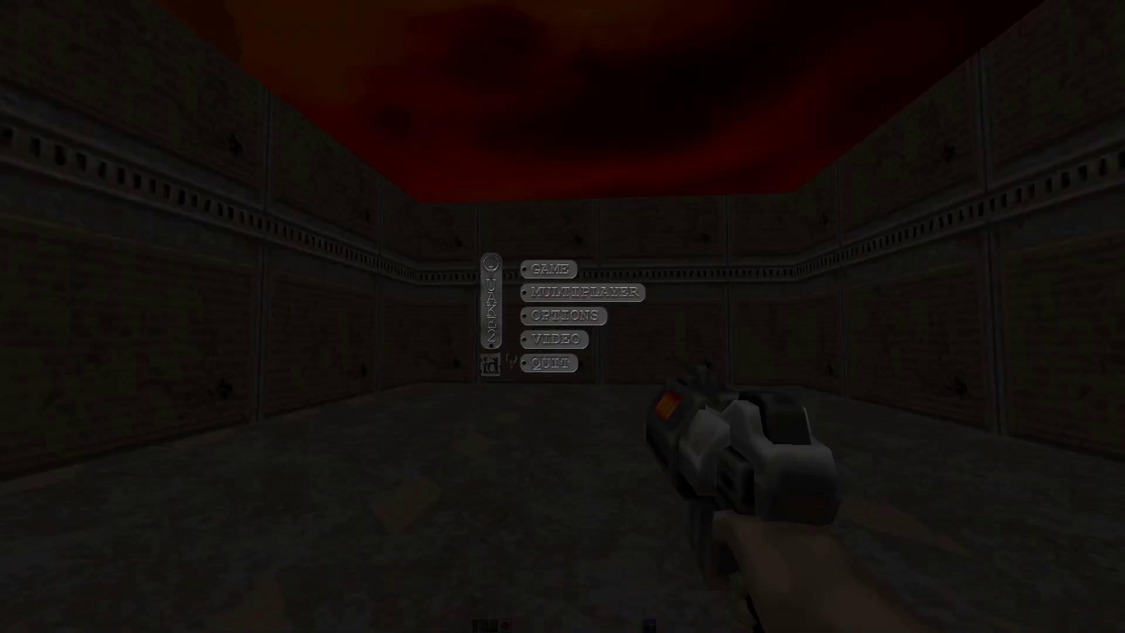
key(Return)
key(y)
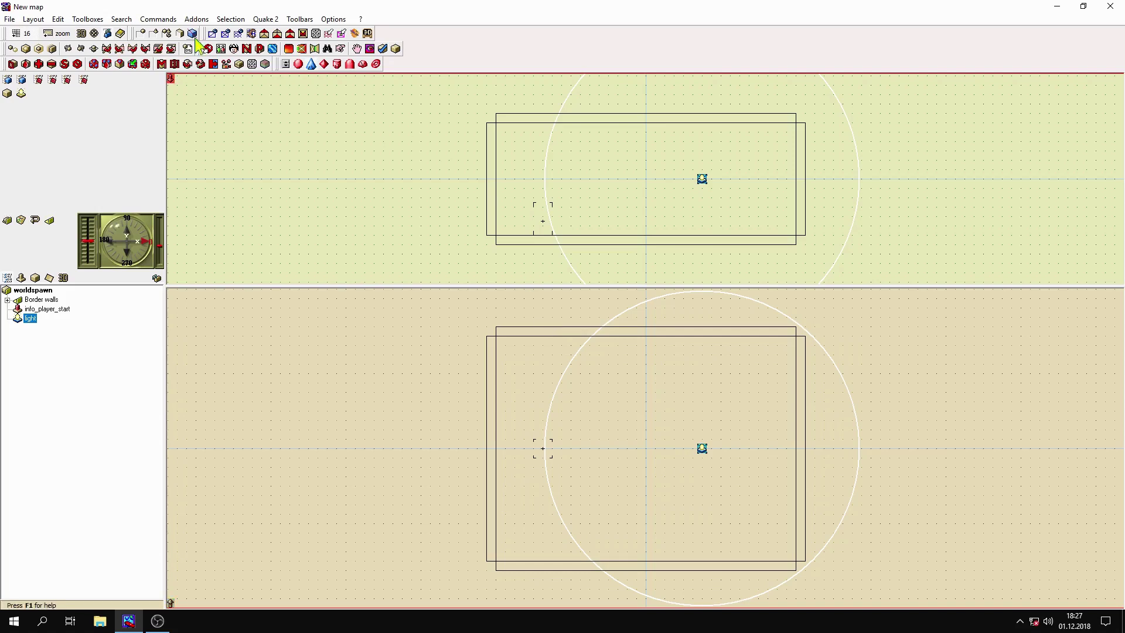
- Move the light to different spots near the north wall in the top view, and undo each of these moves
click(61, 20)
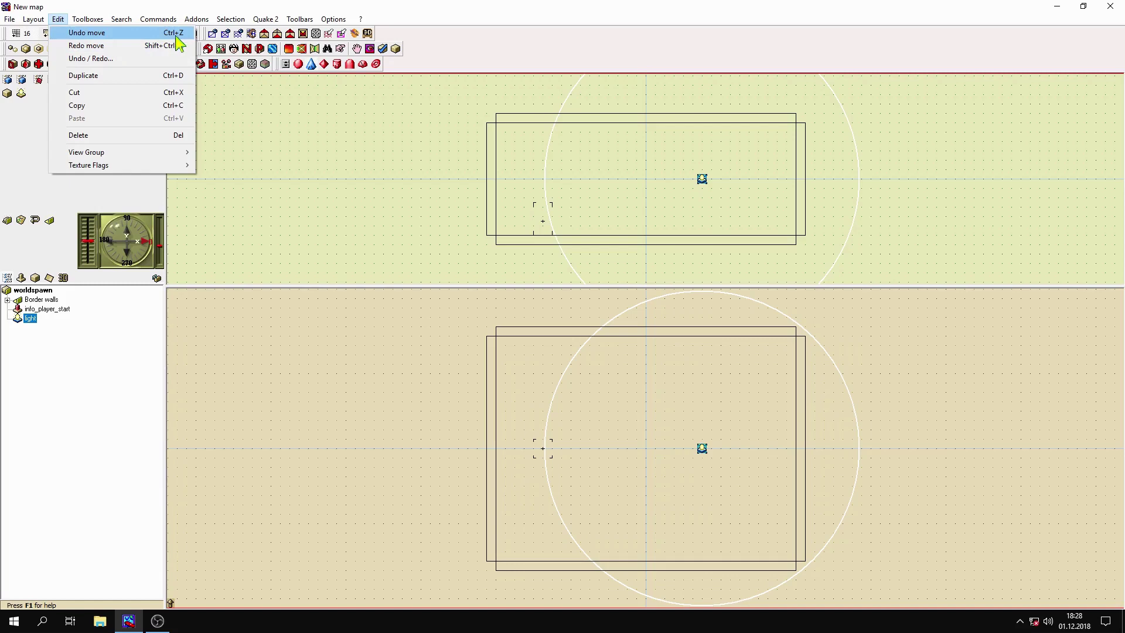
click(236, 5)
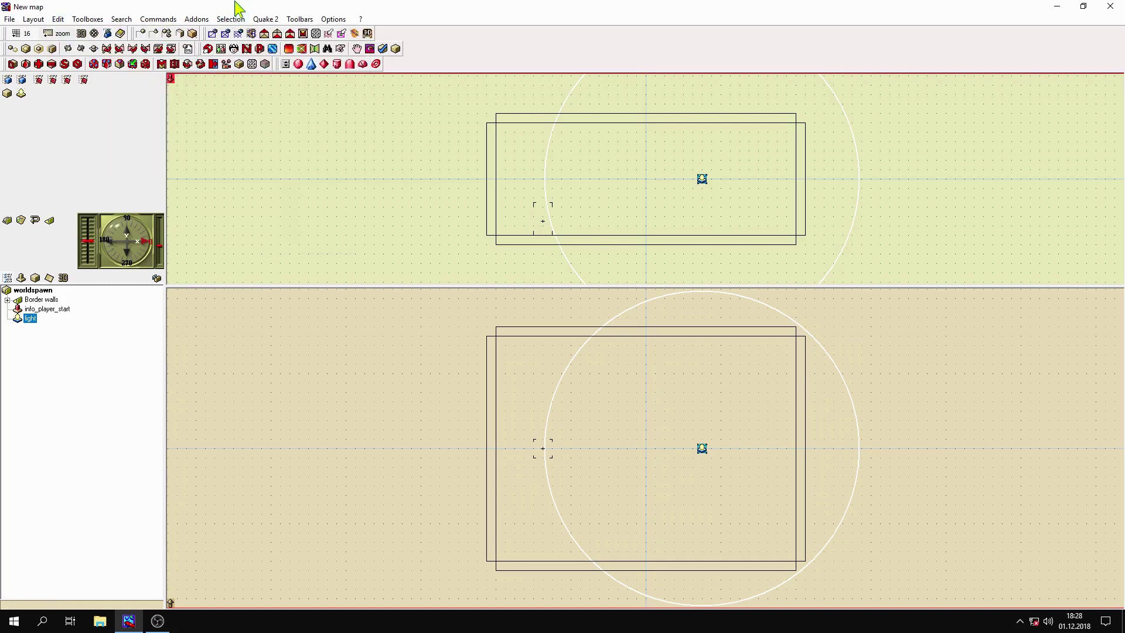
drag(705, 452, 693, 374)
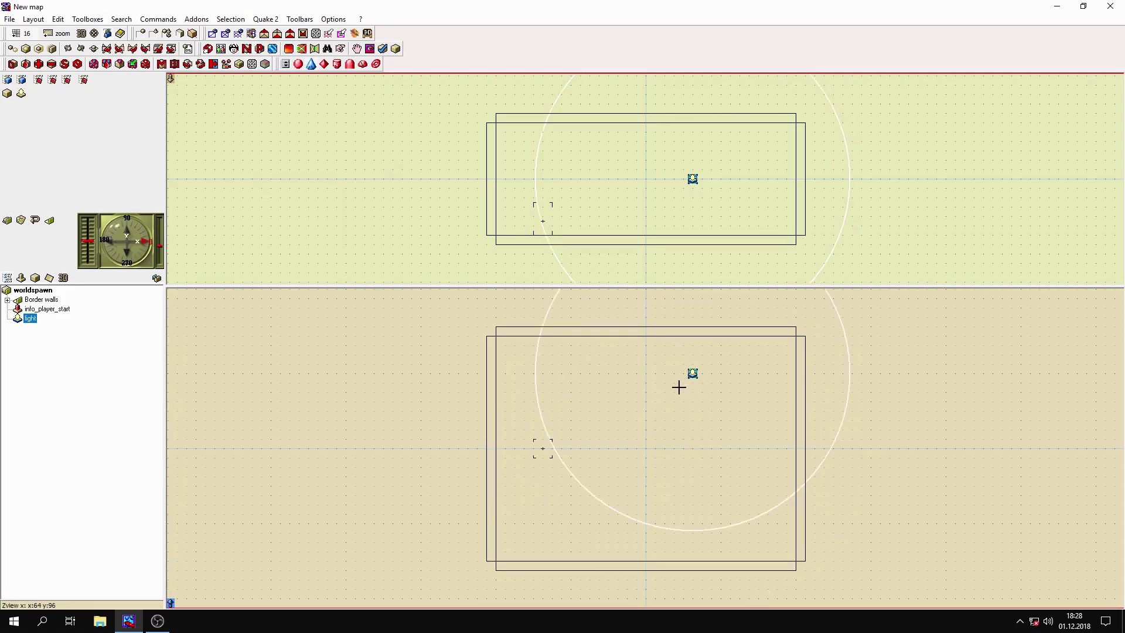
key(ctrl+z)
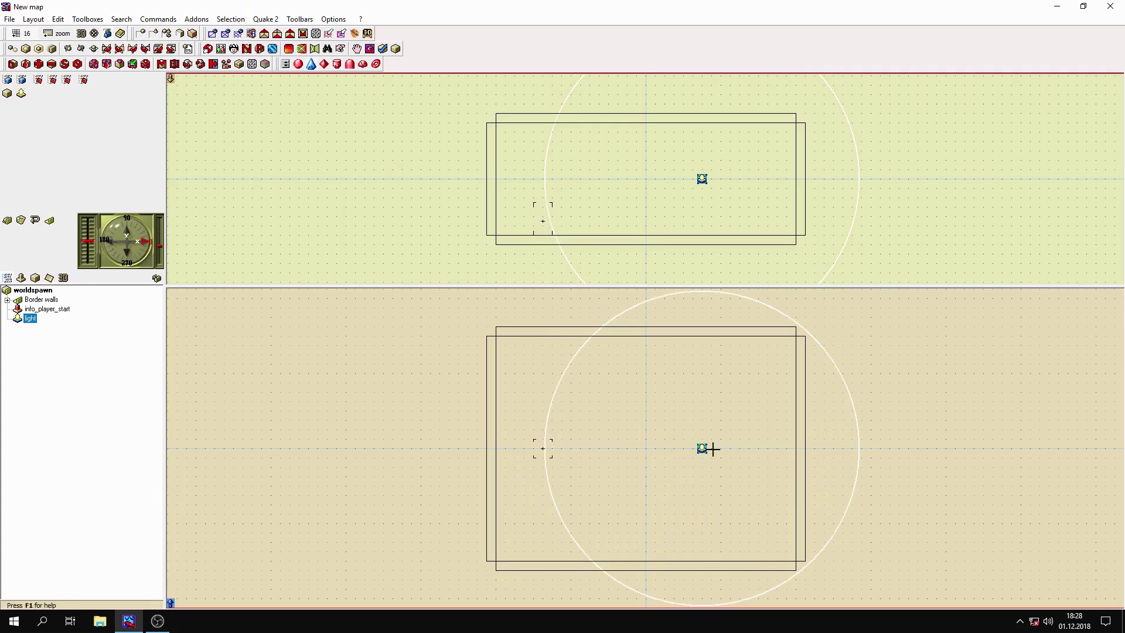
drag(704, 455, 591, 370)
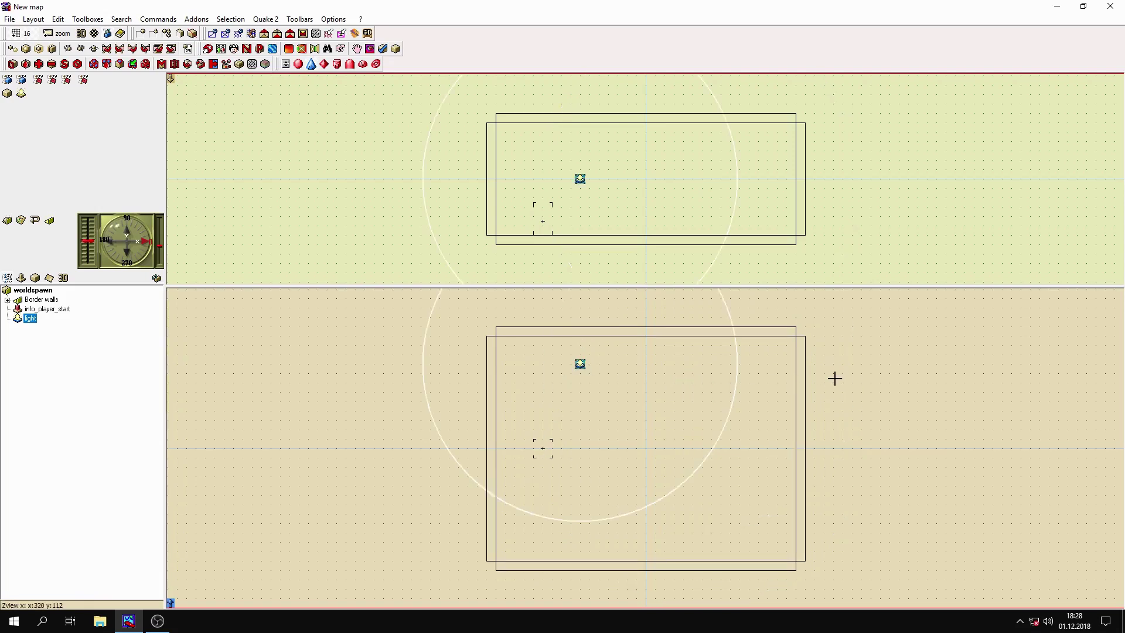
key(ctrl+z)
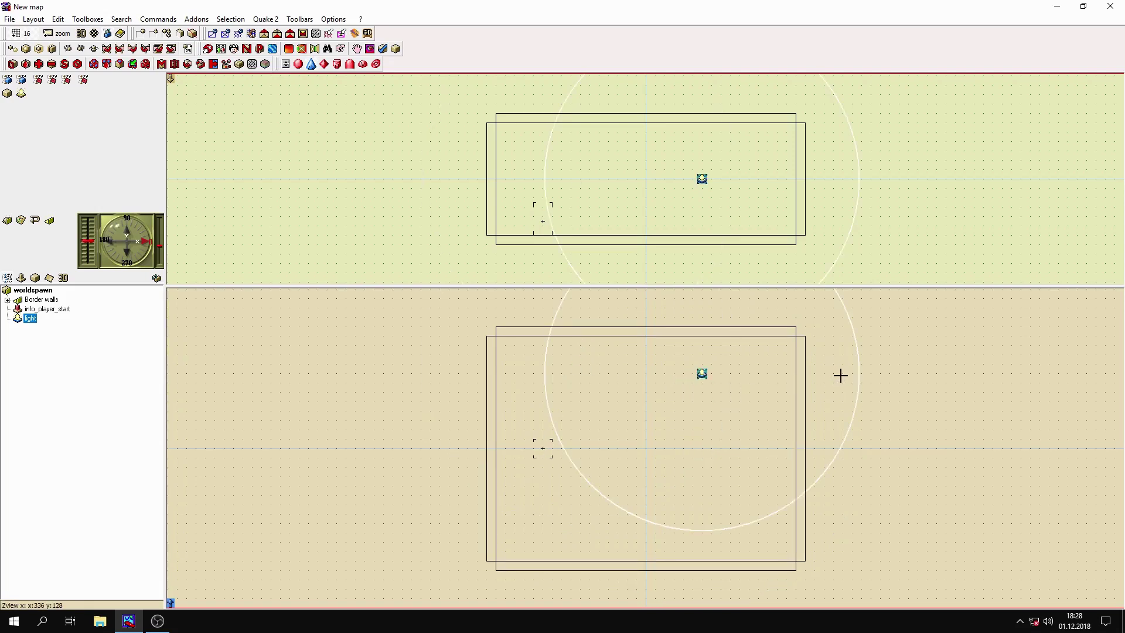
key(ctrl+z)
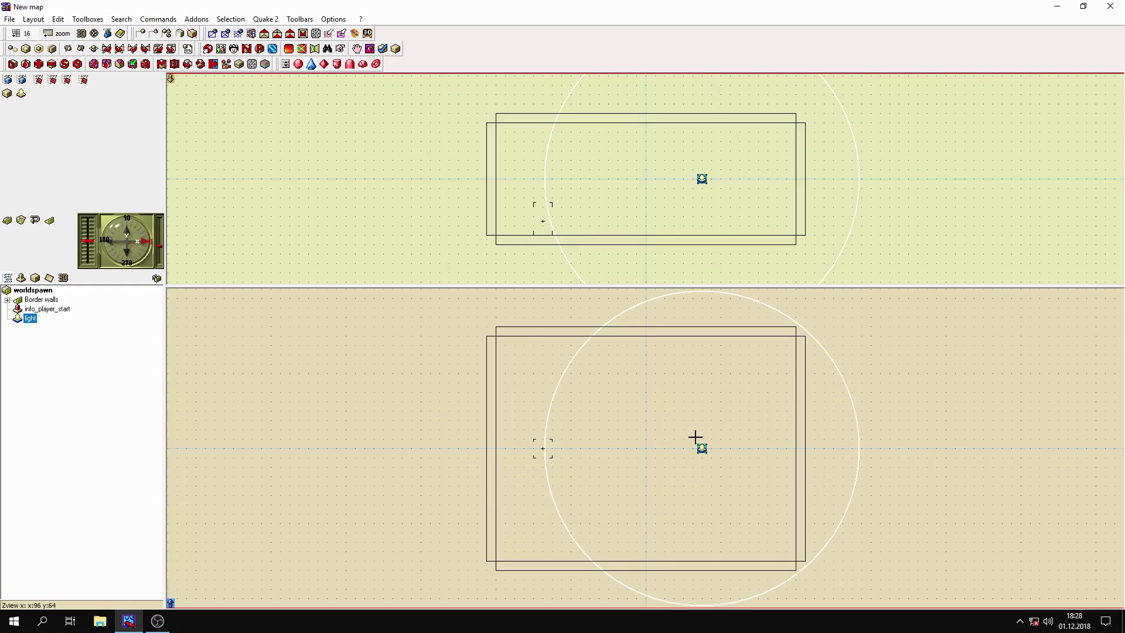
- Undo the earlier changes one by one, back through the light and player start edits and the north wall's resizing
key(ctrl+z)
key(ctrl+z)
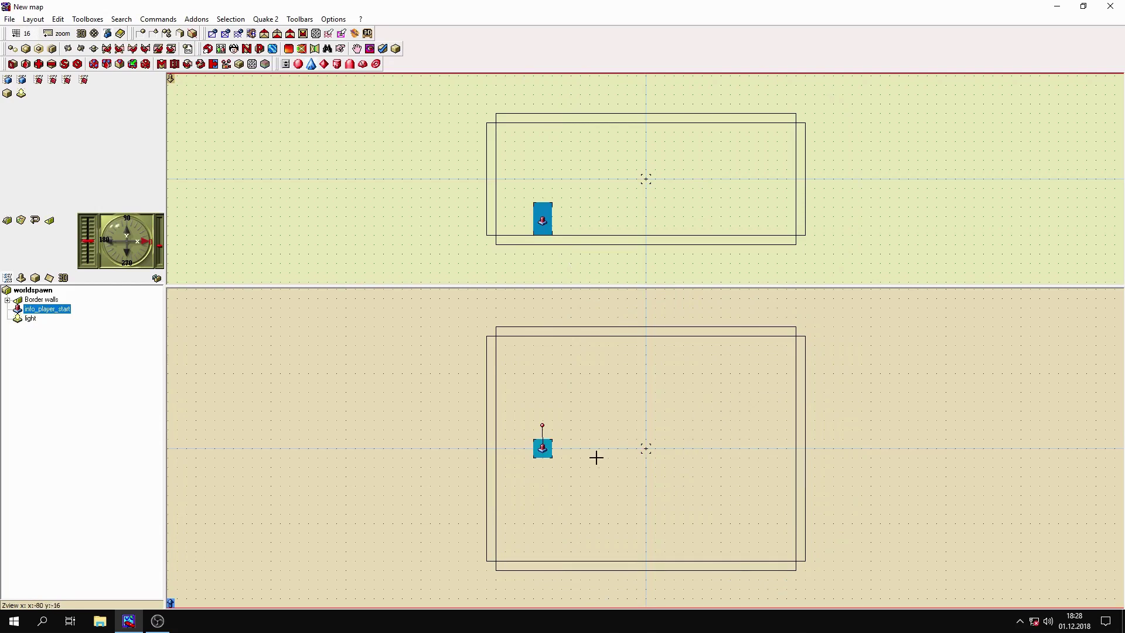
key(ctrl+z)
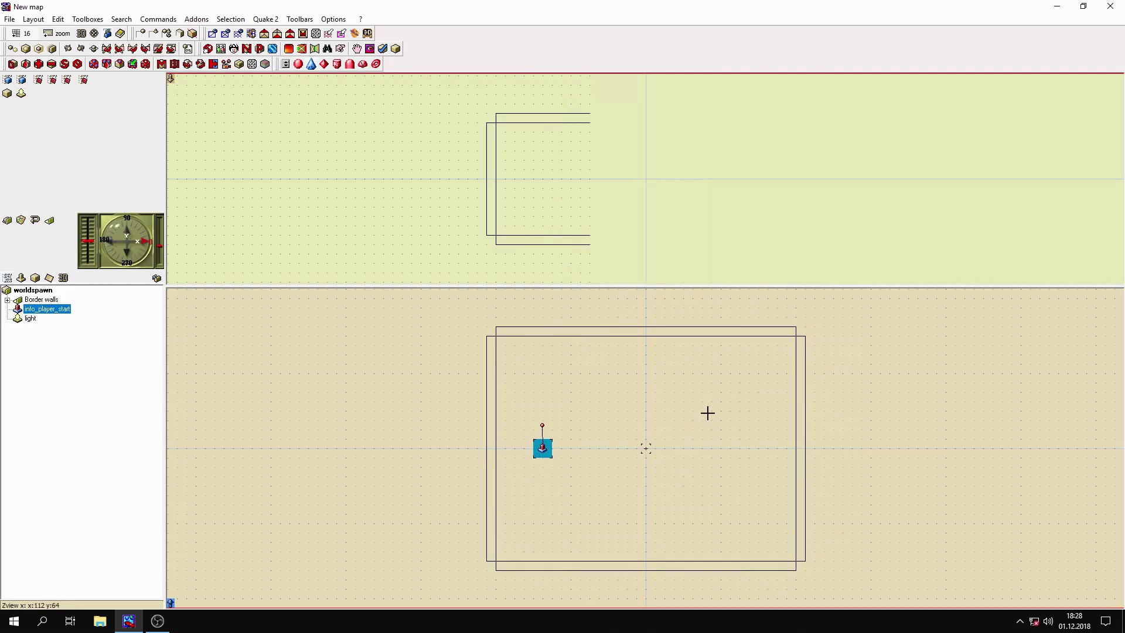
key(ctrl+z)
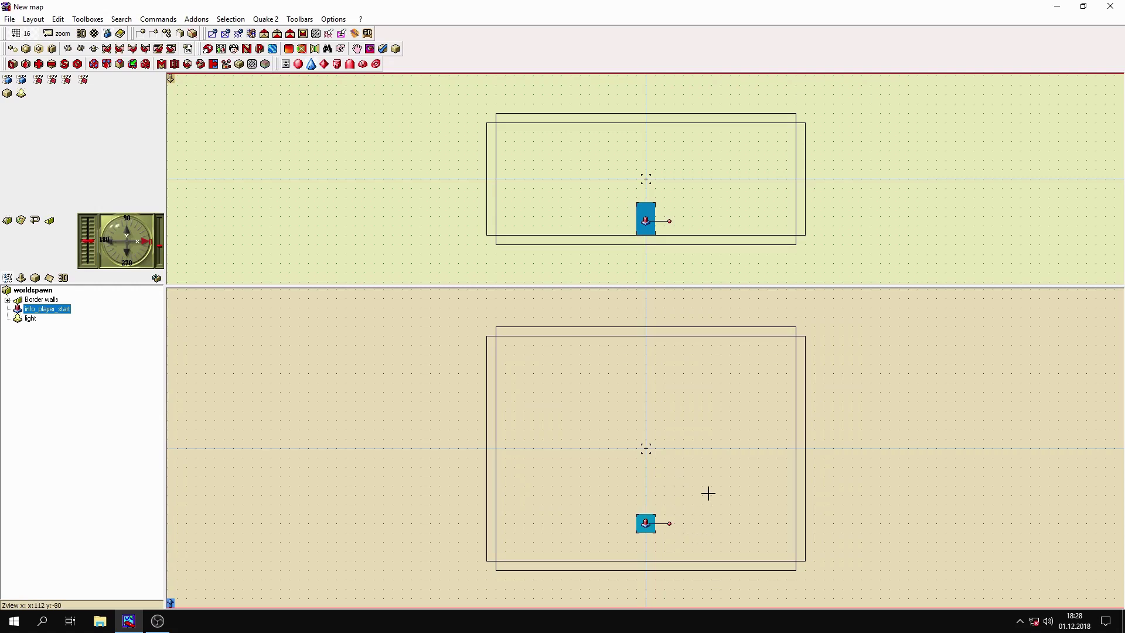
key(ctrl+z)
key(ctrl+z)
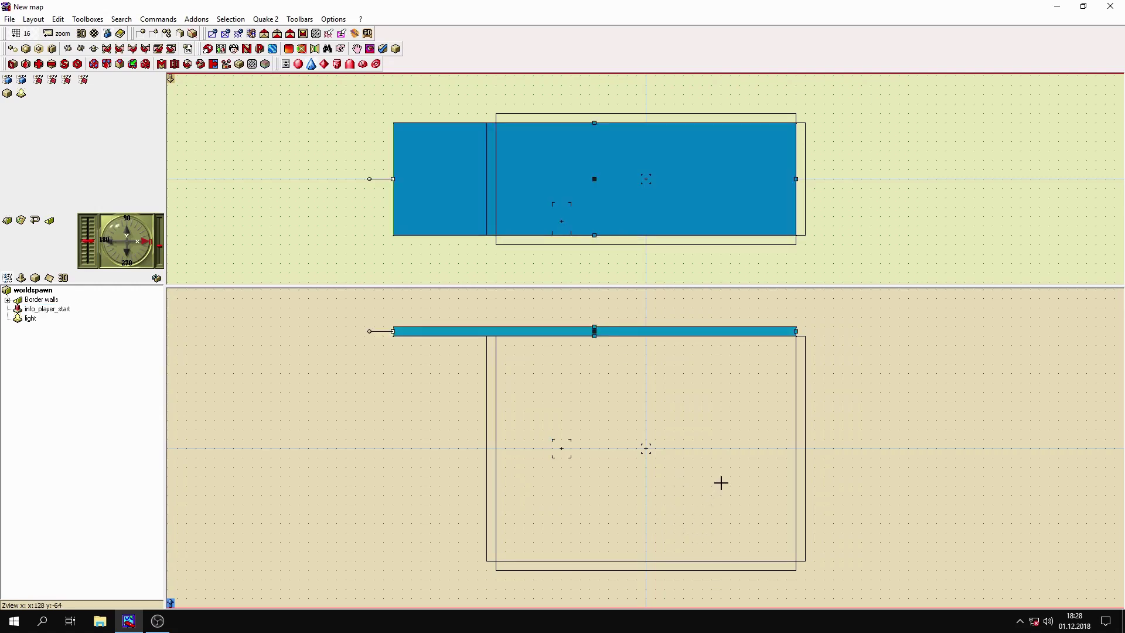
key(ctrl+z)
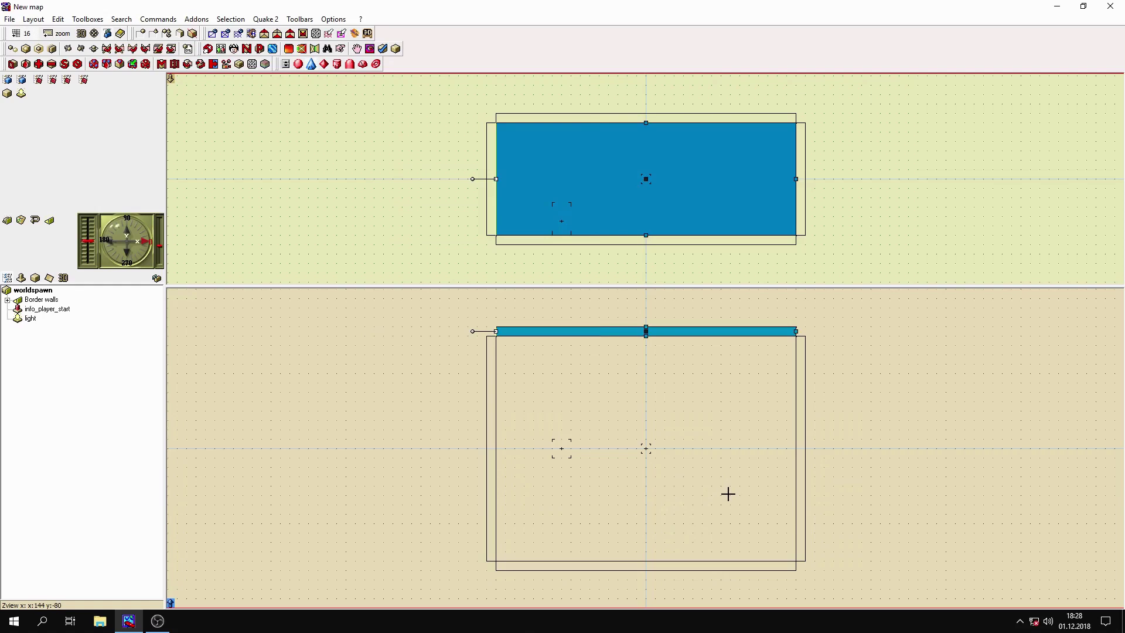
key(ctrl+z)
key(ctrl+z)
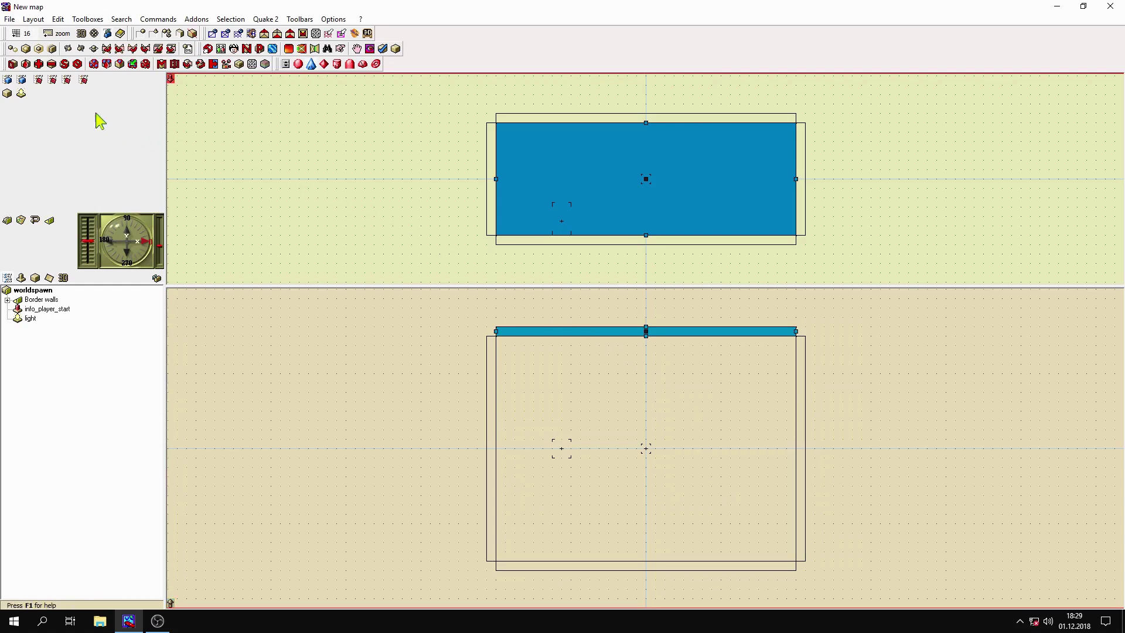
- Insert a cube, lower it onto the floor with height 32, and drag its east vertices into an irregular block 176 wide and 224 deep
click(8, 94)
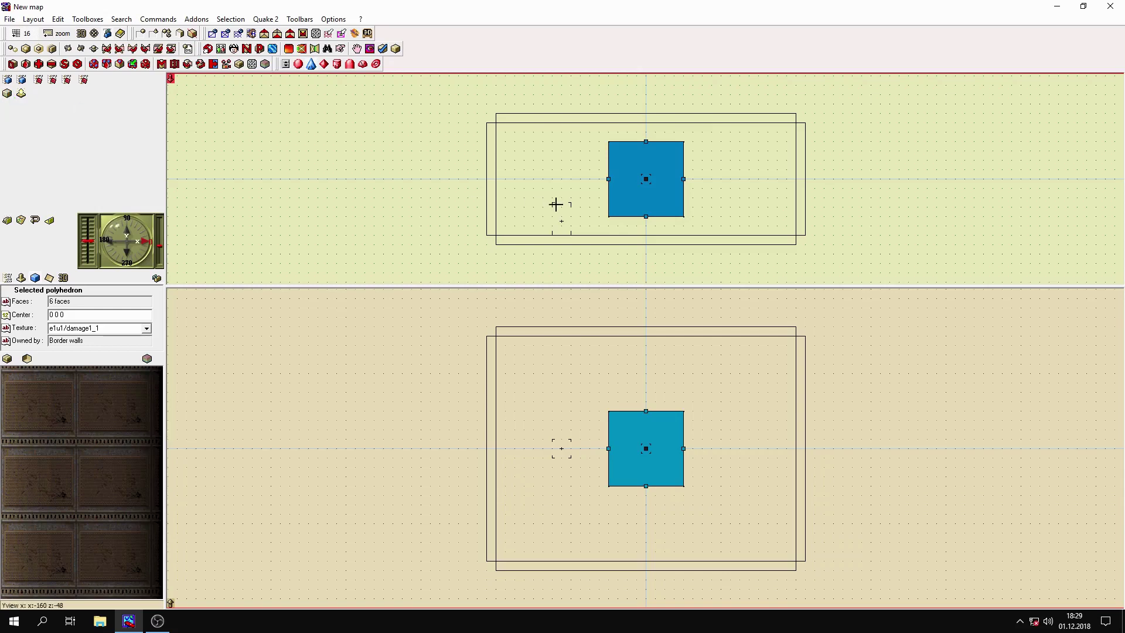
mouse_move(645, 140)
mouse_down()
mouse_move(646, 211)
mouse_move(755, 236)
mouse_up()
click(648, 214)
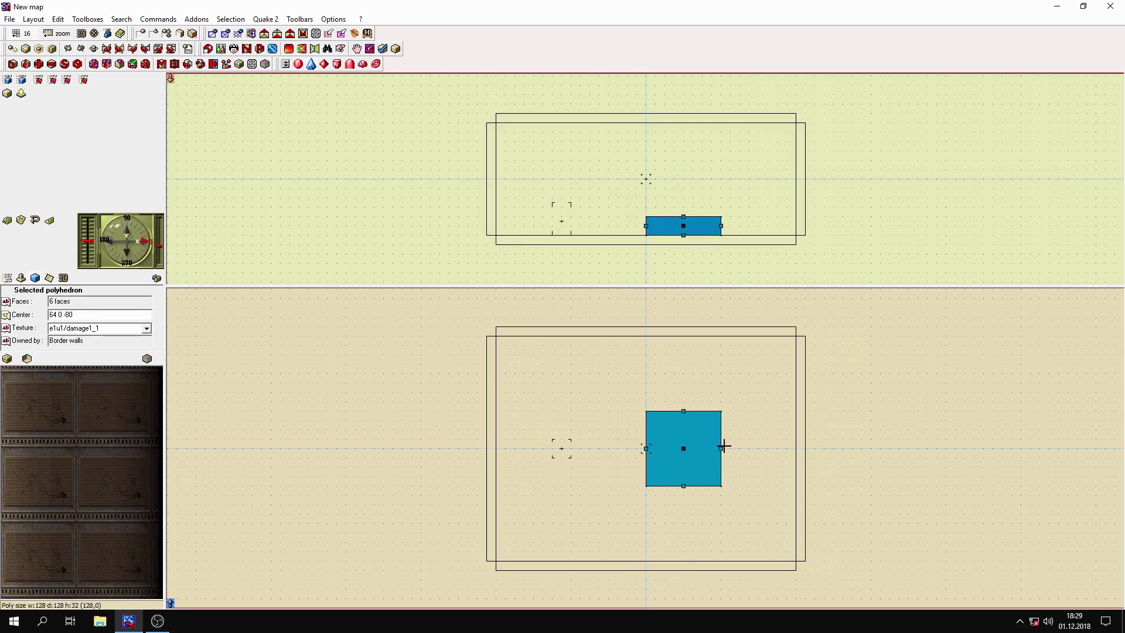
mouse_move(720, 449)
mouse_down()
mouse_move(673, 450)
mouse_move(681, 495)
mouse_move(751, 537)
mouse_up()
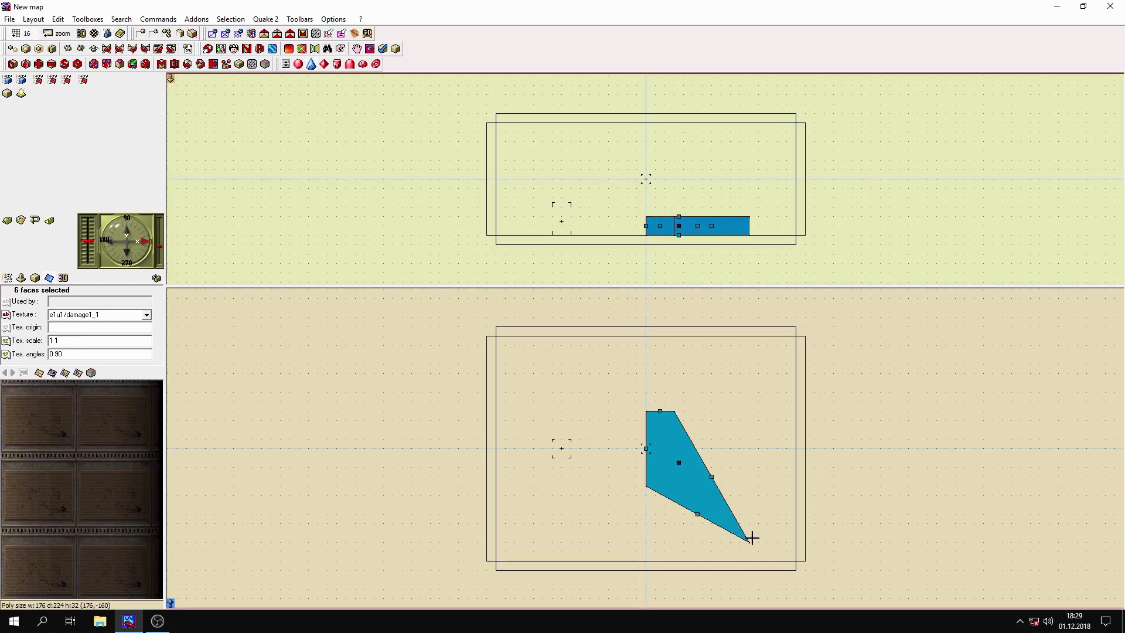
- Run the map in Quake 2 with the Fastest (full bright) build and jump onto the new floor block
click(269, 19)
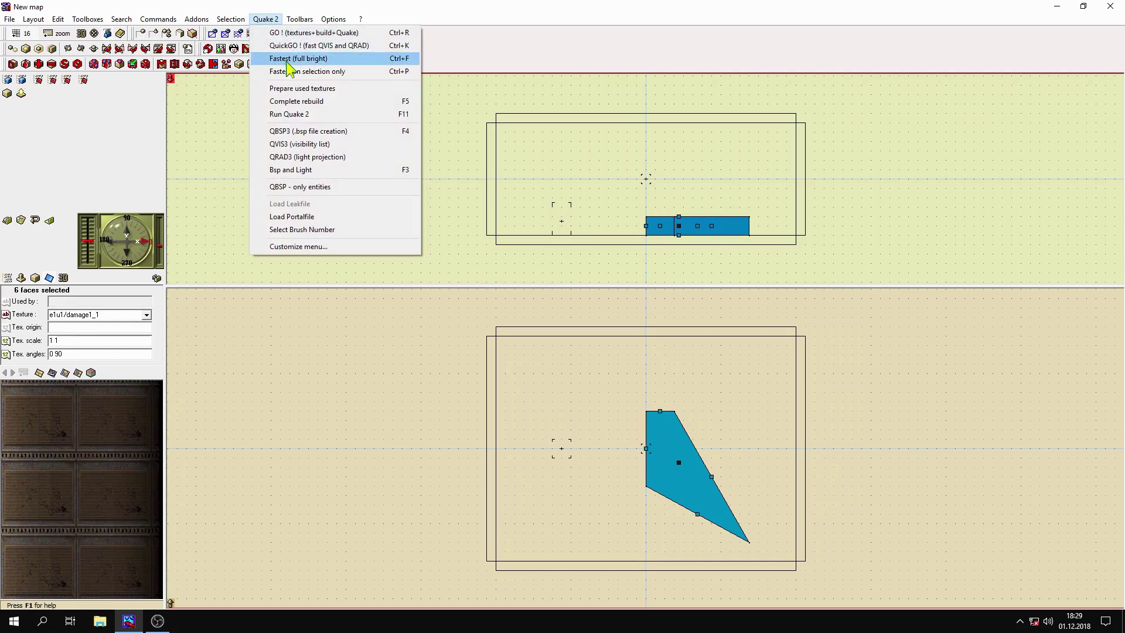
click(287, 60)
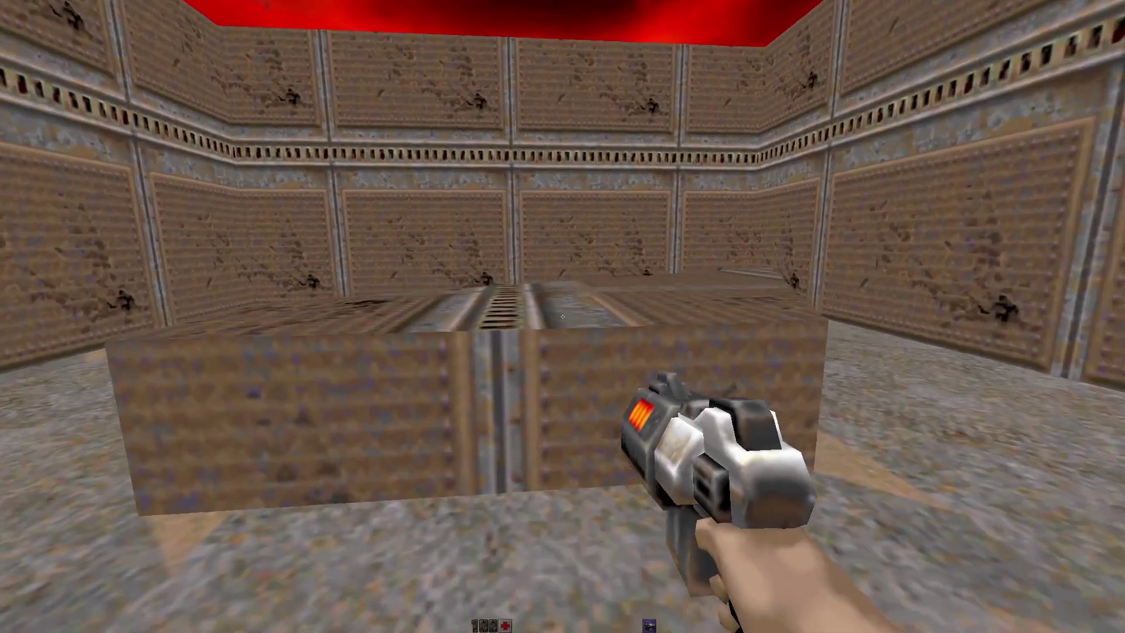
key(w)
key(space)
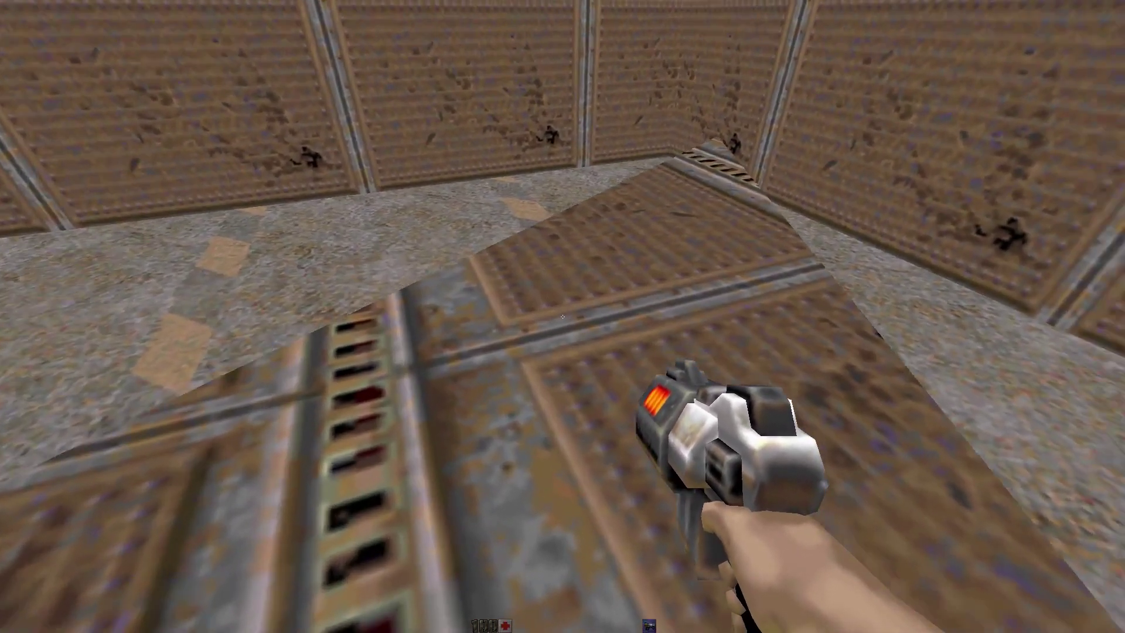
- Walk around the irregular floor block in the game and jump onto it to inspect it from several sides
key(w)
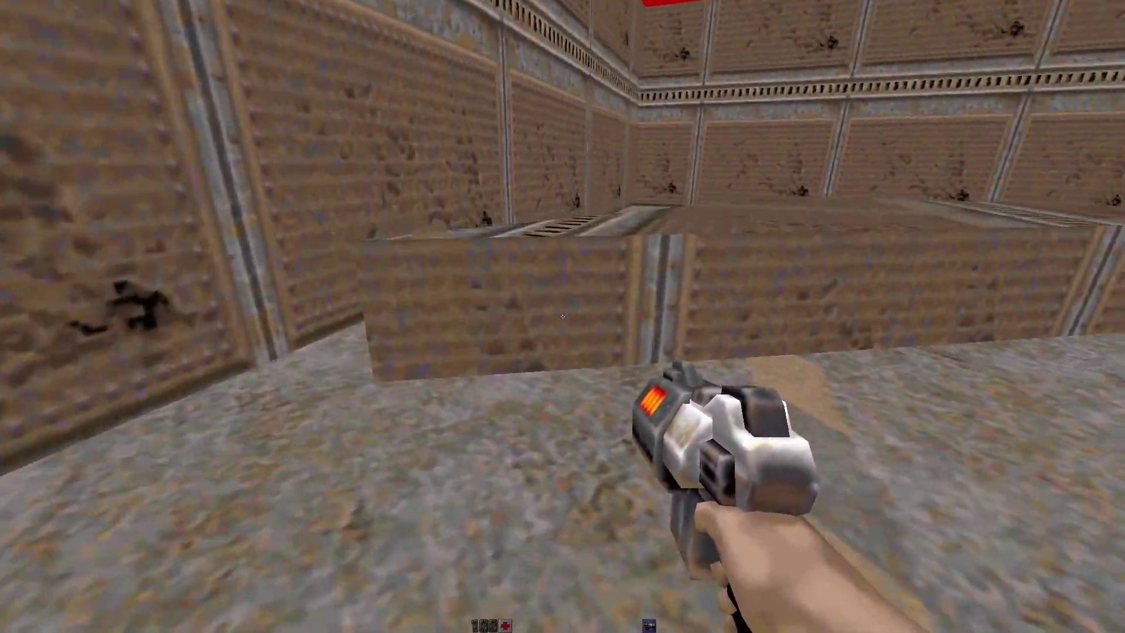
key(w)
key(space)
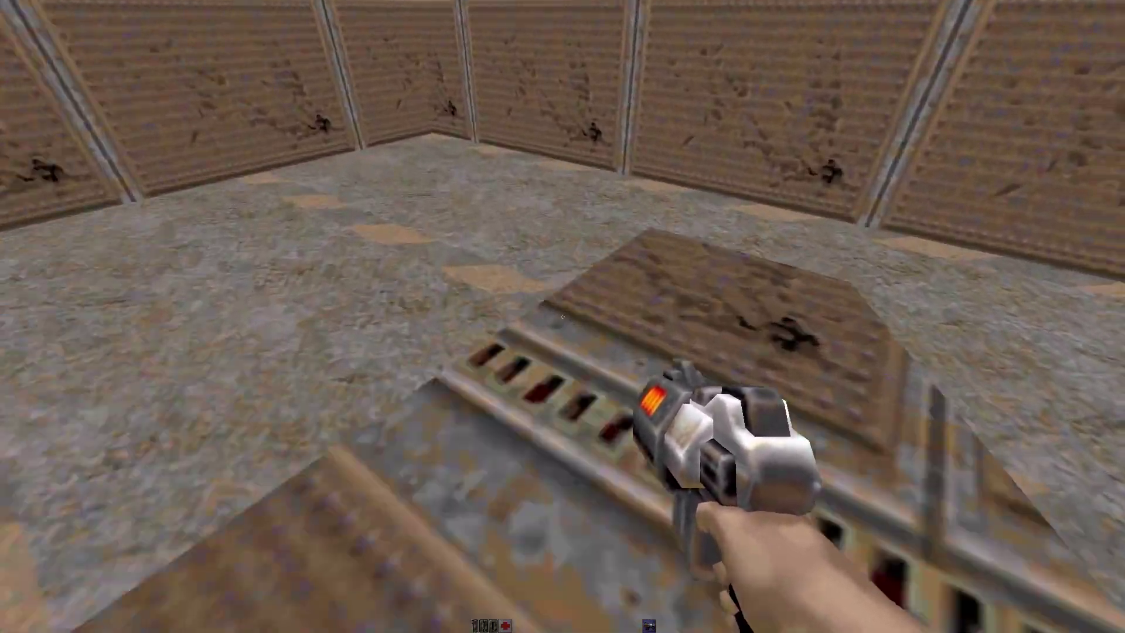
key(w)
key(space)
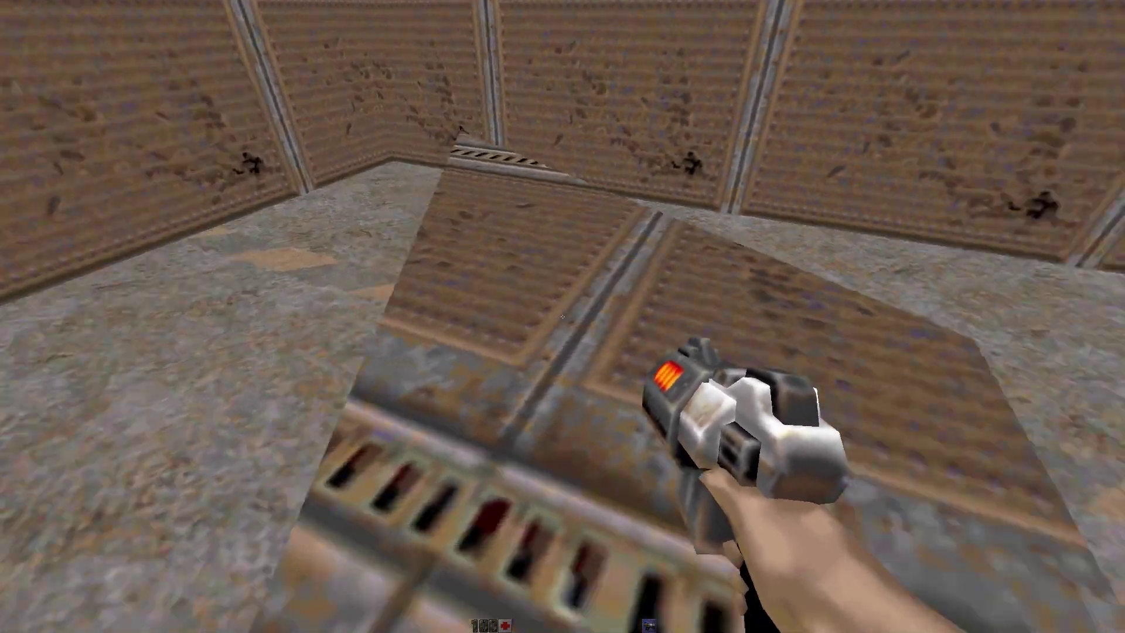
key(w)
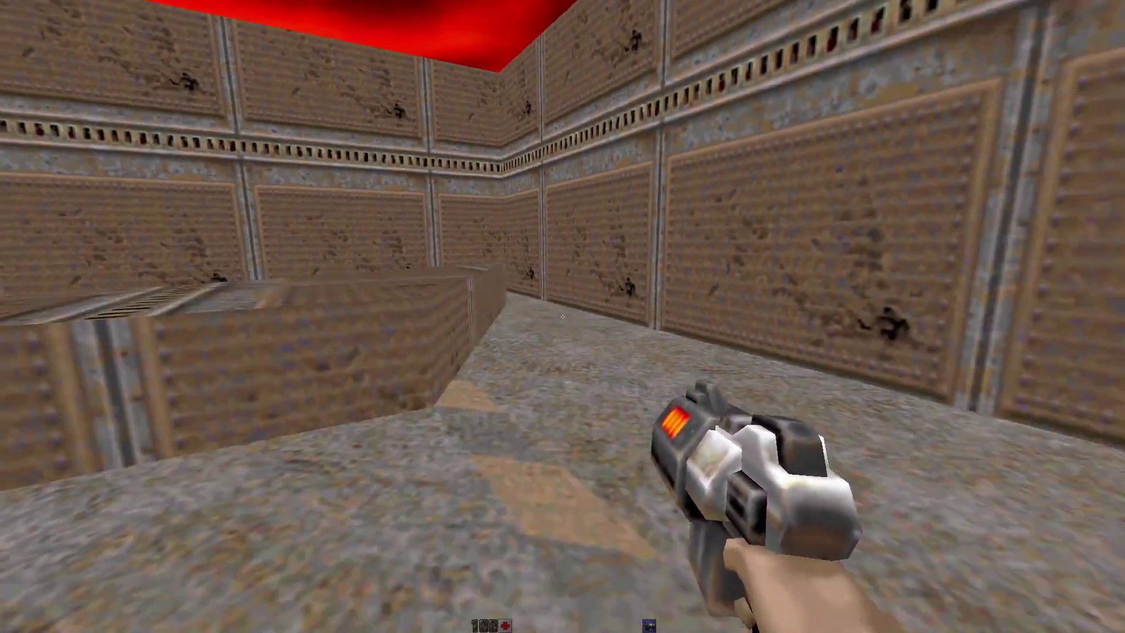
key(s)
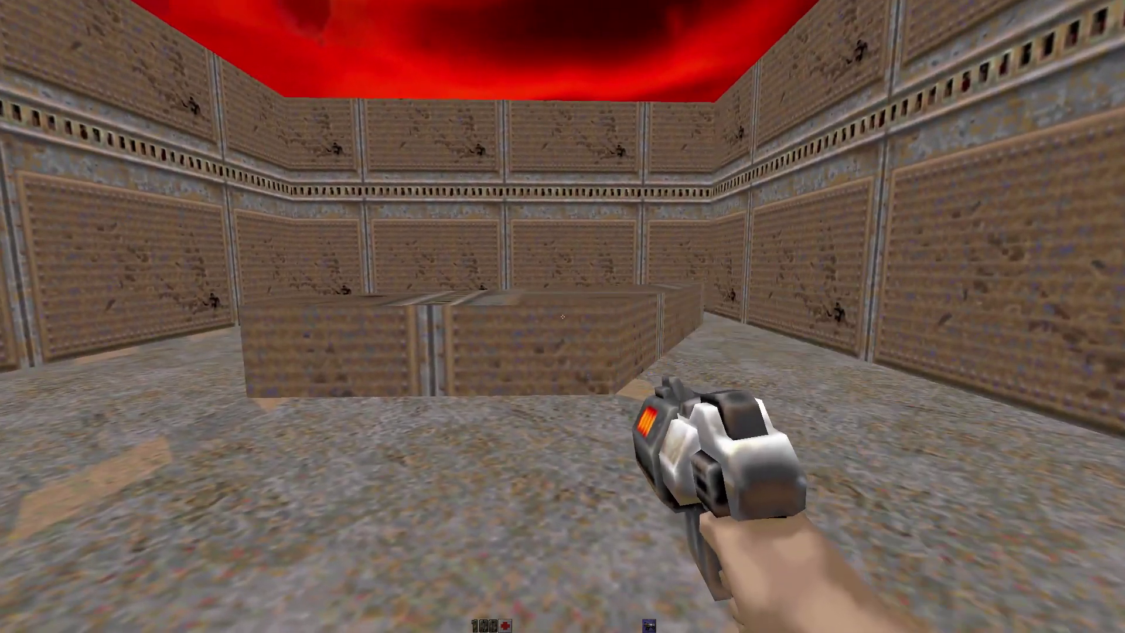
- Quit Quake 2 and return to the QuArK map editor
key(Escape)
key(Up)
key(Return)
key(y)
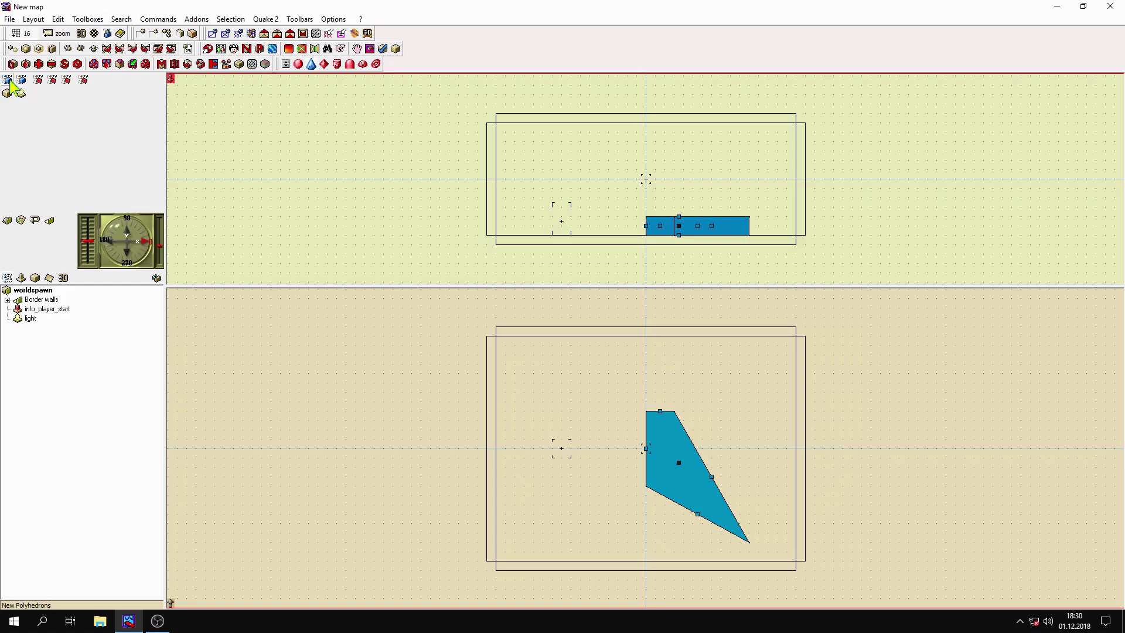
- Insert a platform and move it to the southern part of the room just above the floor, centred at -48 -112 -80
click(8, 80)
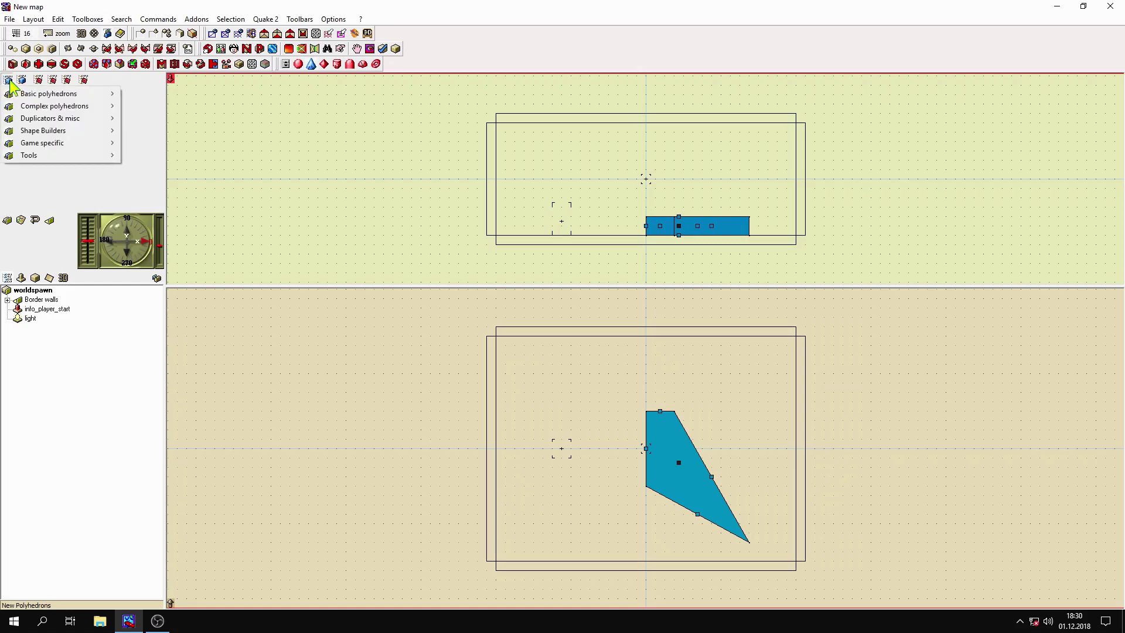
mouse_move(34, 95)
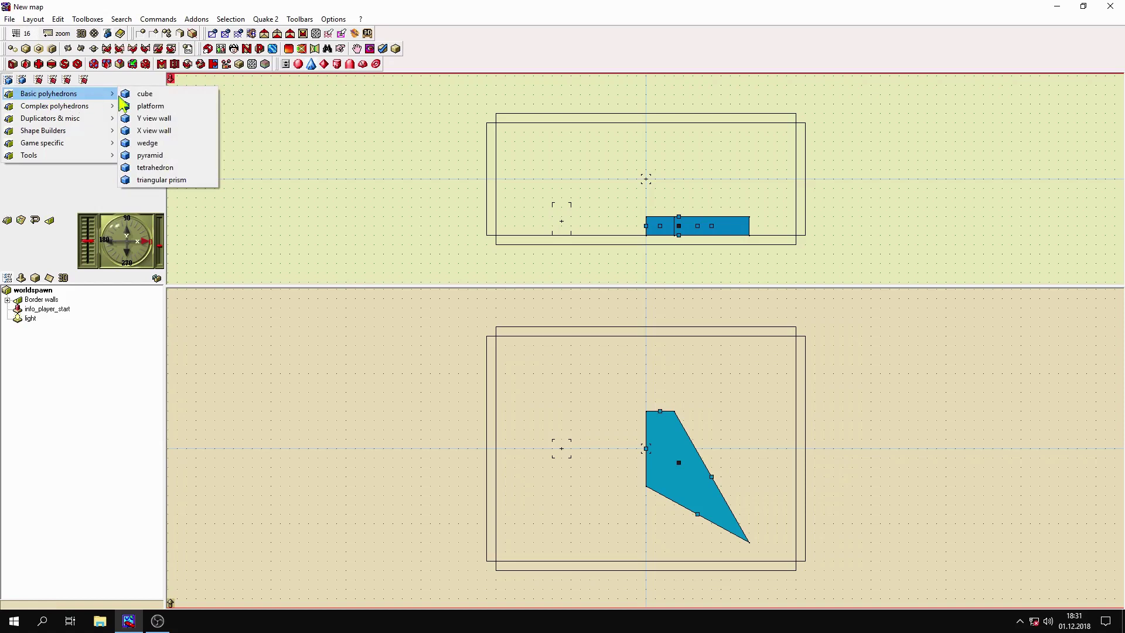
mouse_move(66, 111)
click(132, 107)
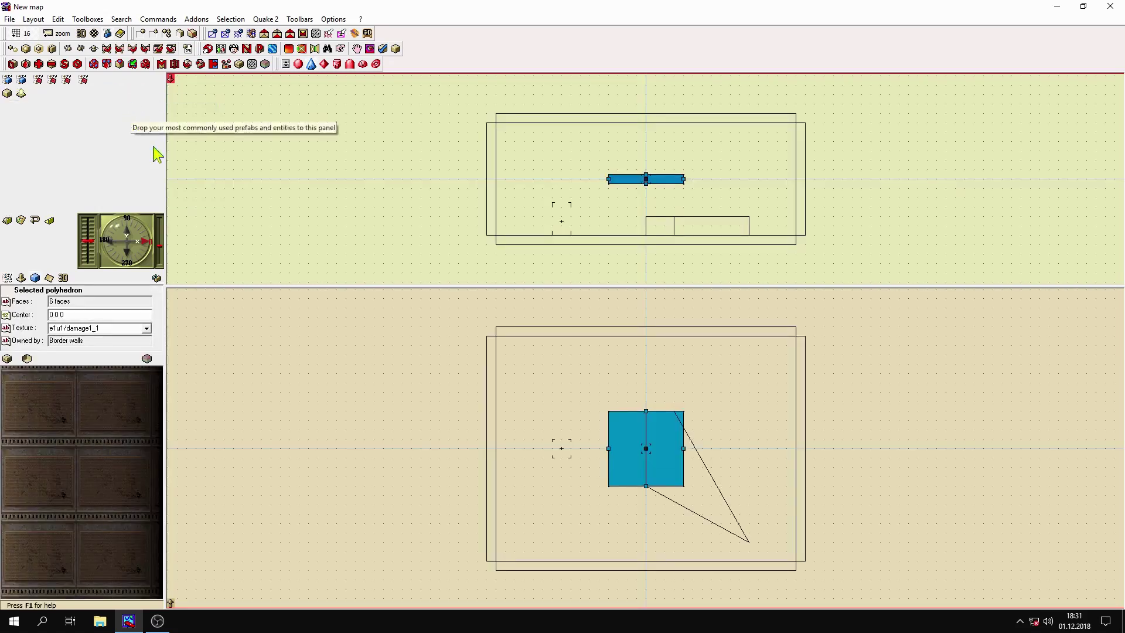
drag(647, 452, 600, 518)
drag(593, 177, 620, 234)
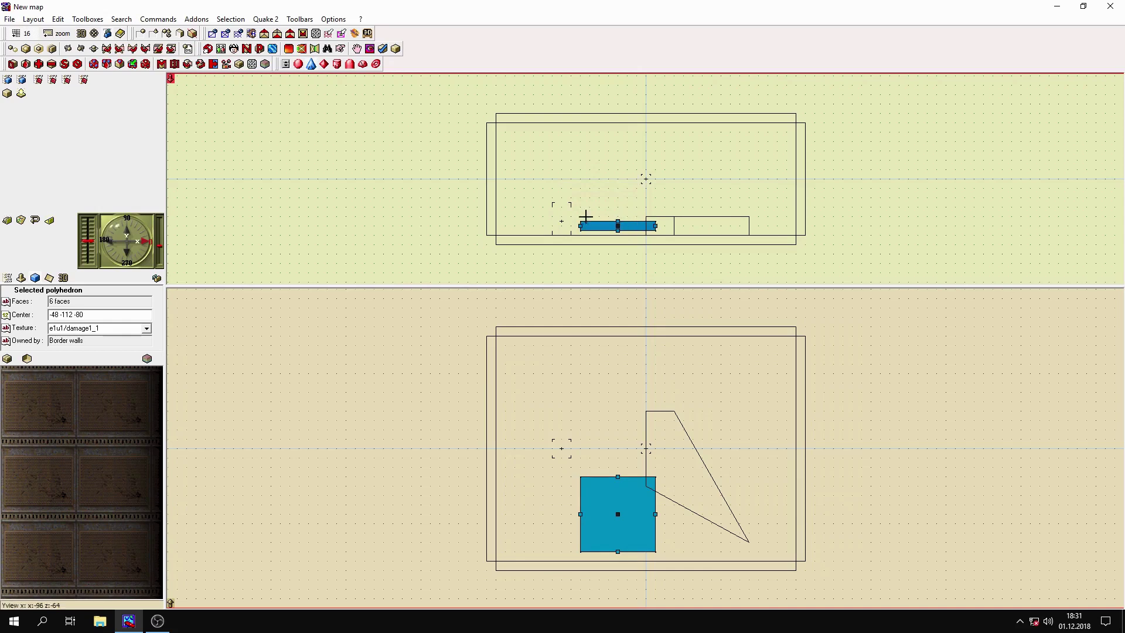
- Insert a Y view wall and an X view wall, and move the X view wall east to centre 192 0 0
click(8, 81)
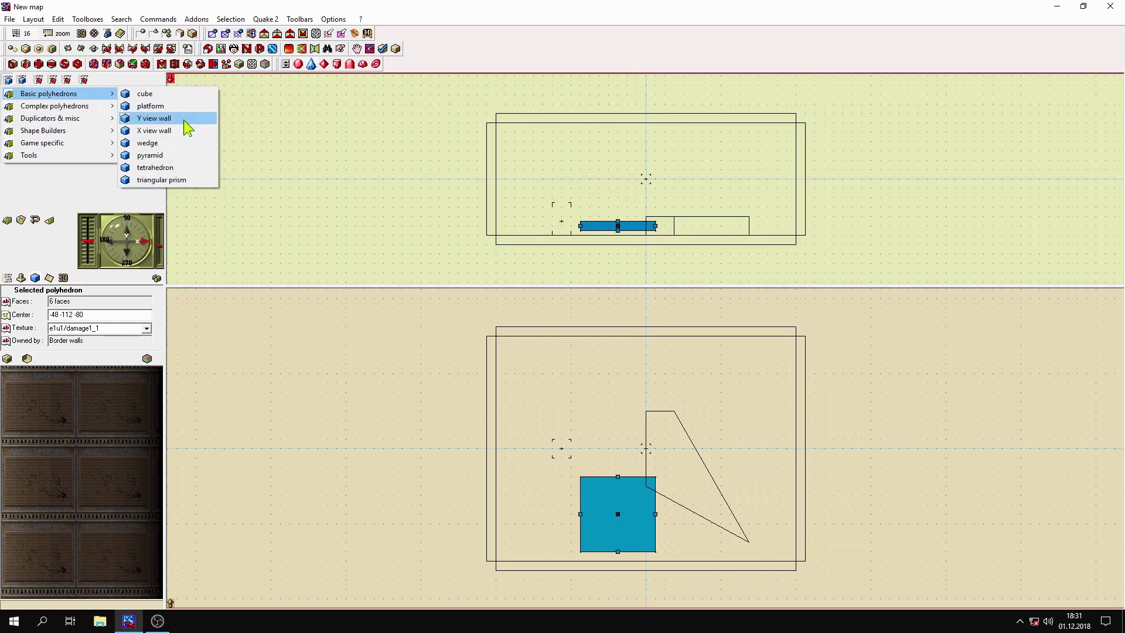
click(186, 119)
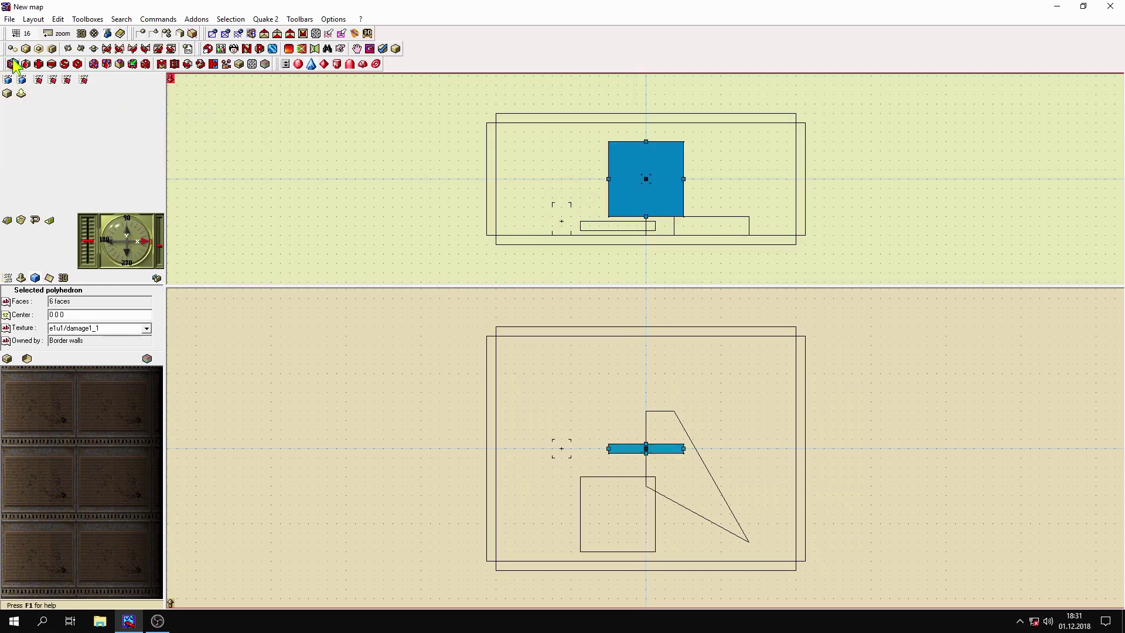
click(7, 80)
mouse_move(35, 93)
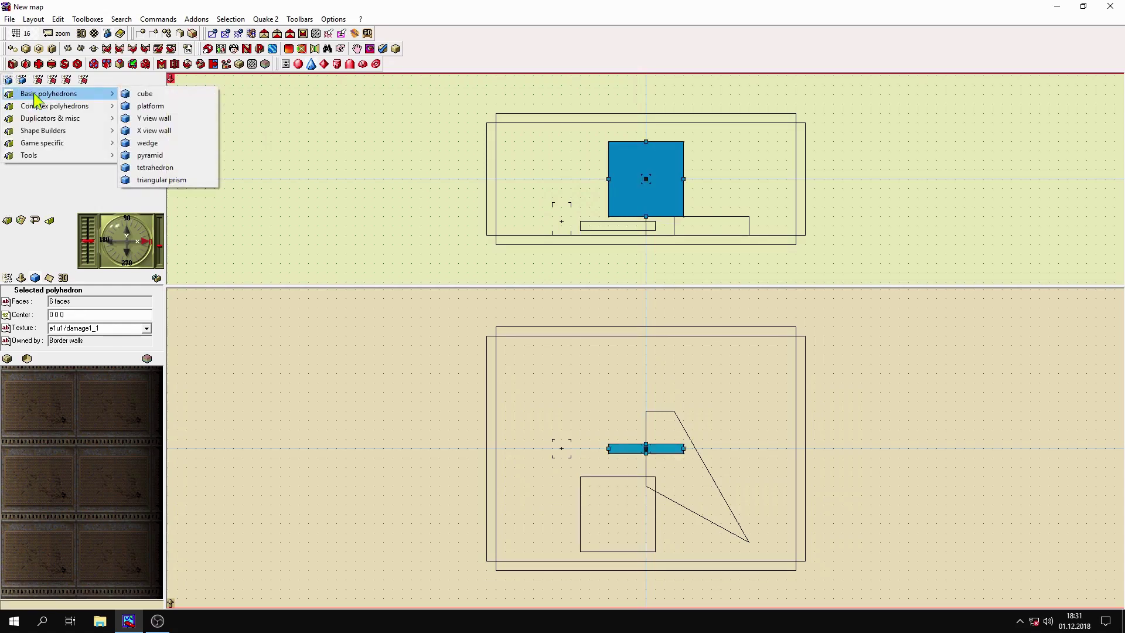
click(162, 140)
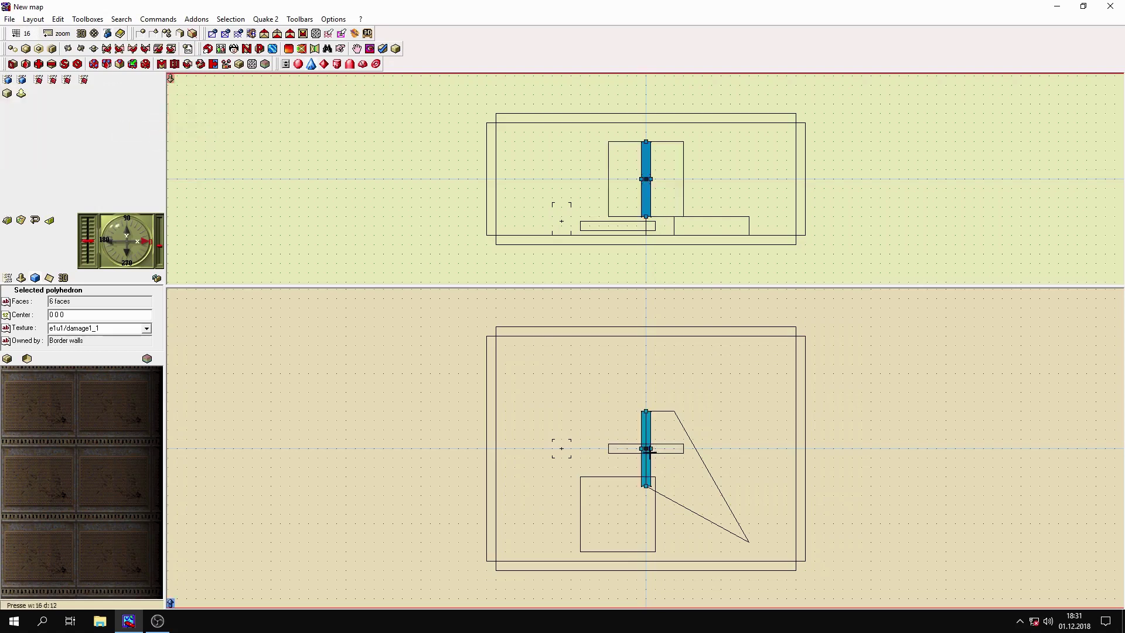
drag(646, 457, 758, 464)
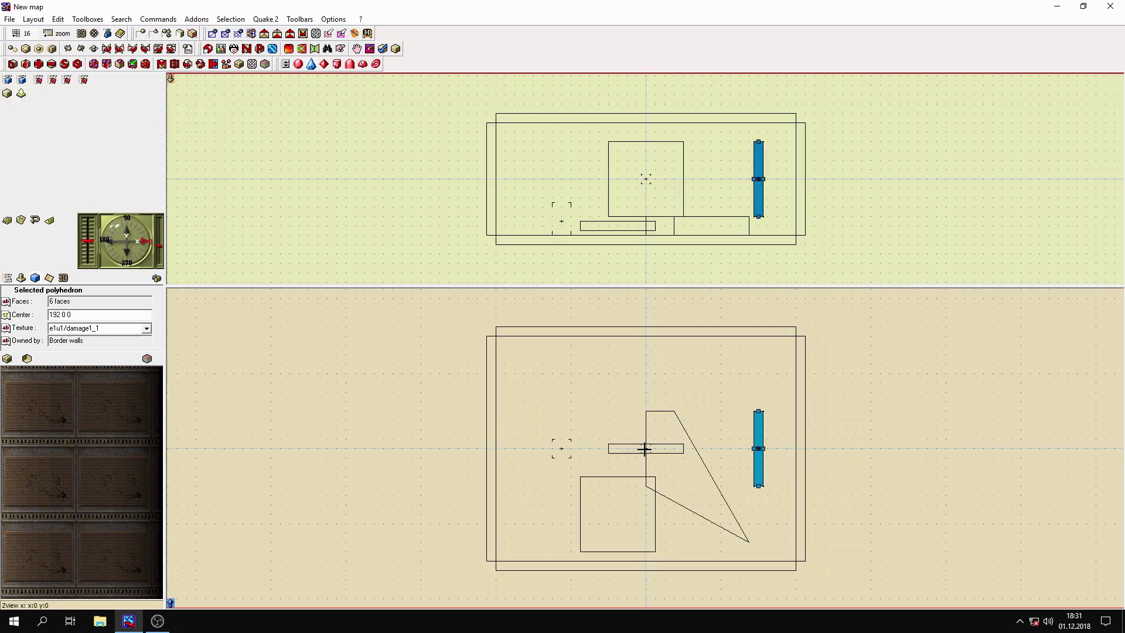
- Move the Y view wall toward the north wall, centred at 48 144 0
click(642, 448)
click(642, 448)
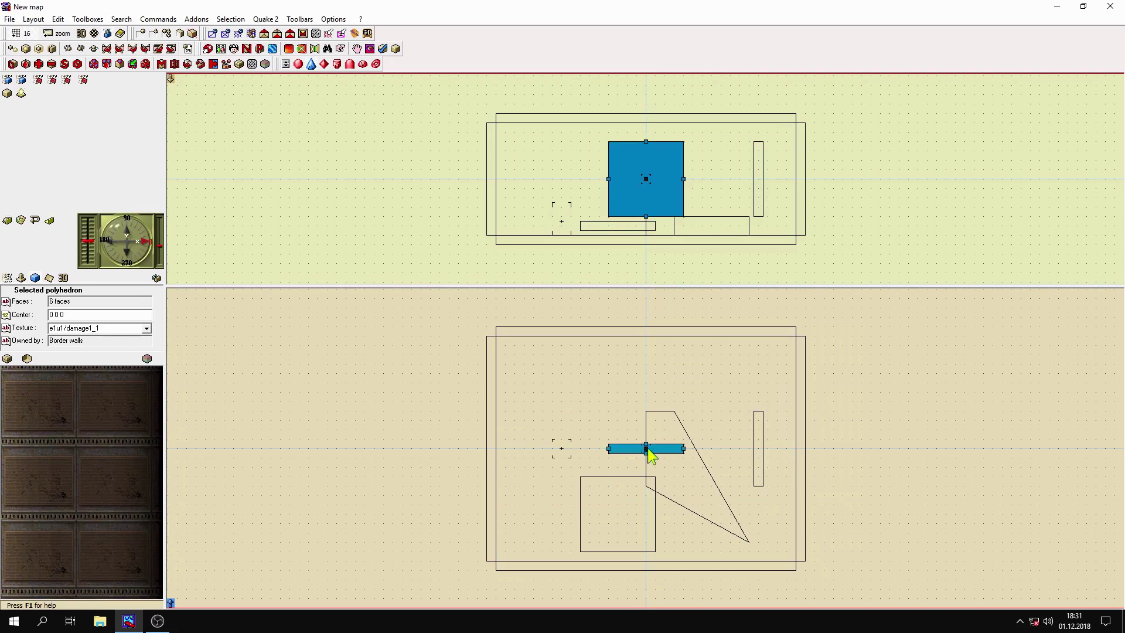
drag(651, 455, 678, 370)
- Insert a wedge at its default place in the middle of the room
click(8, 80)
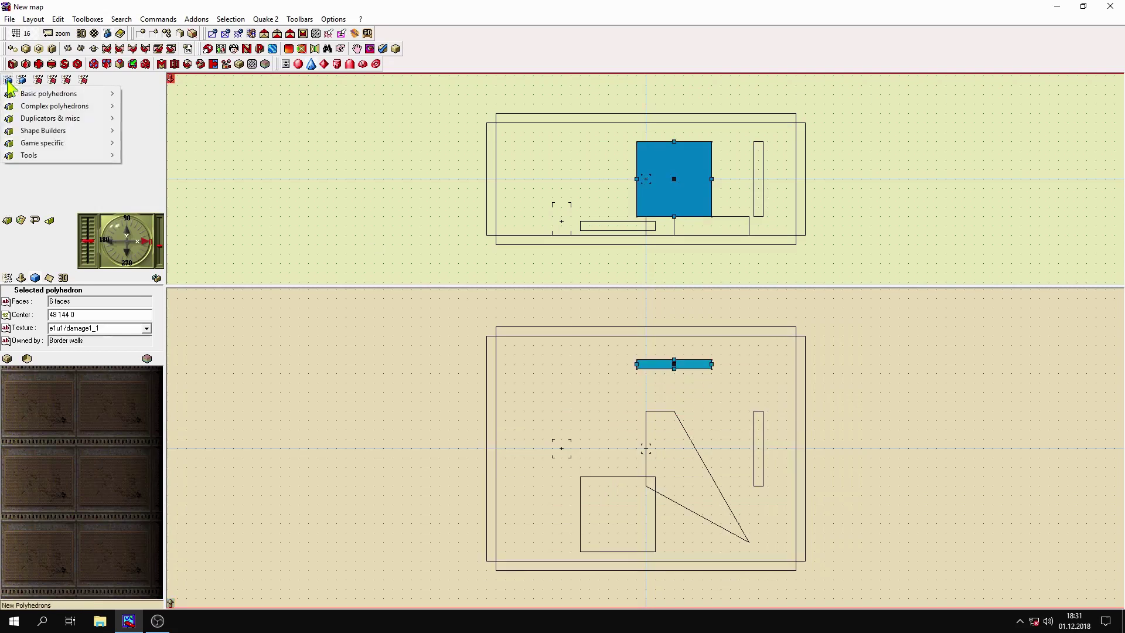
mouse_move(26, 93)
click(147, 143)
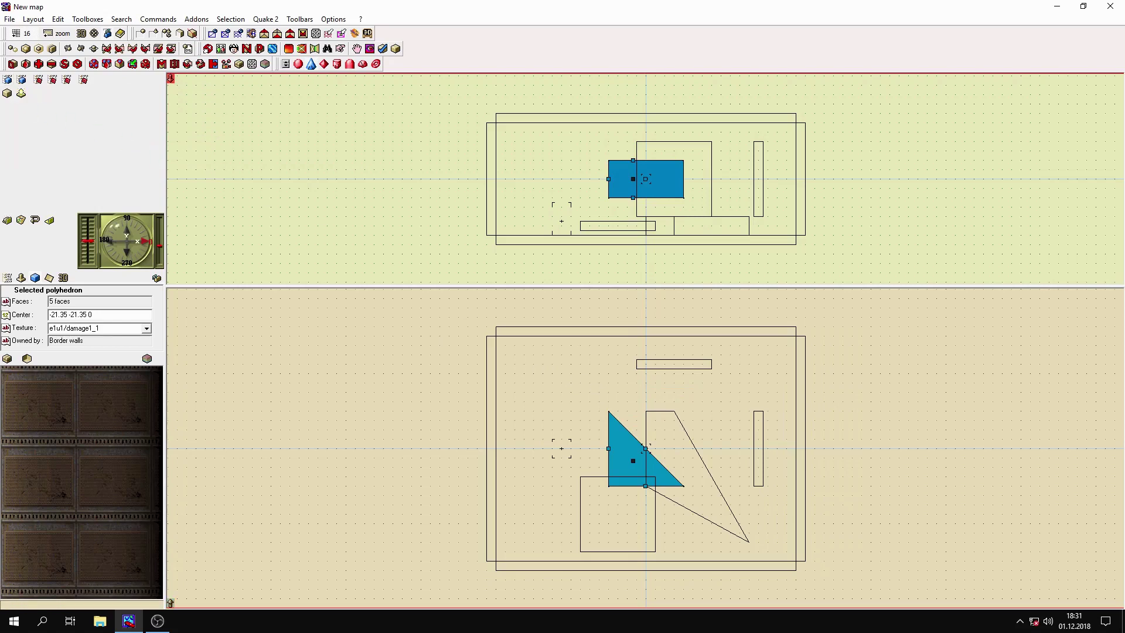
- Insert a pyramid, move it to the room's northwest corner and lower it onto the floor, centred at -176 128 -70.40
click(15, 81)
mouse_move(50, 97)
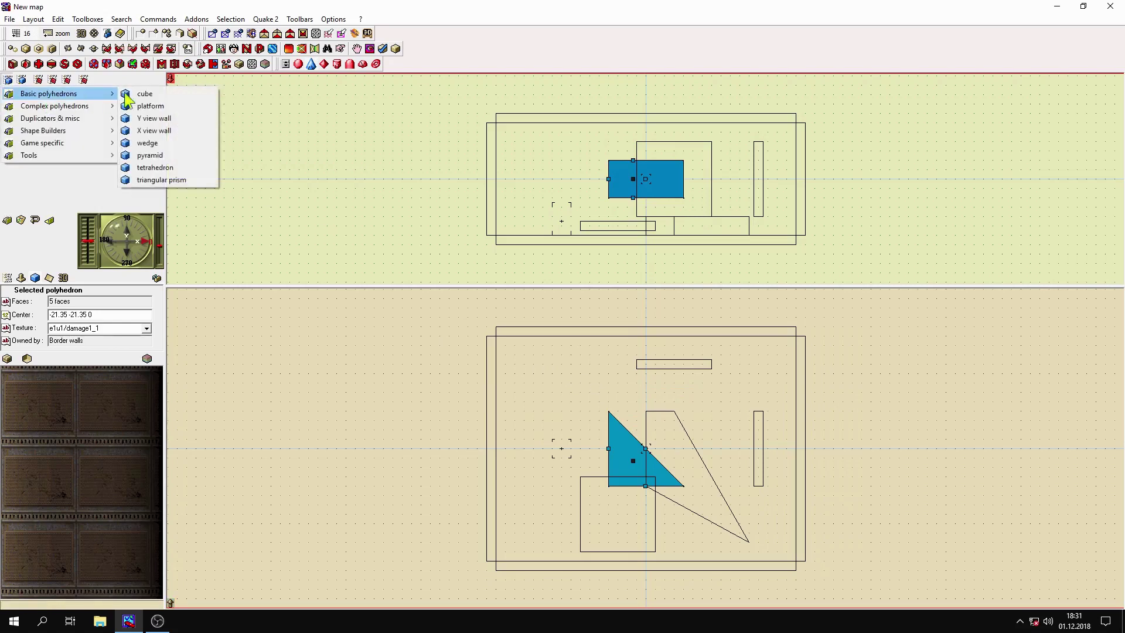
click(176, 156)
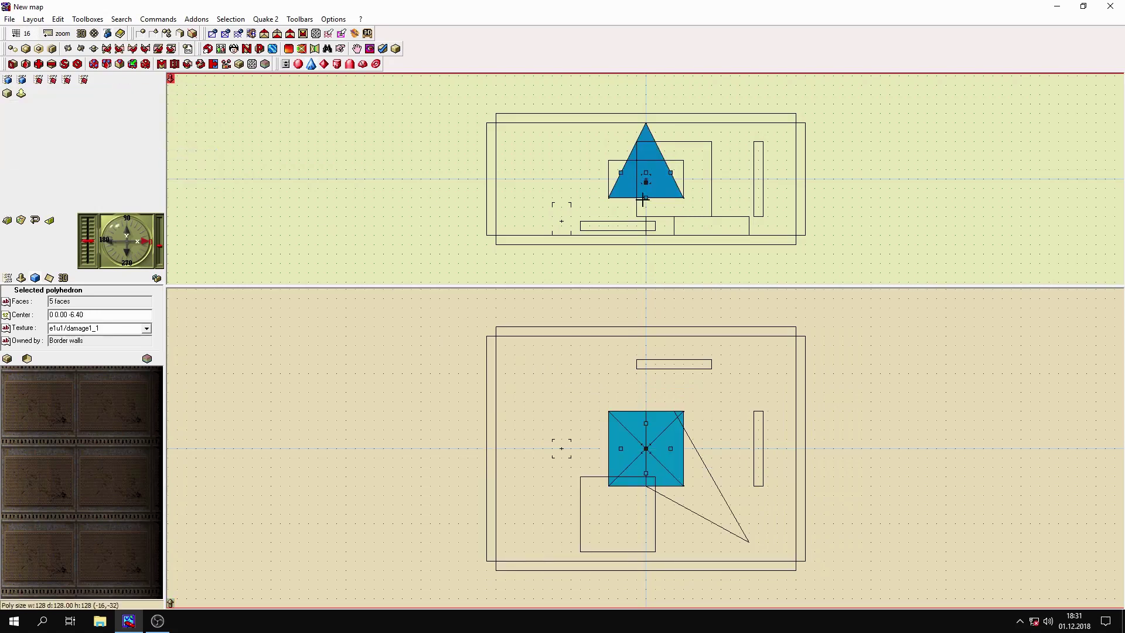
drag(647, 185, 544, 175)
drag(542, 454, 550, 346)
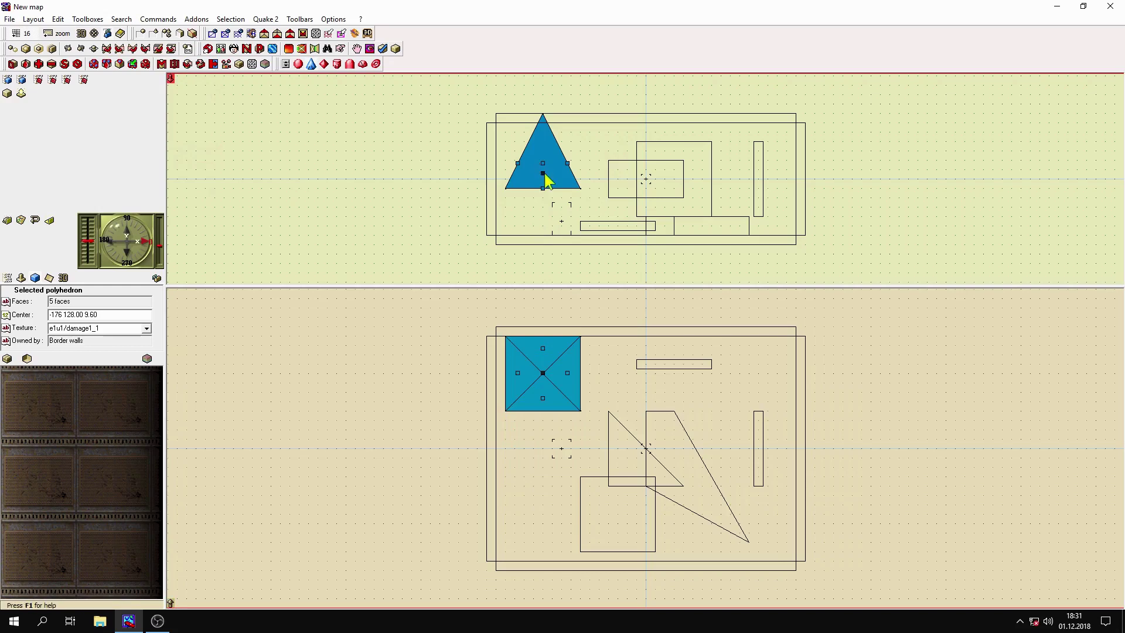
drag(547, 180, 545, 220)
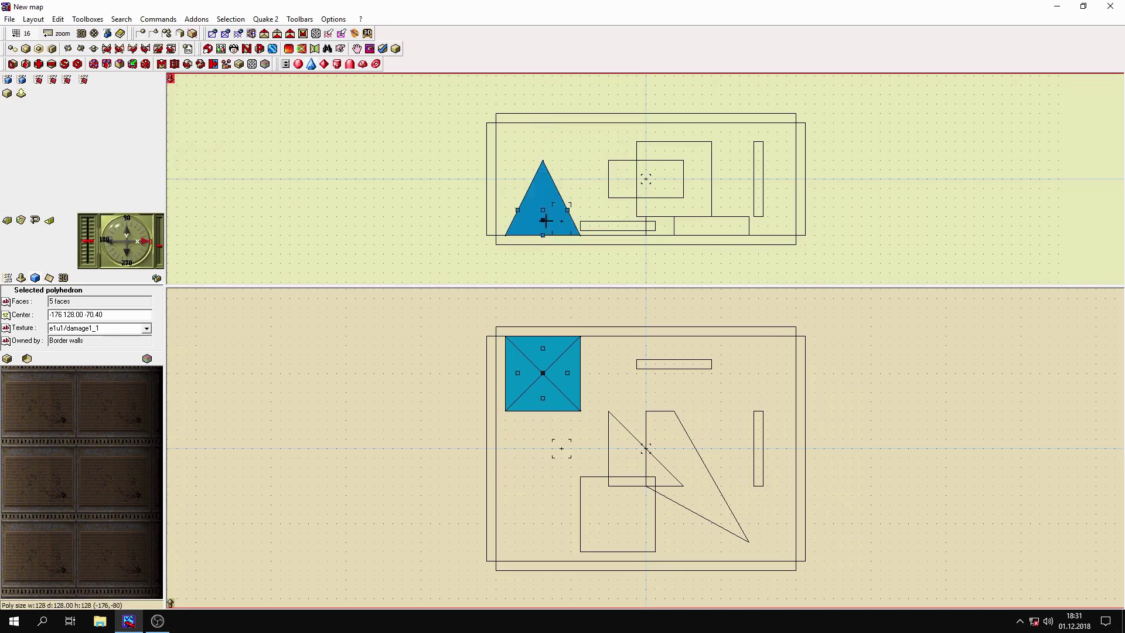
- Insert a tetrahedron, move it to the room's southwest corner and lower it onto the floor, centred at -176 -112 -64
click(8, 80)
mouse_move(29, 96)
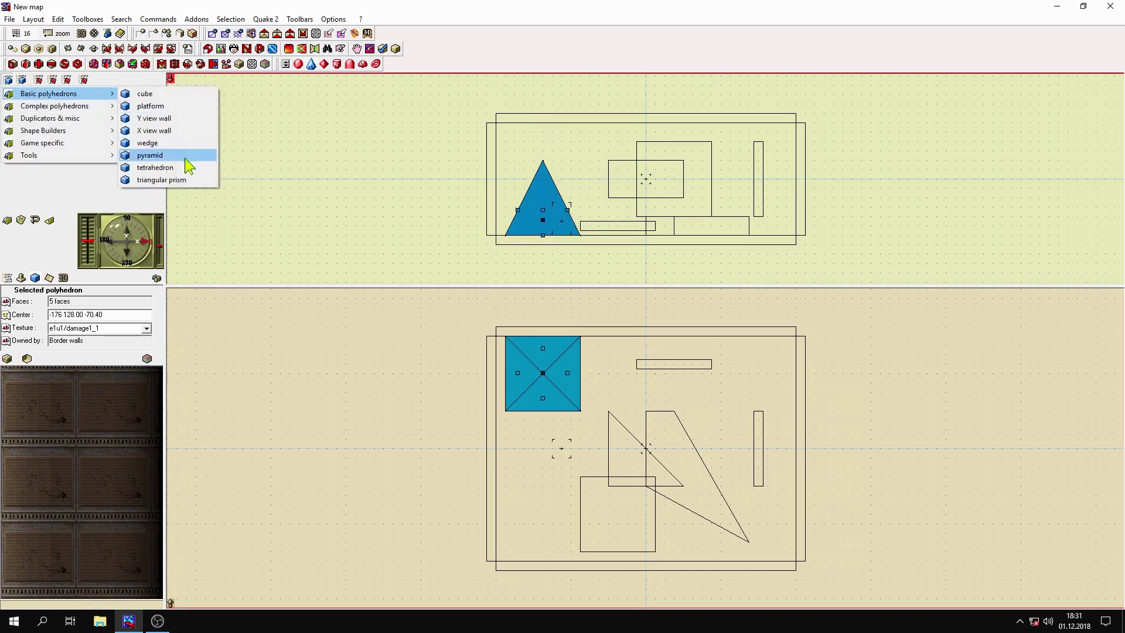
click(187, 170)
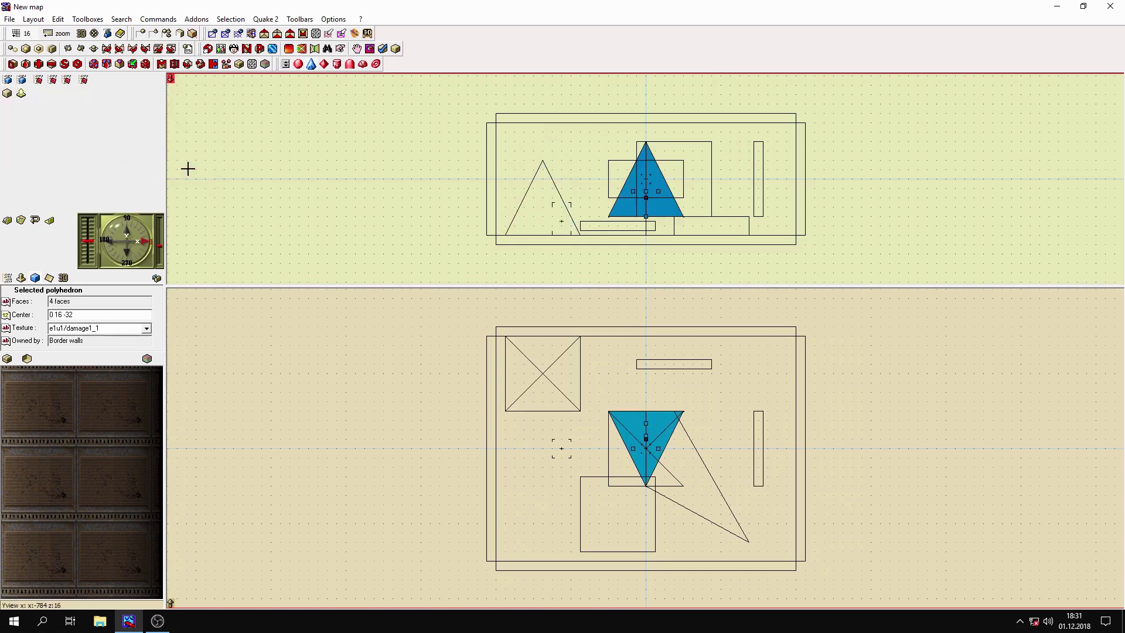
drag(654, 440, 544, 514)
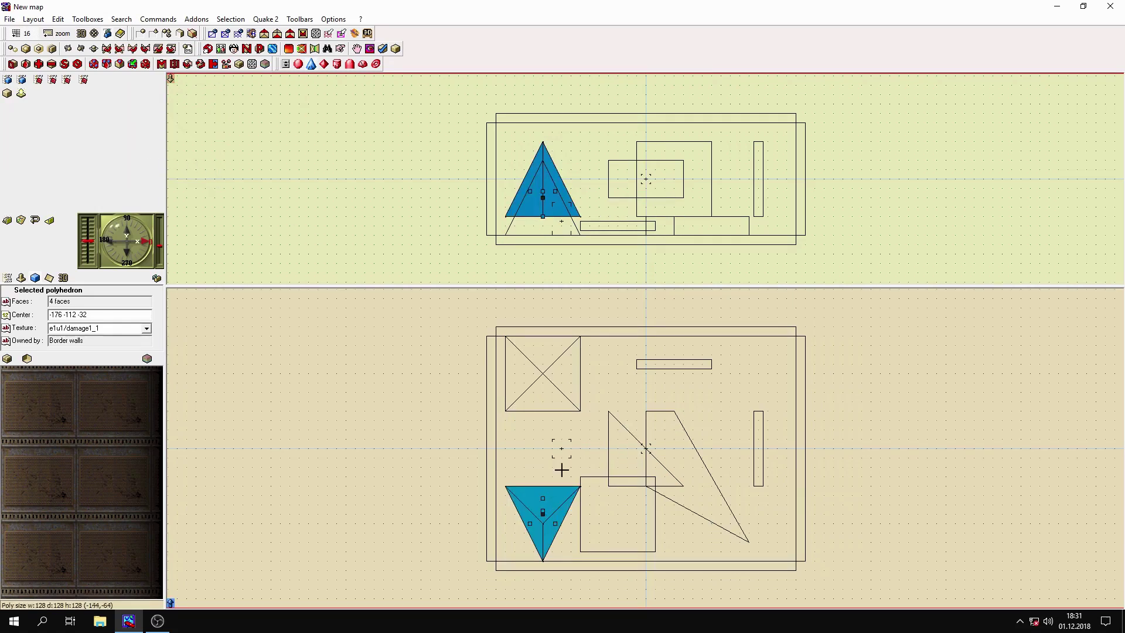
drag(547, 203, 546, 223)
- Insert a triangular prism, move it to the room's northeast corner, and set it on the floor with its height reduced to 64
click(9, 82)
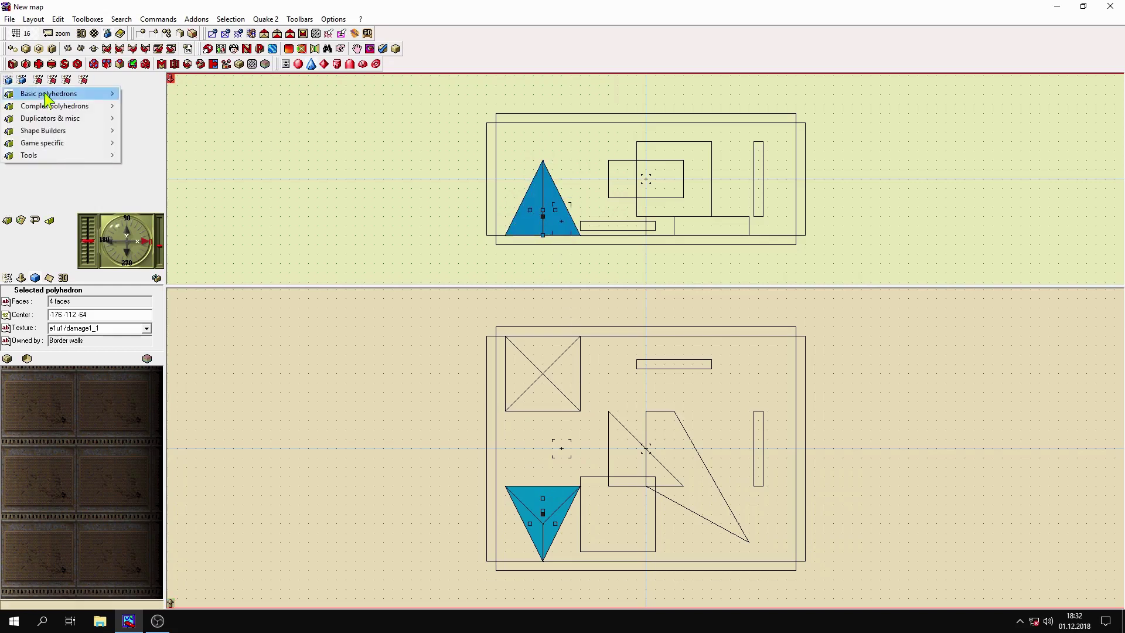
mouse_move(50, 93)
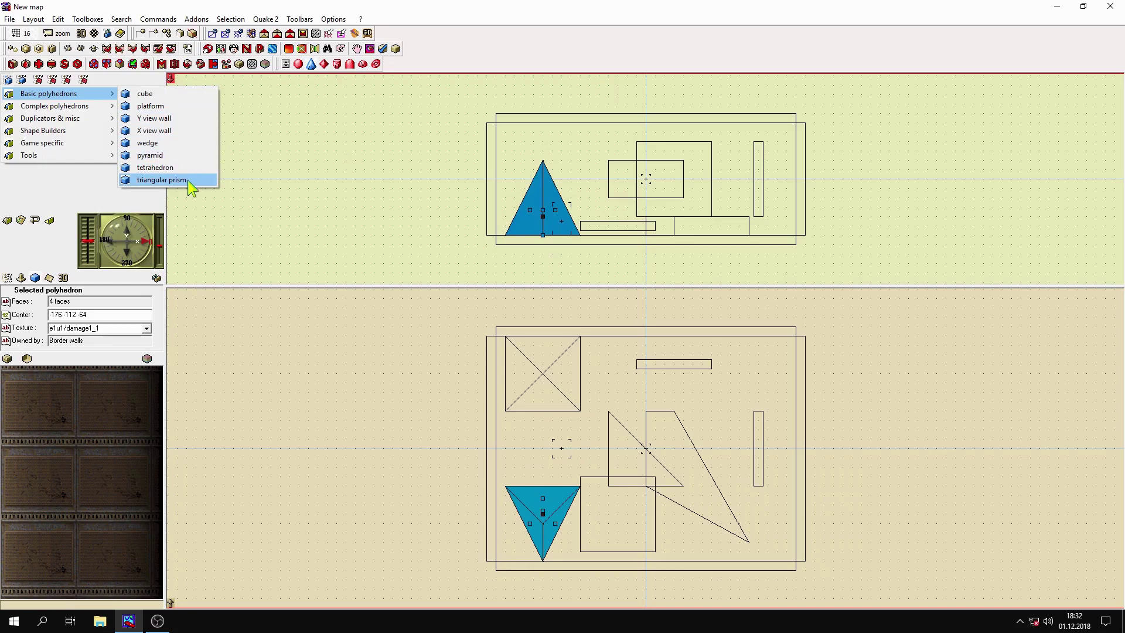
click(161, 180)
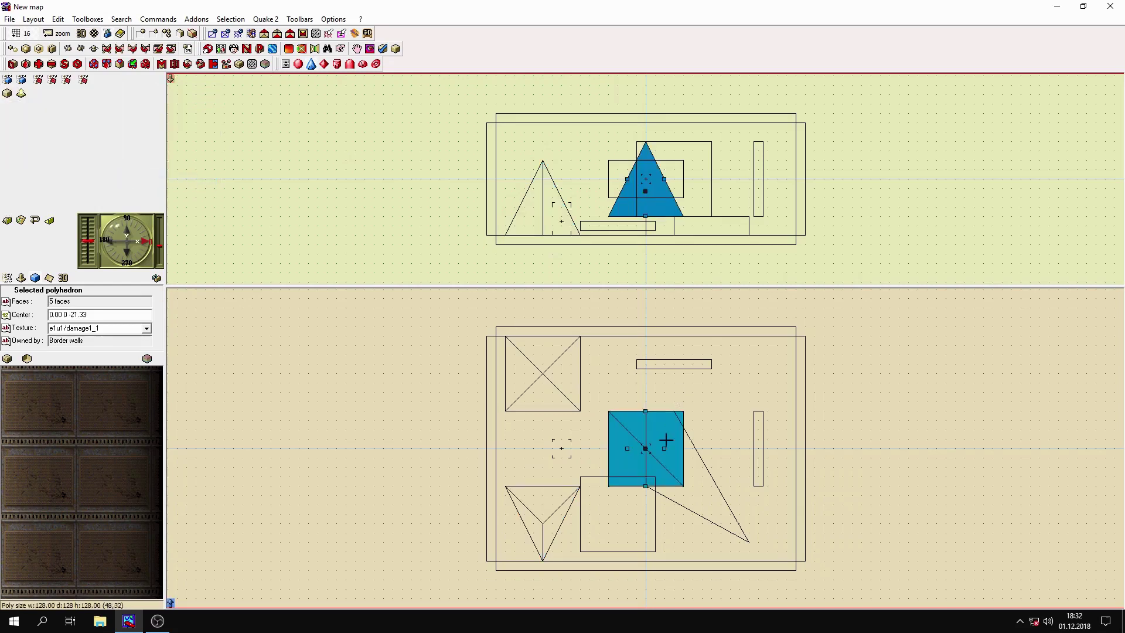
drag(650, 460, 754, 384)
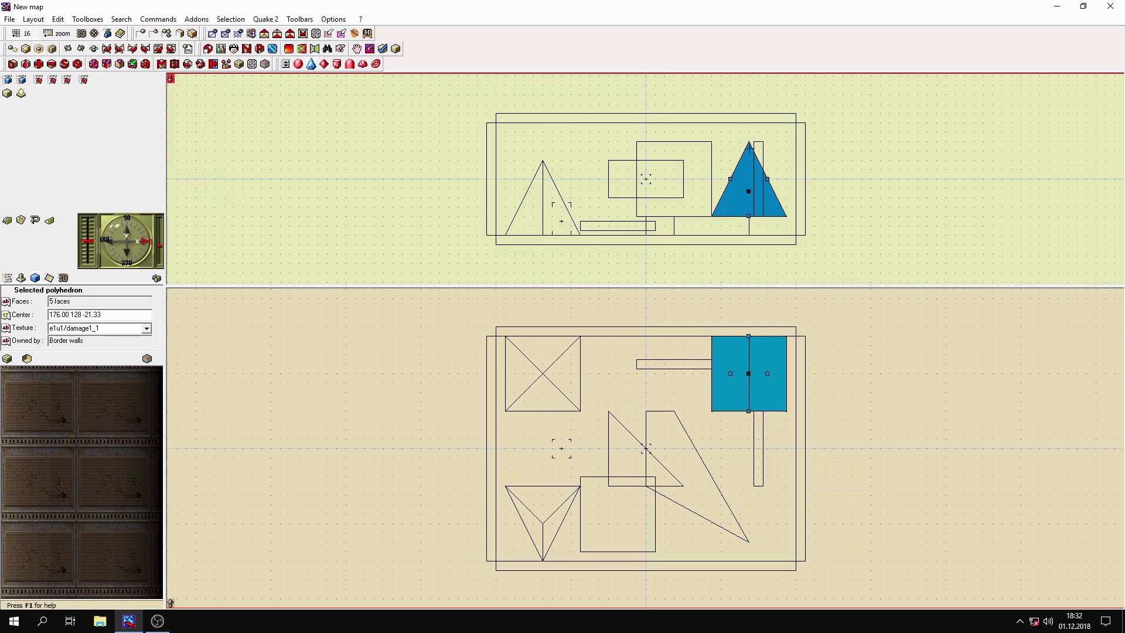
drag(749, 143, 748, 198)
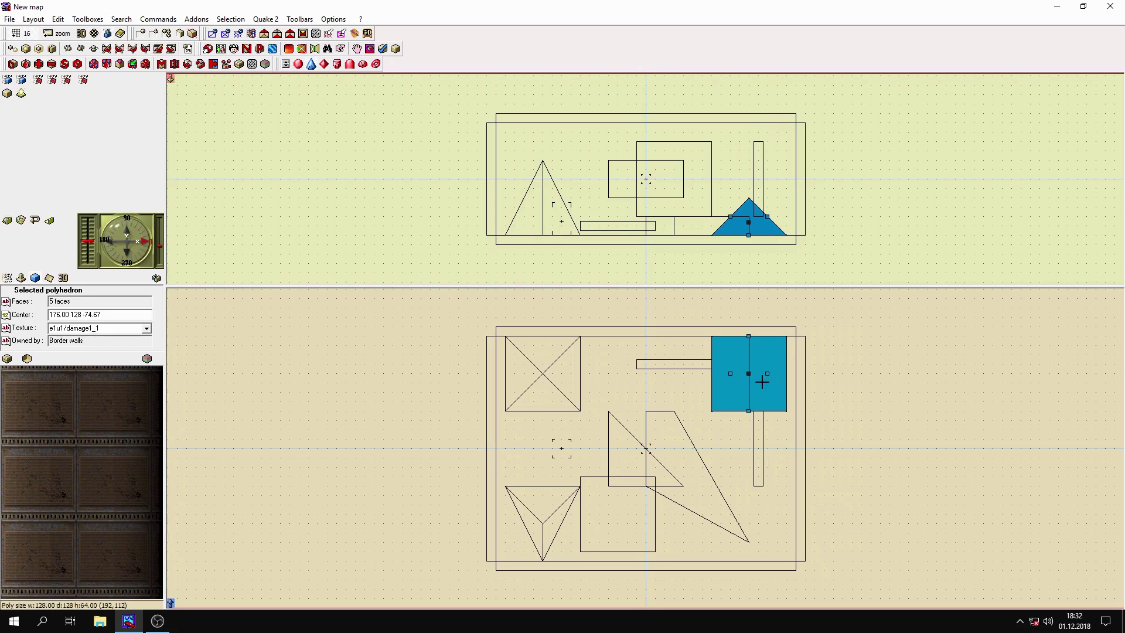
- Select the tetrahedron and the pyramid in turn to compare their shapes in the top and side views
click(544, 517)
click(544, 516)
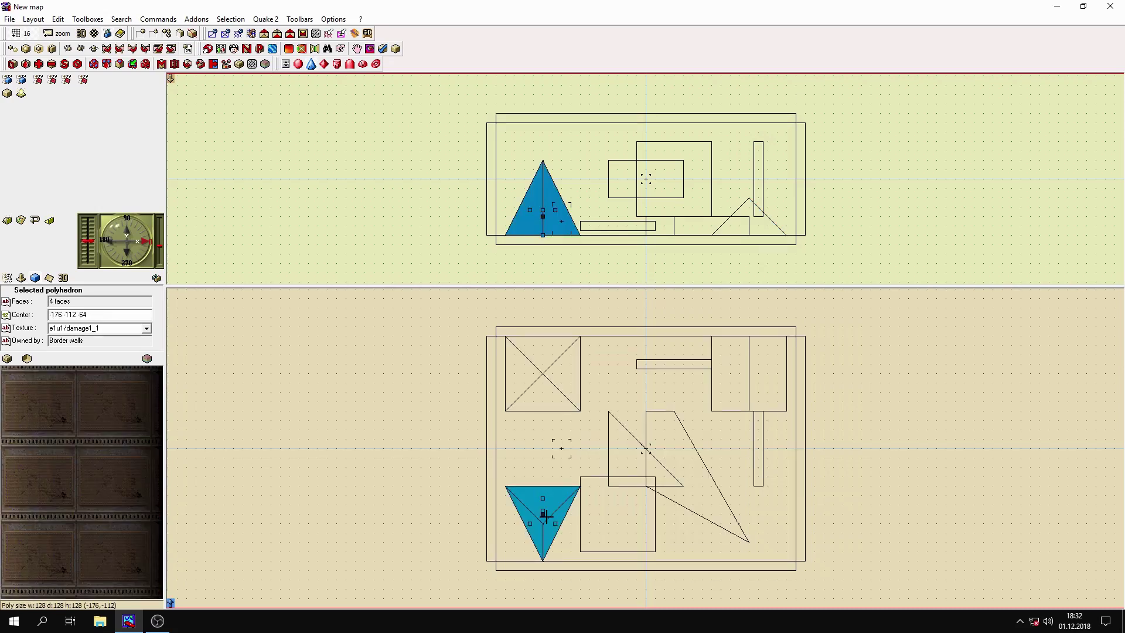
click(548, 386)
click(548, 386)
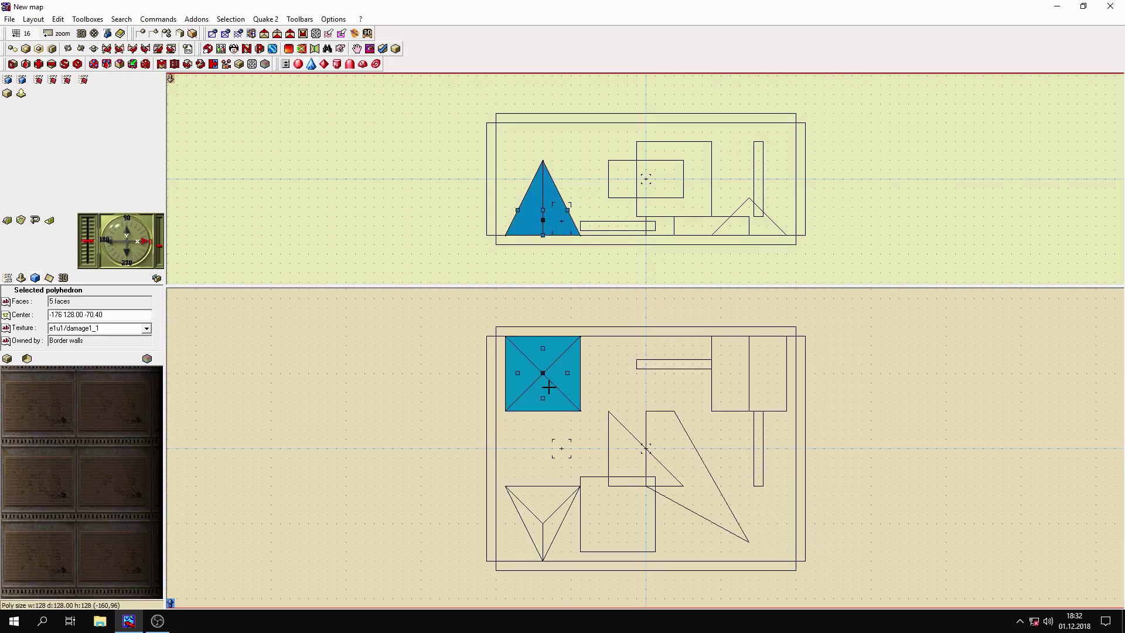
- Select the irregular floor block beneath the ceiling brush and delete it
click(686, 452)
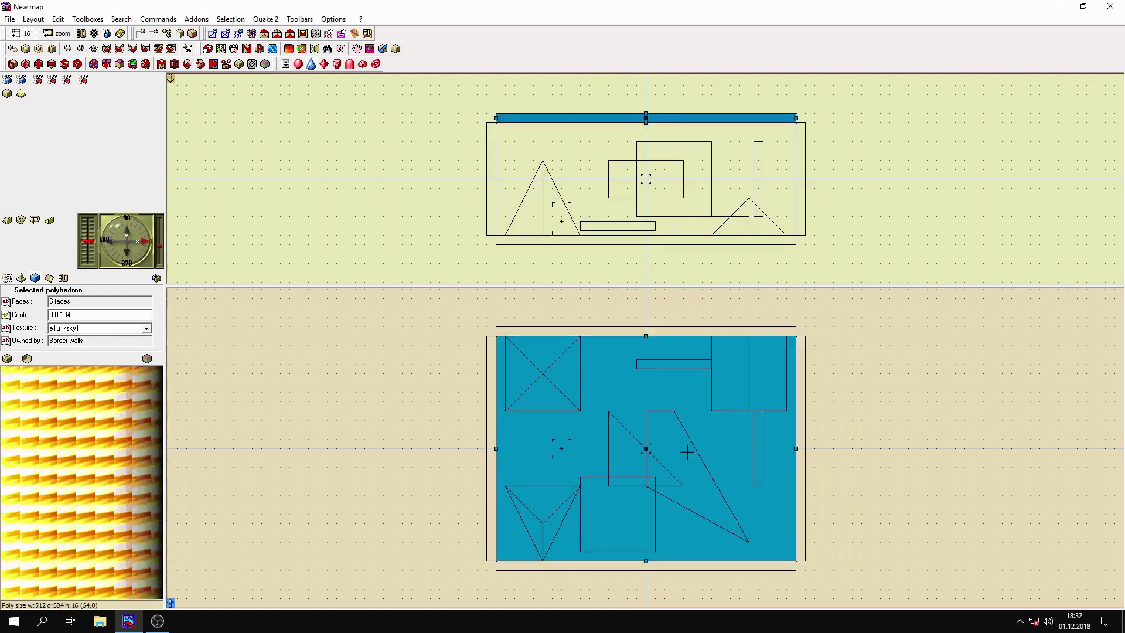
click(686, 452)
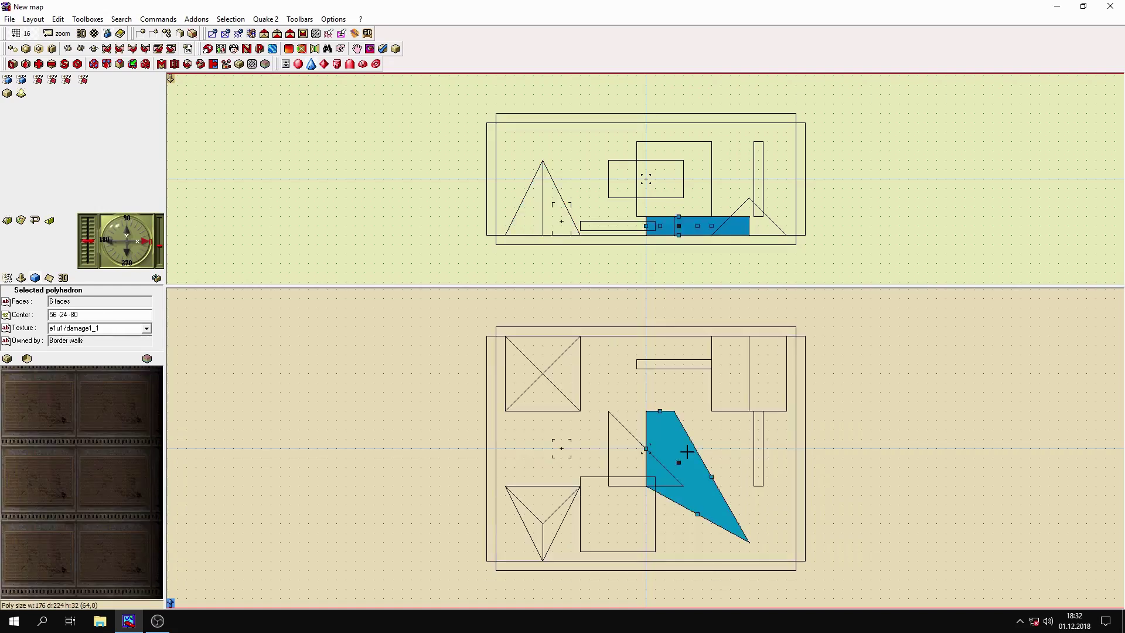
click(687, 452)
click(630, 465)
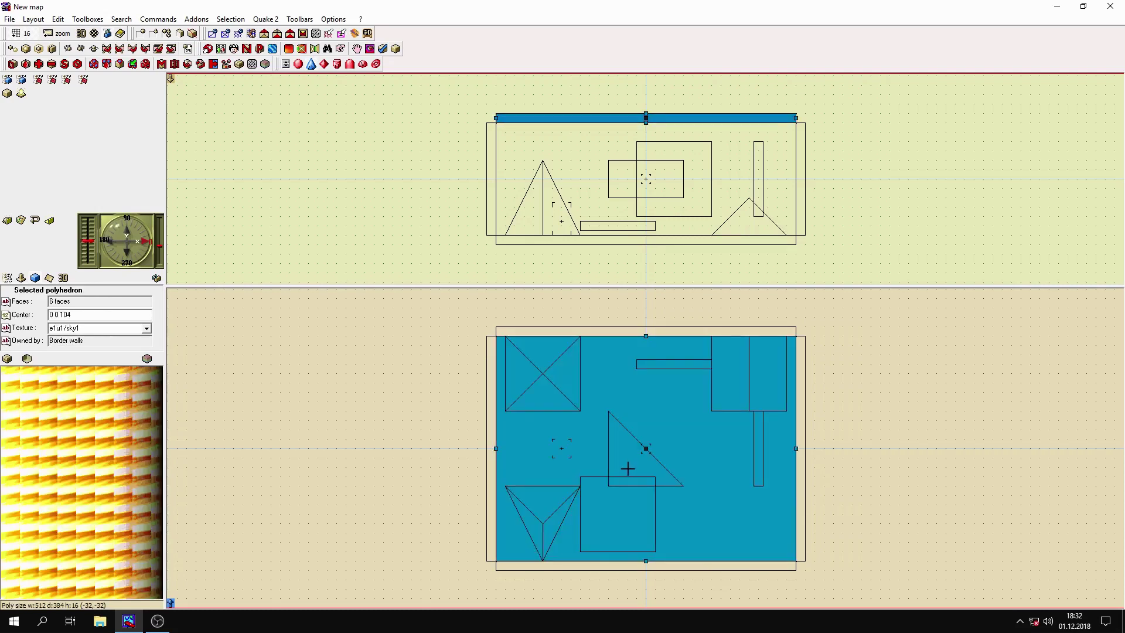
- Delete the triangular block at the room's centre and the flat square slab beside the tetrahedron
click(629, 468)
click(617, 509)
click(617, 508)
click(617, 509)
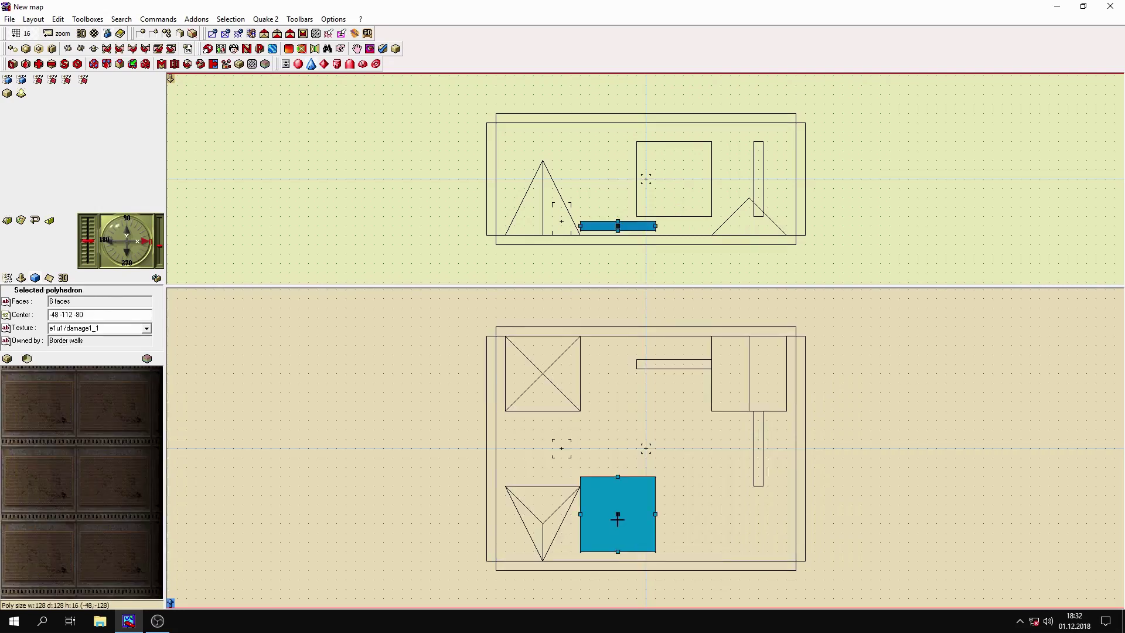
click(617, 508)
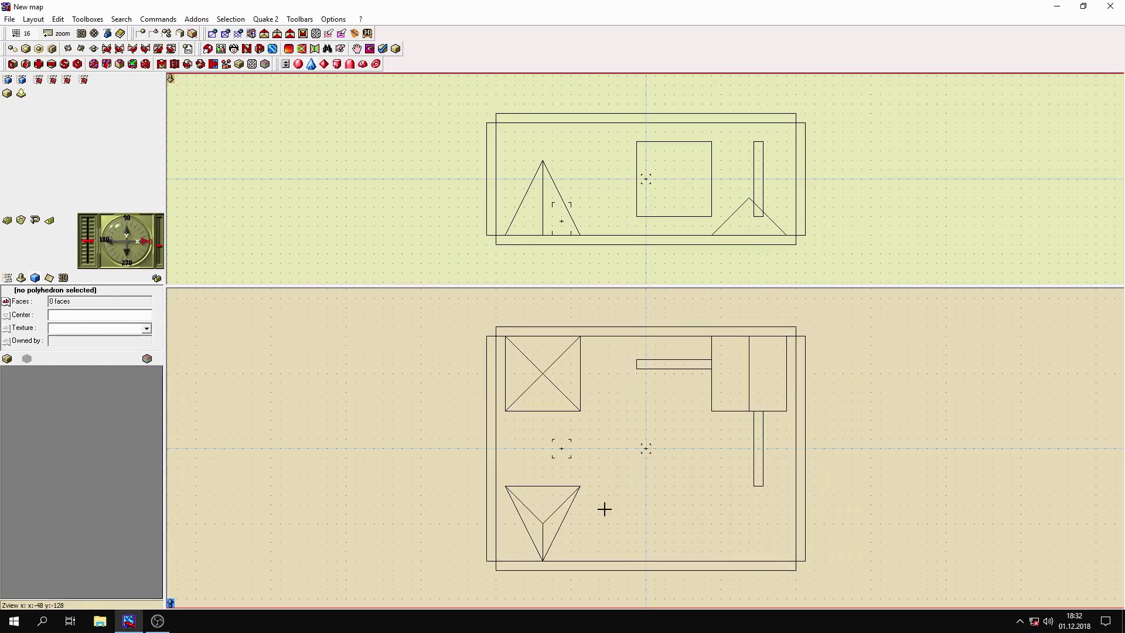
- Insert a cube, narrow it to a thin upright slab, and pull its corners in the top view into an irregular four-sided block
click(9, 95)
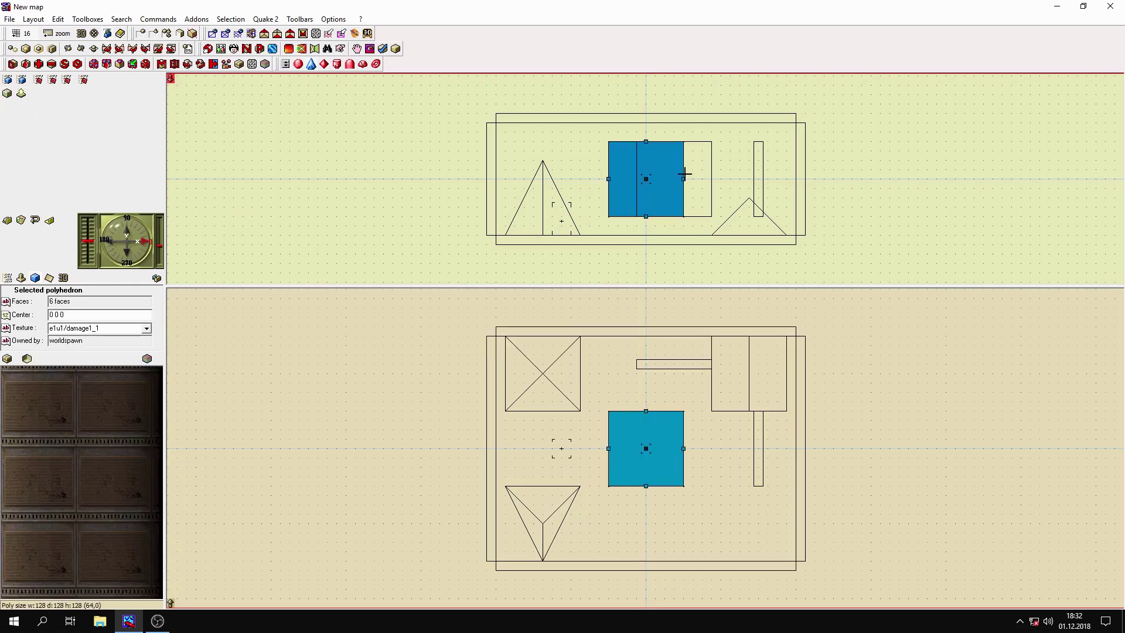
drag(683, 177, 617, 180)
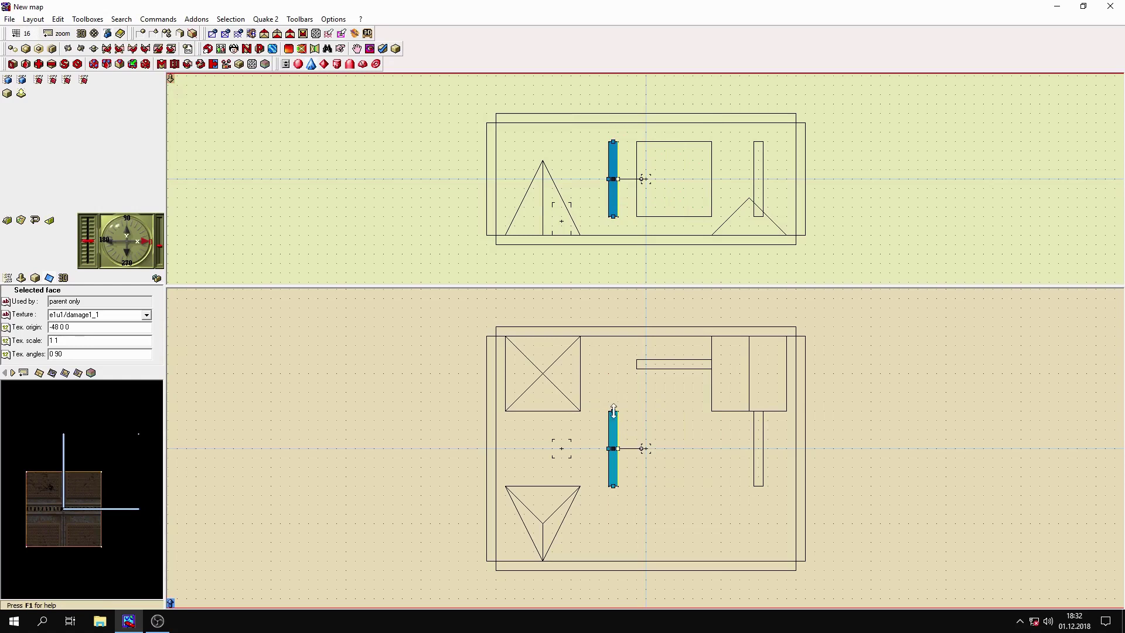
drag(613, 410, 703, 402)
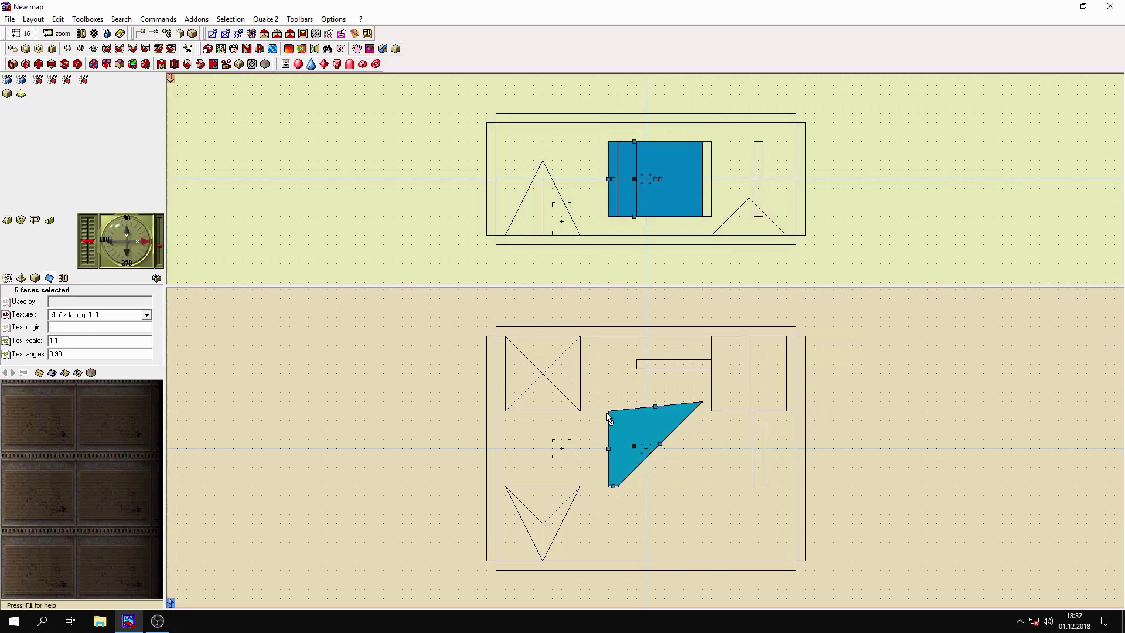
mouse_move(610, 418)
mouse_down()
mouse_move(625, 500)
mouse_move(712, 513)
mouse_up()
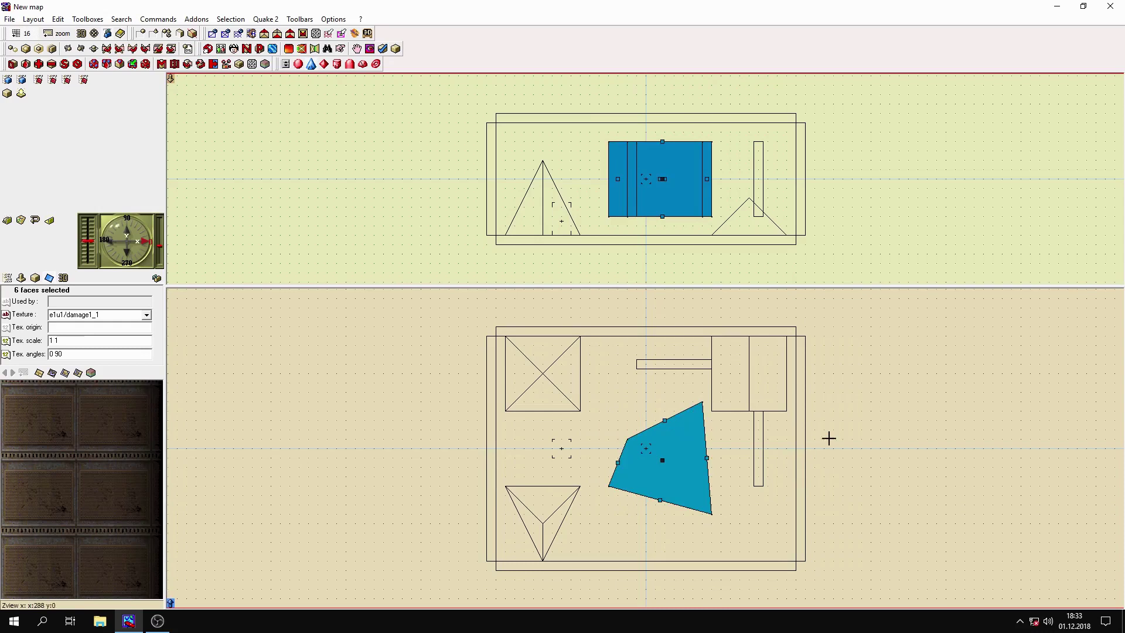
- Pull an upper corner of the irregular block down and inward in the side view, and move it onto the floor, centred at 44 -20 -48.57
click(710, 143)
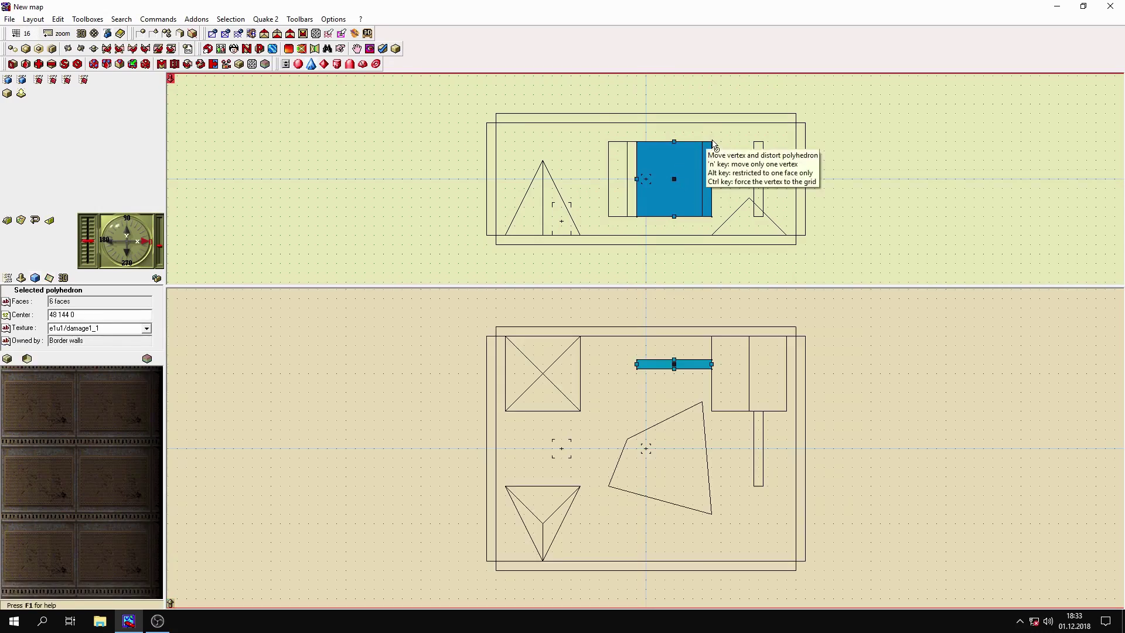
click(676, 163)
click(677, 163)
click(677, 163)
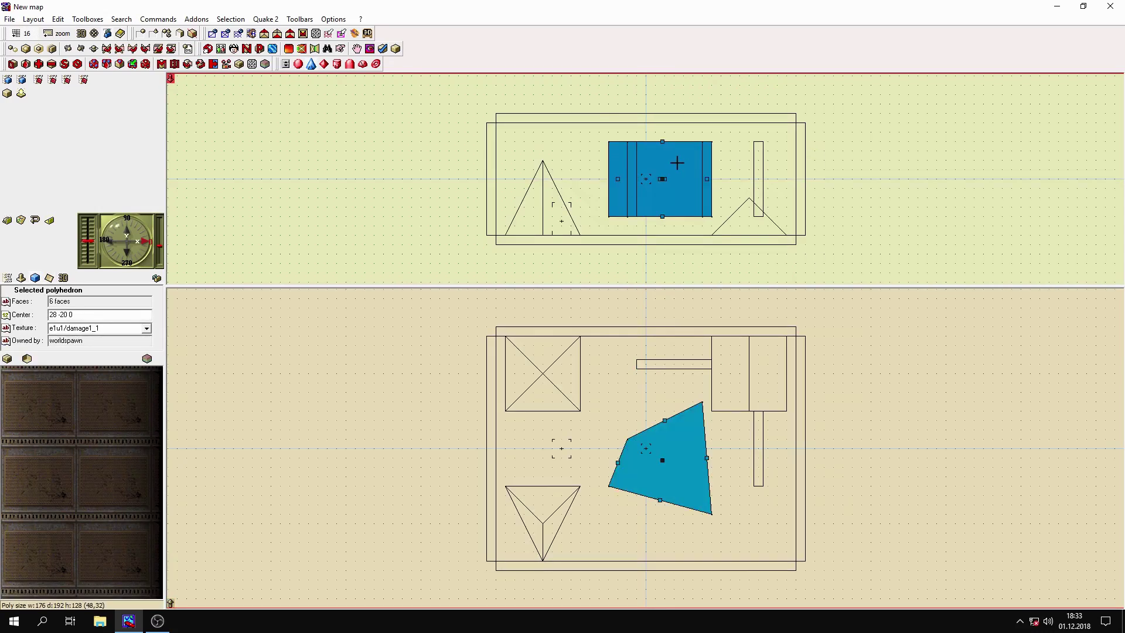
drag(702, 144, 678, 194)
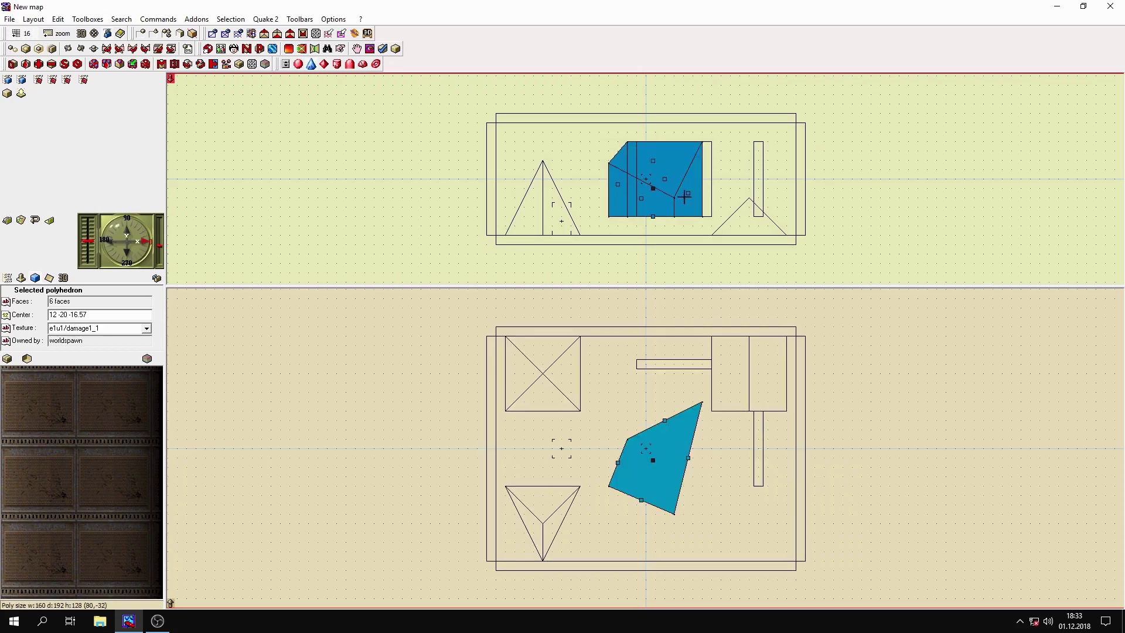
drag(652, 191, 671, 208)
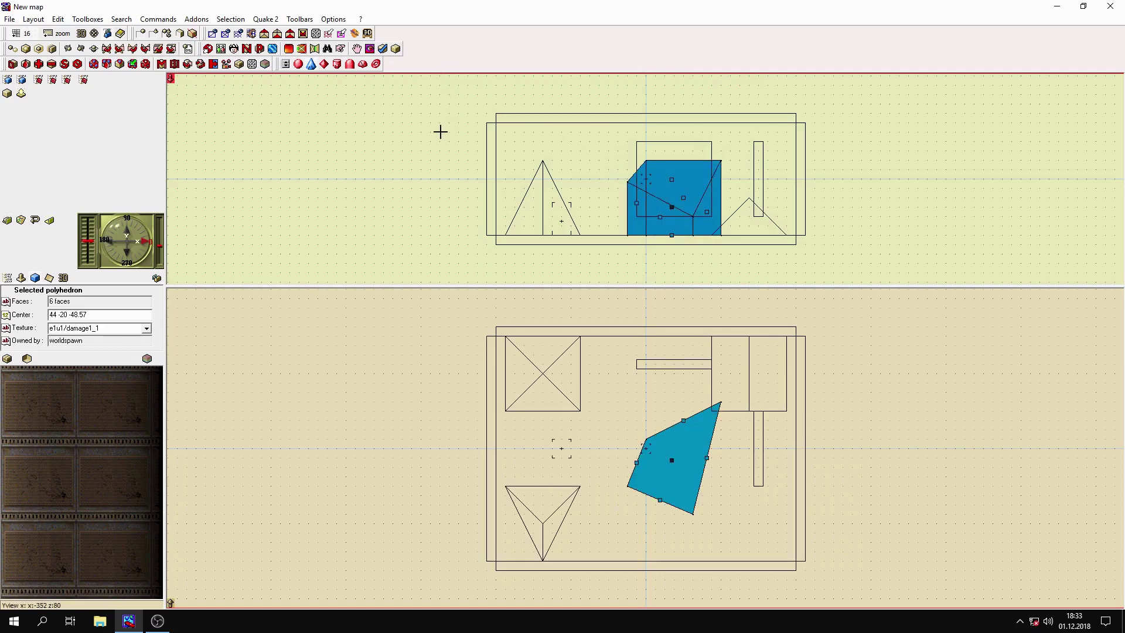
- Build and run the map with the Fastest (full bright) option, and walk through the room to examine the irregular block and the other shapes
click(266, 19)
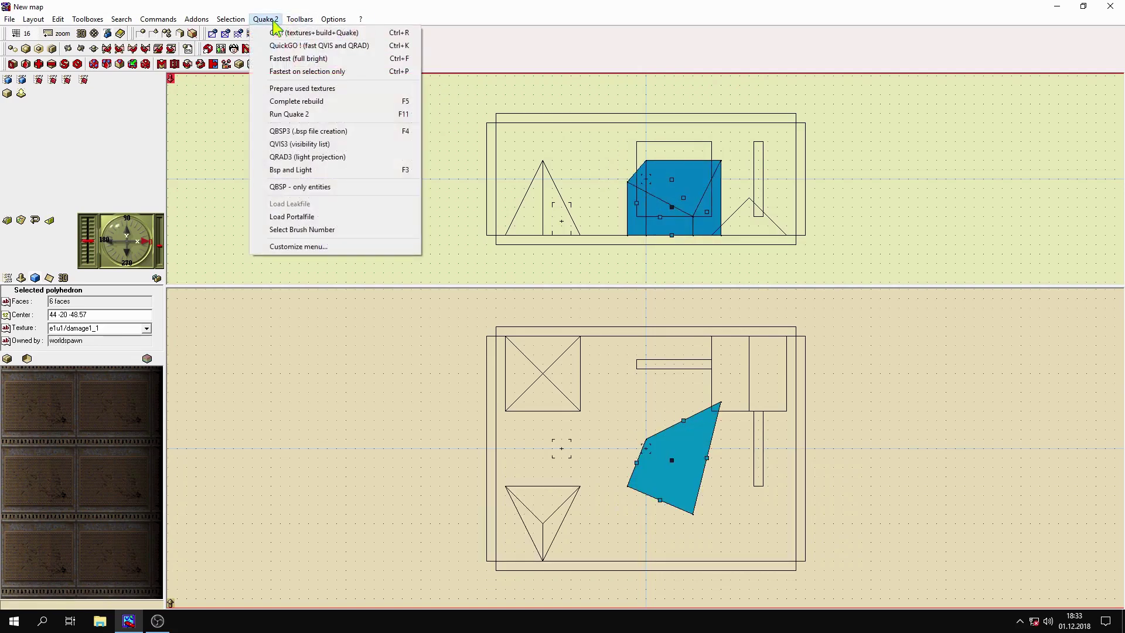
click(294, 58)
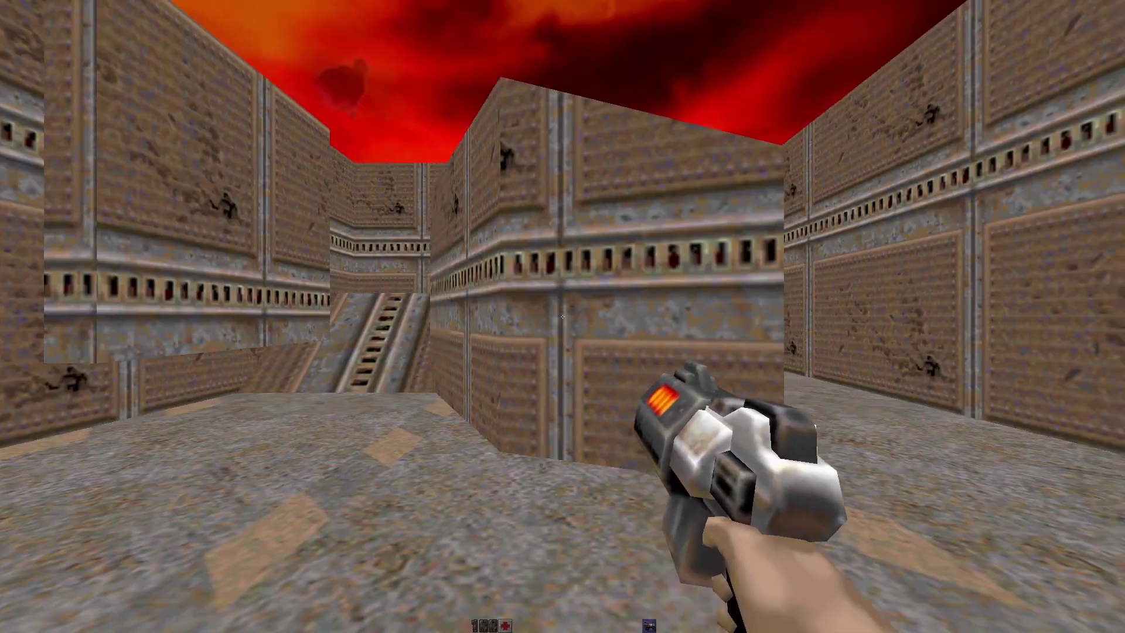
key(w)
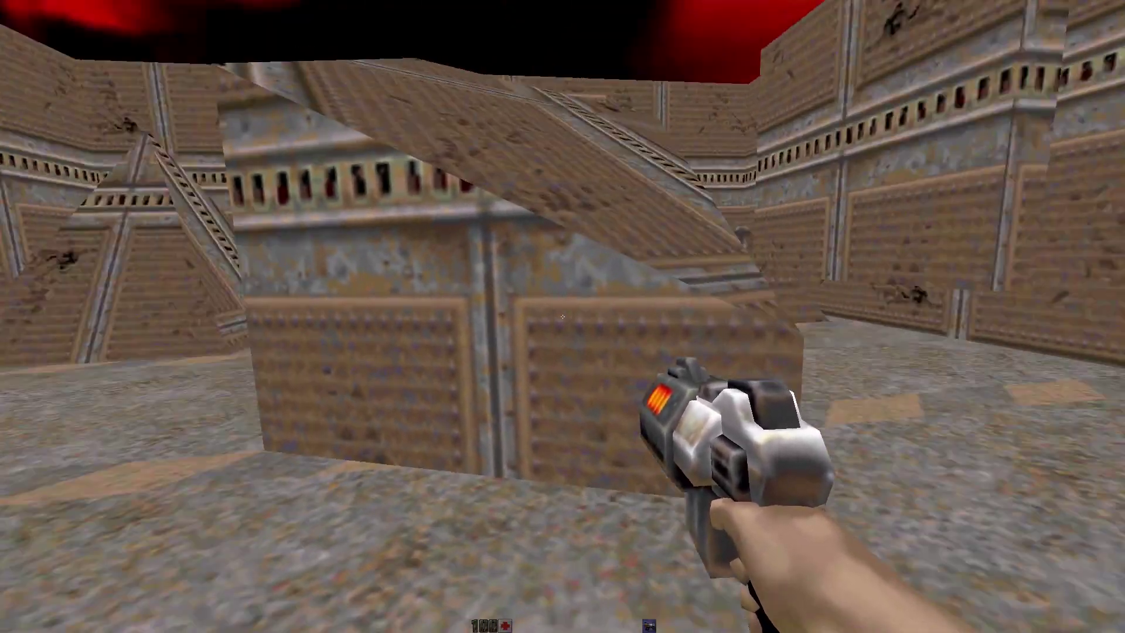
key(w)
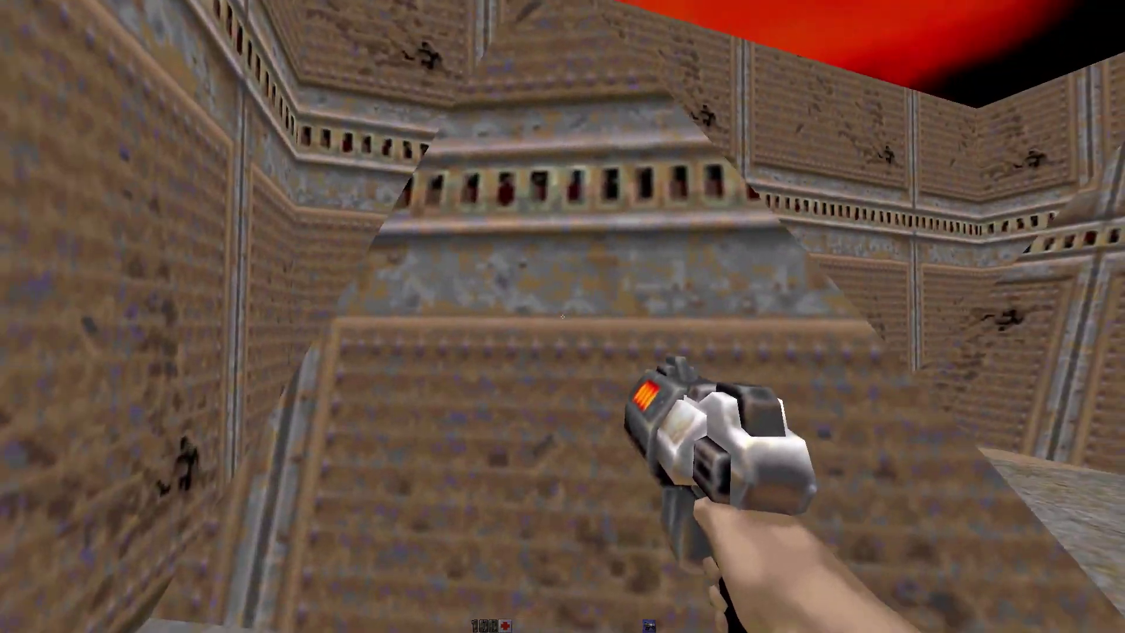
key(w)
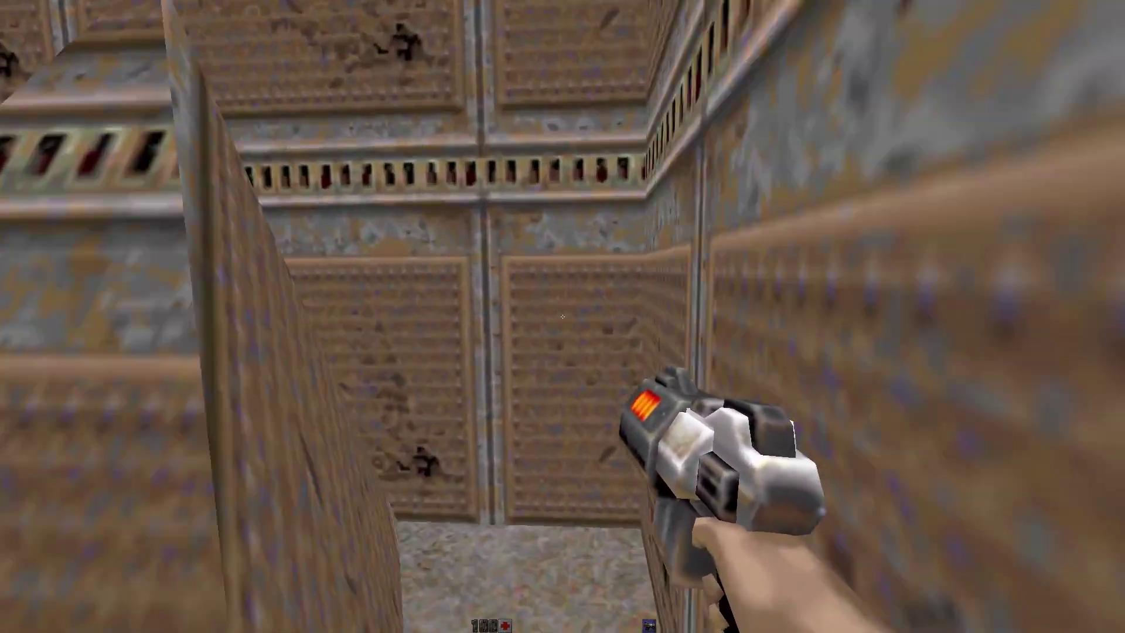
key(w)
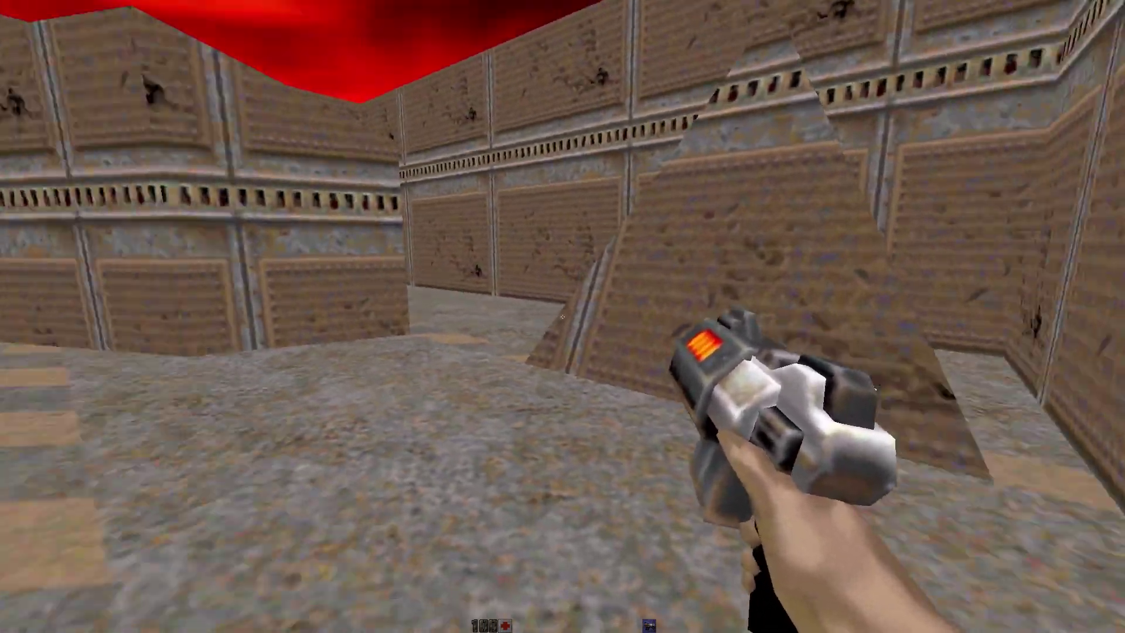
key(w)
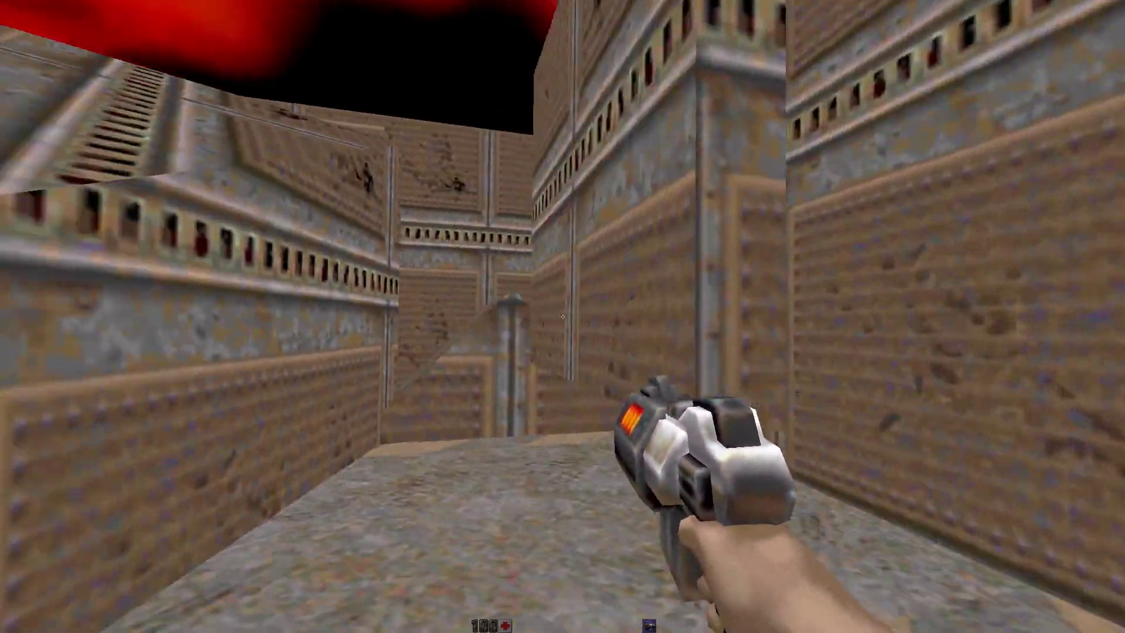
key(w)
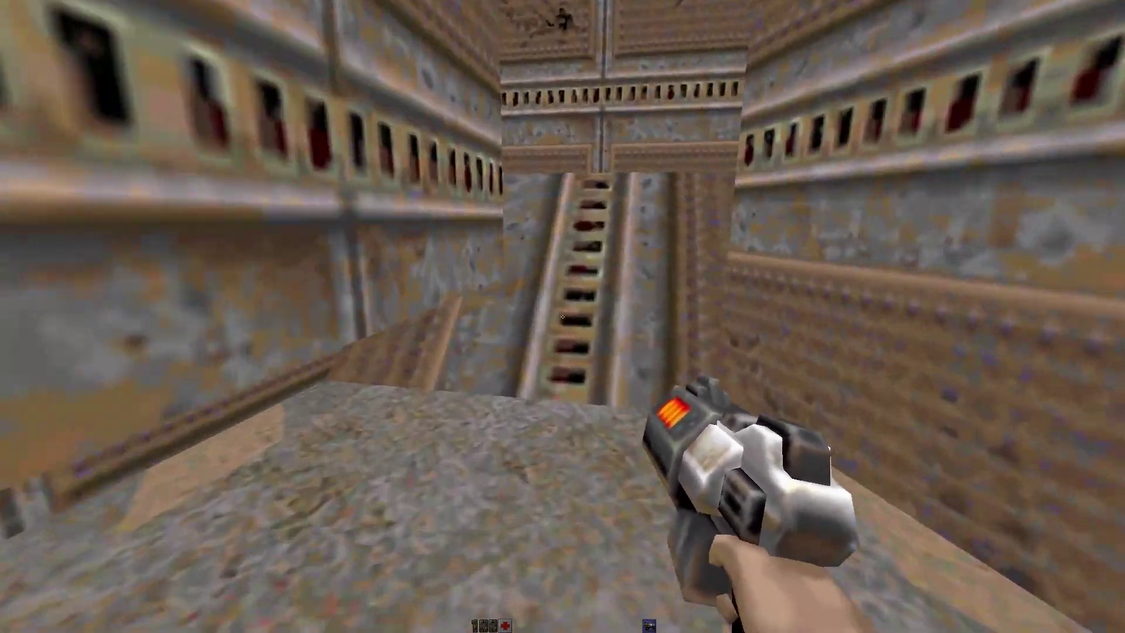
key(w)
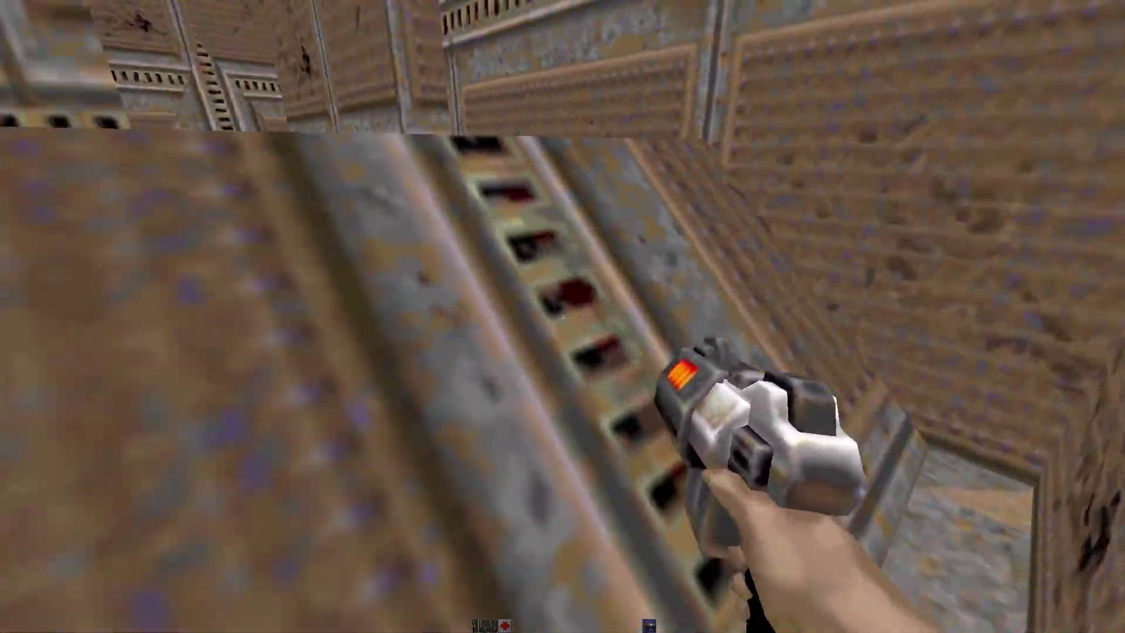
- Quit the running Quake 2 test of the map and return to the map editor
key(w)
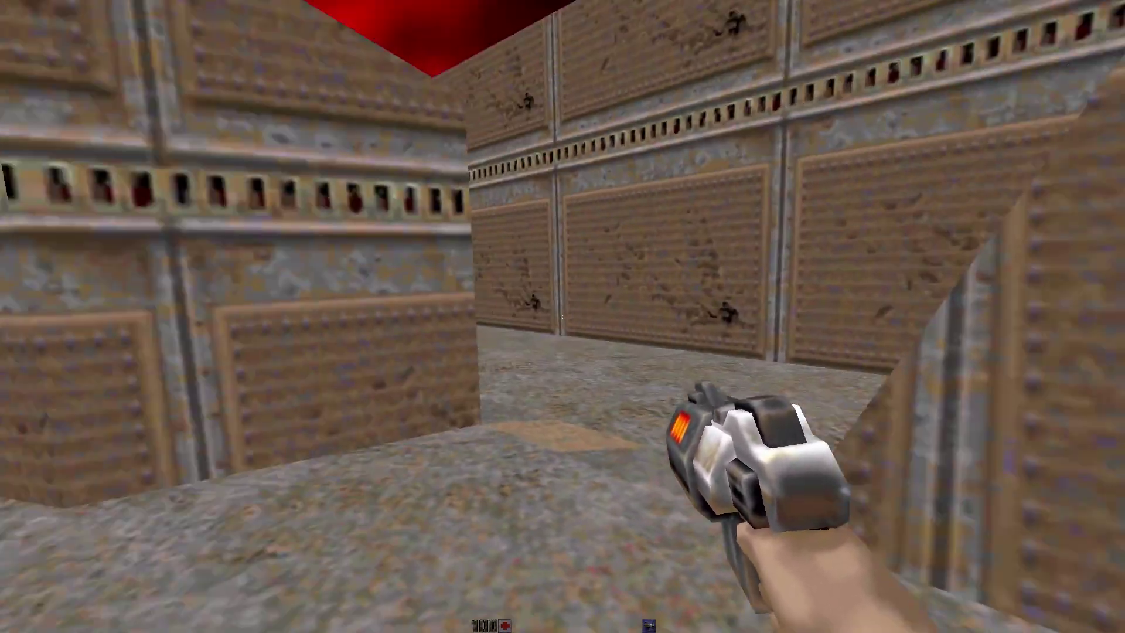
key(Escape)
key(Up)
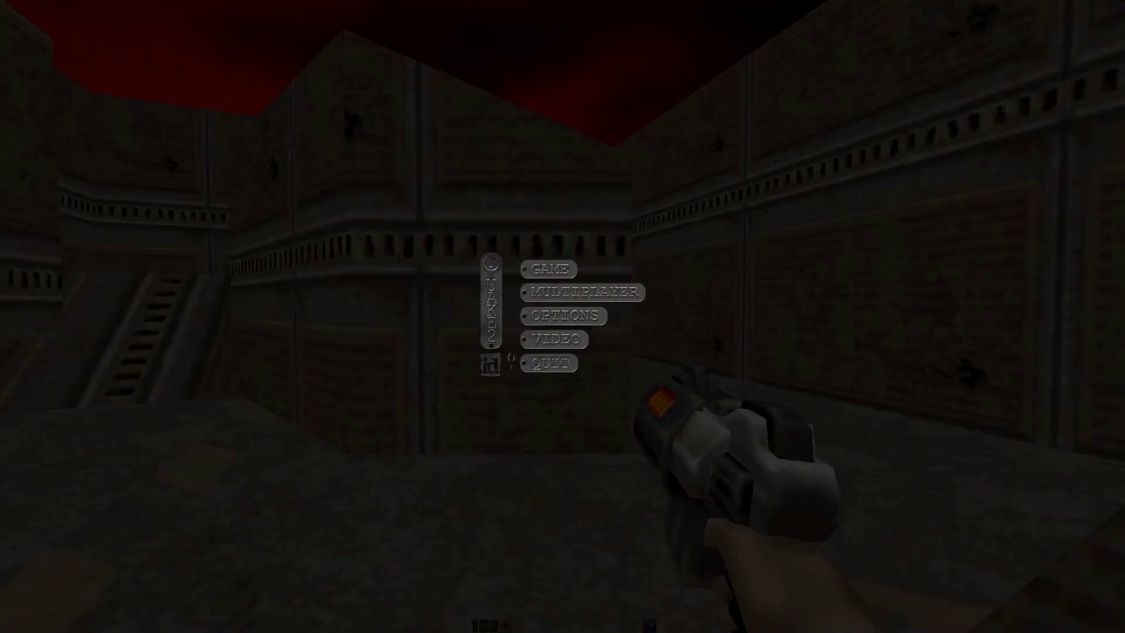
key(Return)
key(y)
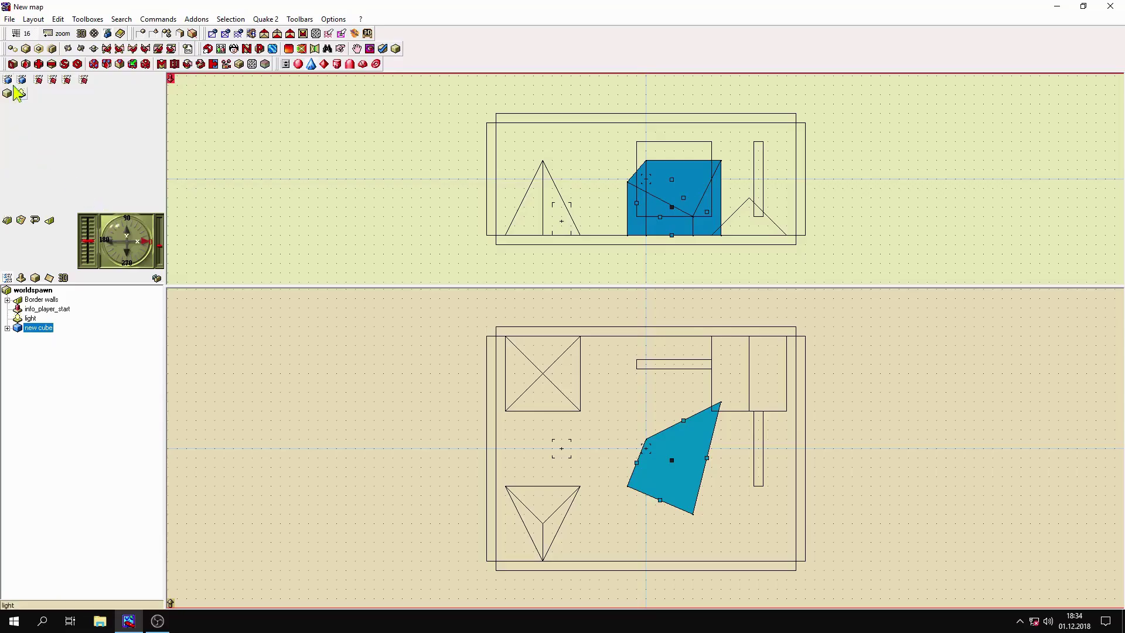
- Add a new 128-unit cube at the map origin and select its east face
click(9, 80)
mouse_move(21, 96)
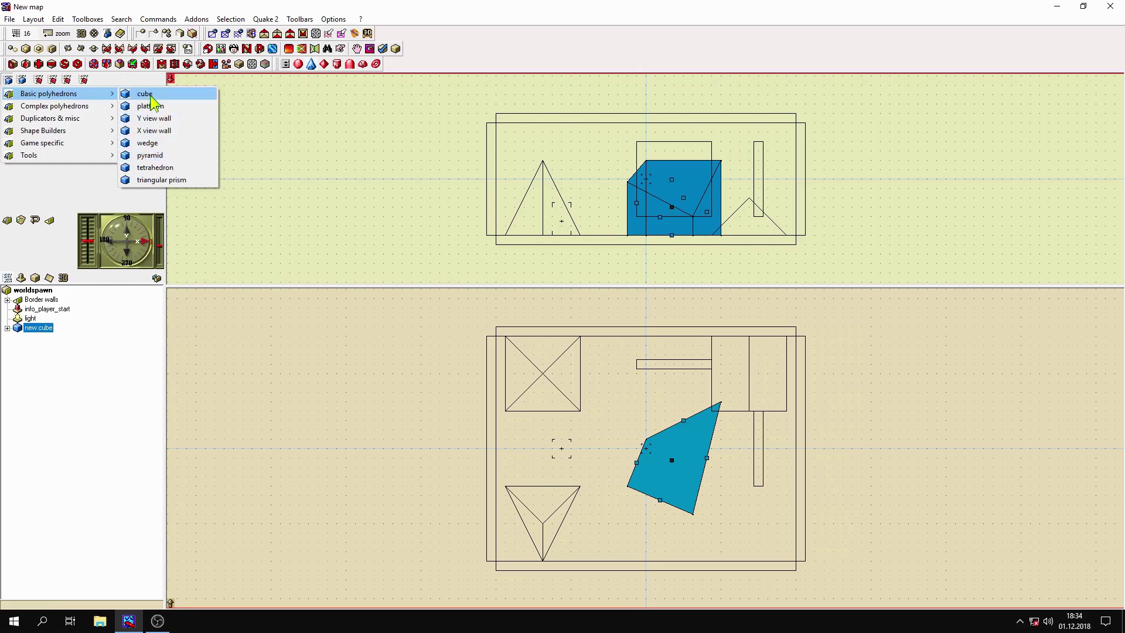
click(289, 196)
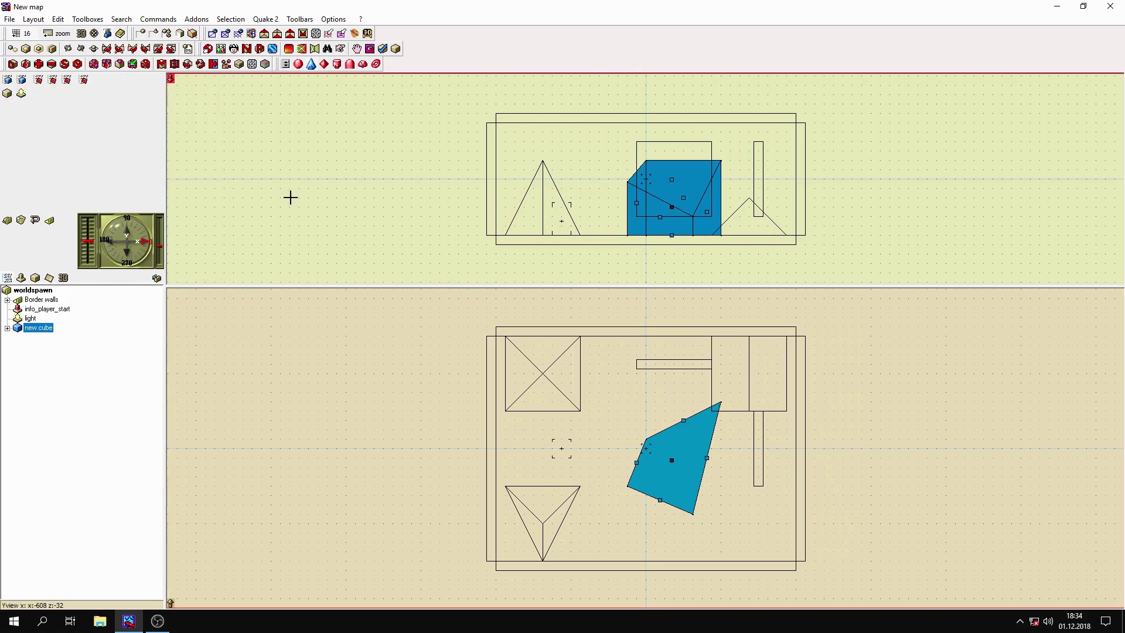
click(7, 95)
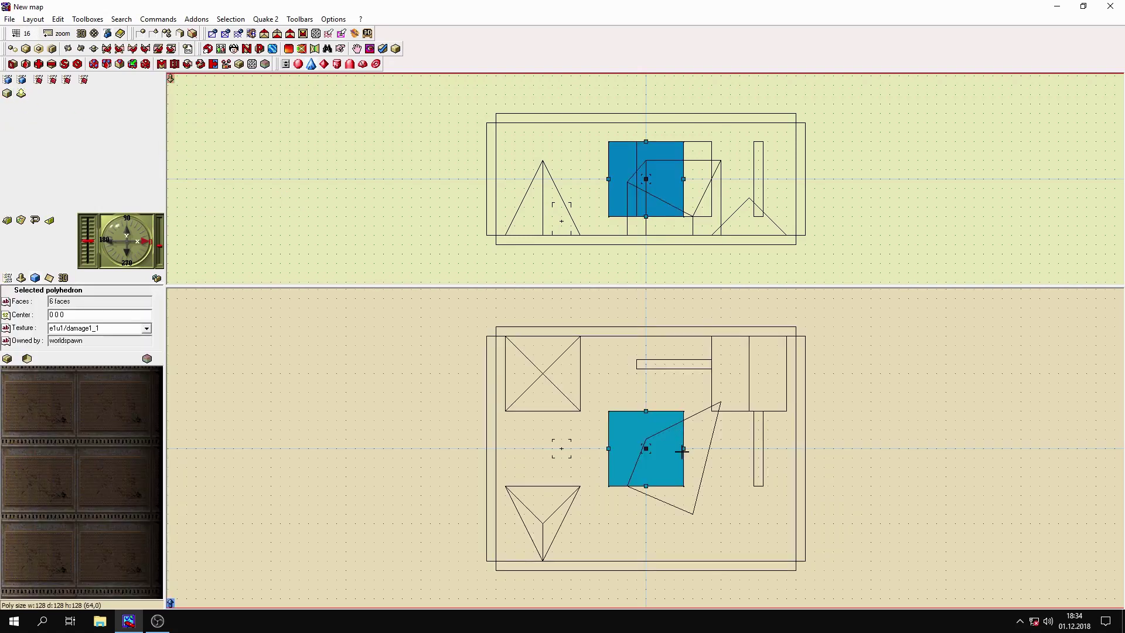
click(684, 449)
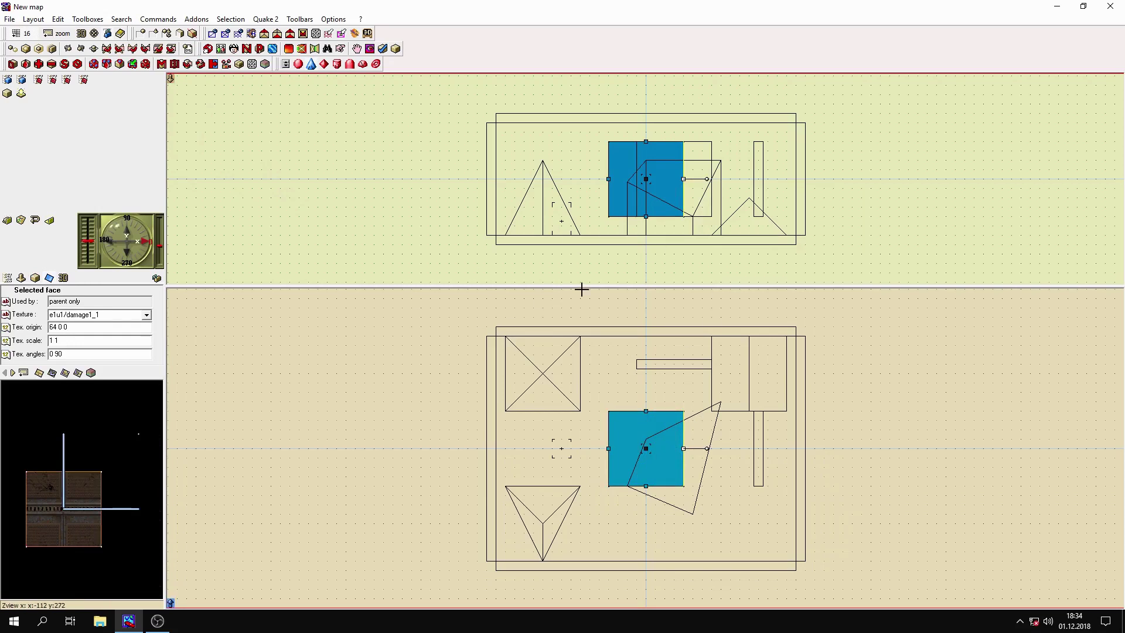
- Insert a 6-sided prism and move it outside the room to the west, centred at -480 32 0
click(8, 81)
mouse_move(23, 108)
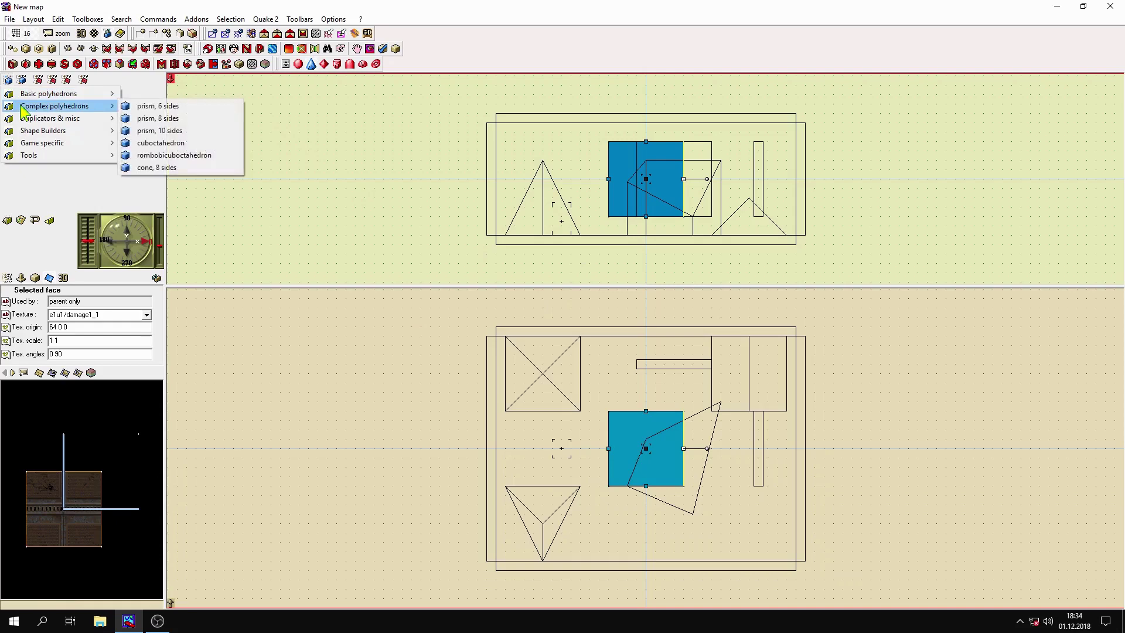
click(160, 108)
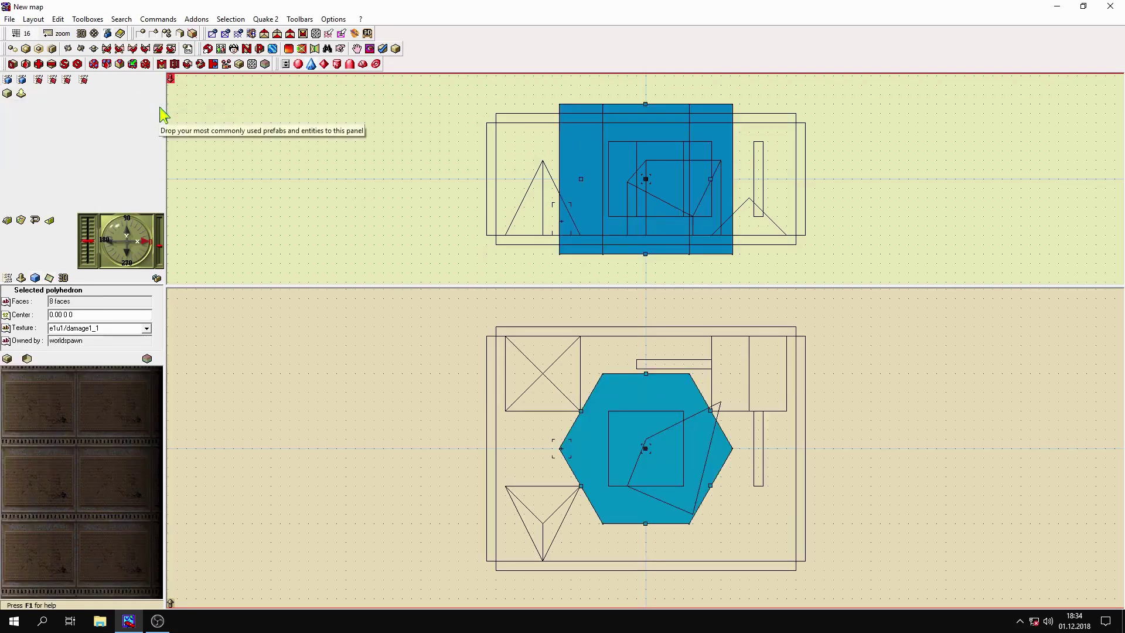
drag(648, 452, 363, 440)
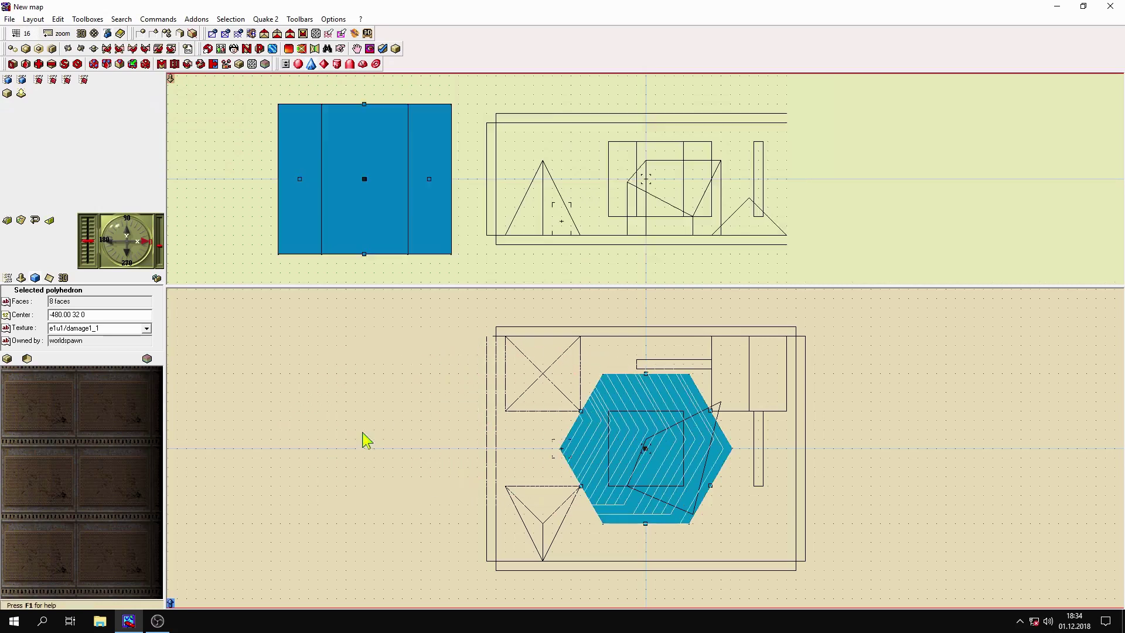
- Insert an 8-sided prism and move it outside the room to the east, centred at 464 32 0
click(9, 80)
mouse_move(26, 110)
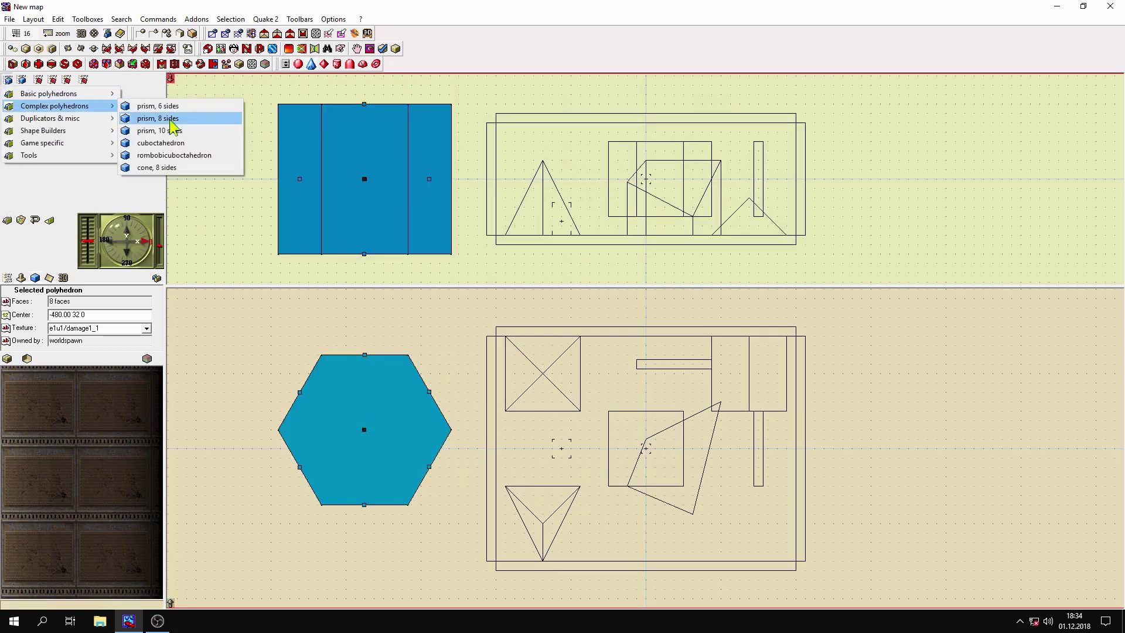
click(141, 115)
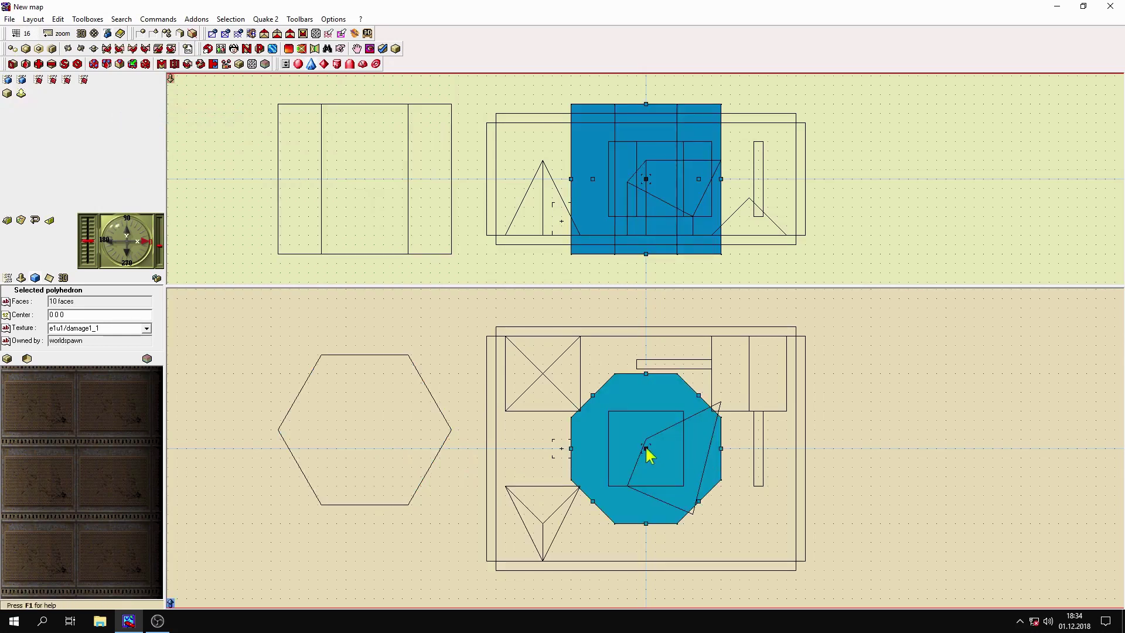
drag(646, 448, 918, 434)
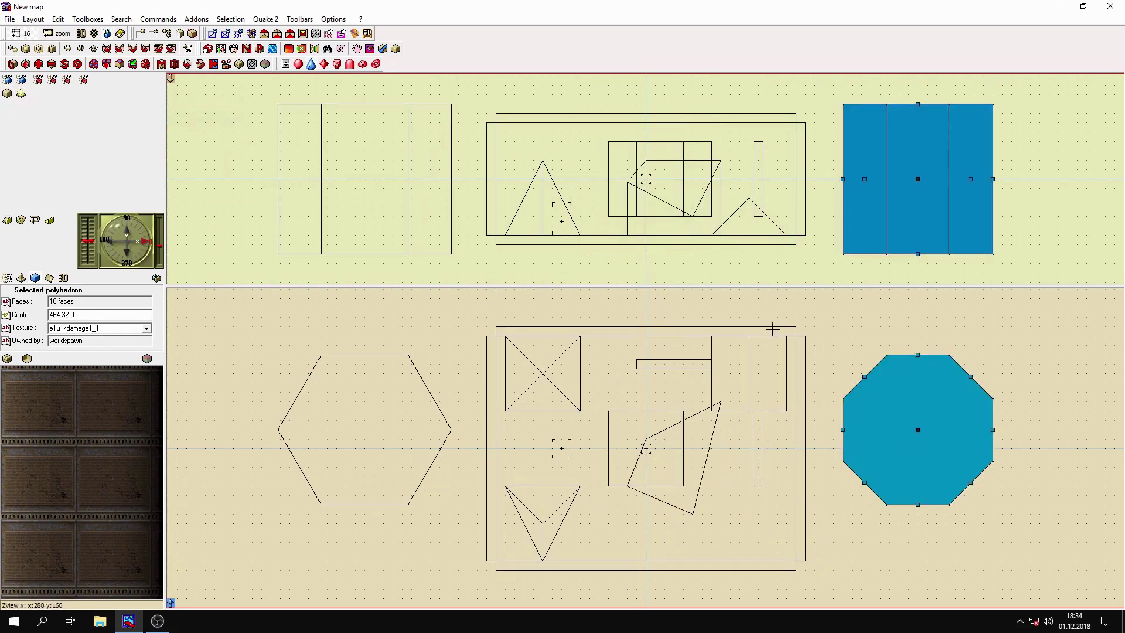
- Insert a 10-sided prism and move it beyond the 8-sided one, centred at 672 -96 0
click(9, 80)
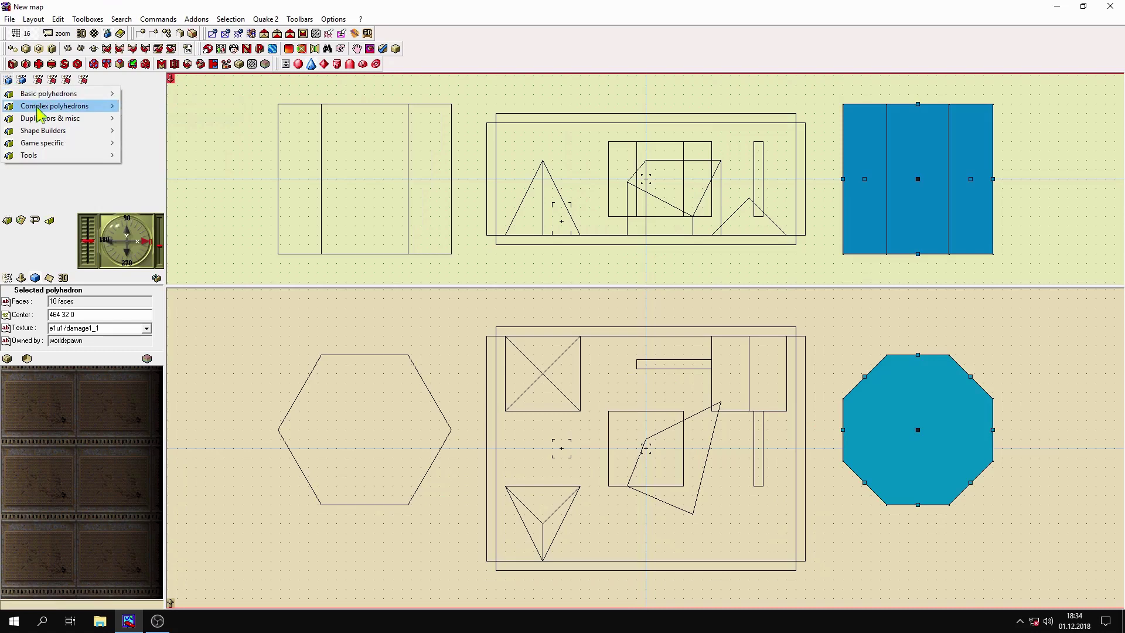
mouse_move(41, 108)
click(205, 133)
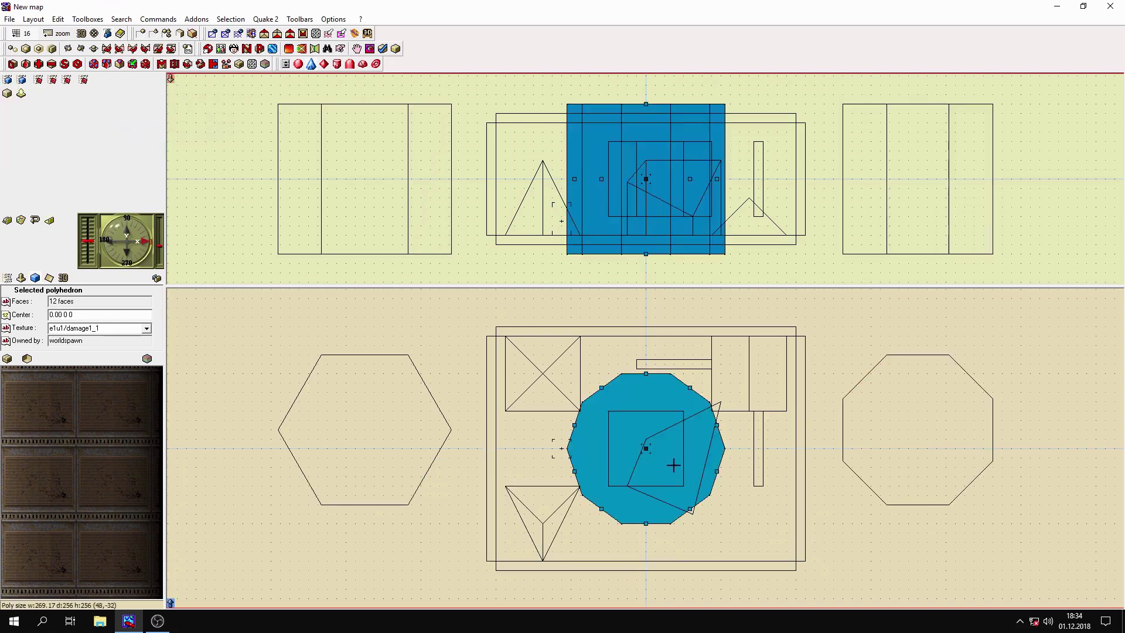
drag(649, 456, 1046, 512)
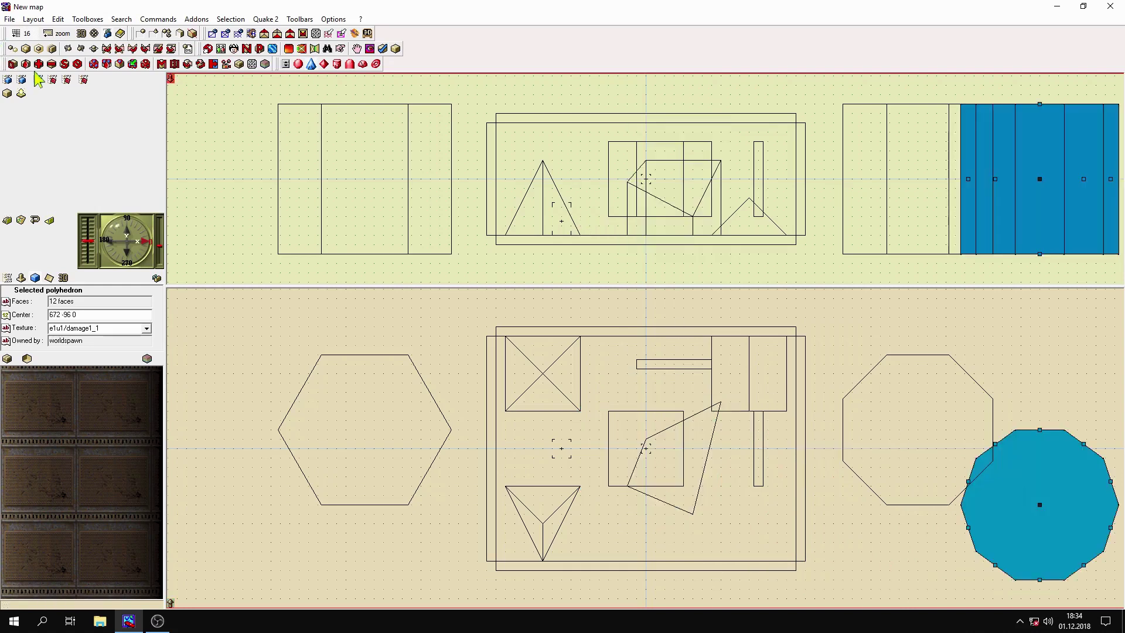
- Insert a cuboctahedron and move it from the origin toward the room's east wall
click(9, 80)
mouse_move(47, 108)
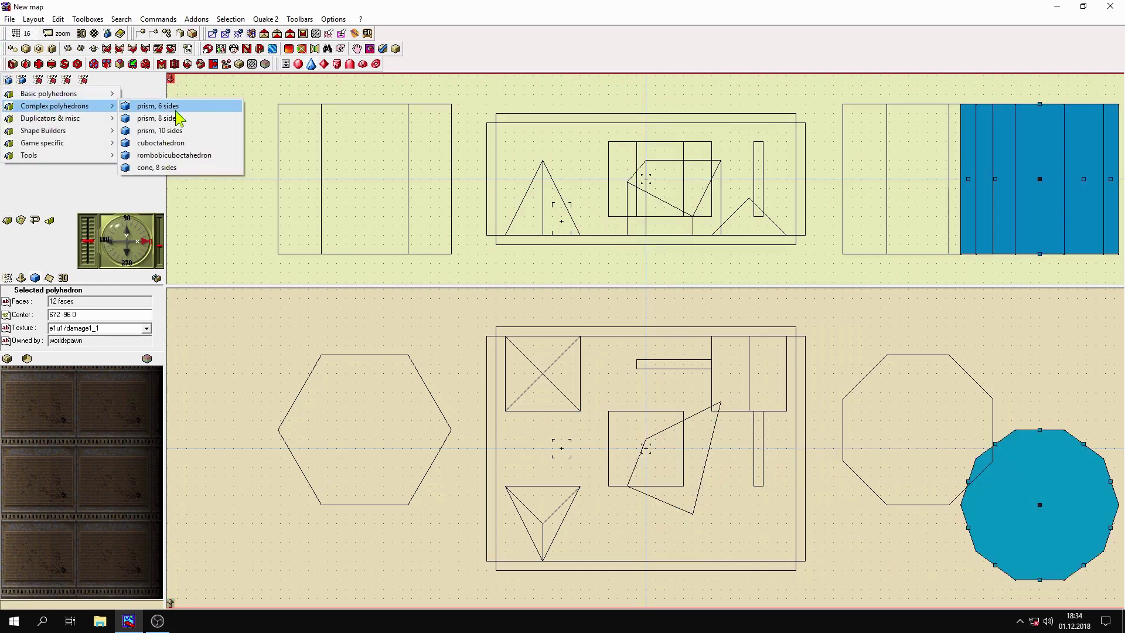
click(193, 143)
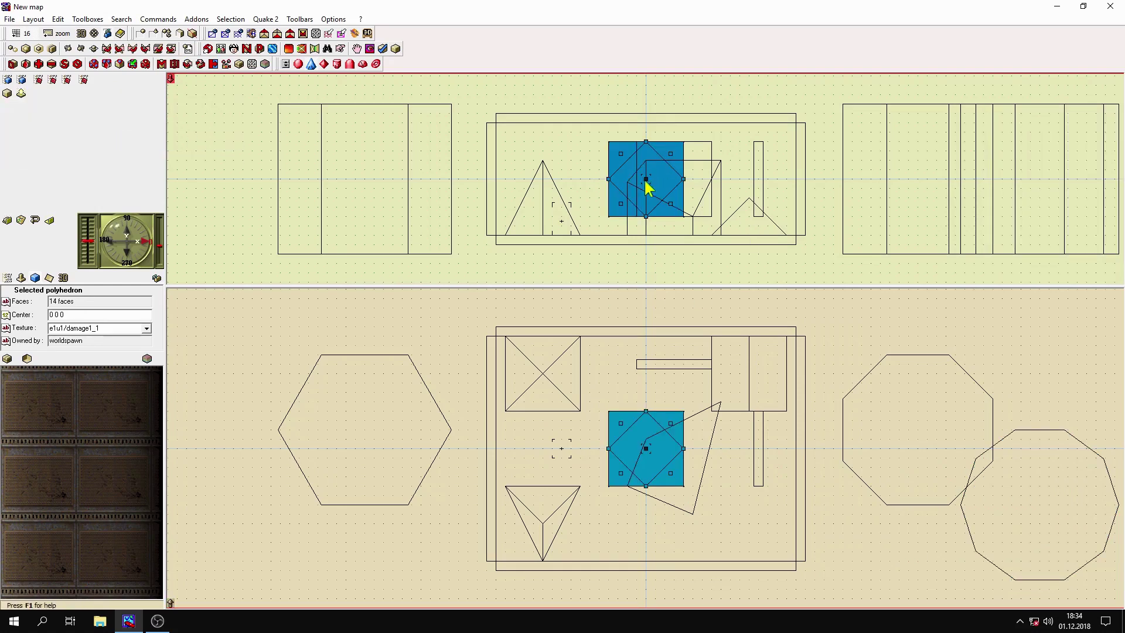
mouse_move(647, 186)
mouse_down()
mouse_move(660, 244)
mouse_move(703, 281)
mouse_move(751, 161)
mouse_up()
- Delete the irregular four-sided polyhedron that overlaps the cube in the middle of the room
click(686, 465)
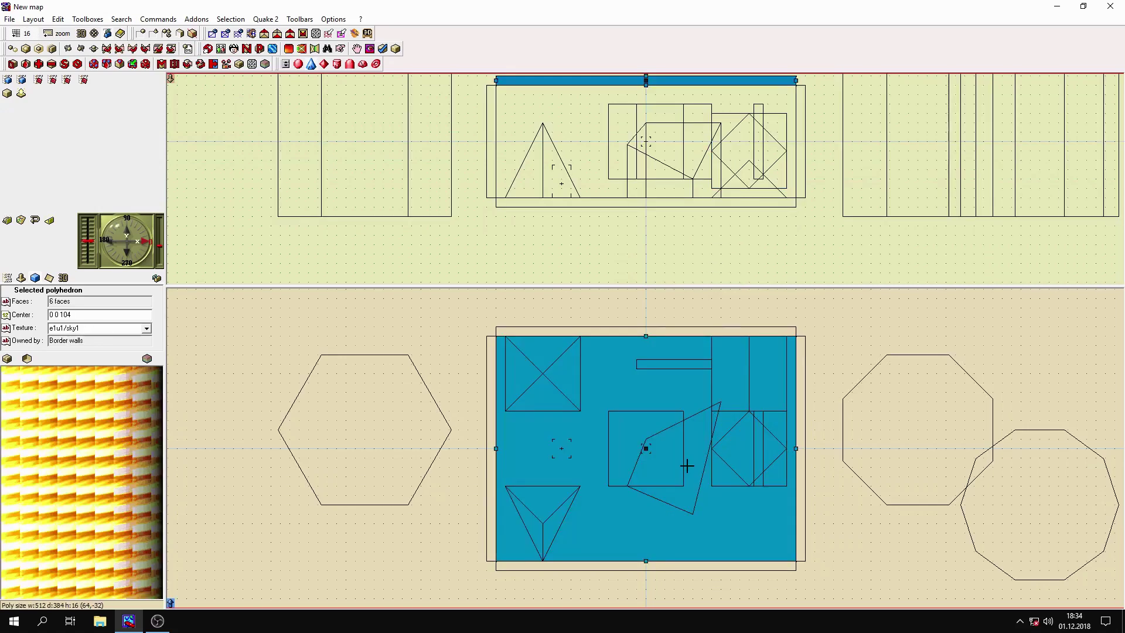
click(686, 465)
key(Delete)
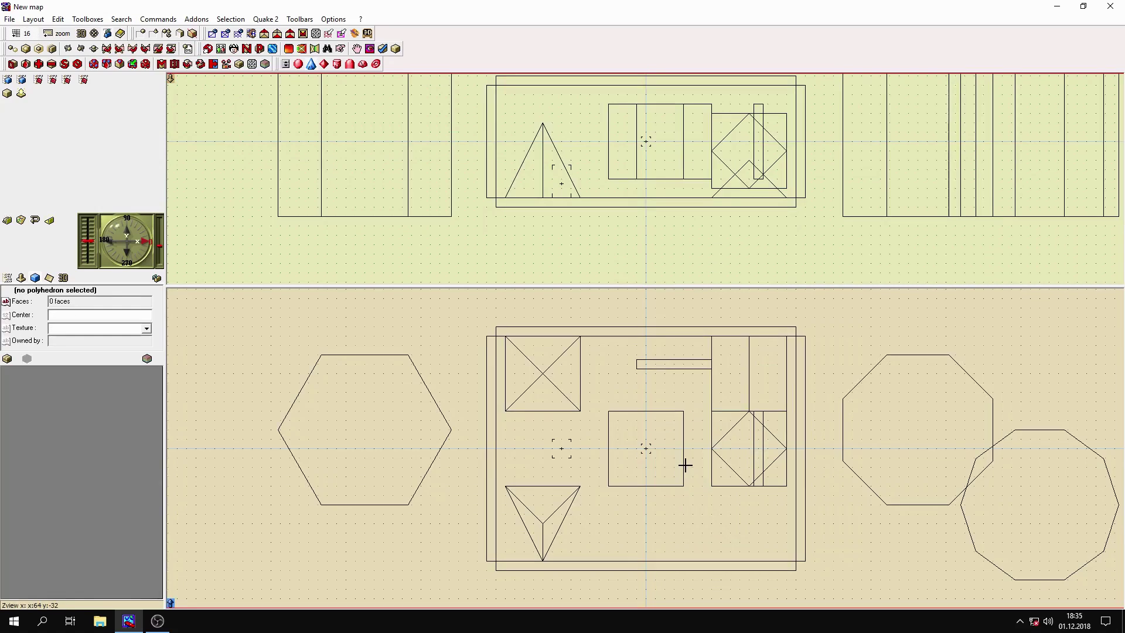
- Delete the 128-unit cube at the map origin
click(647, 465)
click(649, 465)
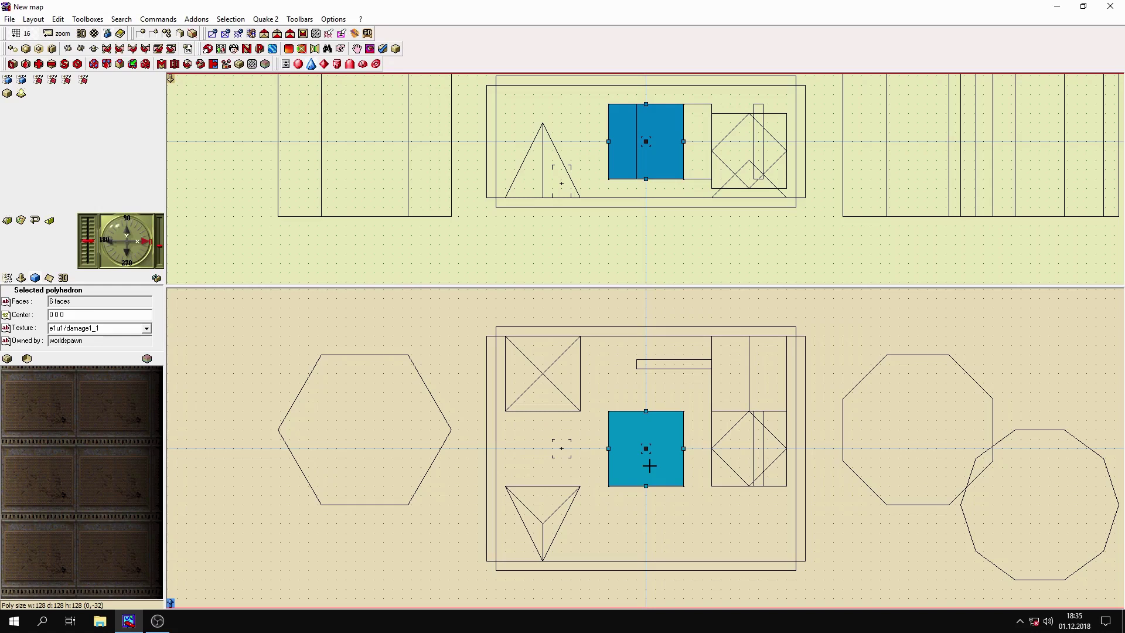
key(Delete)
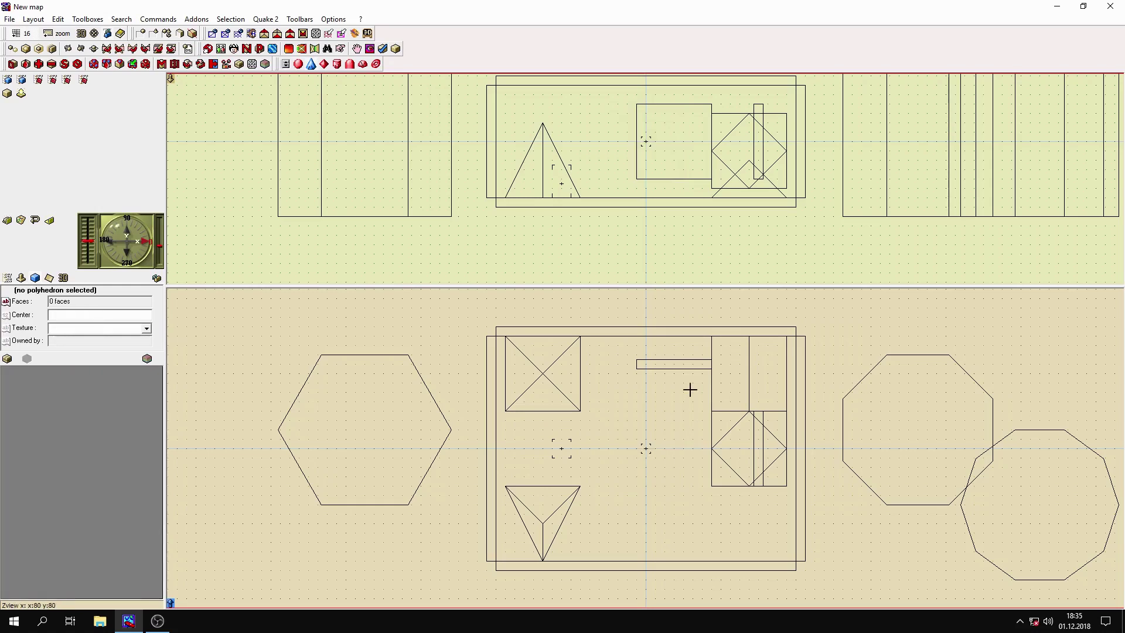
- Delete the triangular prism lying in the room's northeast corner
click(721, 381)
click(731, 379)
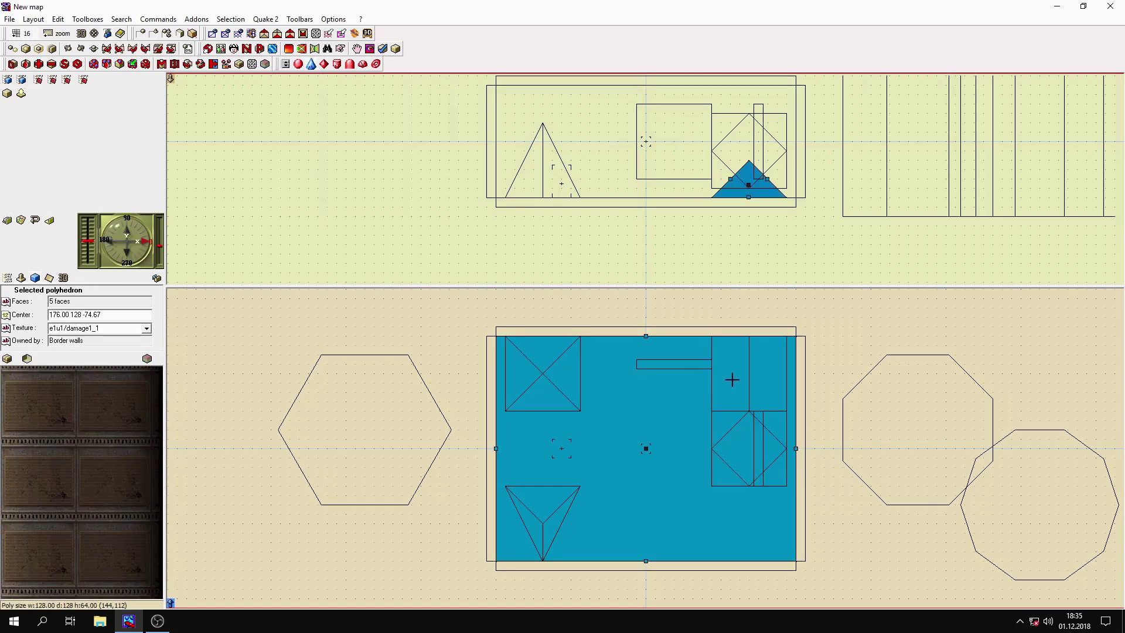
key(Delete)
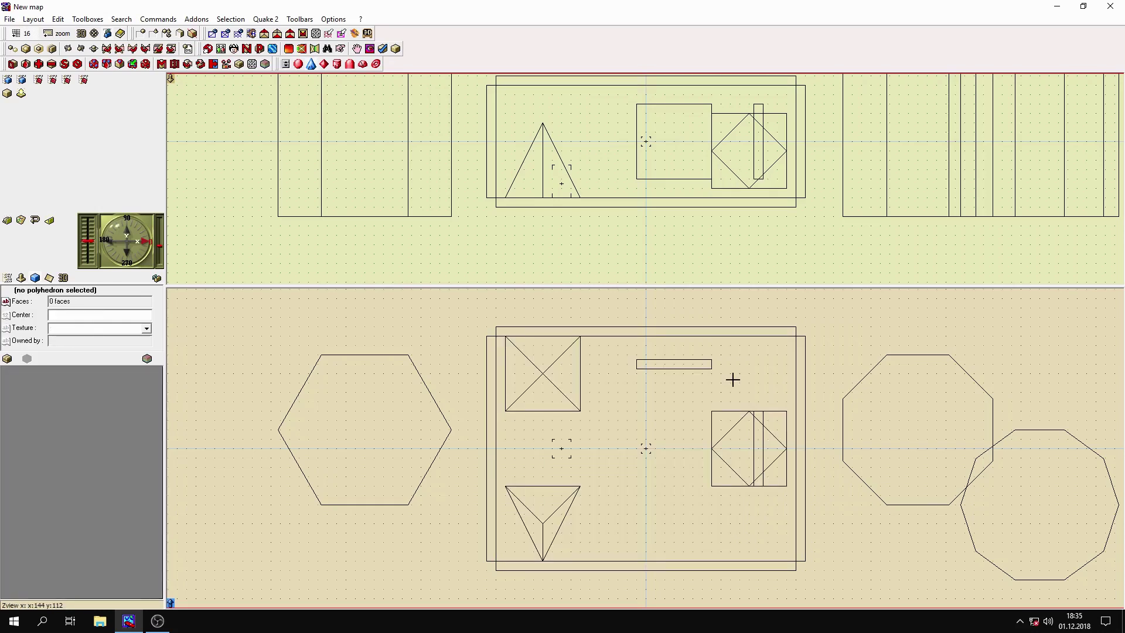
- Move the cuboctahedron southwest within the room, clear of the thin wall it overlaps
click(741, 446)
click(741, 446)
drag(741, 447, 674, 502)
- Delete the two thin walls standing inside the room, near its east and north sides
click(758, 443)
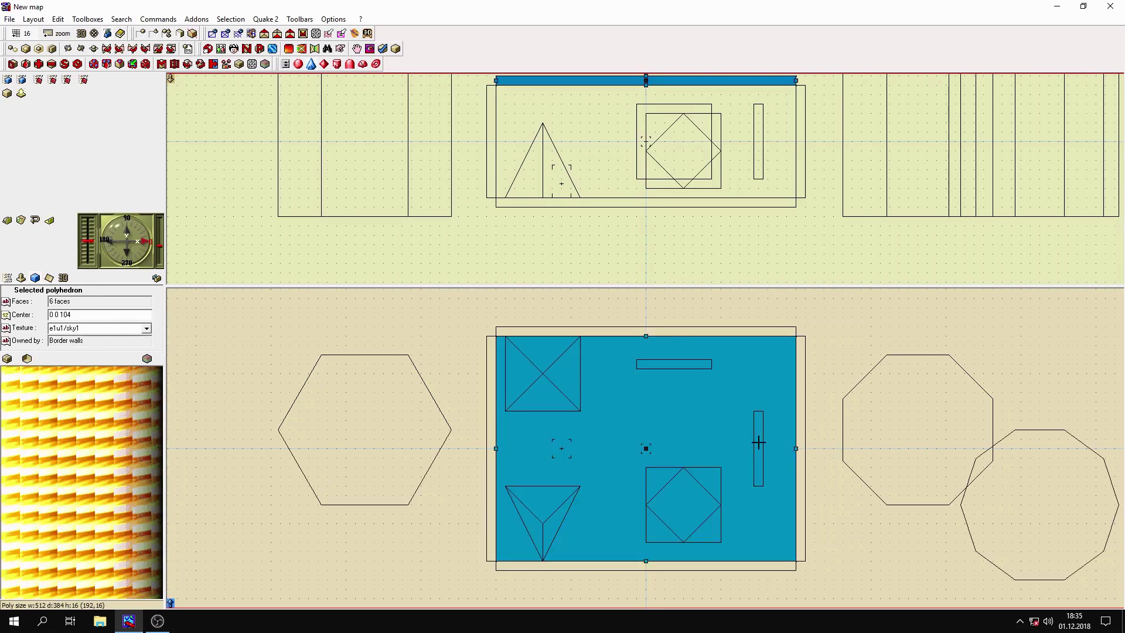
click(758, 443)
key(Delete)
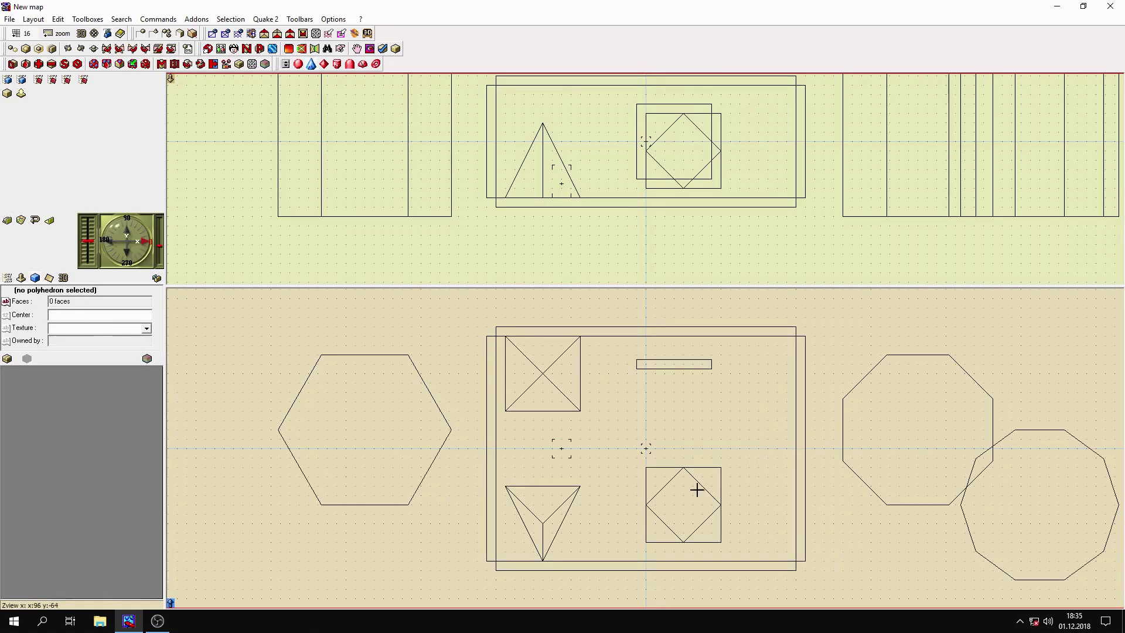
click(662, 369)
click(665, 365)
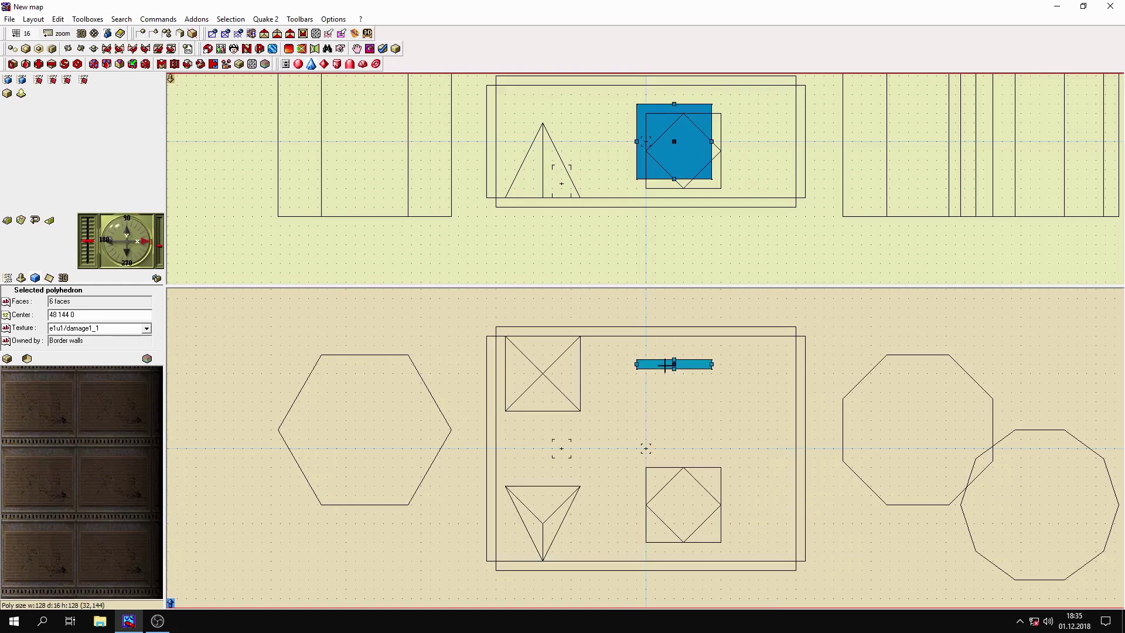
key(Delete)
- Delete the tetrahedron and the pyramid from the room's west corners
click(534, 507)
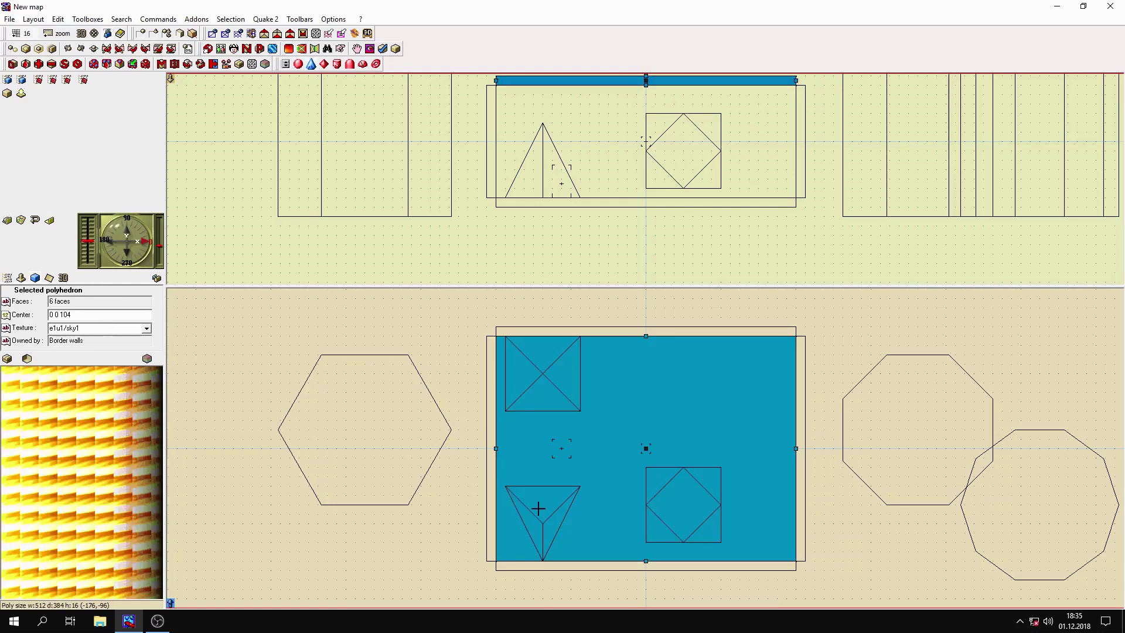
click(538, 509)
key(Delete)
click(550, 378)
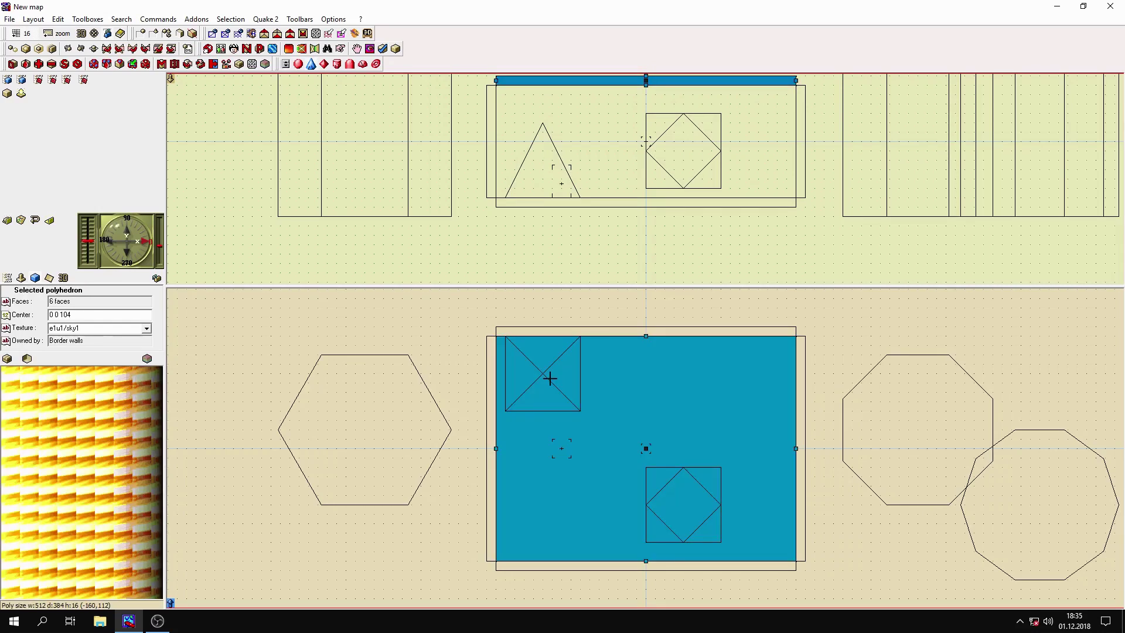
click(550, 378)
key(Delete)
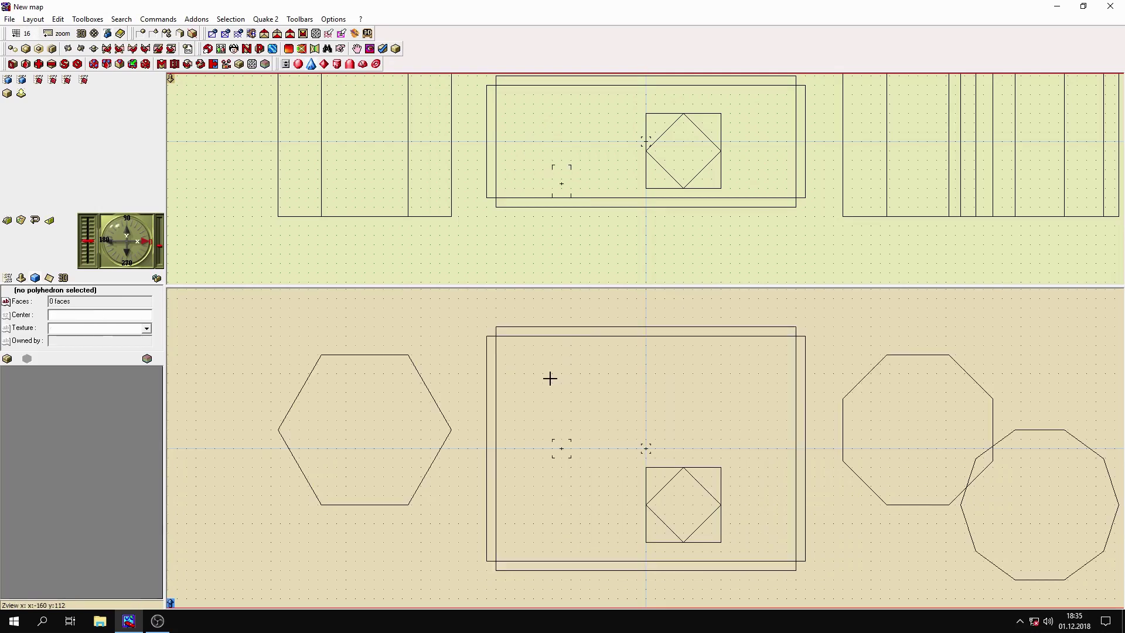
- Delete the 8-sided prism east of the room and the 6-sided prism west of it
click(876, 416)
right_click(876, 416)
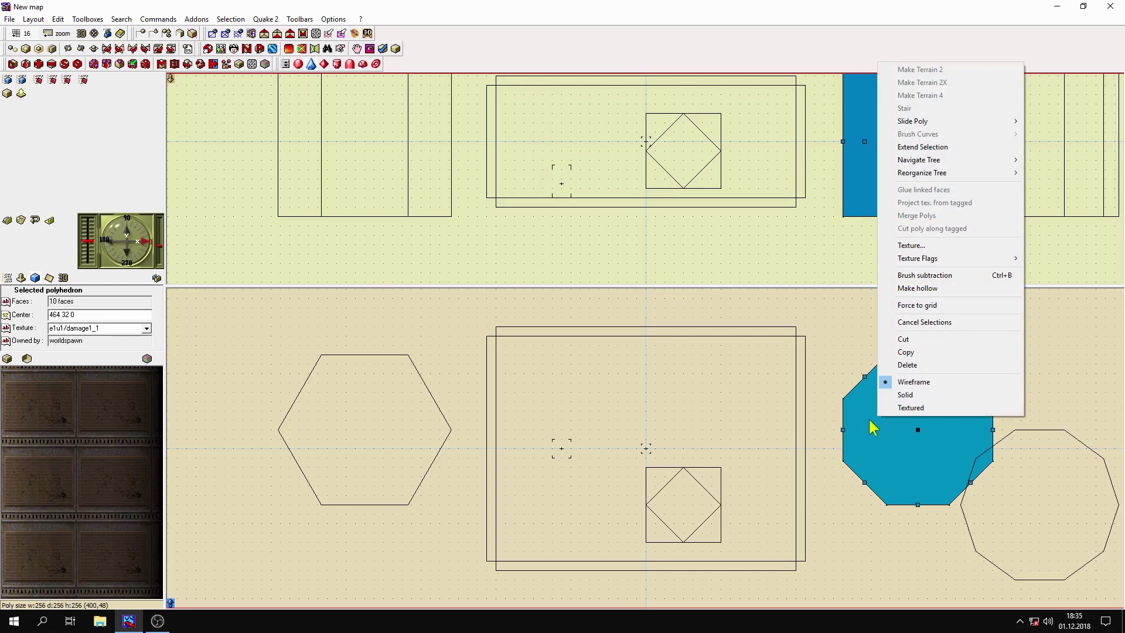
click(909, 366)
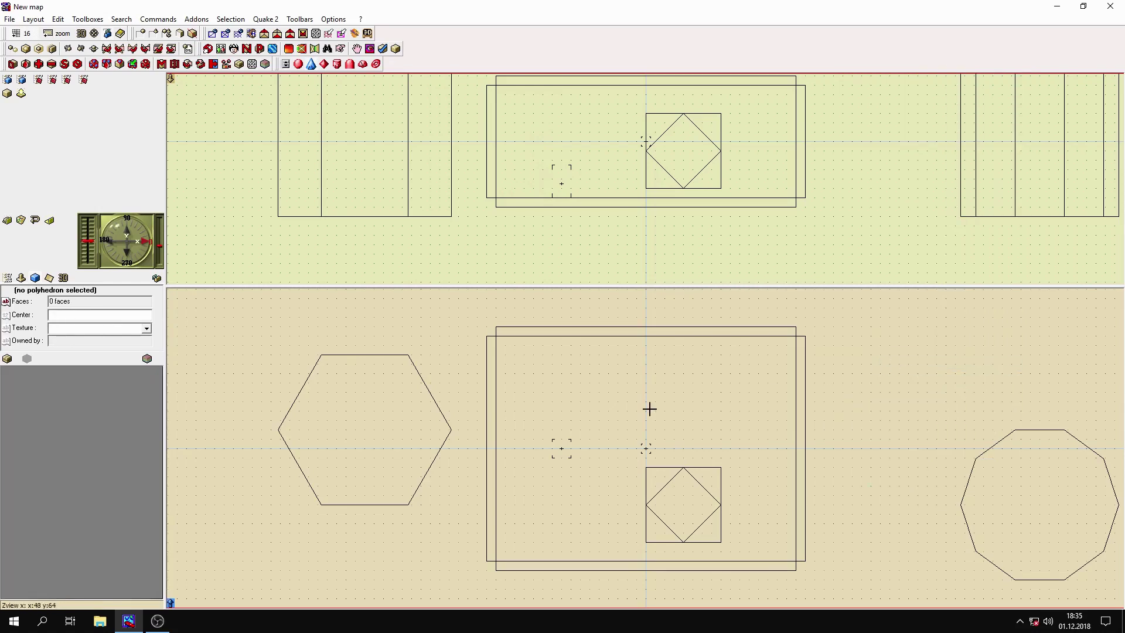
click(343, 438)
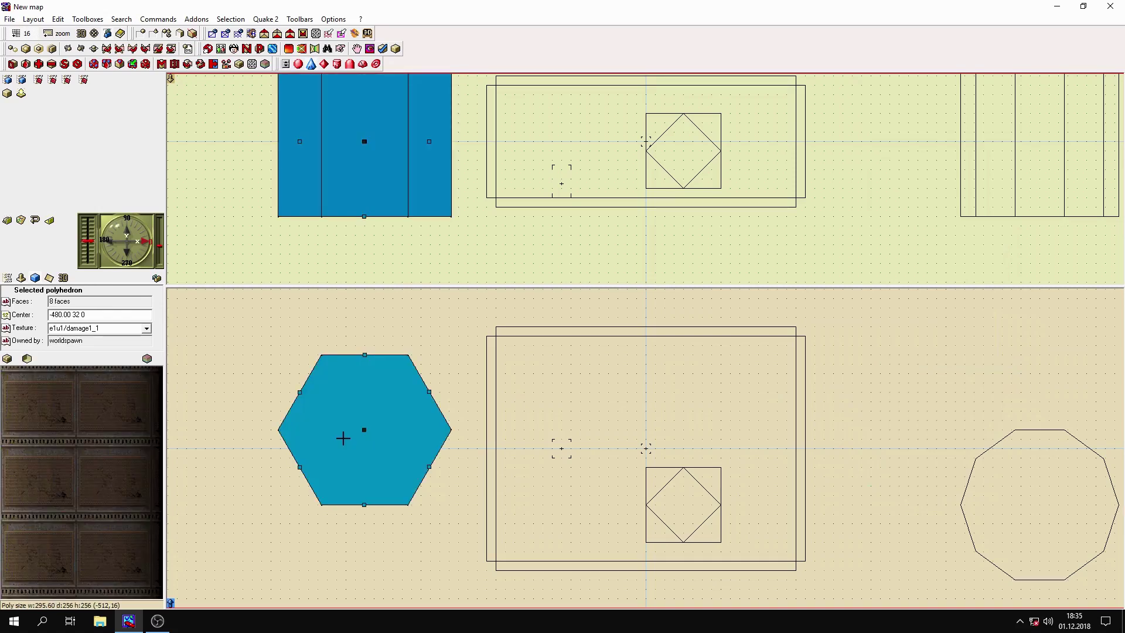
right_click(346, 436)
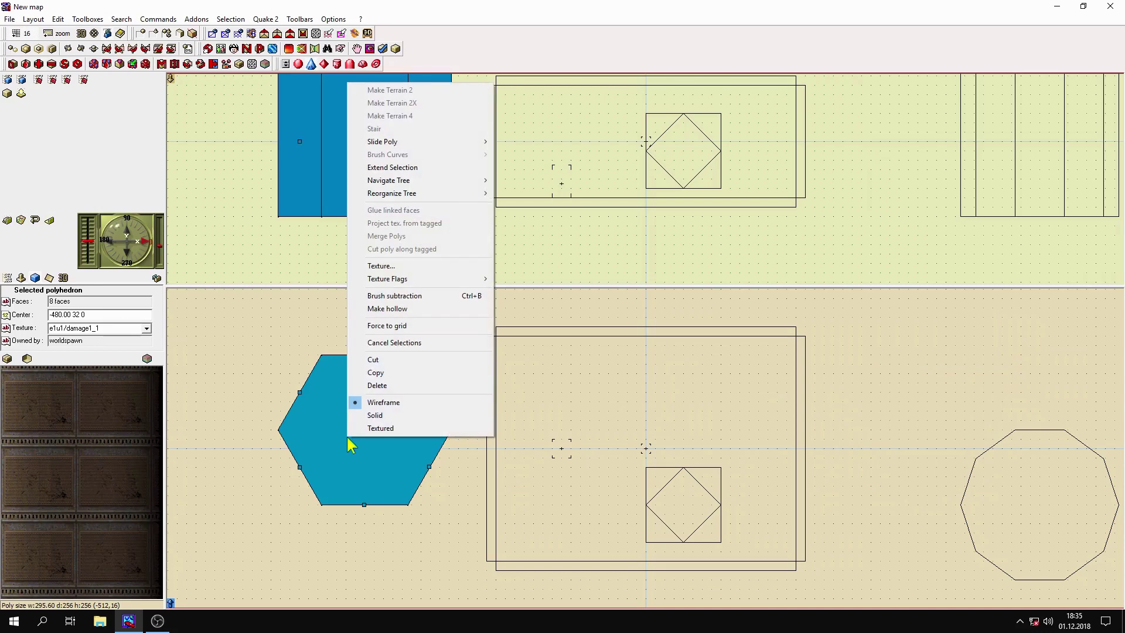
click(377, 387)
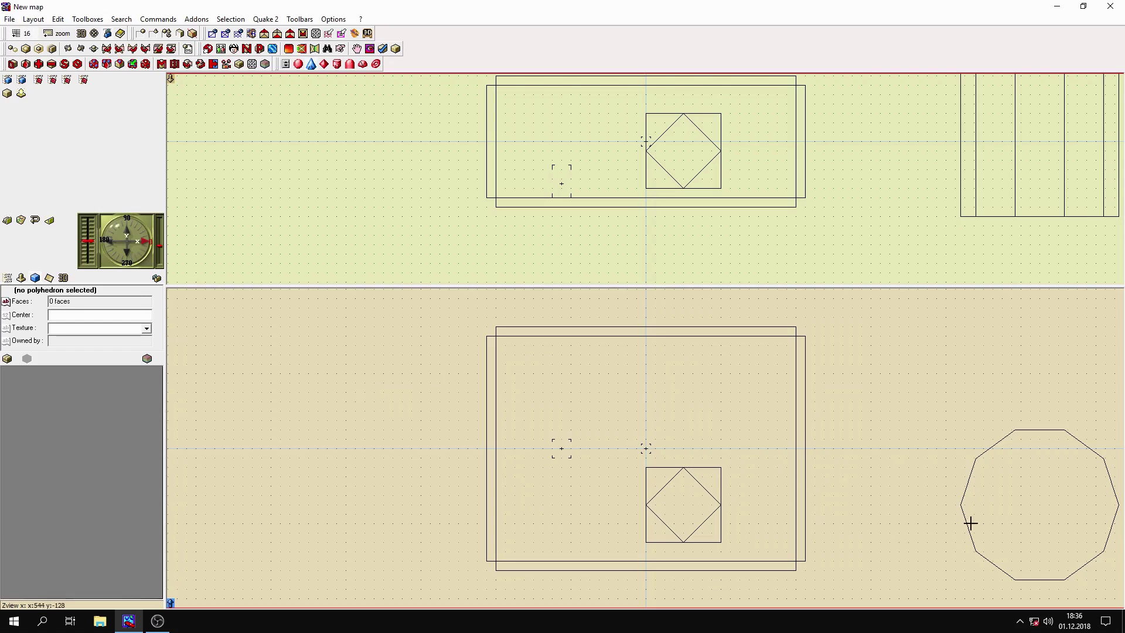
- Delete the 10-sided prism standing outside the room to the east
click(988, 512)
key(Delete)
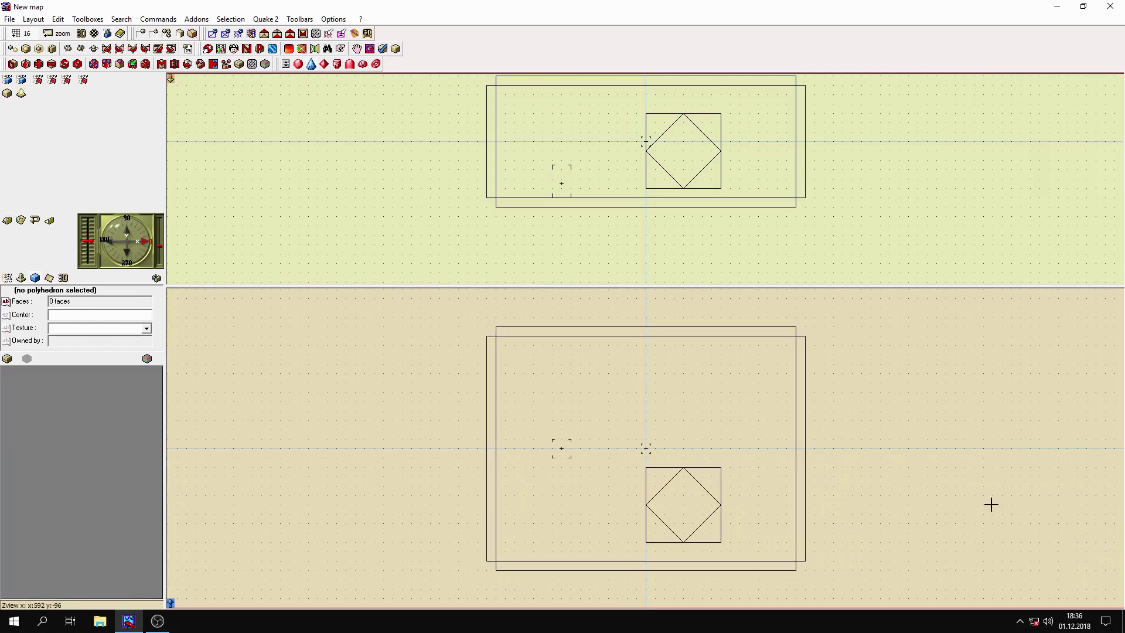
- Insert a rombobicuboctahedron from the complex polyhedrons and move it northeast to center 96 48 -64
click(8, 80)
mouse_move(53, 106)
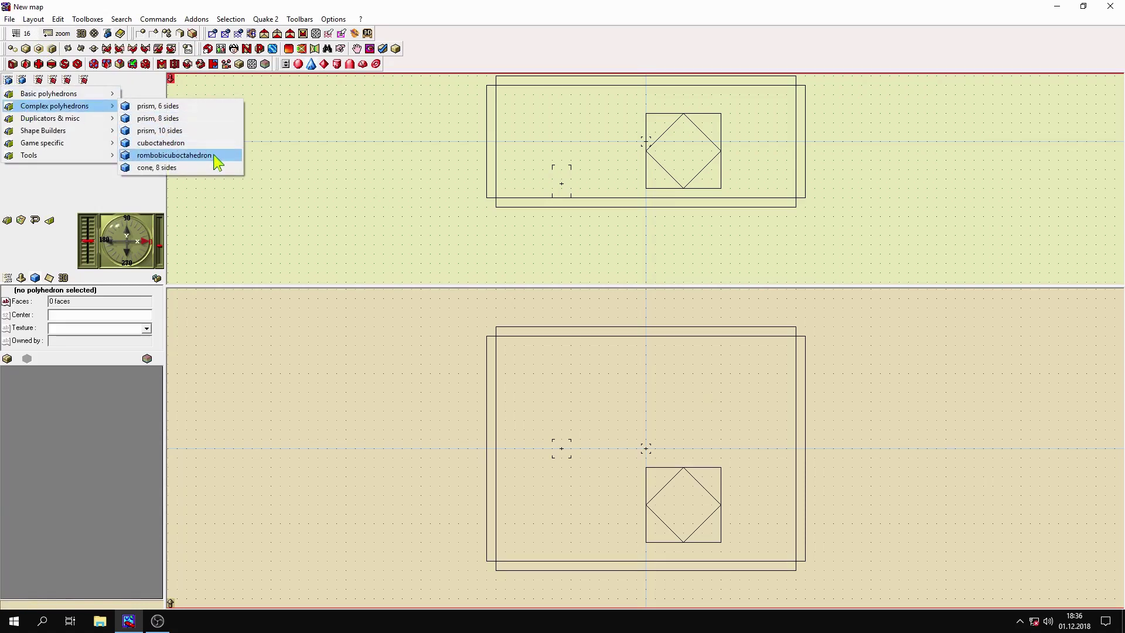
click(174, 156)
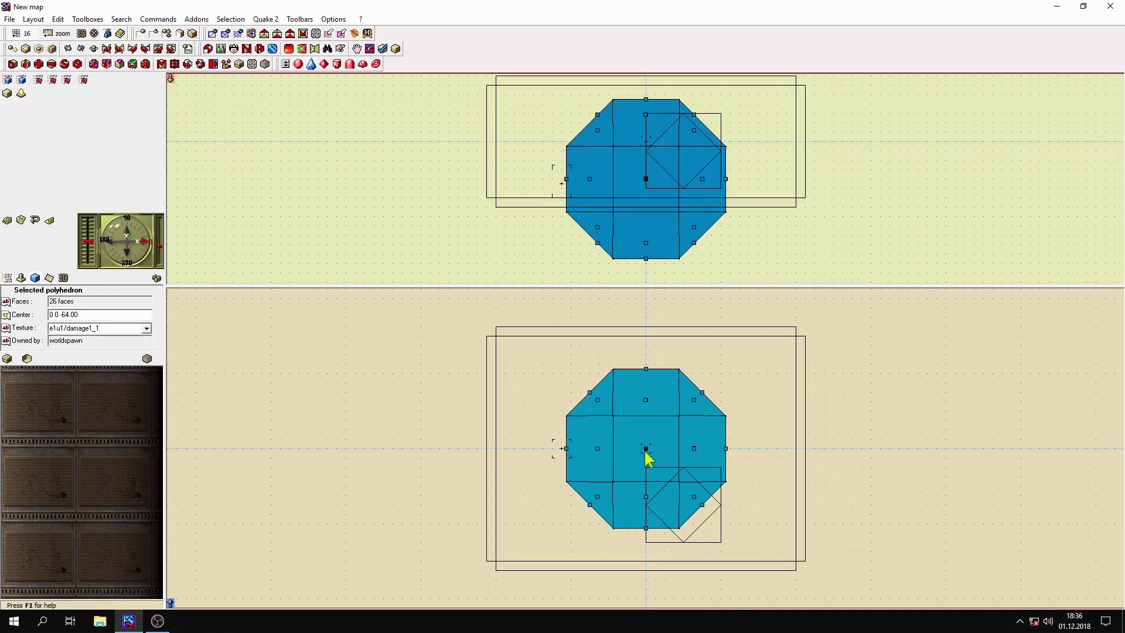
drag(646, 448, 701, 419)
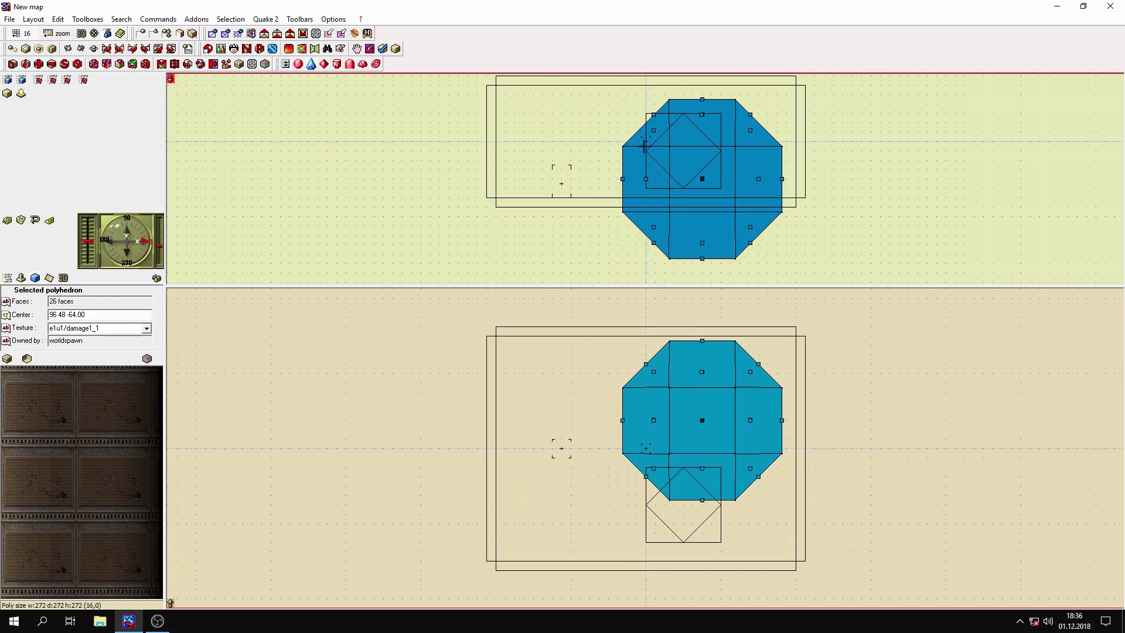
- Insert an 8-sided cone and move it into the room's northwest corner at center -160 112 -64
click(8, 80)
mouse_move(38, 111)
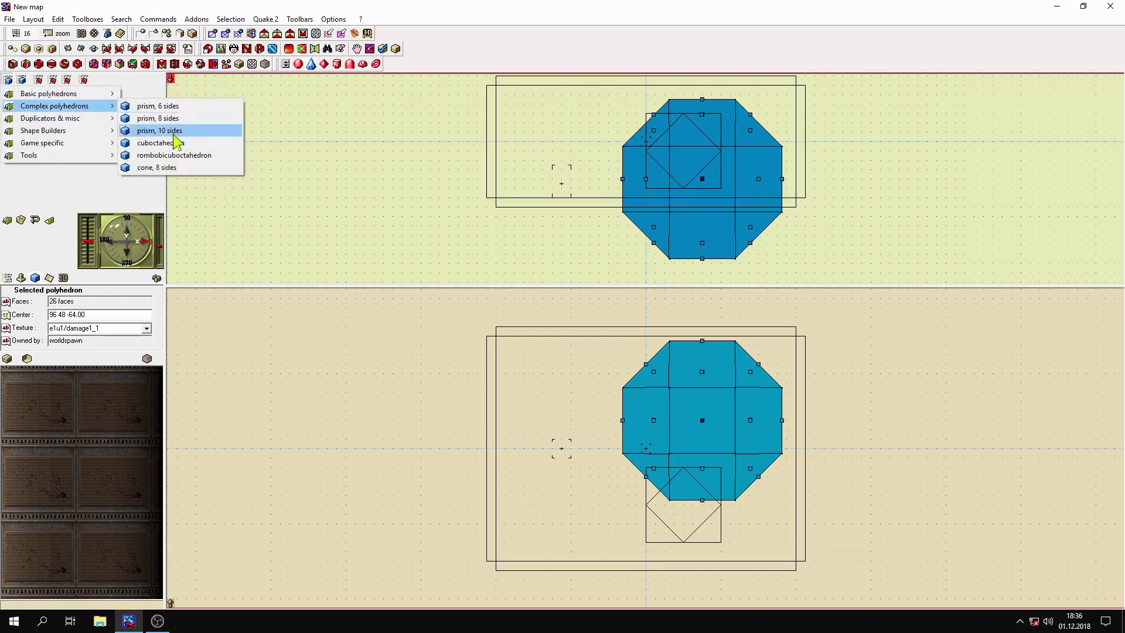
click(176, 168)
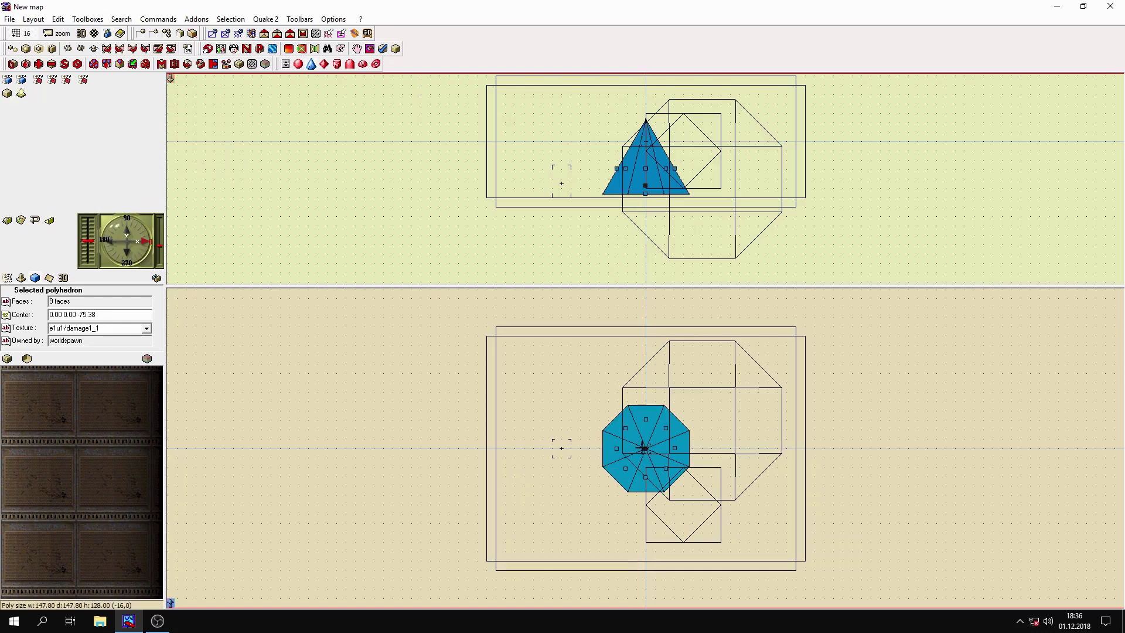
drag(645, 448, 614, 426)
drag(564, 391, 565, 392)
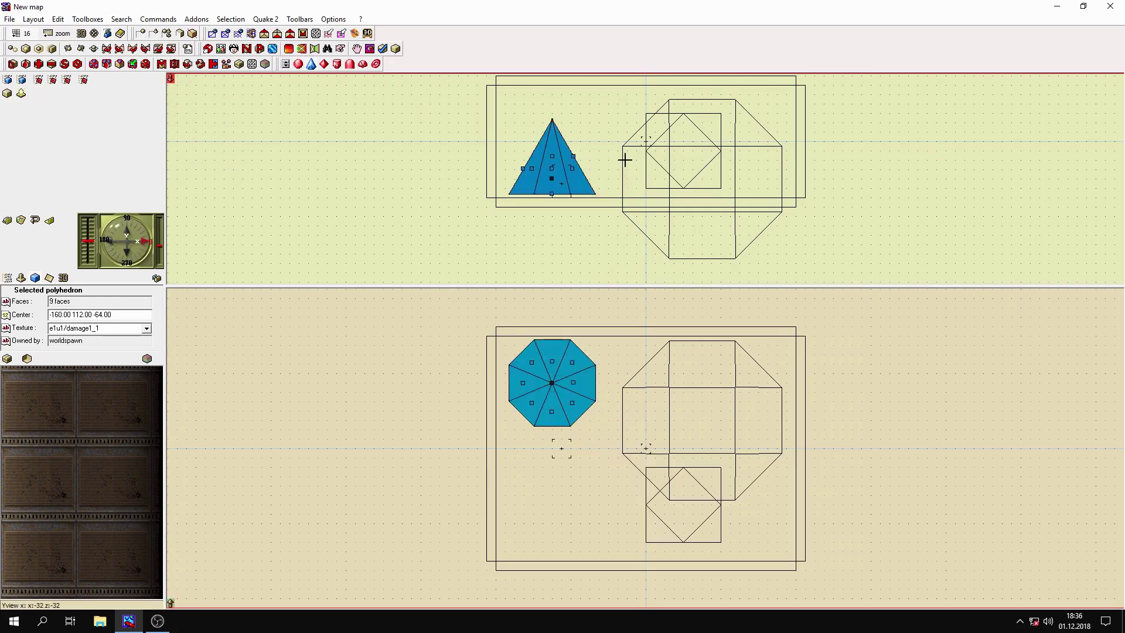
- Select the rombobicuboctahedron, try enlarging it once, and undo the enlargement
click(711, 404)
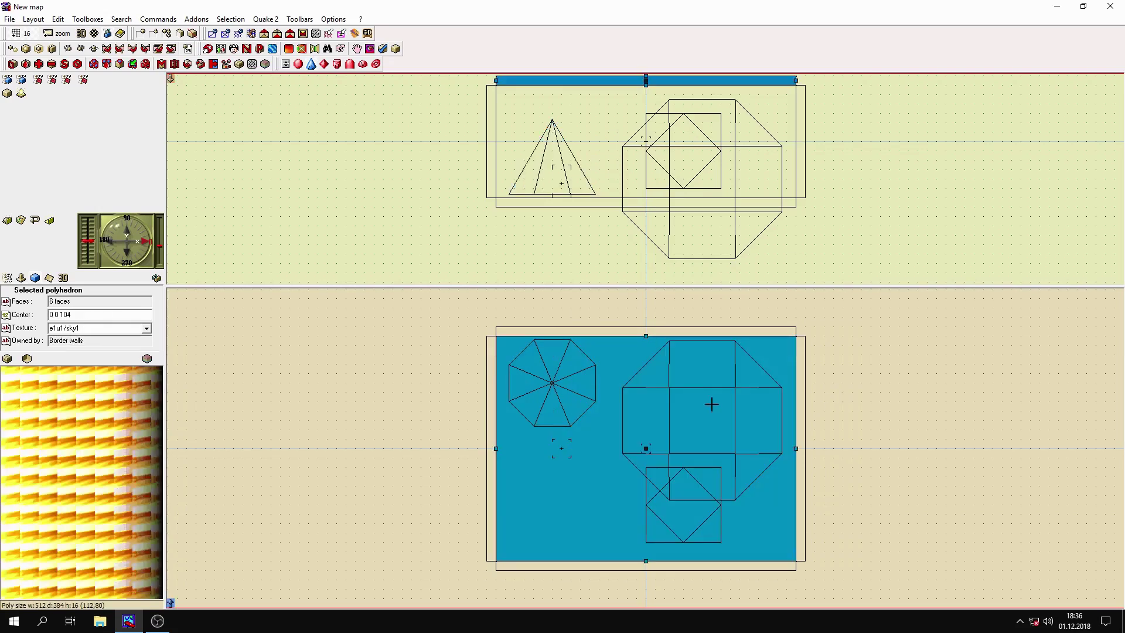
click(711, 404)
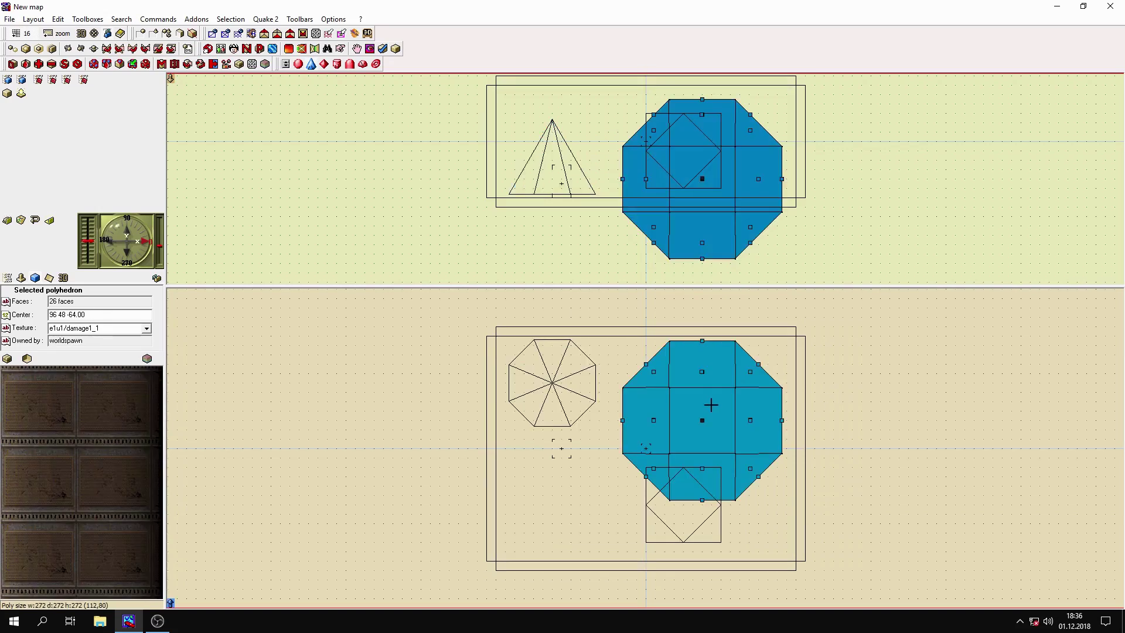
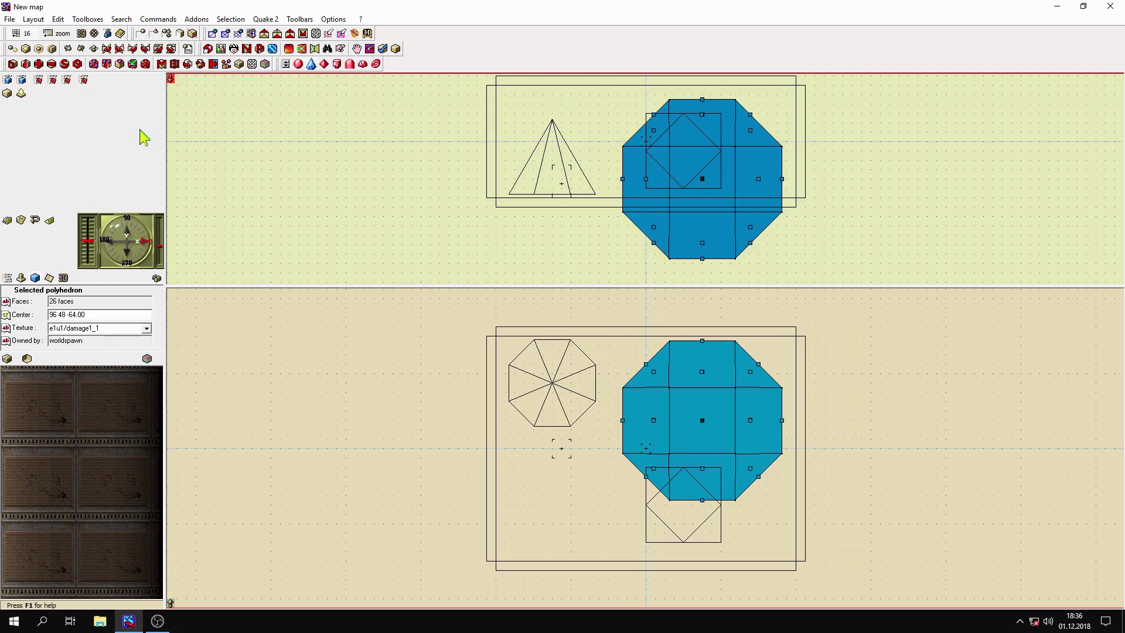
click(26, 50)
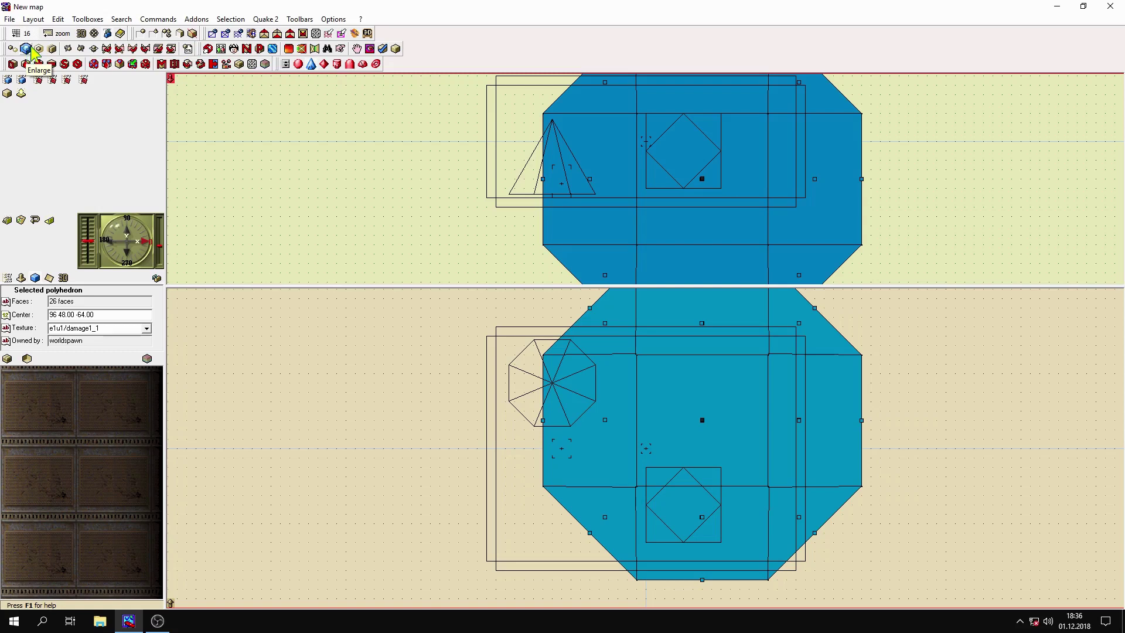
key(ctrl+z)
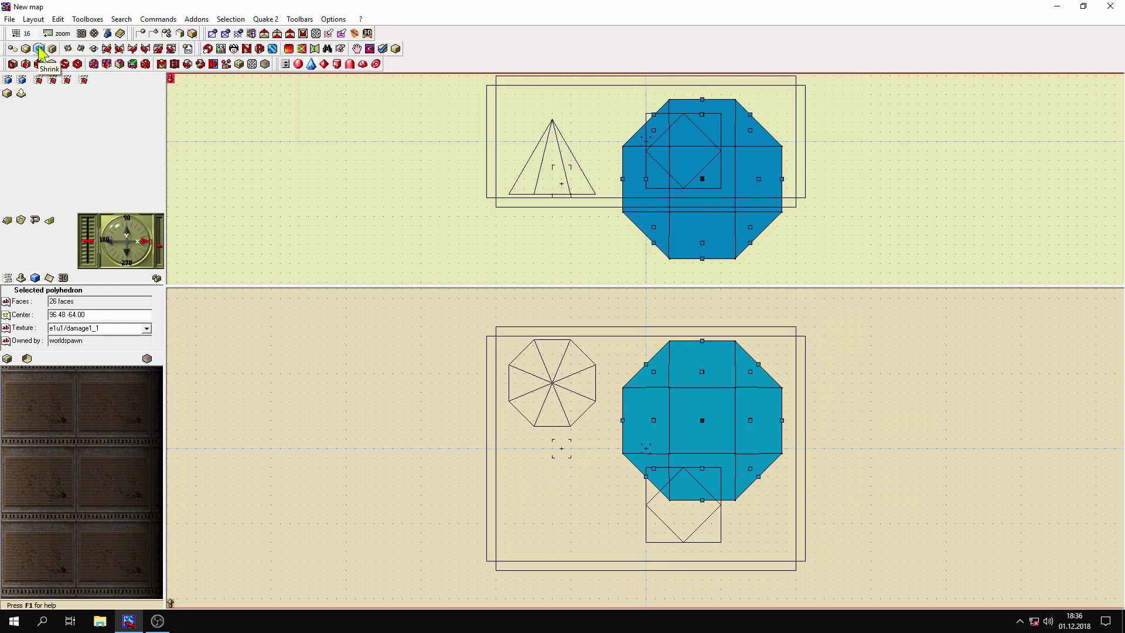
- Shrink the rombobicuboctahedron once and move it up into the room's northeast corner at center 144 112 -16
click(39, 49)
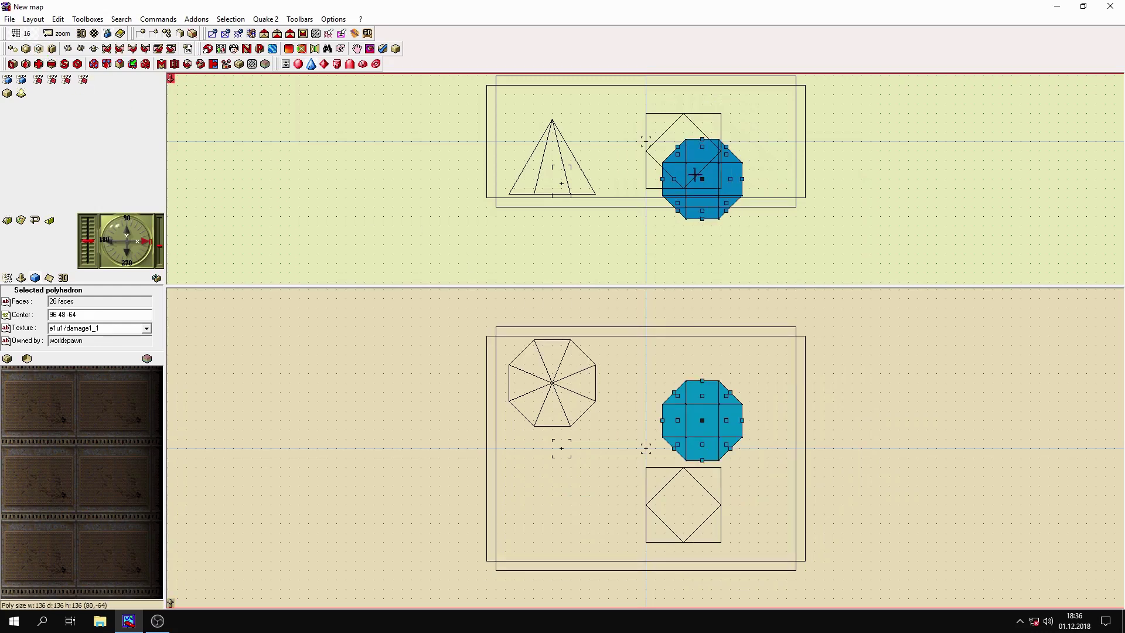
drag(703, 183, 729, 151)
drag(732, 417, 731, 379)
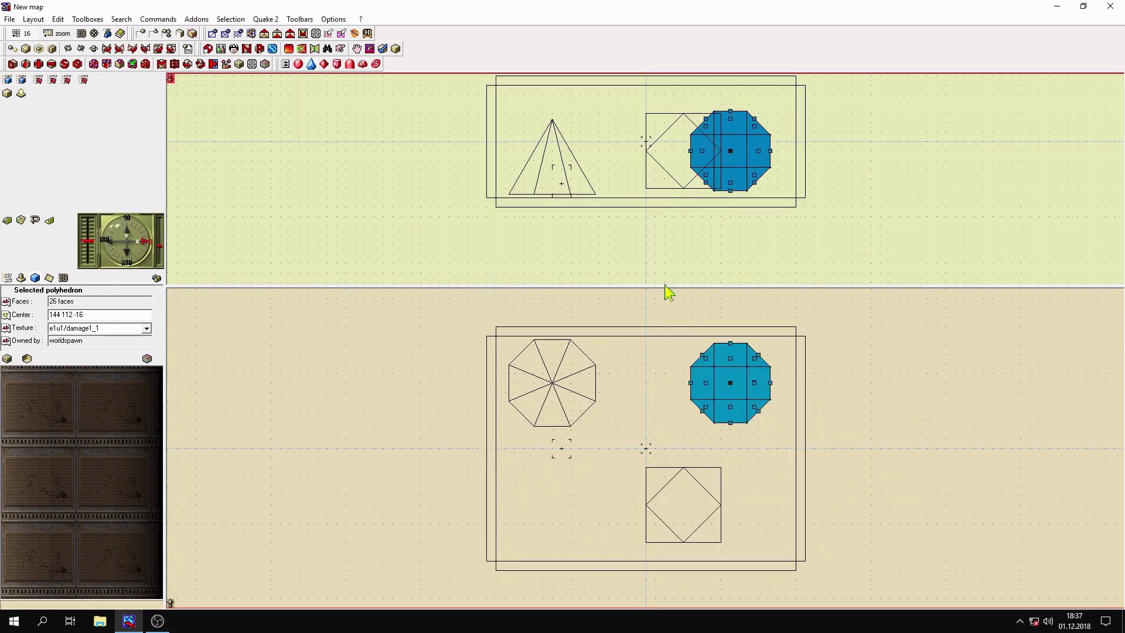
- Build and run the map with the Fastest (full bright) option, walking around the room to inspect the cone, cuboctahedron and rombobicuboctahedron
click(266, 19)
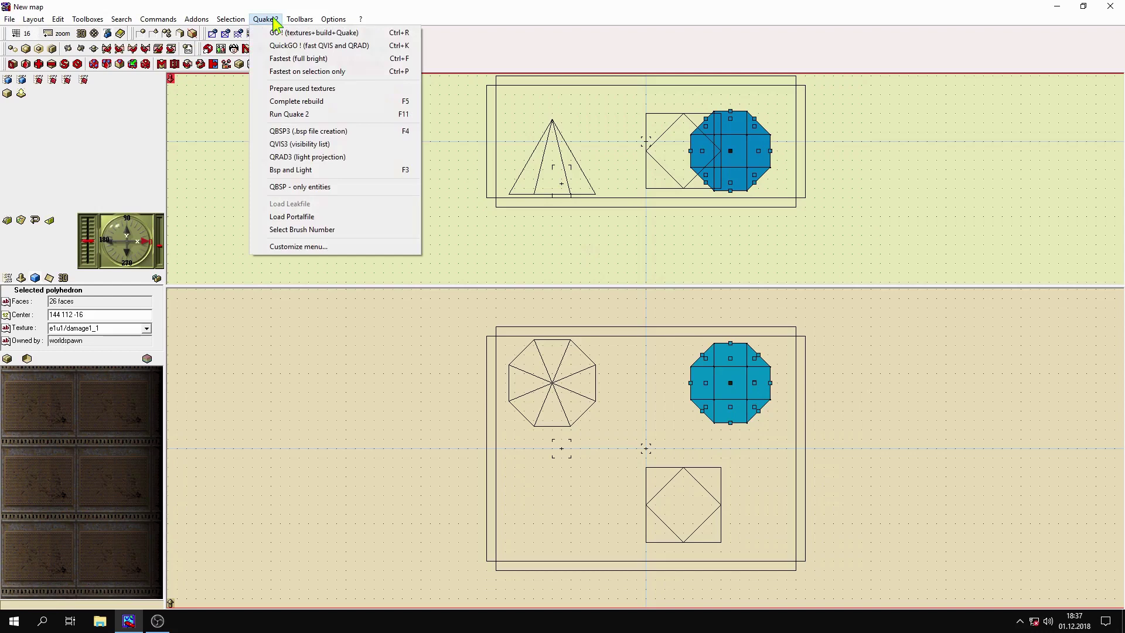
click(294, 60)
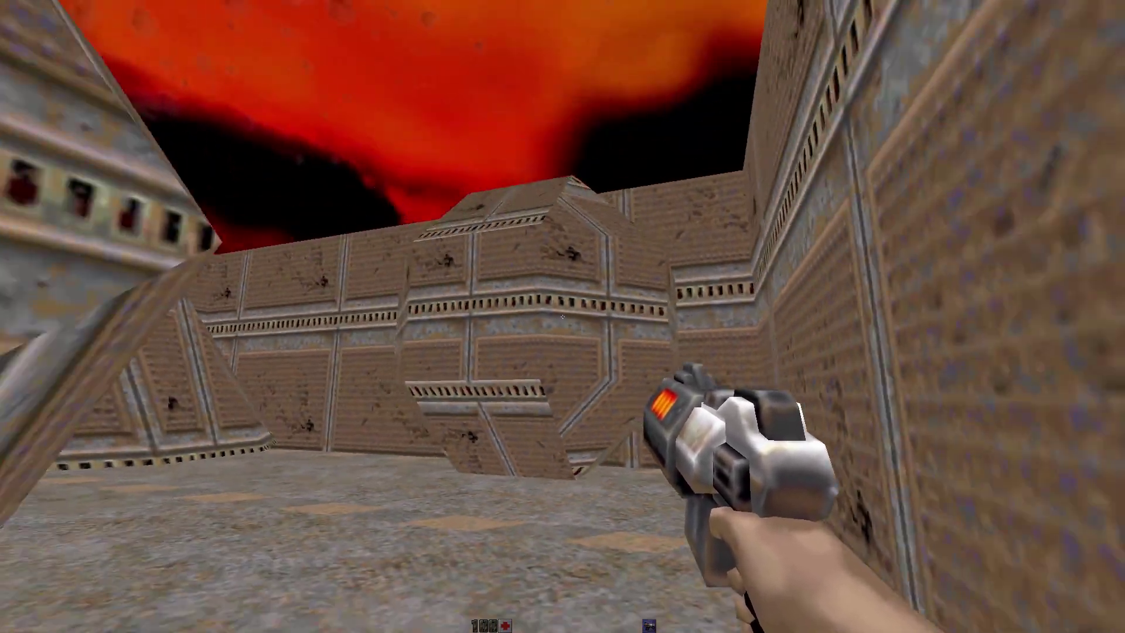
key(w)
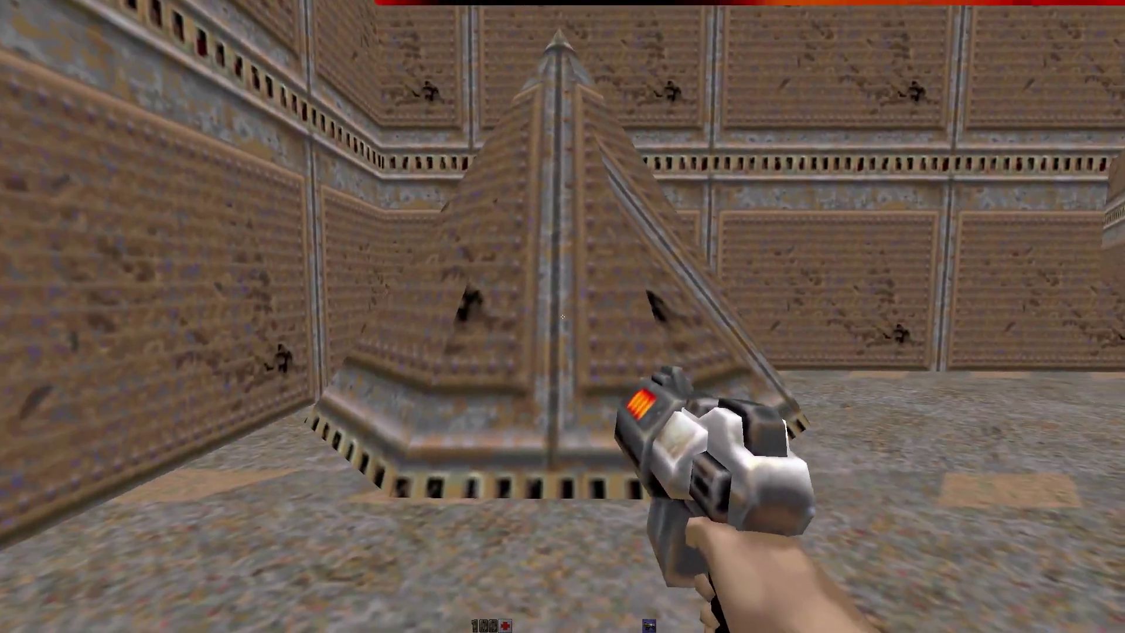
key(w)
key(s)
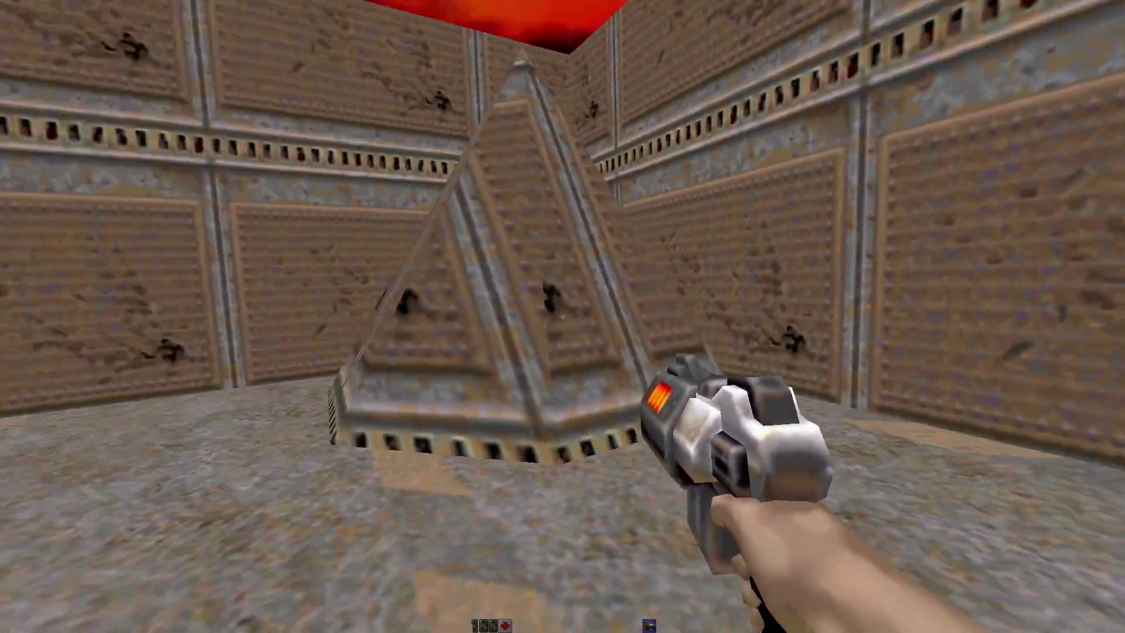
key(d)
key(w)
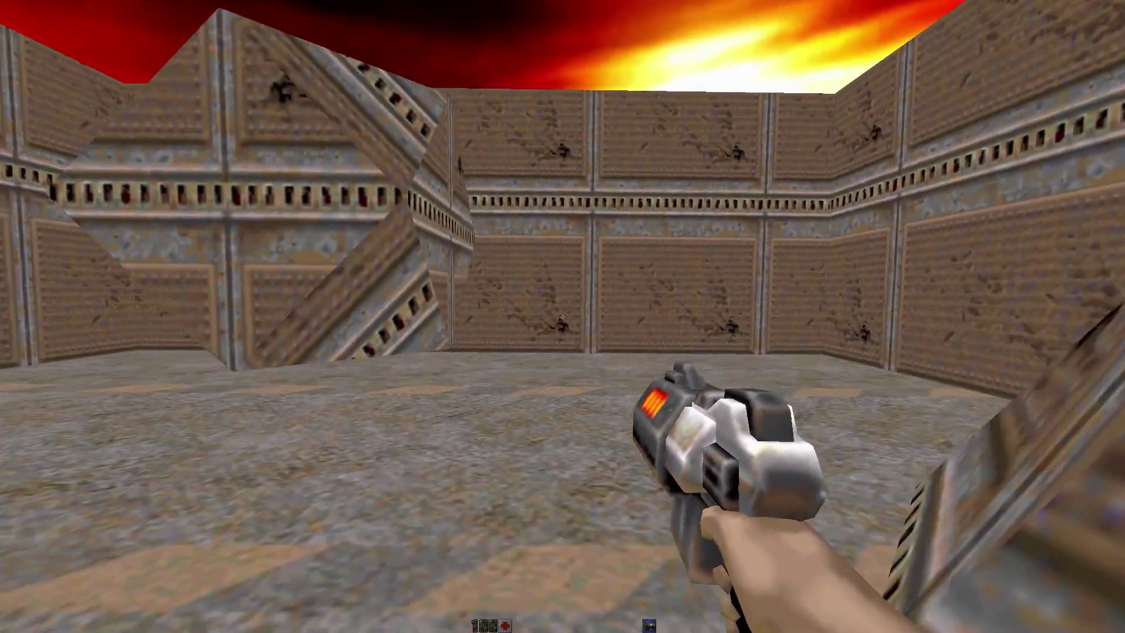
key(w)
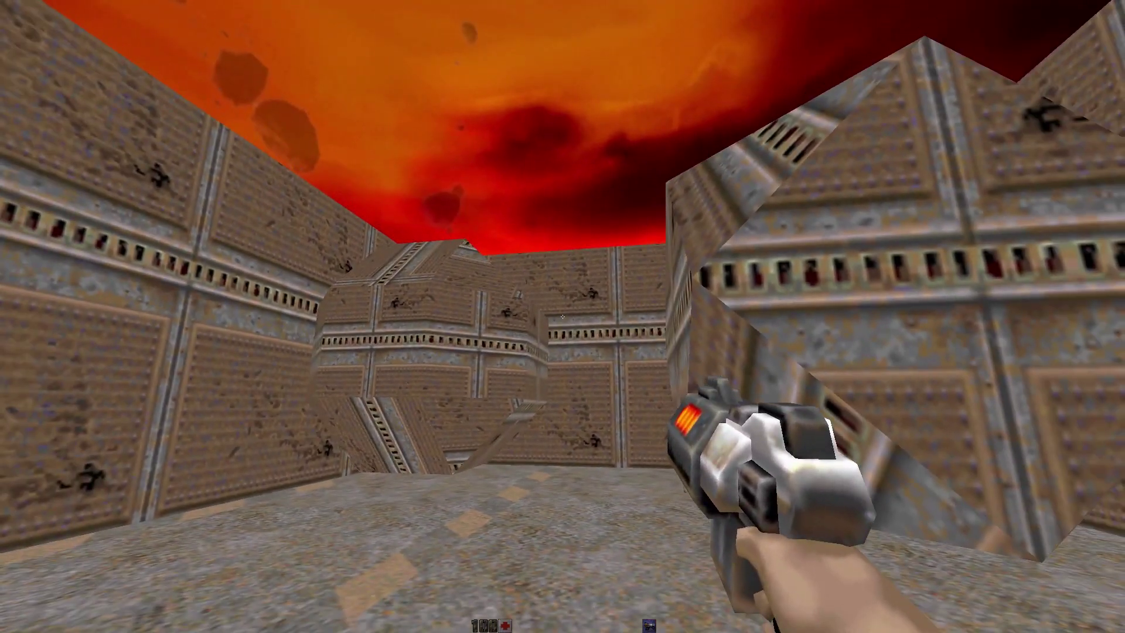
- Quit the Quake 2 test run and return to the map editor
key(Escape)
key(Up)
key(Return)
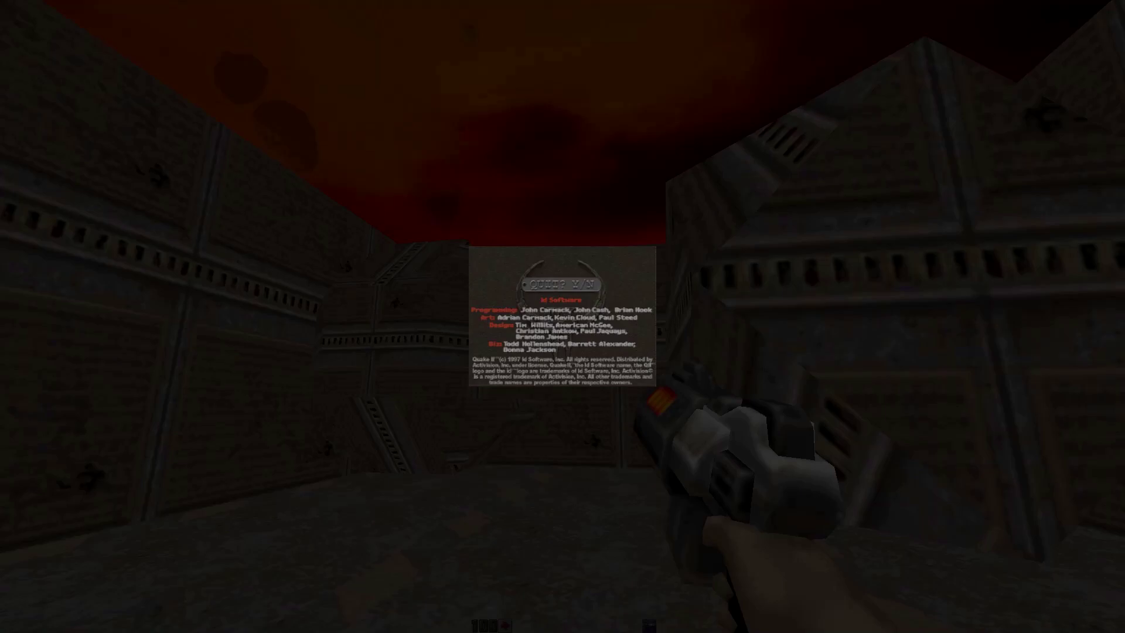
key(y)
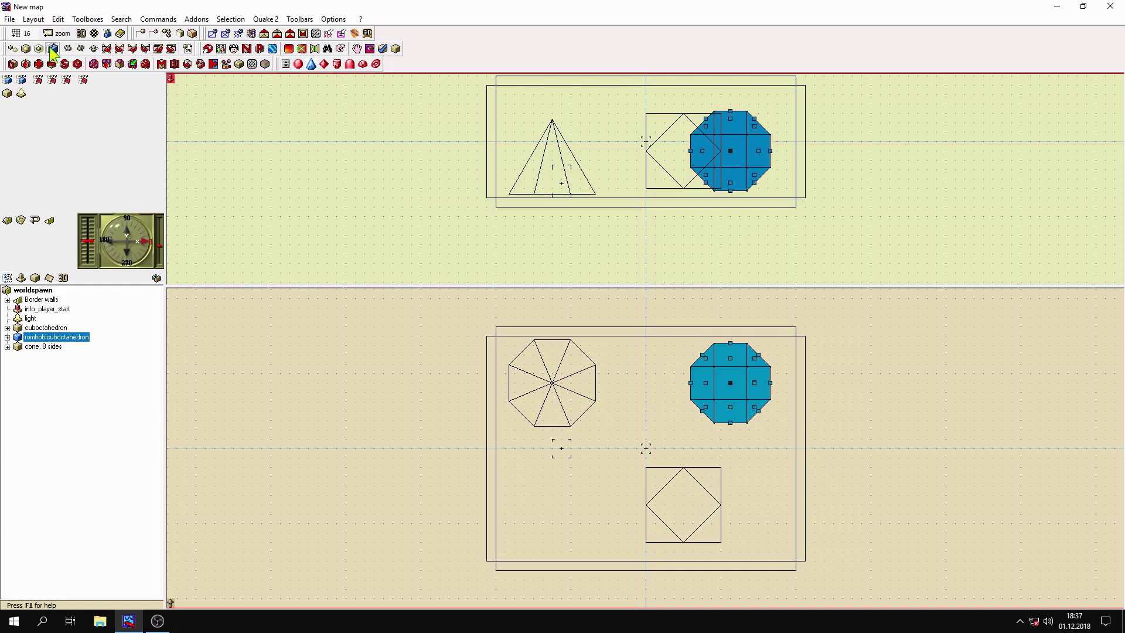
- Deflate the rombobicuboctahedron six times in a row
click(53, 49)
click(53, 49)
click(52, 49)
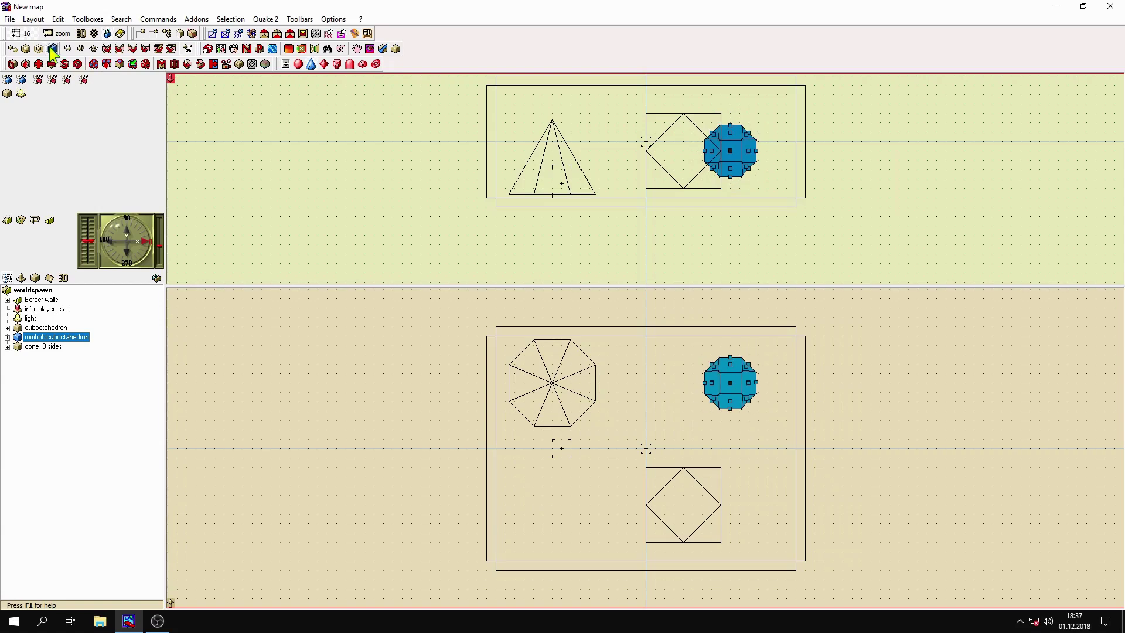
click(53, 49)
click(52, 49)
click(53, 49)
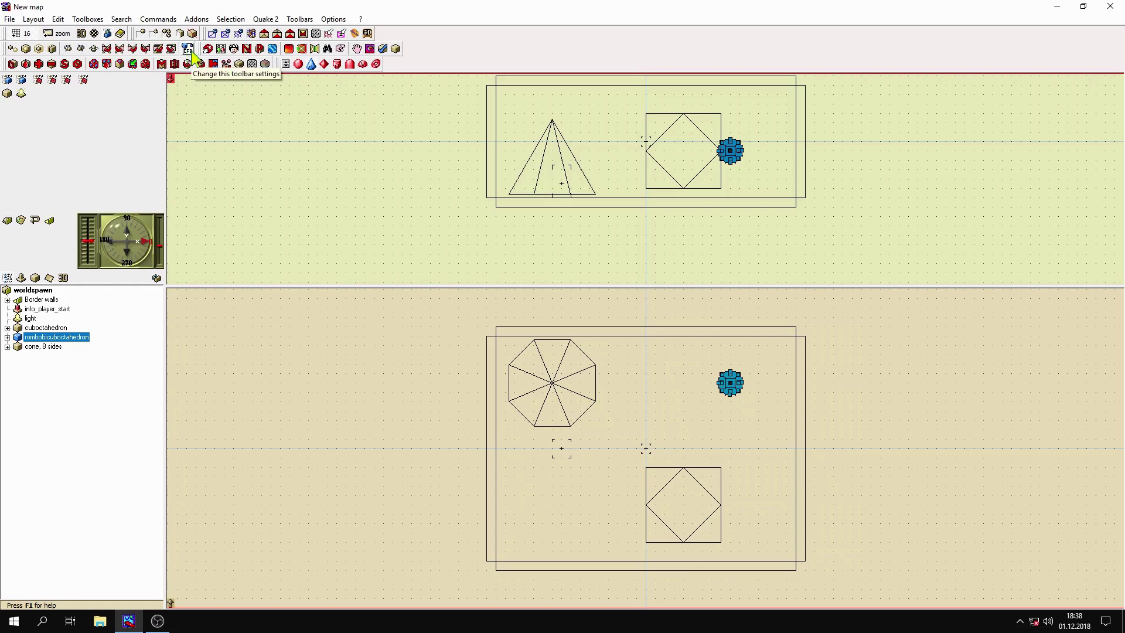
- In the movement tool settings, set the inflate/deflate amount to 8 and the rotation angle to 10
click(190, 51)
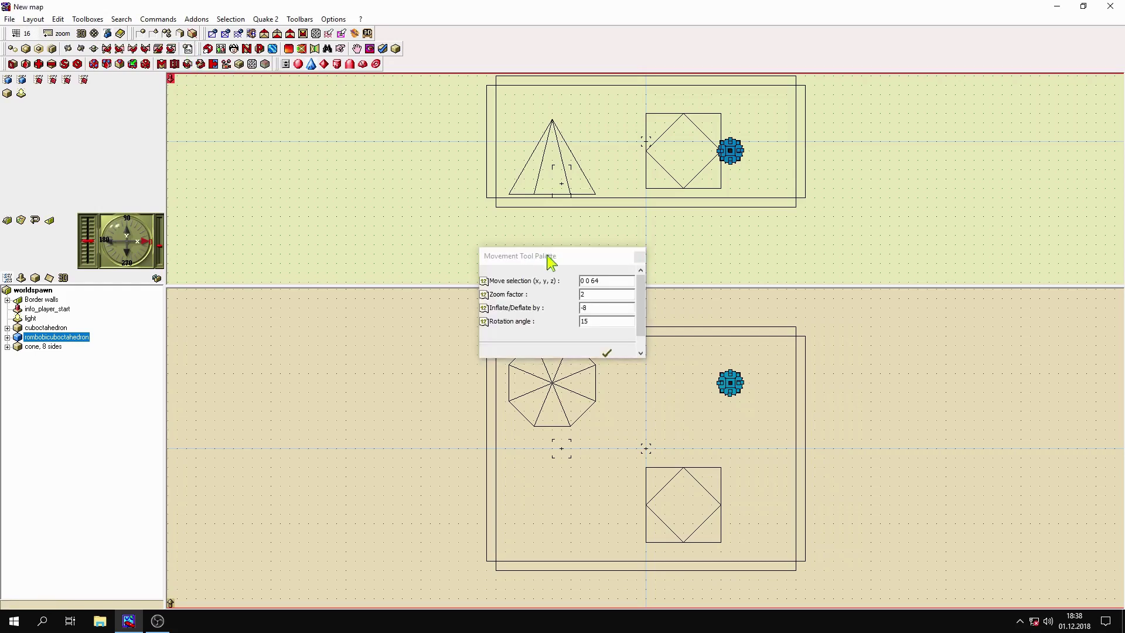
drag(548, 261, 274, 114)
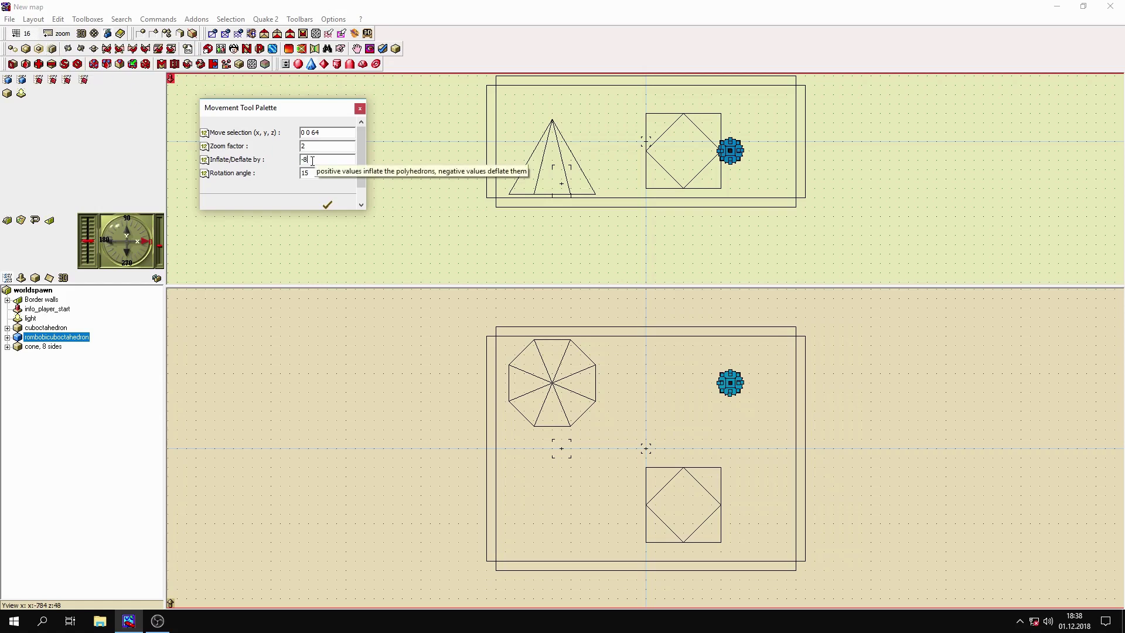
drag(313, 161, 287, 163)
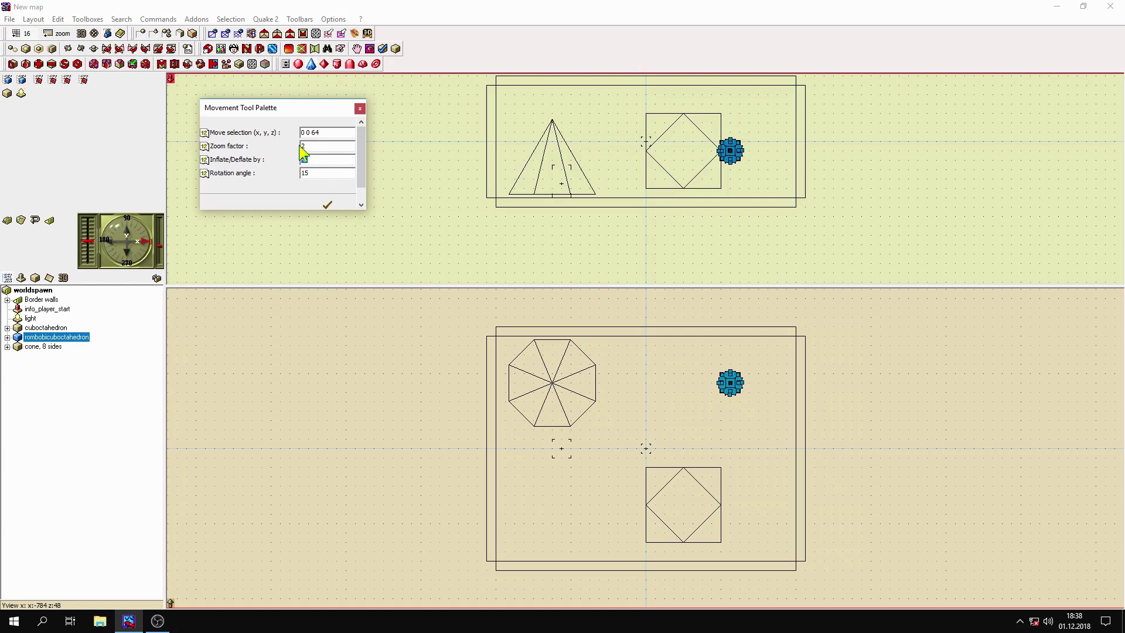
text(8)
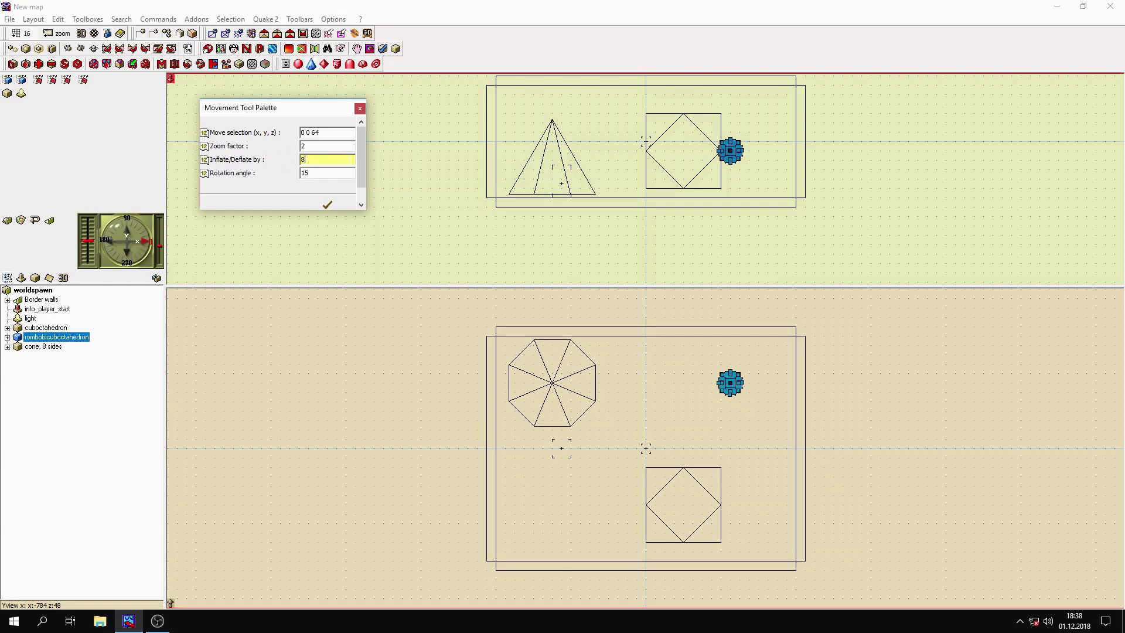
double_click(316, 174)
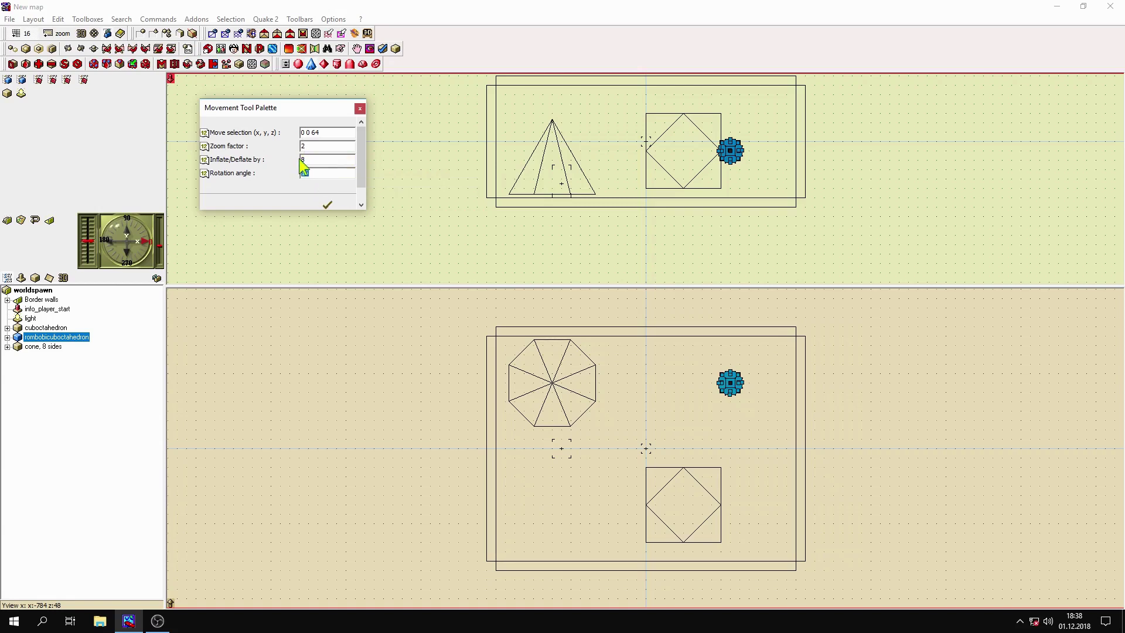
text(1)
key(Return)
mouse_move(367, 157)
mouse_down()
mouse_move(366, 172)
mouse_move(357, 138)
mouse_up()
click(328, 206)
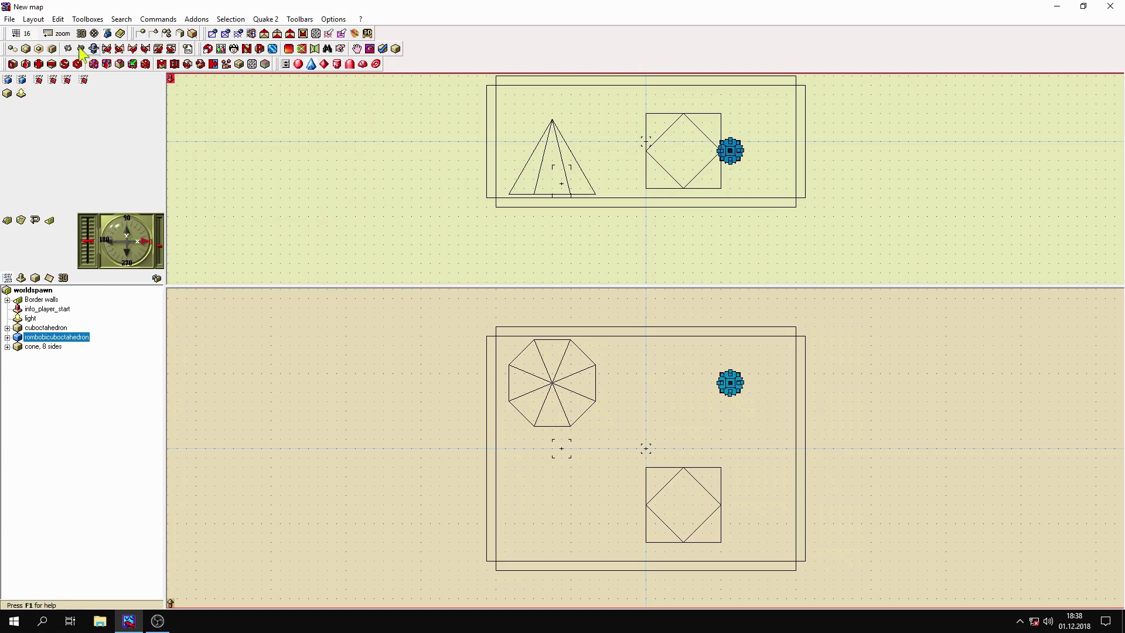
- Inflate the rombobicuboctahedron repeatedly by 8 units, to slightly less than its size before deflation
click(53, 50)
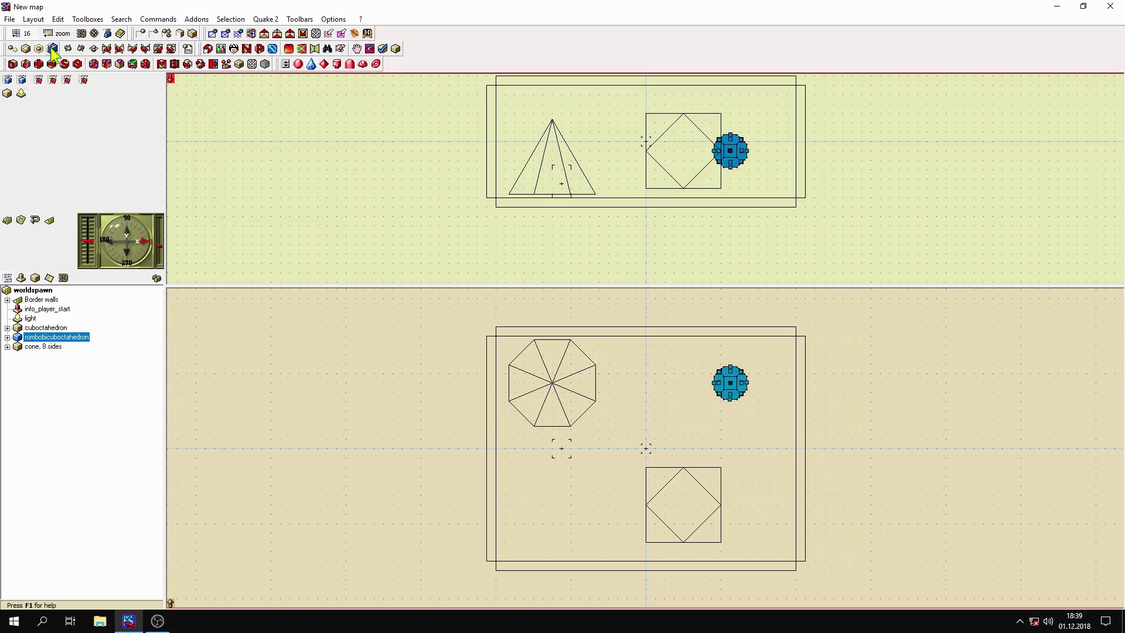
click(53, 50)
click(53, 50)
click(53, 50)
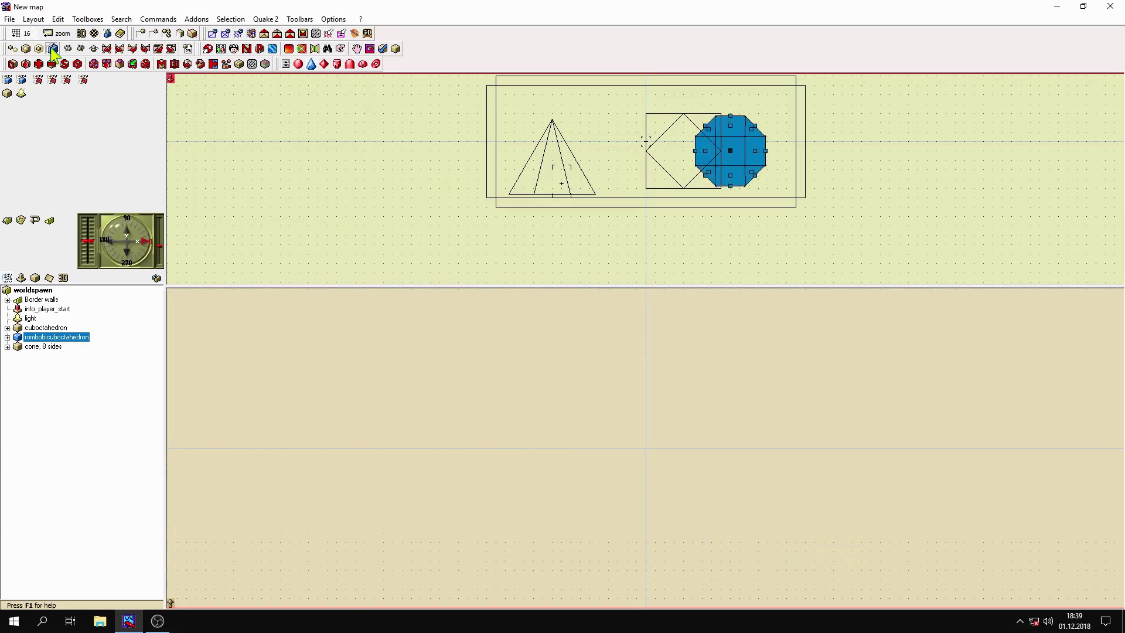
- Set the movement tools' inflate/deflate amount to -16
click(188, 49)
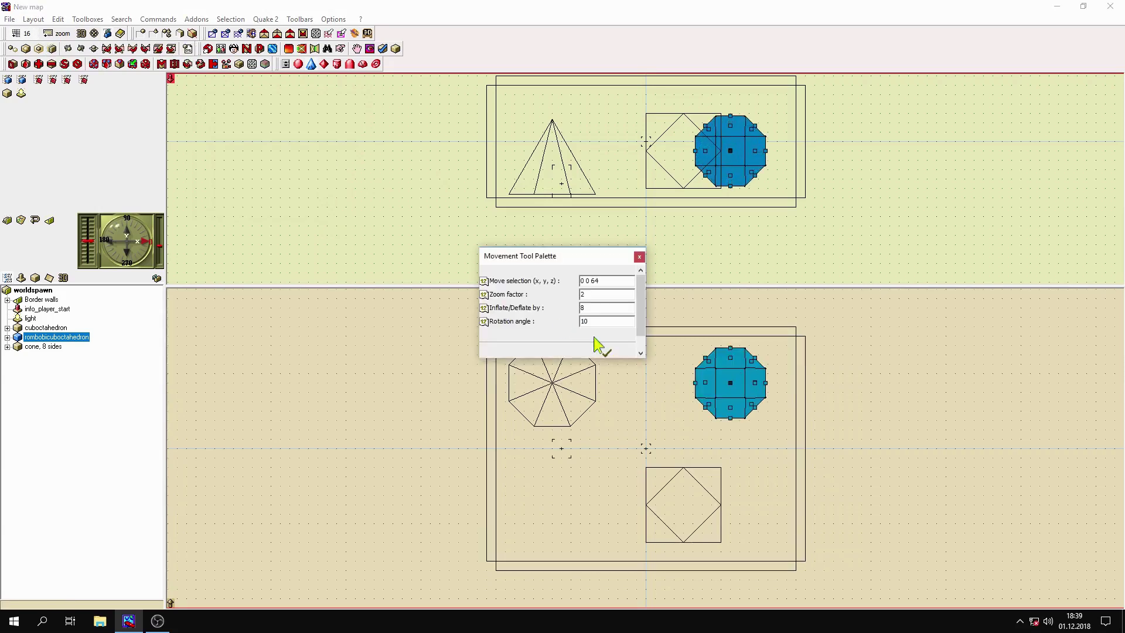
double_click(591, 308)
text(-)
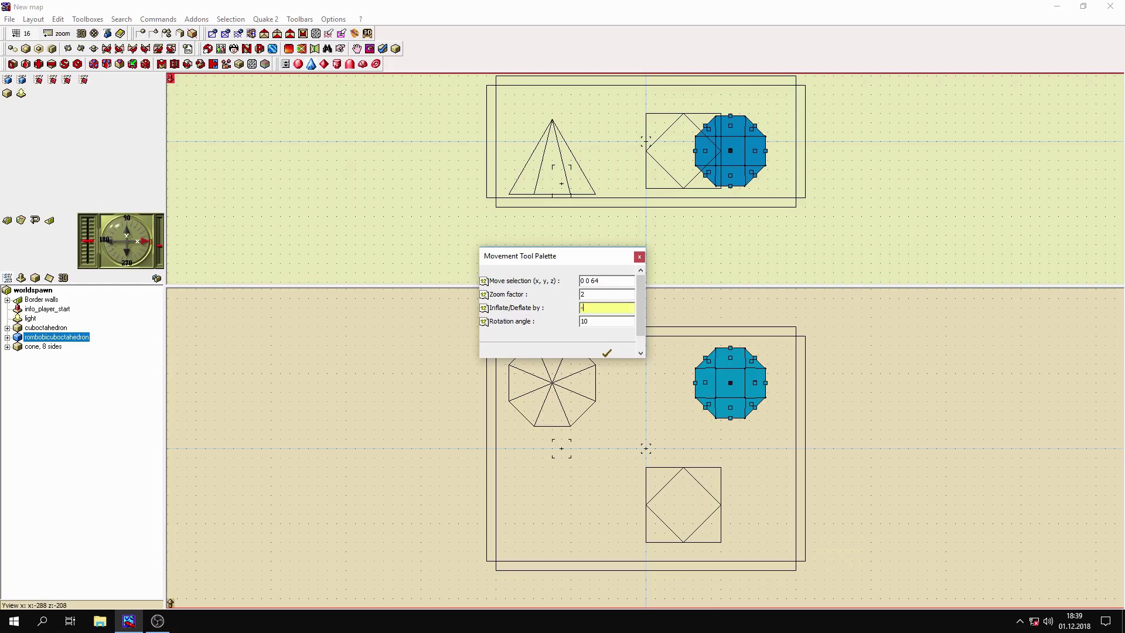
text(16)
key(Return)
click(606, 352)
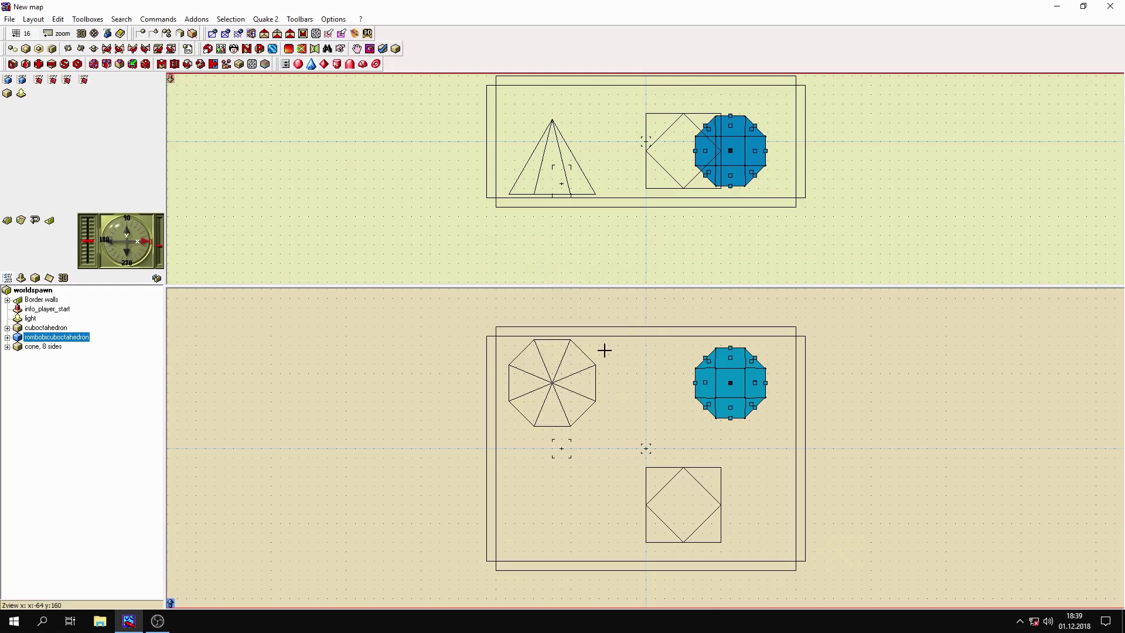
- Deflate the rombobicuboctahedron by 16 units at a time and cancel the deflation that would delete its unused faces
click(52, 49)
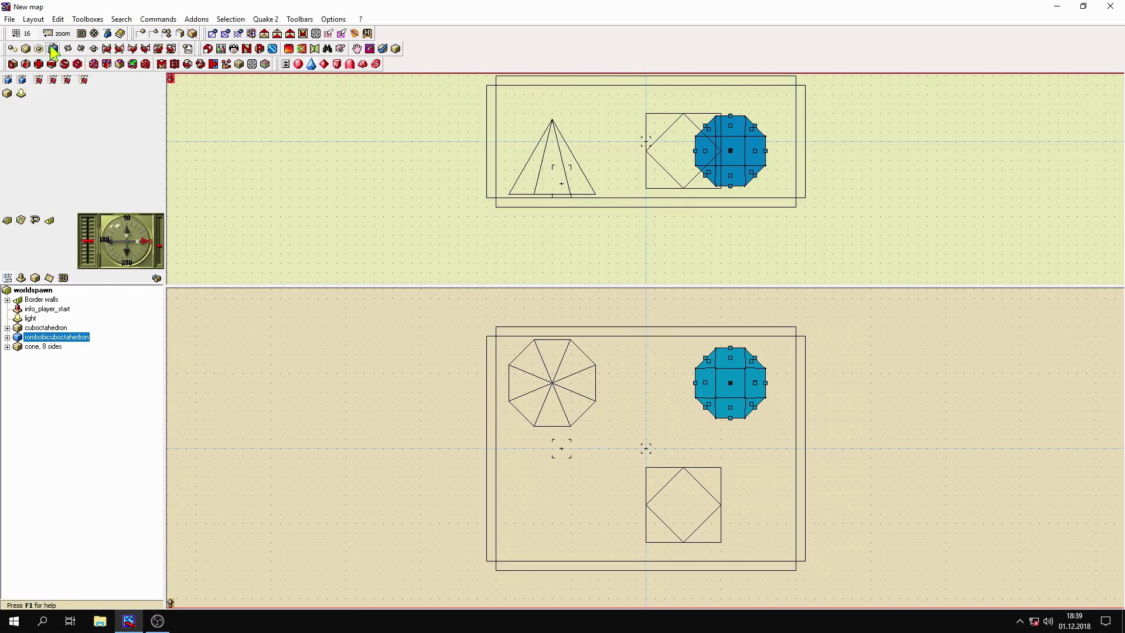
click(51, 49)
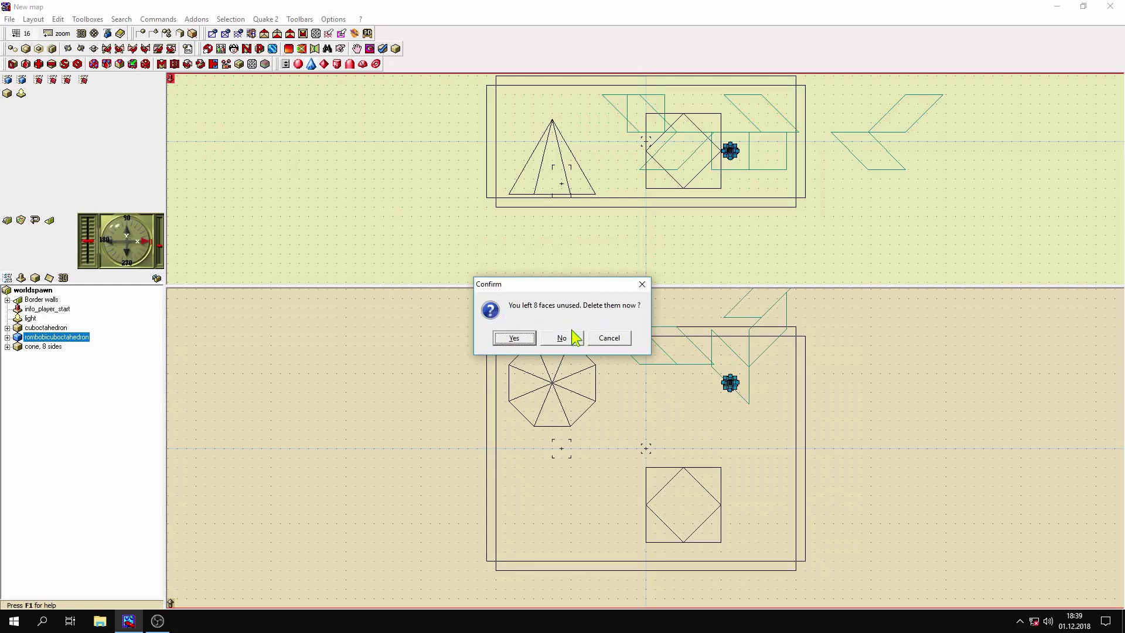
click(602, 339)
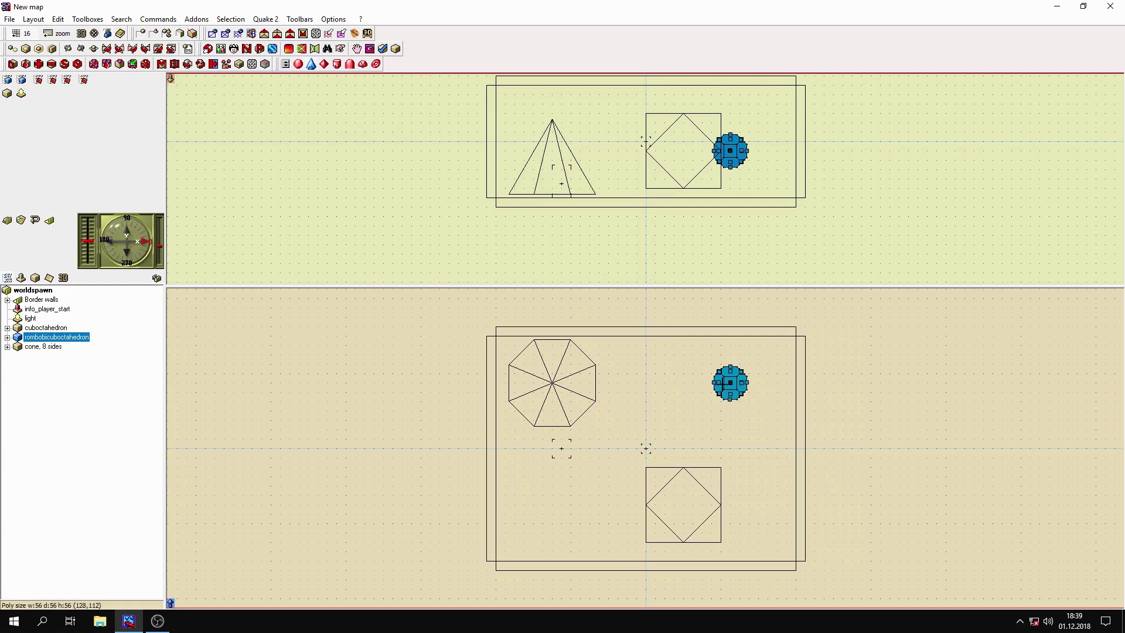
- Select the 8-sided cone, distort its base by pulling corner vertices outward and shift the apex sideways within the room
click(547, 382)
click(547, 382)
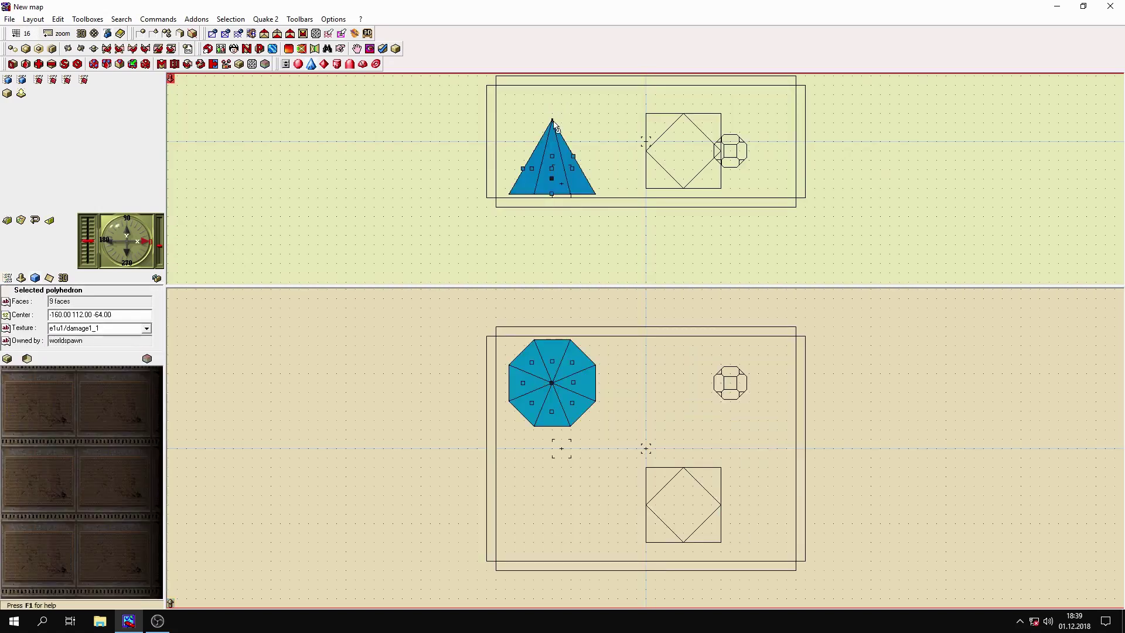
mouse_move(552, 121)
mouse_down()
mouse_move(608, 121)
mouse_move(554, 119)
mouse_up()
drag(567, 117, 600, 95)
drag(597, 407, 620, 350)
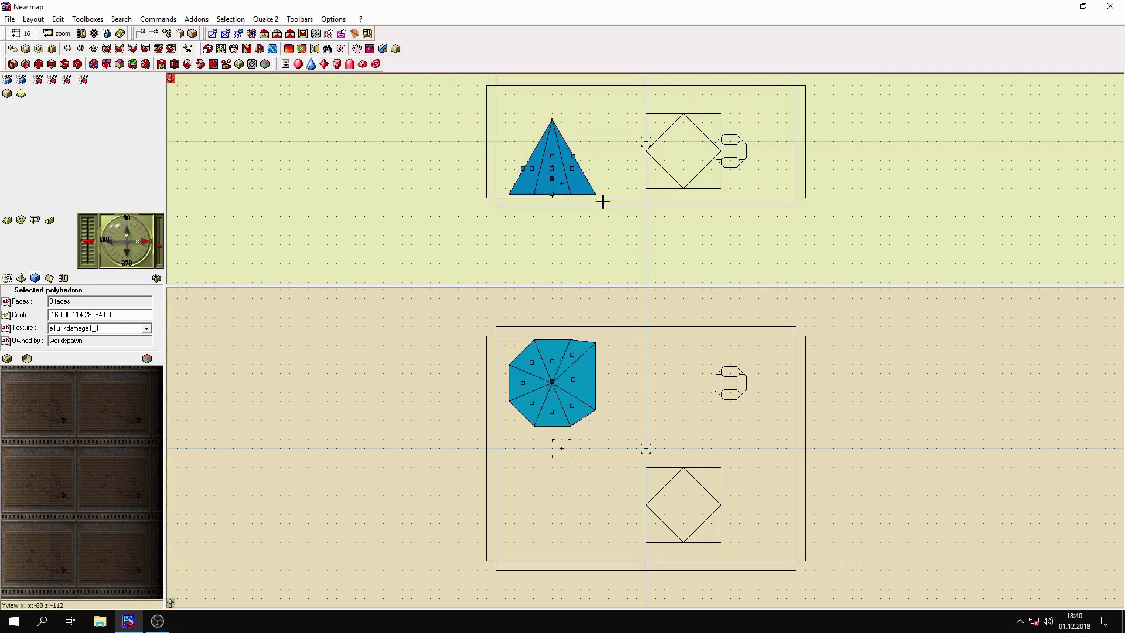
drag(595, 199, 632, 277)
drag(560, 204, 605, 204)
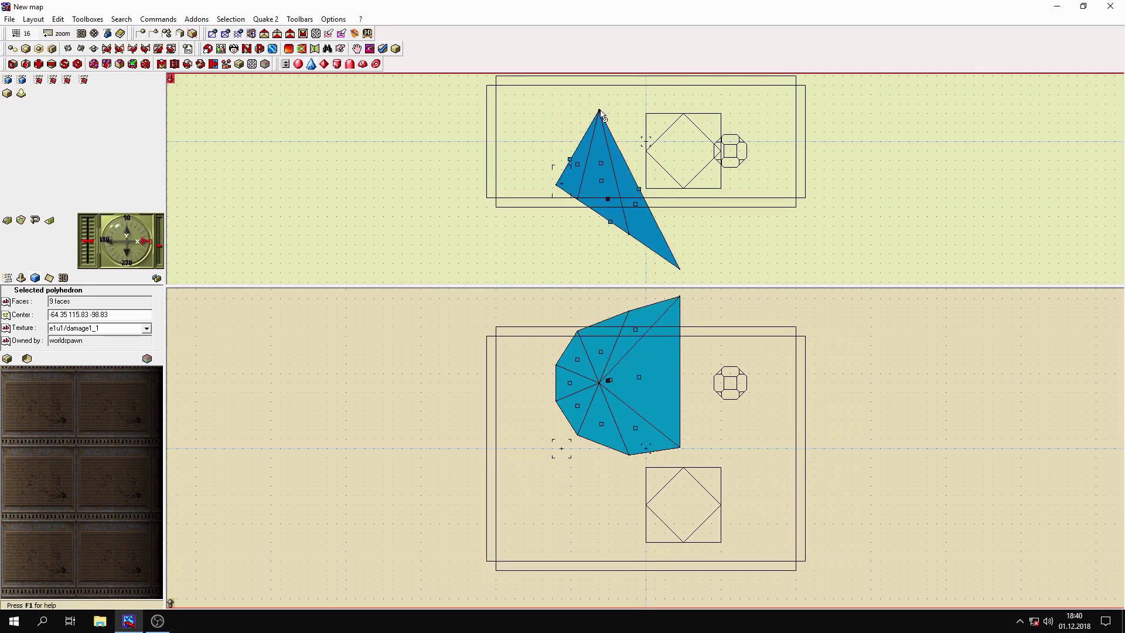
- Distort the cone further by pulling its apex, side and inner vertices into an irregular rock-like shape
drag(599, 107, 680, 88)
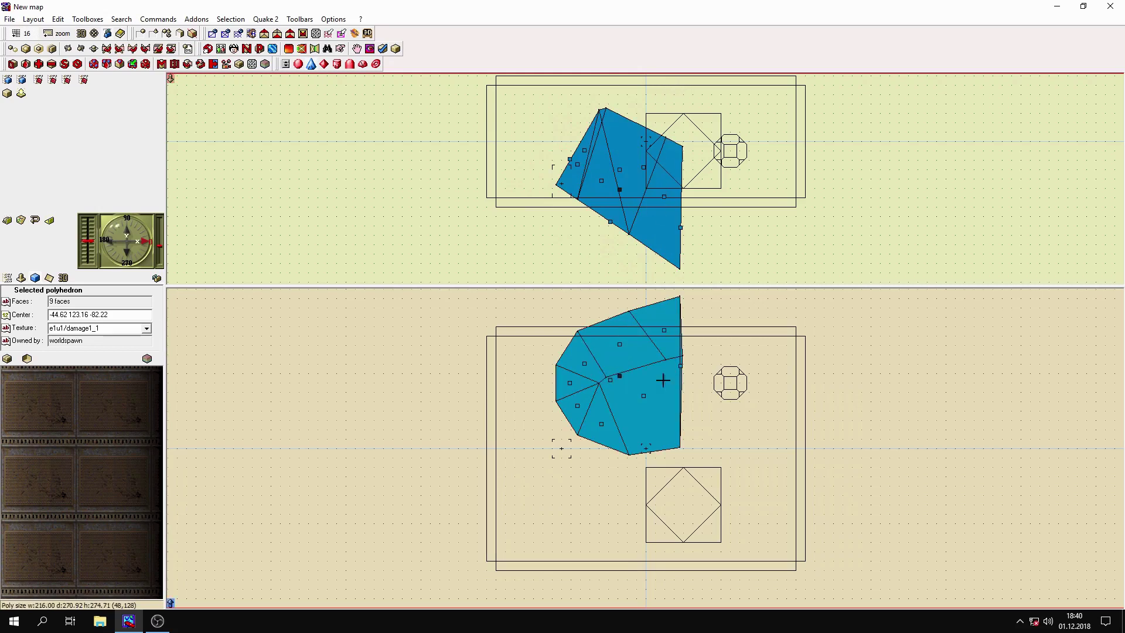
drag(603, 391, 610, 399)
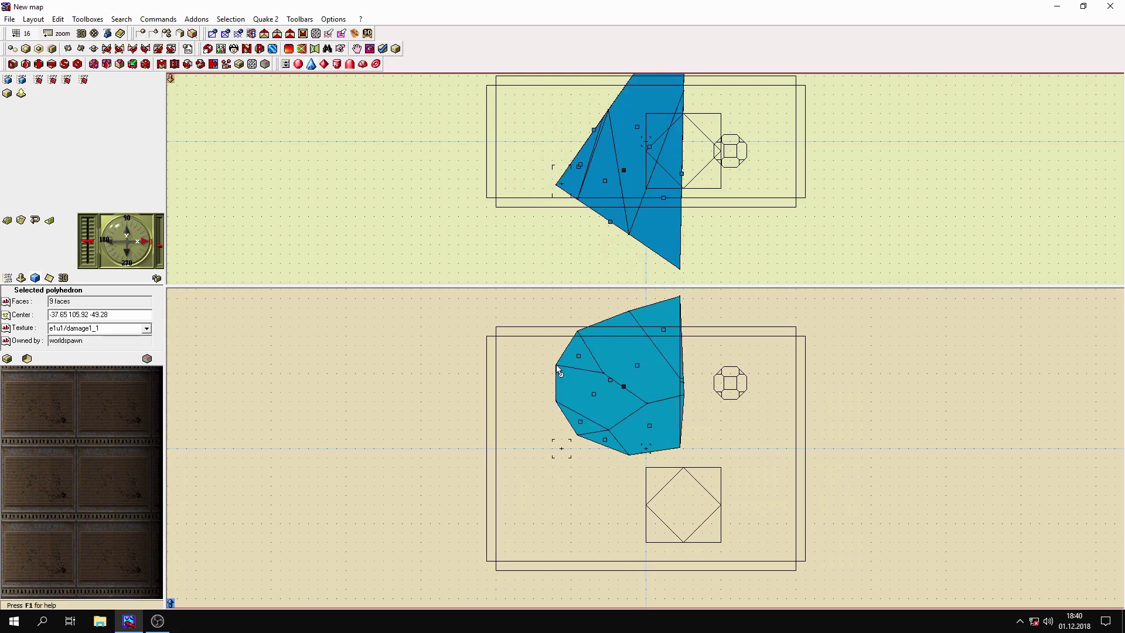
drag(553, 364, 535, 367)
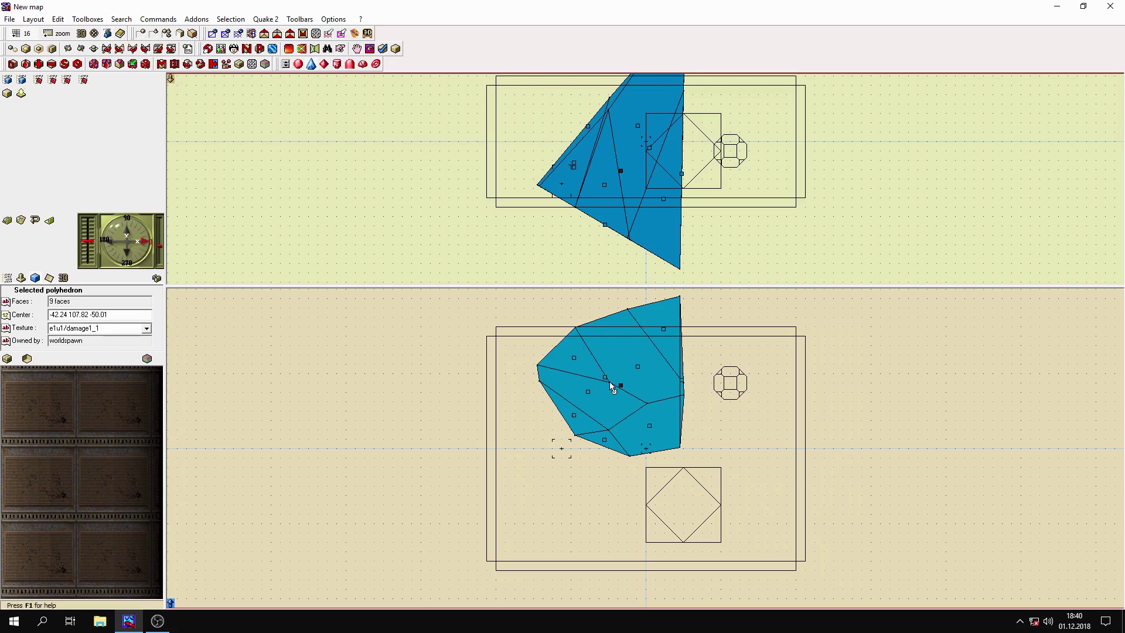
drag(610, 384, 618, 379)
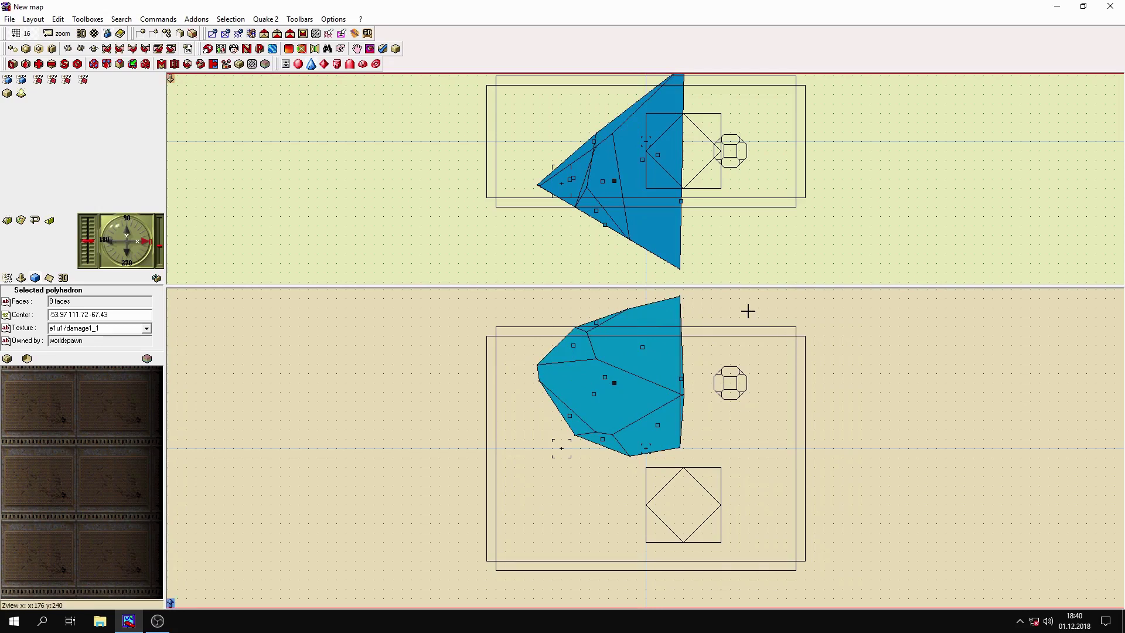
- Pull an upper vertex of the rombobicuboctahedron outward, delete the unused face, and move the solid down toward the room's floor and side wall
click(727, 151)
click(731, 151)
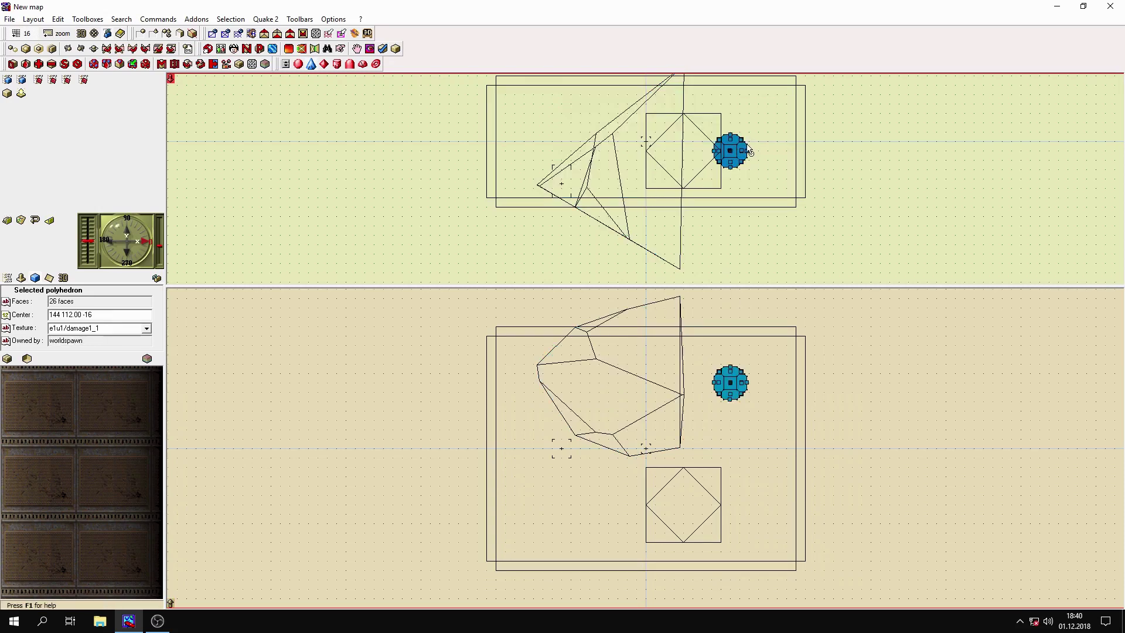
mouse_move(746, 141)
mouse_down()
mouse_move(780, 137)
mouse_move(797, 117)
mouse_up()
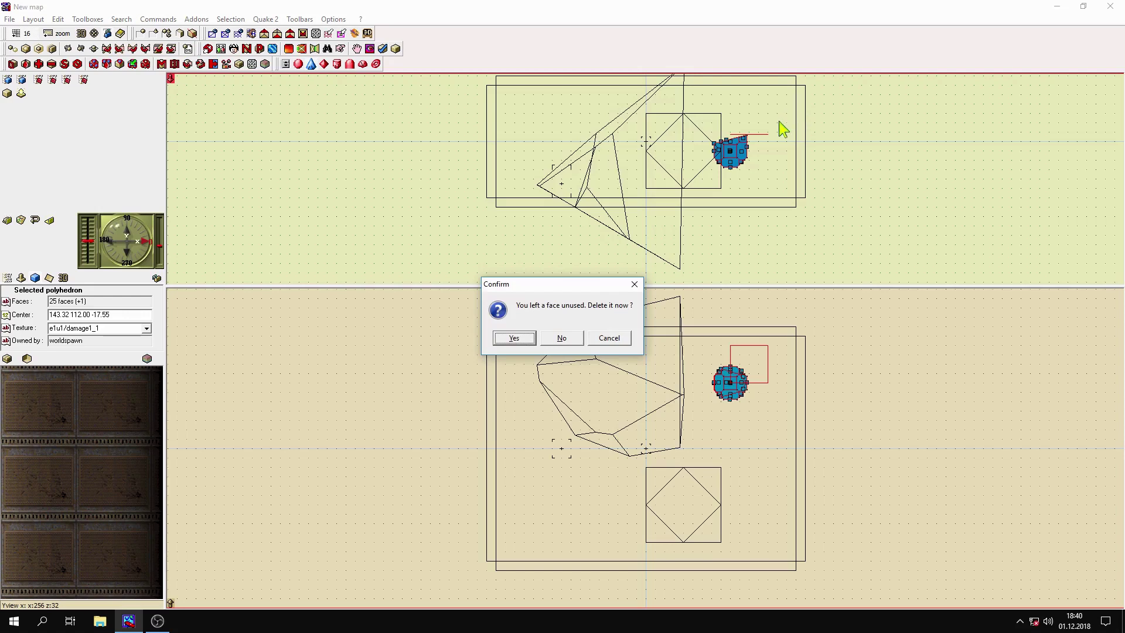
click(520, 339)
click(736, 152)
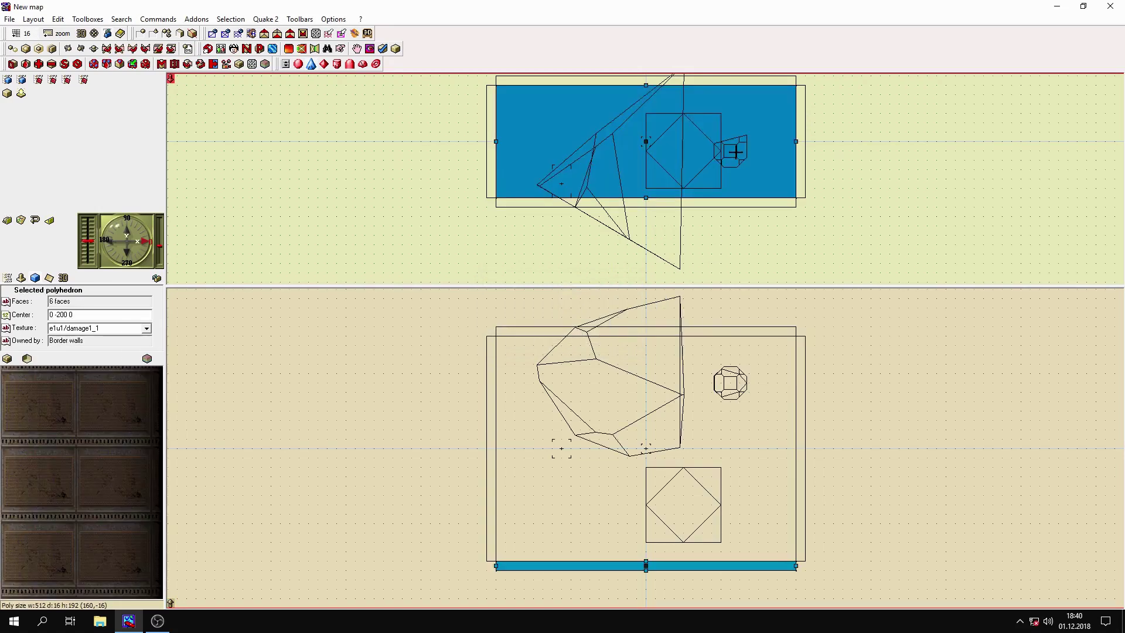
click(736, 152)
drag(735, 152, 757, 178)
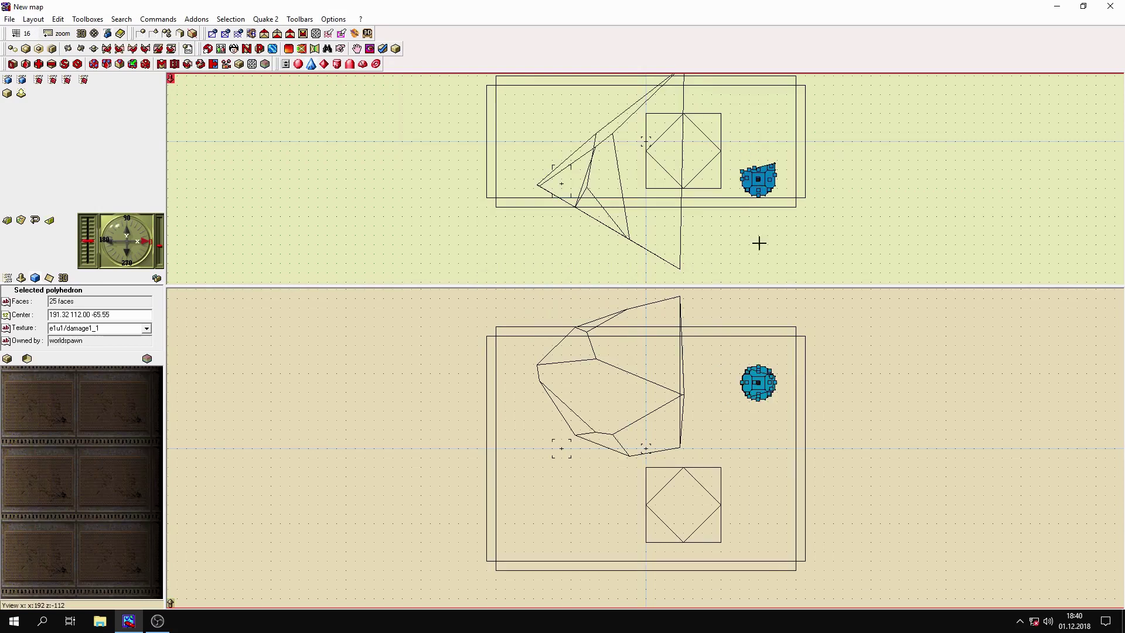
- Select the cuboctahedron, pull its upper corner outward and its lower corner inward, and delete the two unused faces
click(681, 504)
click(680, 504)
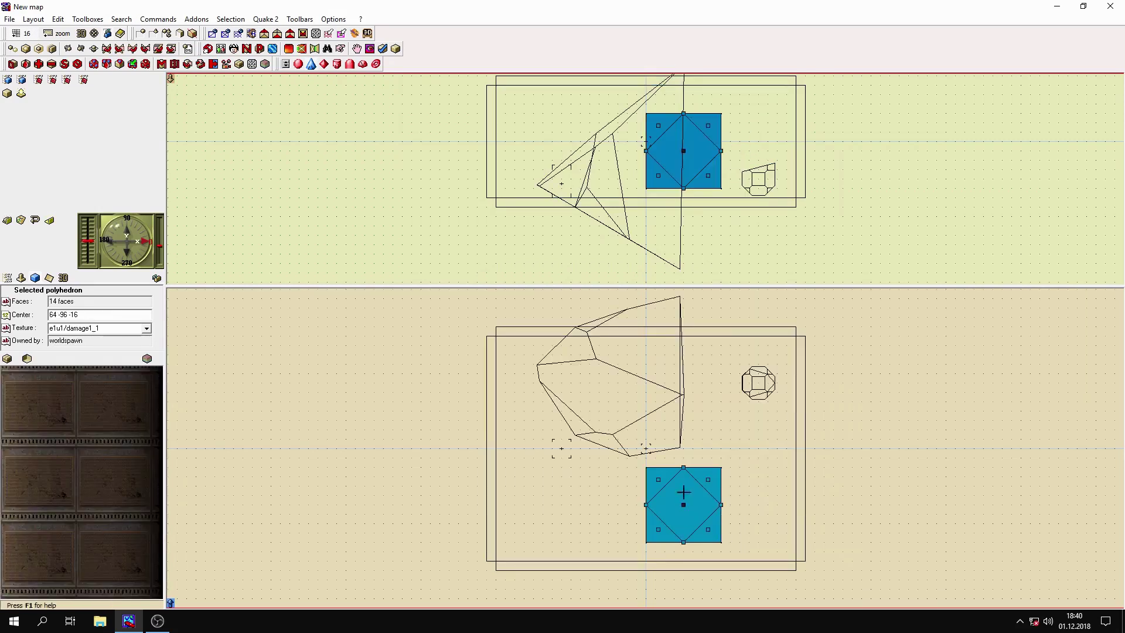
drag(728, 112, 786, 76)
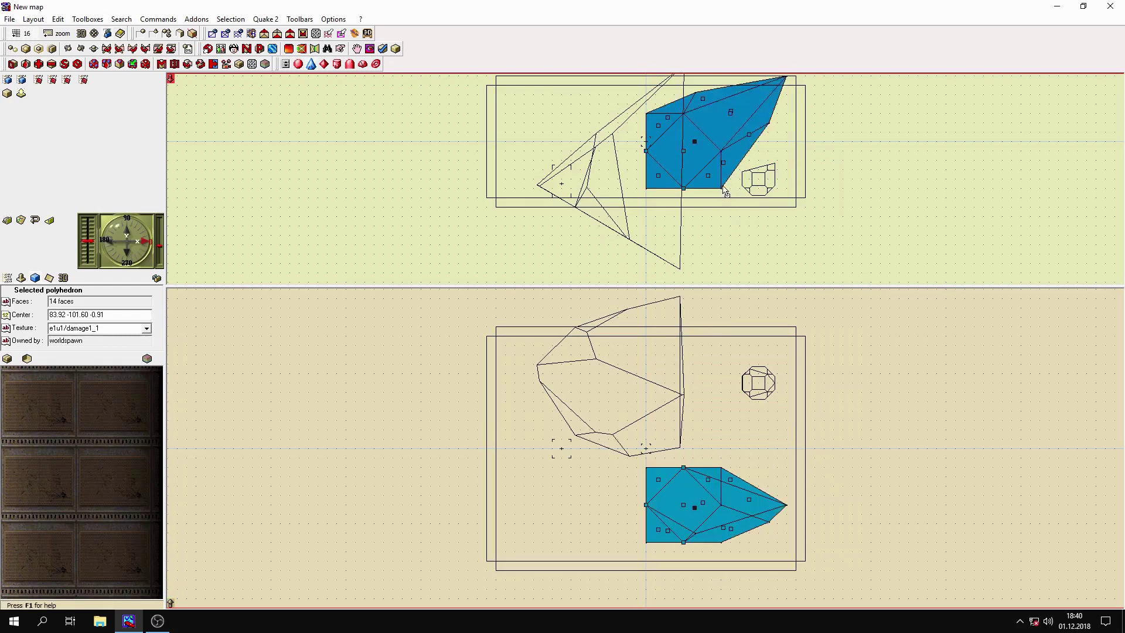
drag(722, 188, 699, 158)
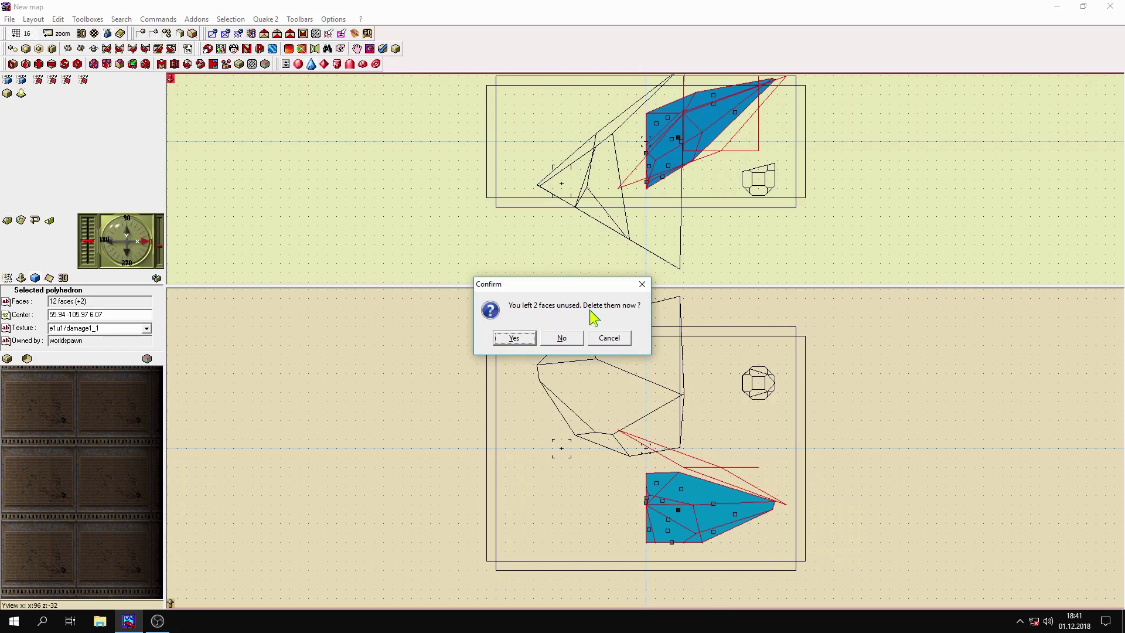
click(515, 339)
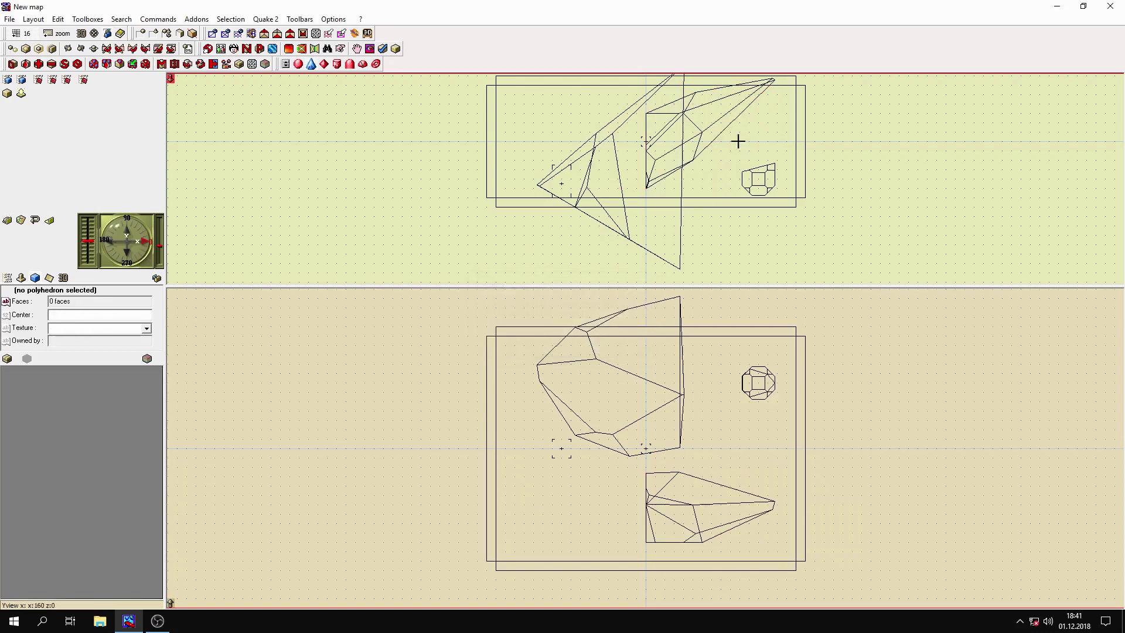
- Lower the reshaped cuboctahedron in the side view, and select the distorted cone
click(696, 135)
click(696, 136)
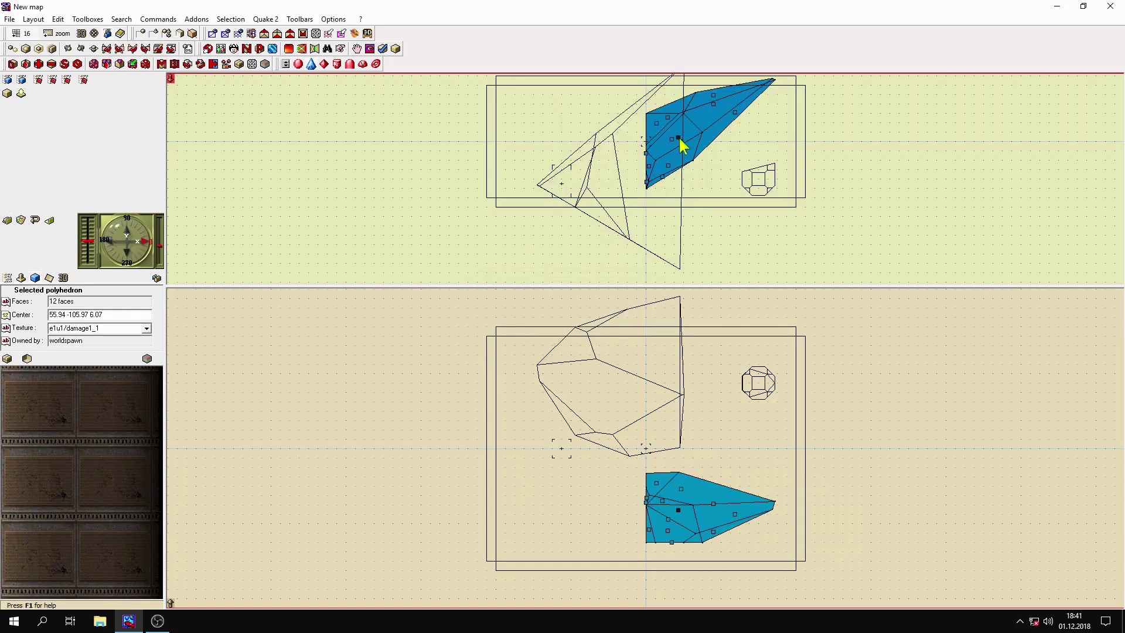
click(603, 185)
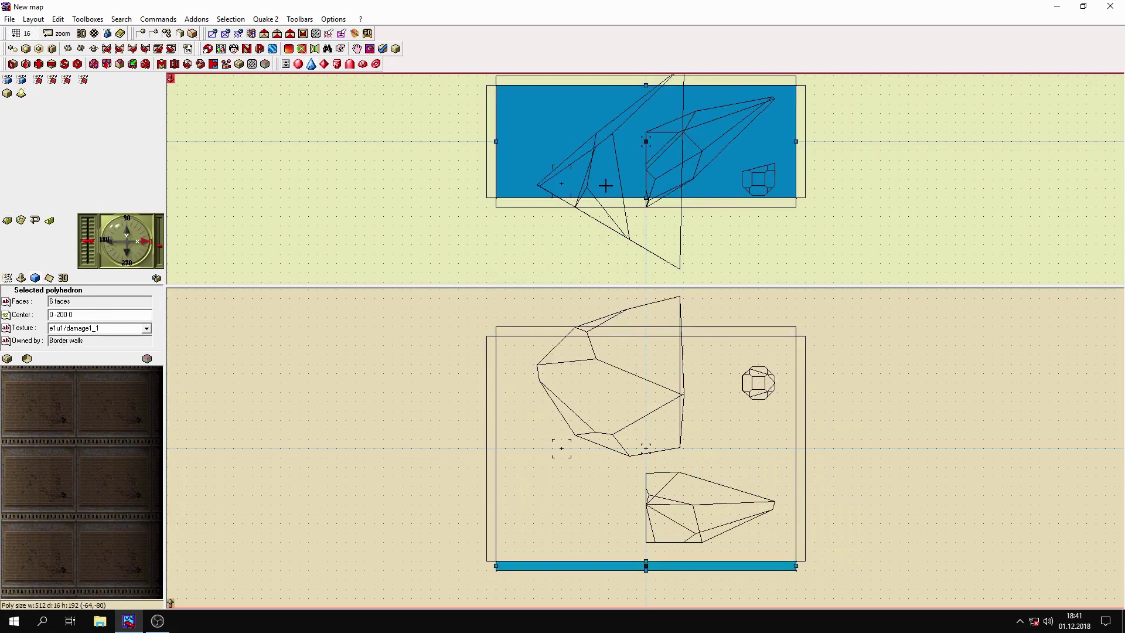
click(605, 185)
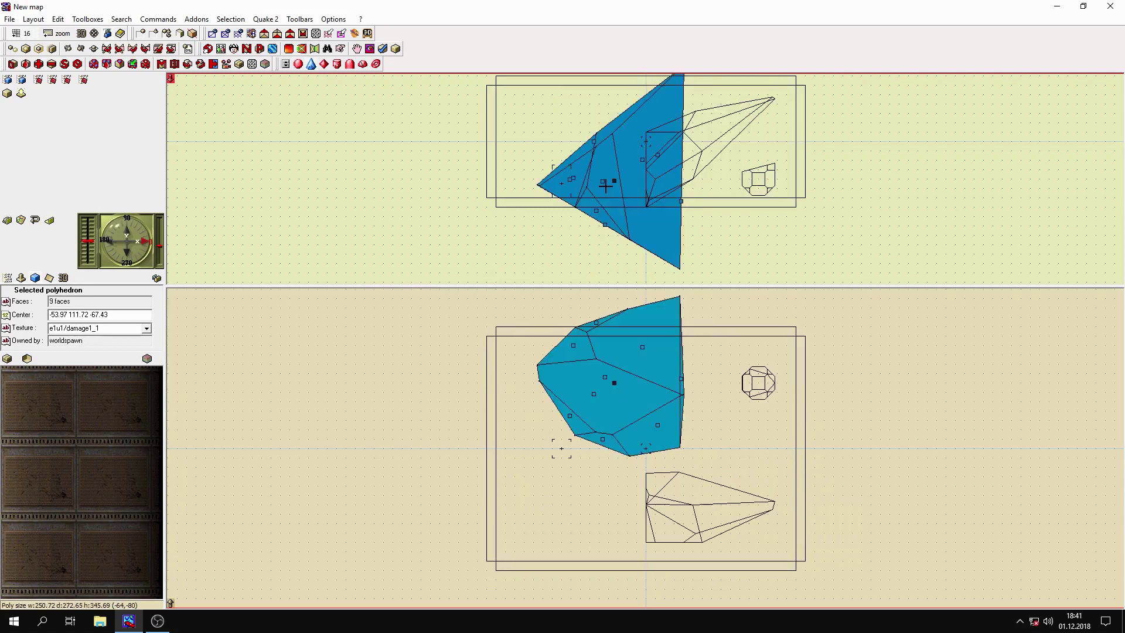
- Compile the map in the fastest full-bright mode and walk around the distorted polyhedrons in Quake 2
click(265, 19)
click(303, 61)
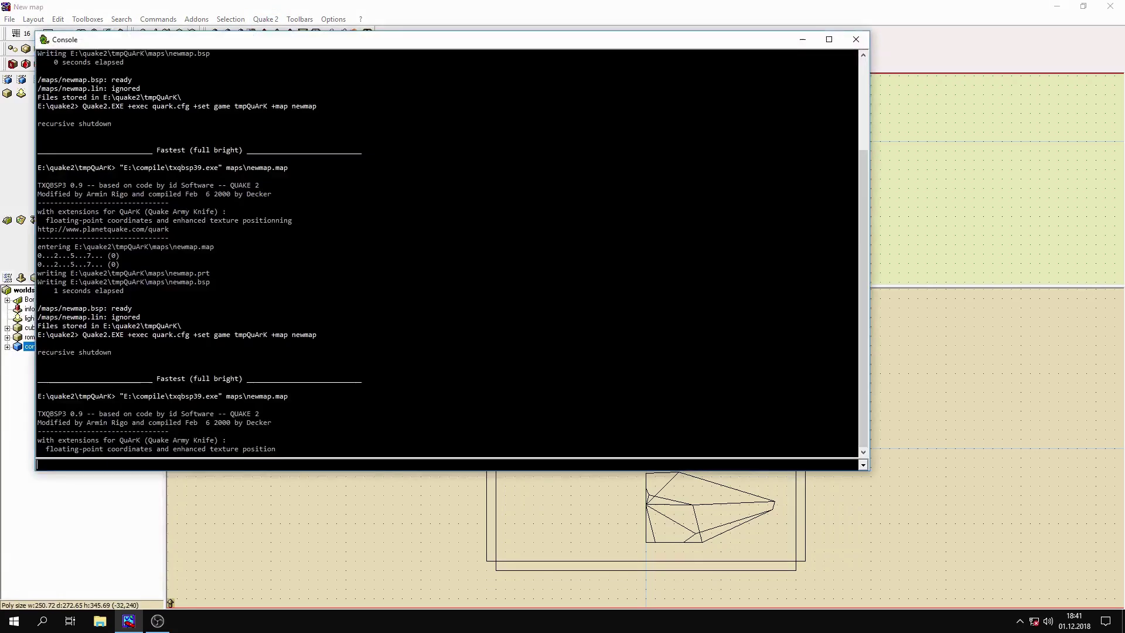
key(d)
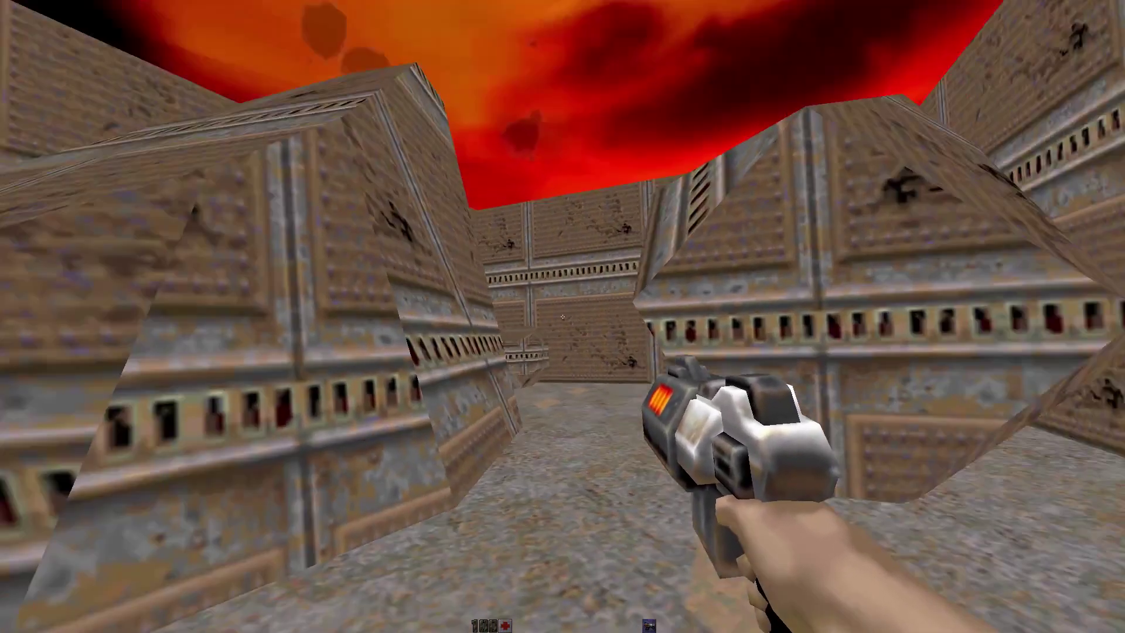
key(a)
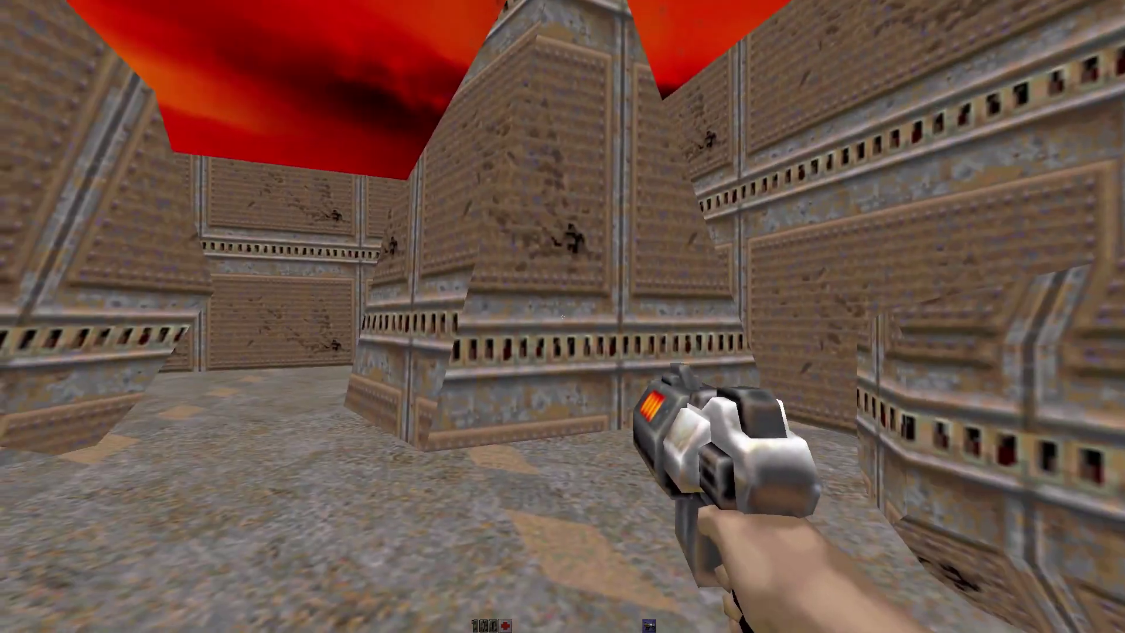
key(w)
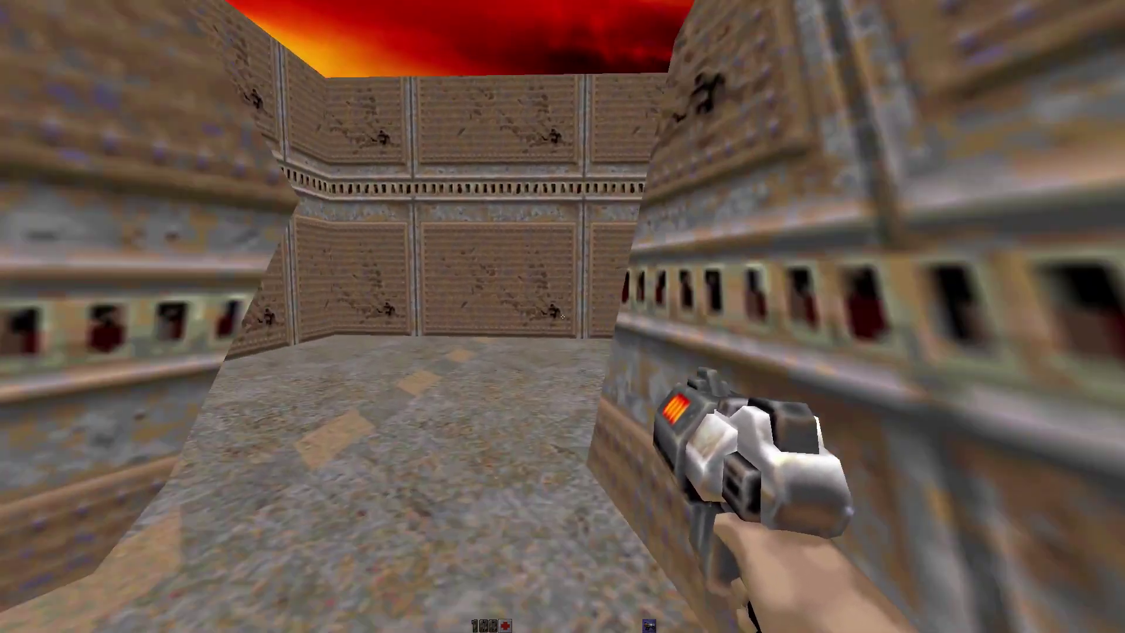
key(w)
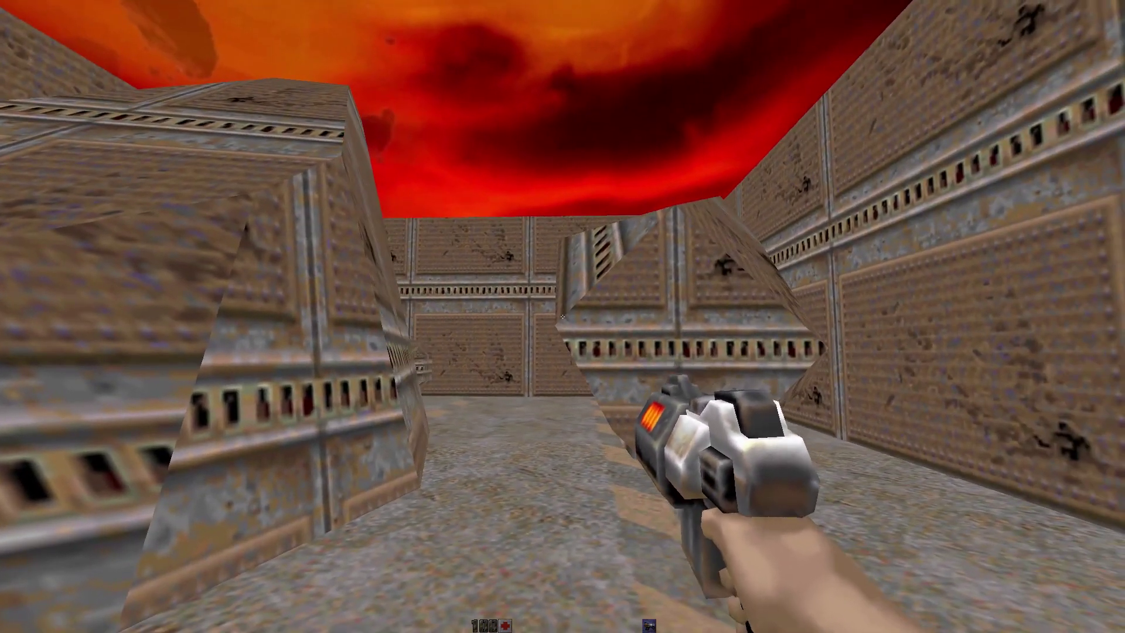
- Quit the game and return to the map editor
key(Escape)
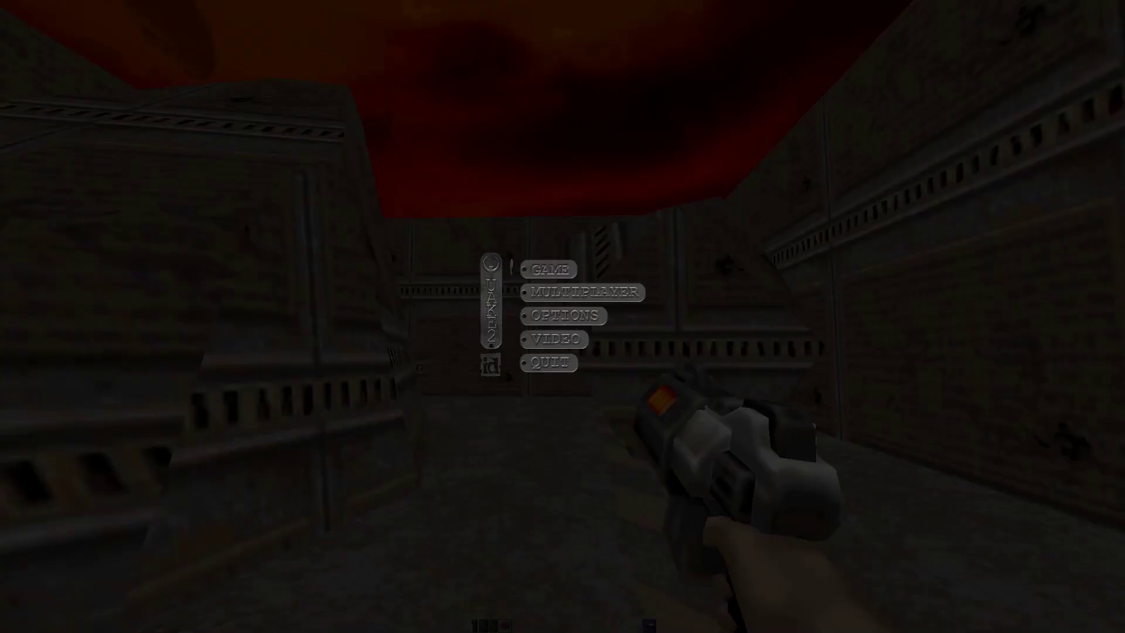
key(Up)
key(Return)
key(y)
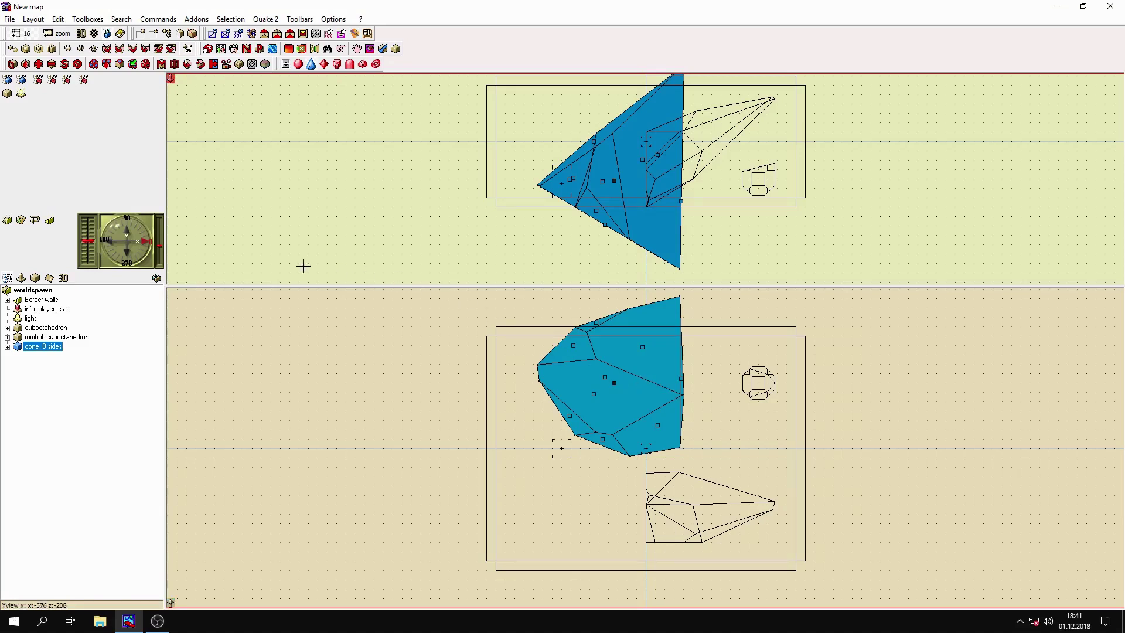
- Show the selected cone's polyhedron properties and examine its face count, center and texture fields
click(35, 278)
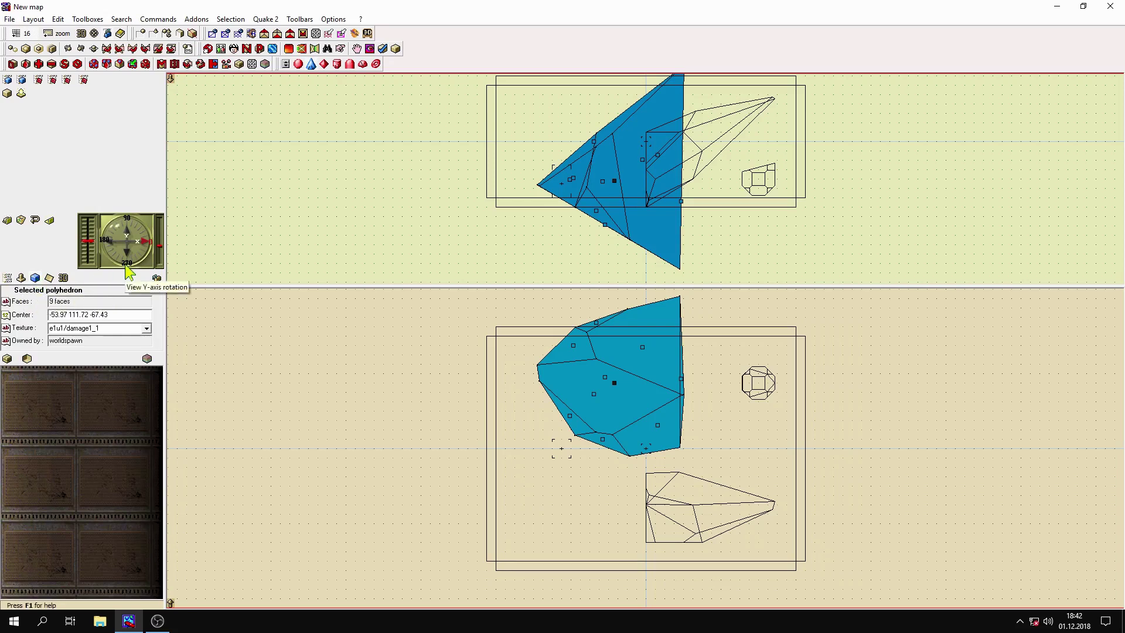
drag(111, 315, 44, 308)
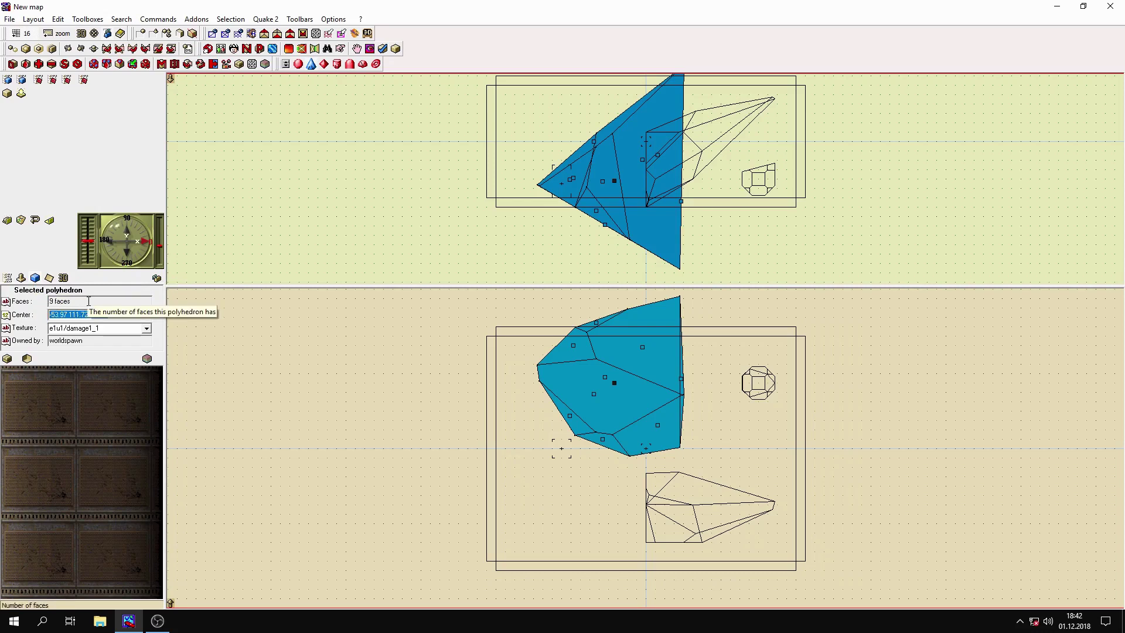
click(122, 329)
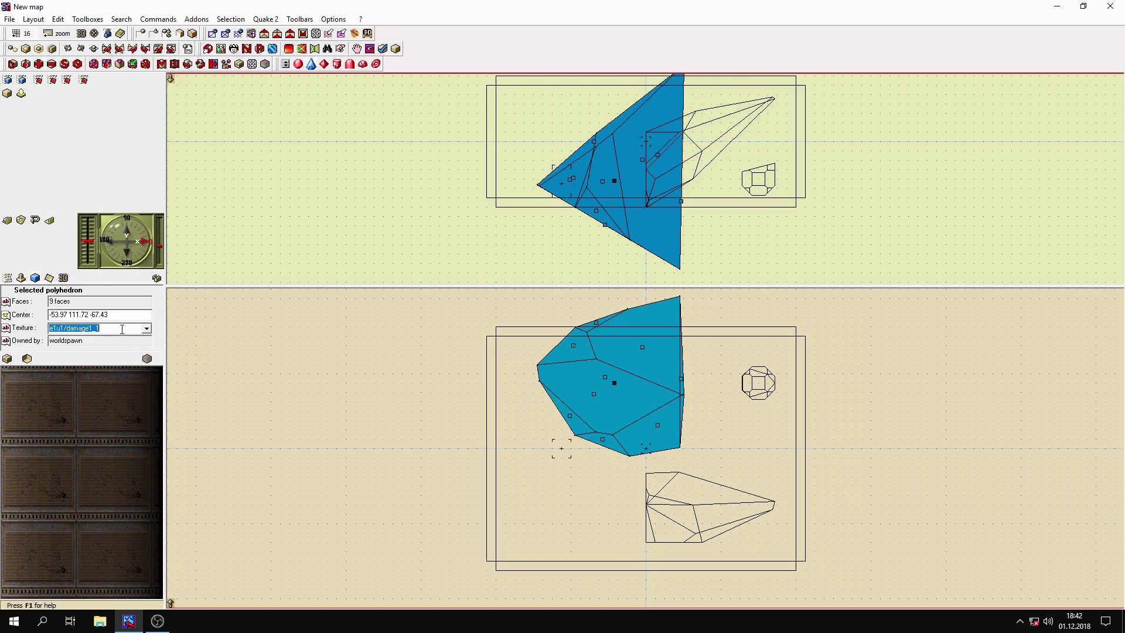
click(64, 328)
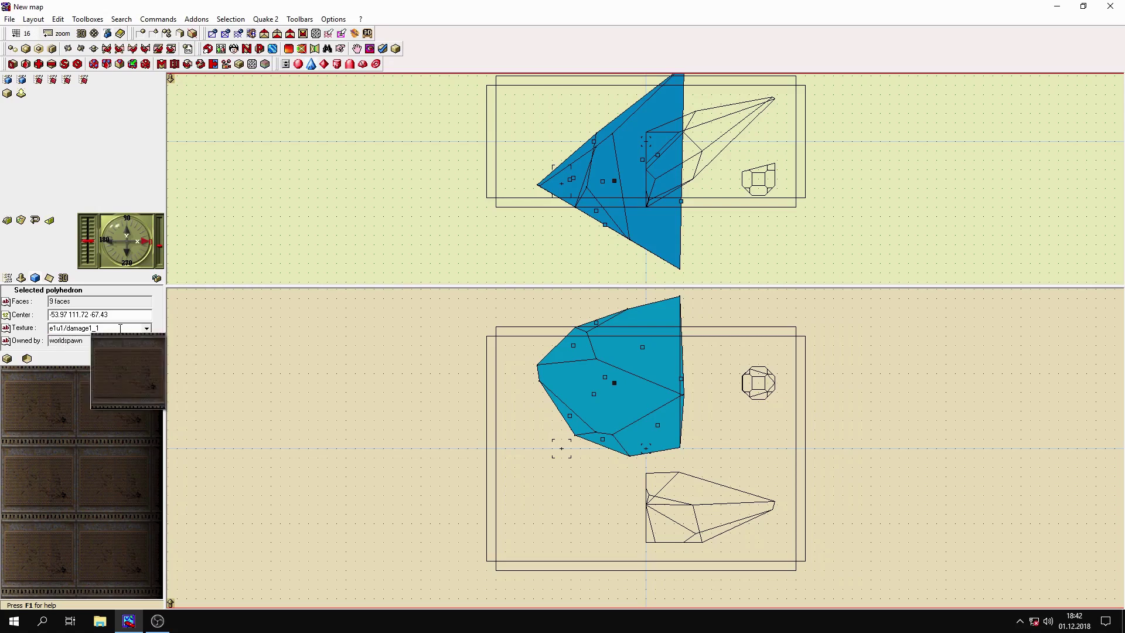
- Open the texture browser for the selected polyhedron, then reposition and widen its window
click(7, 359)
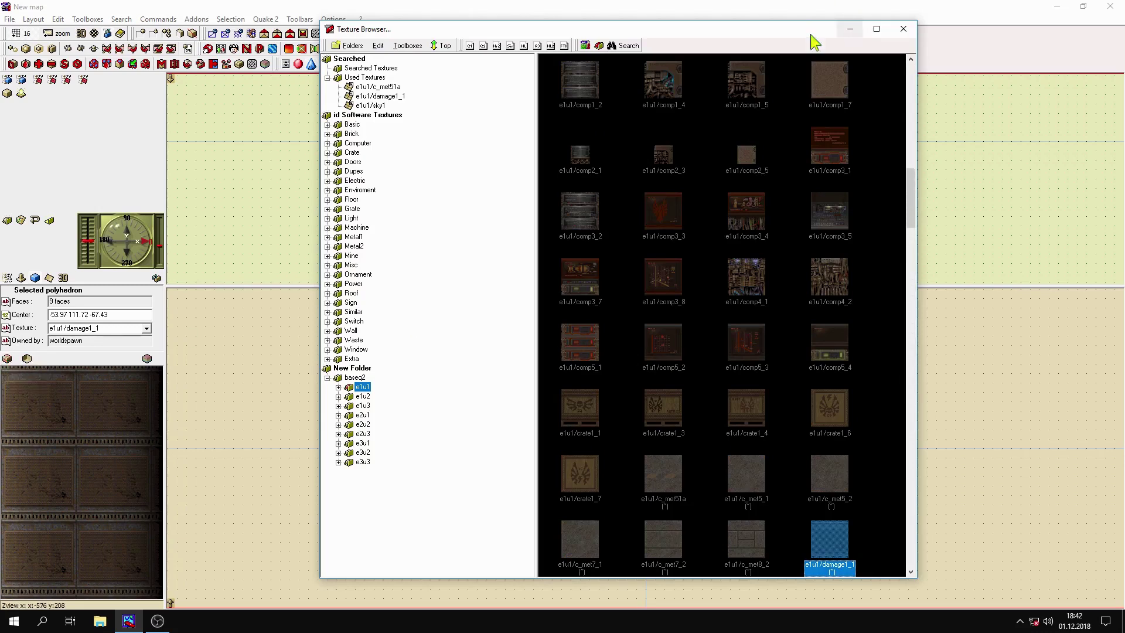
drag(789, 29, 674, 10)
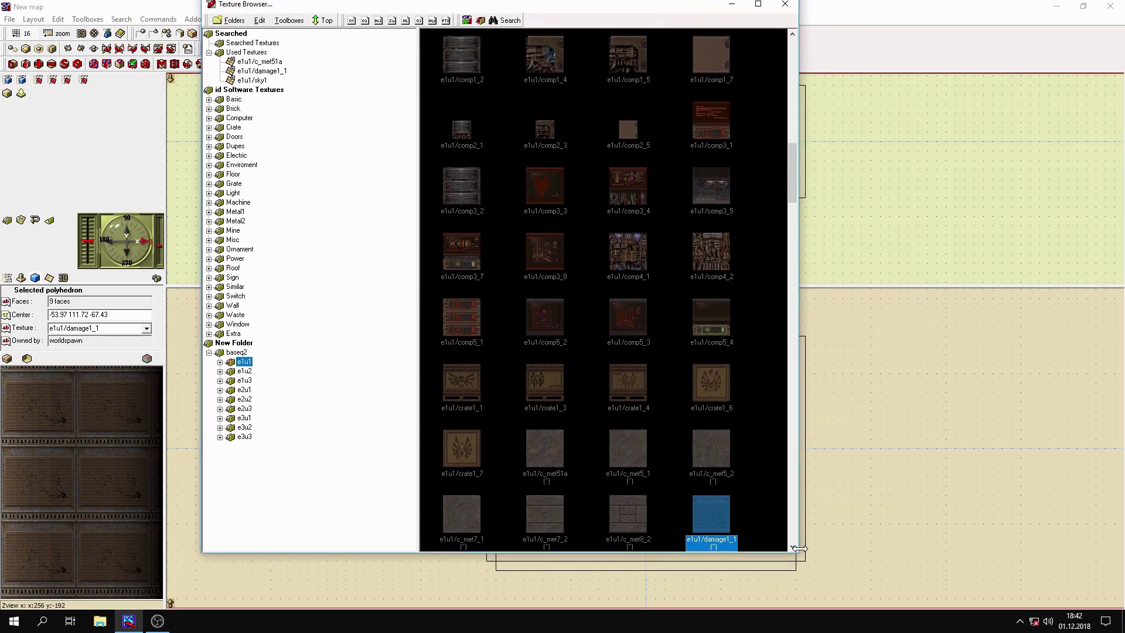
drag(799, 551, 1050, 549)
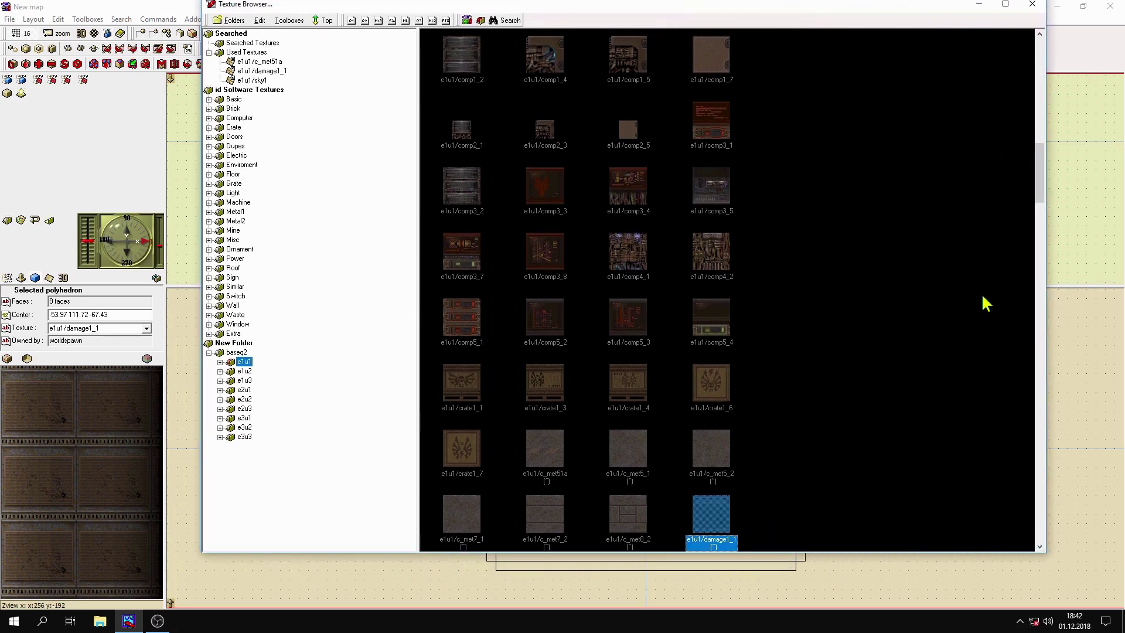
- Apply the e1u1/rocks16_2 texture to the selected cone
drag(1041, 165, 997, 398)
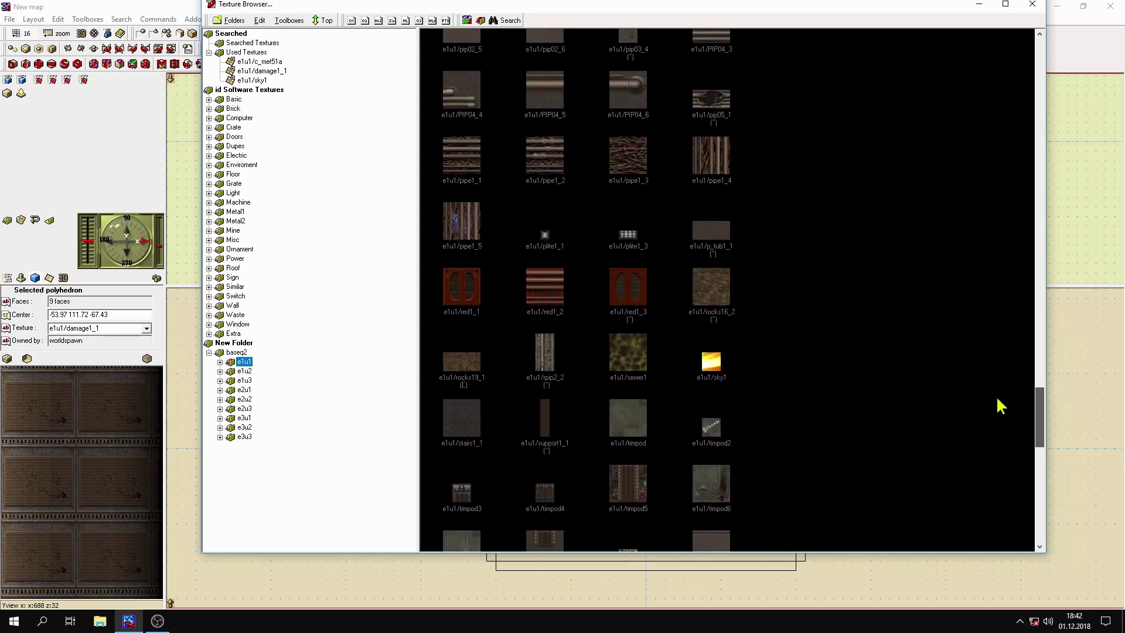
double_click(718, 301)
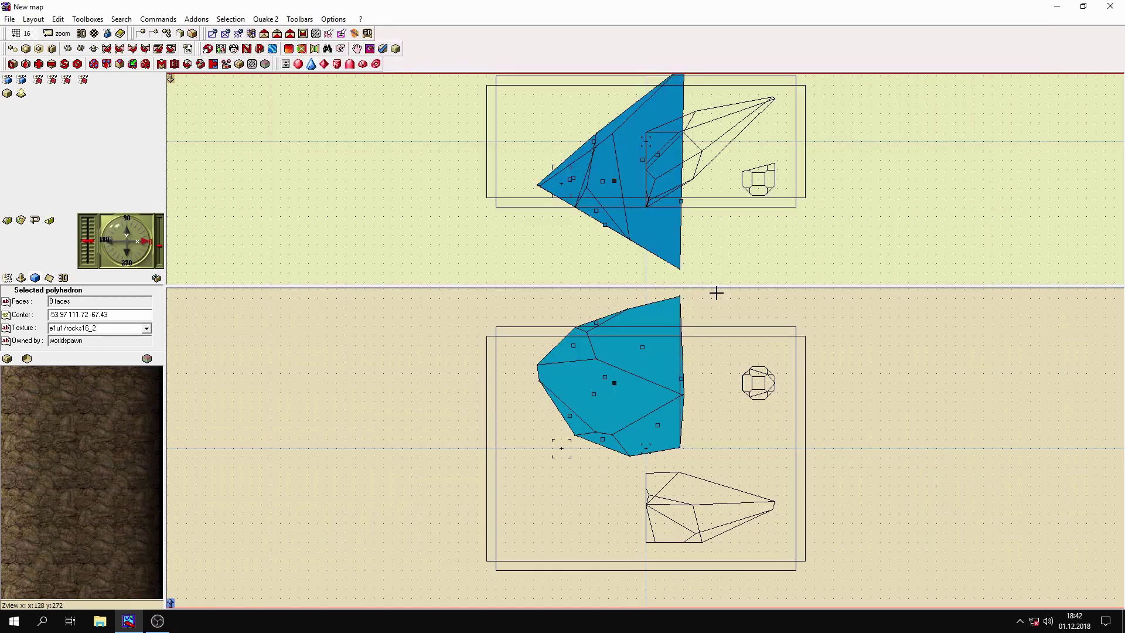
- Select the distorted cuboctahedron and apply the e1u1/rocks16_2 texture from the Enviroment category
click(678, 510)
click(680, 512)
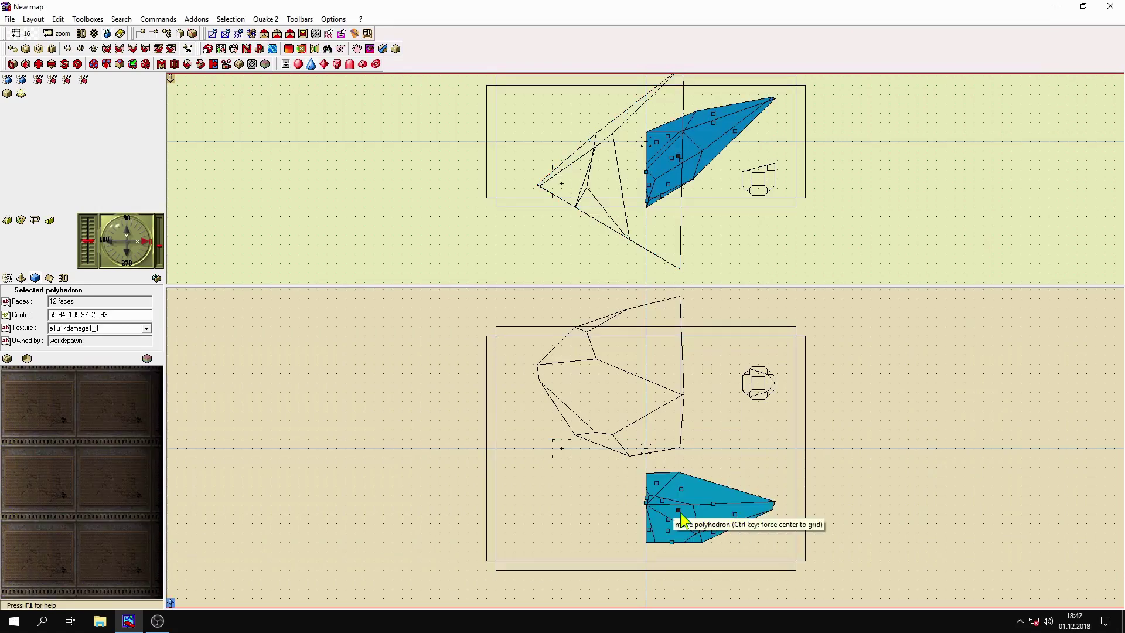
click(7, 358)
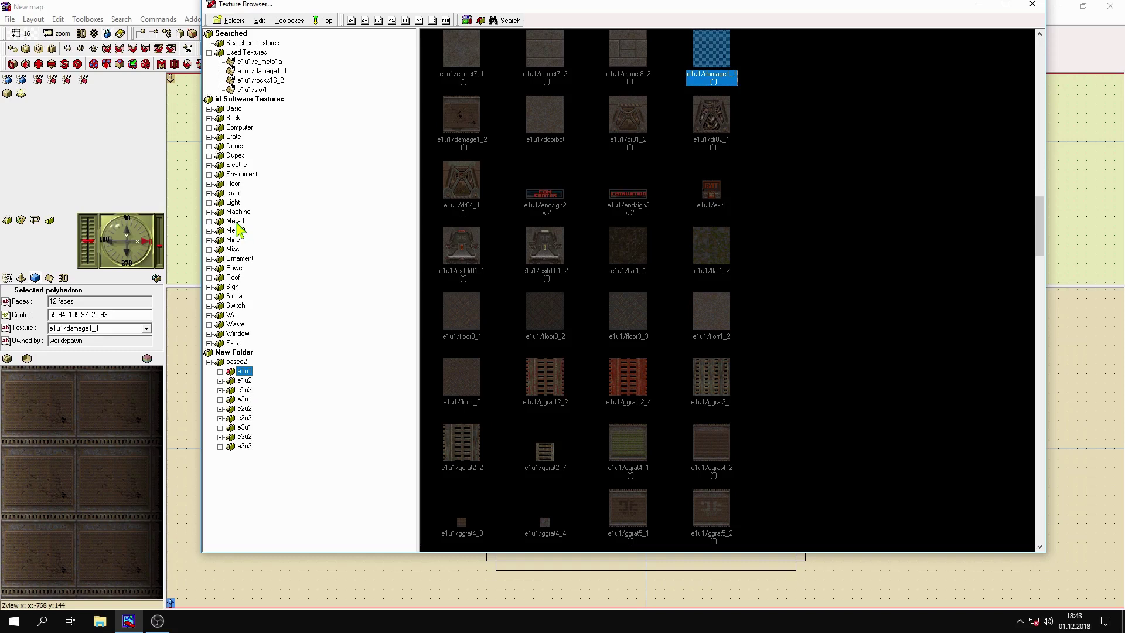
click(247, 178)
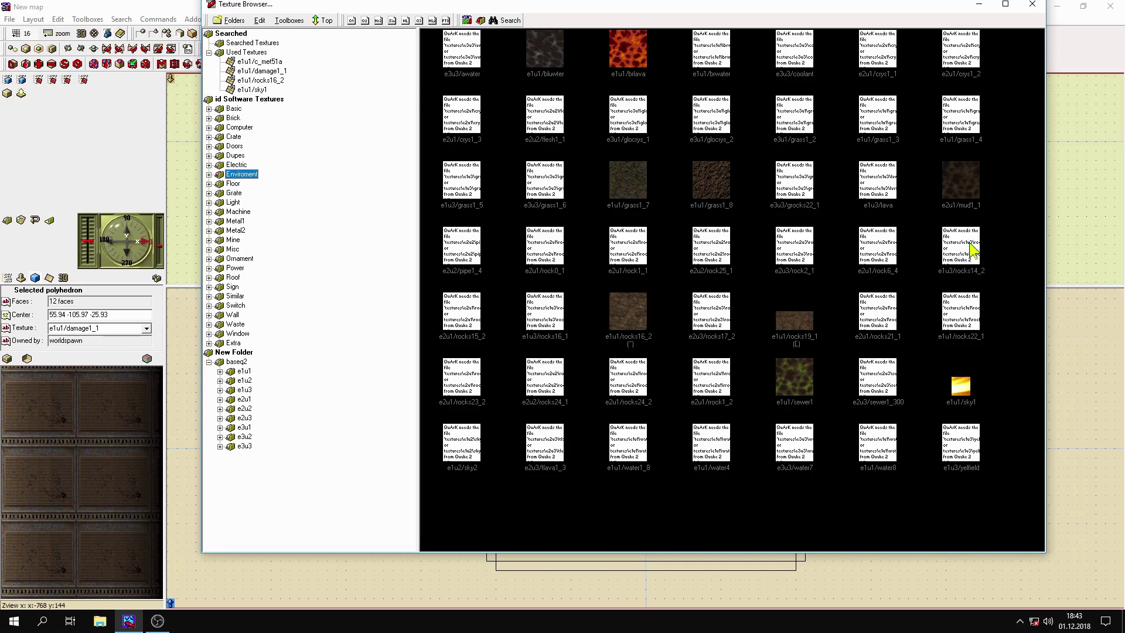
click(641, 322)
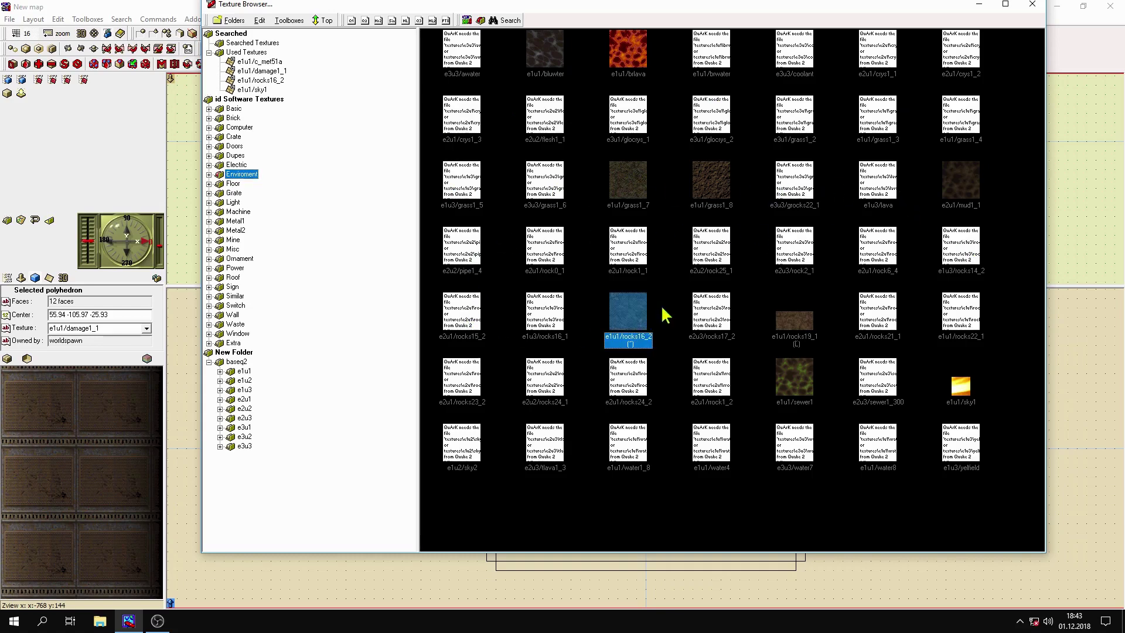
double_click(622, 322)
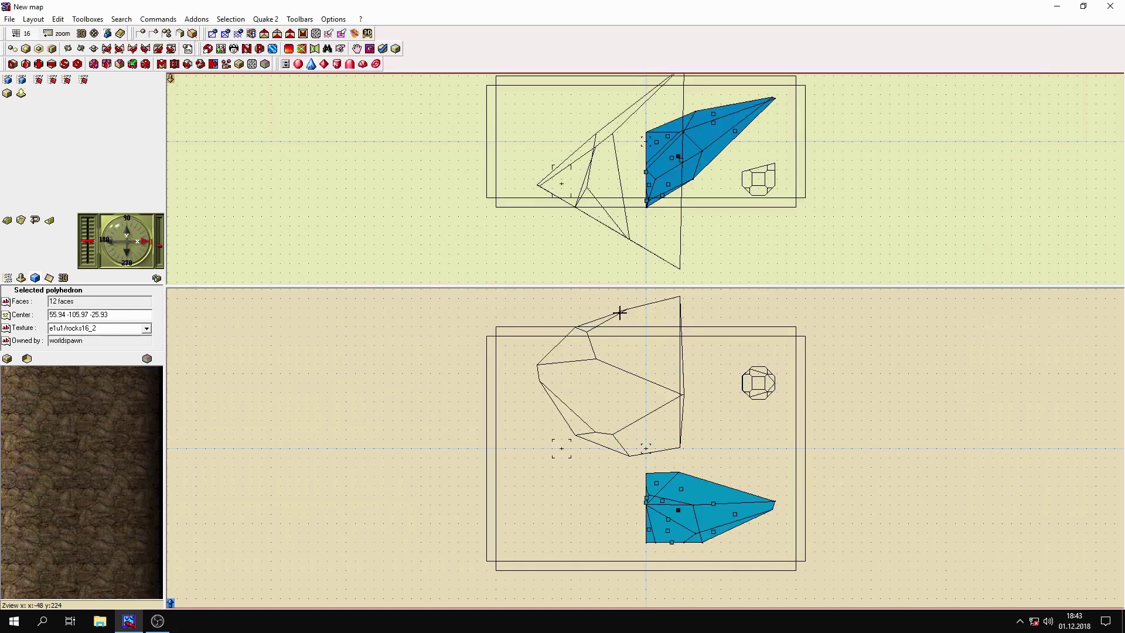
- Select the small rombobicuboctahedron and apply the e1u1/c_met5_1 texture from the e1u1 folder
click(759, 384)
click(760, 383)
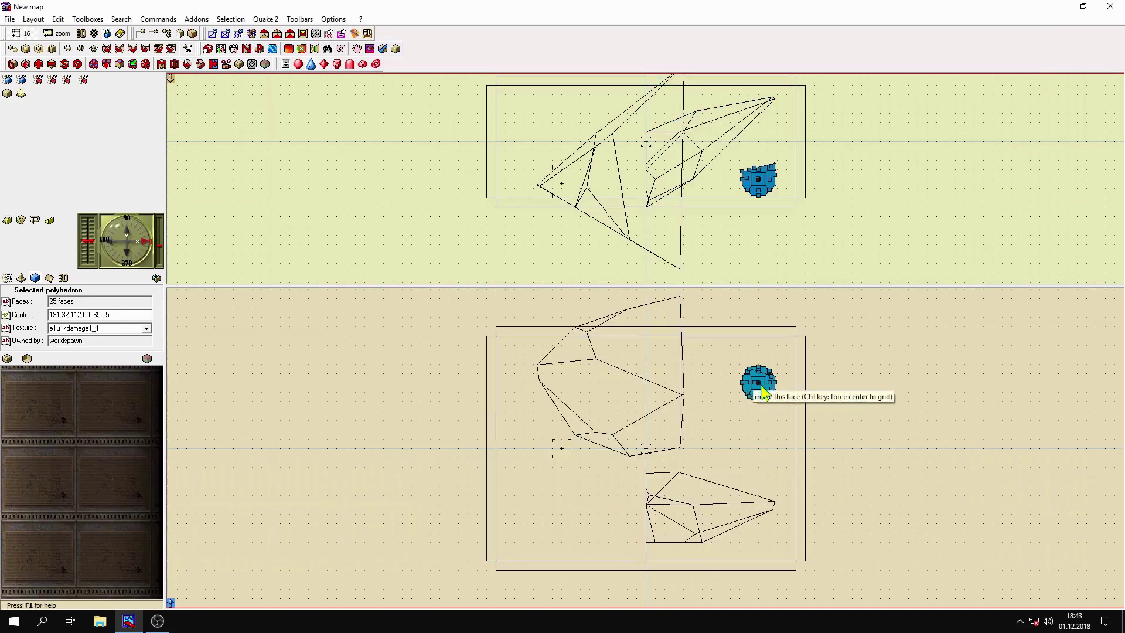
click(8, 359)
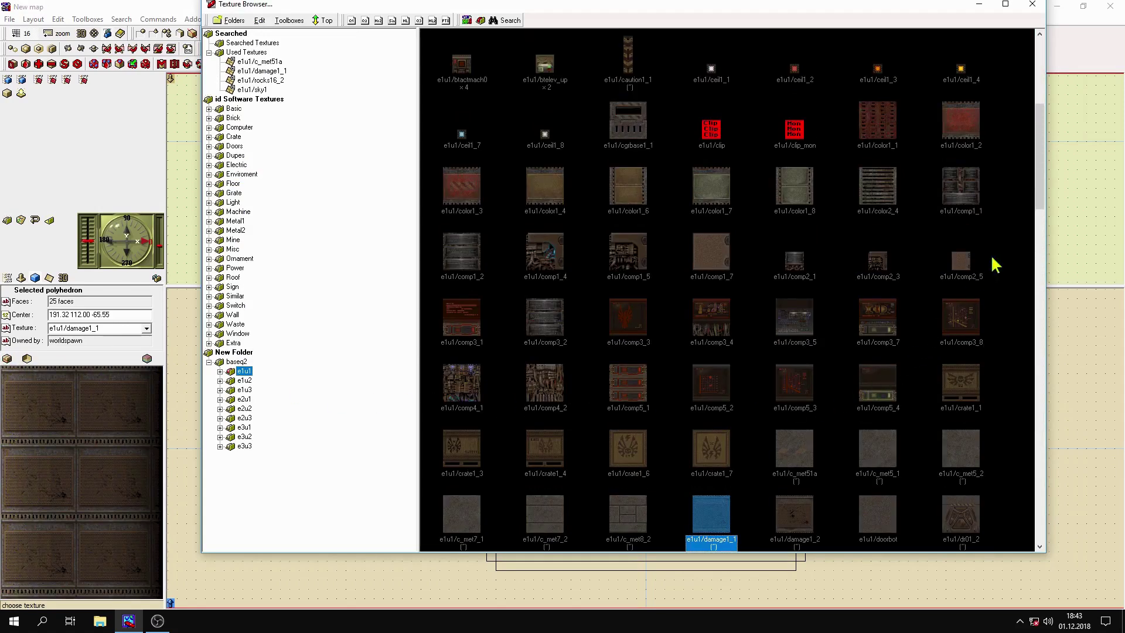
drag(1040, 126, 1040, 147)
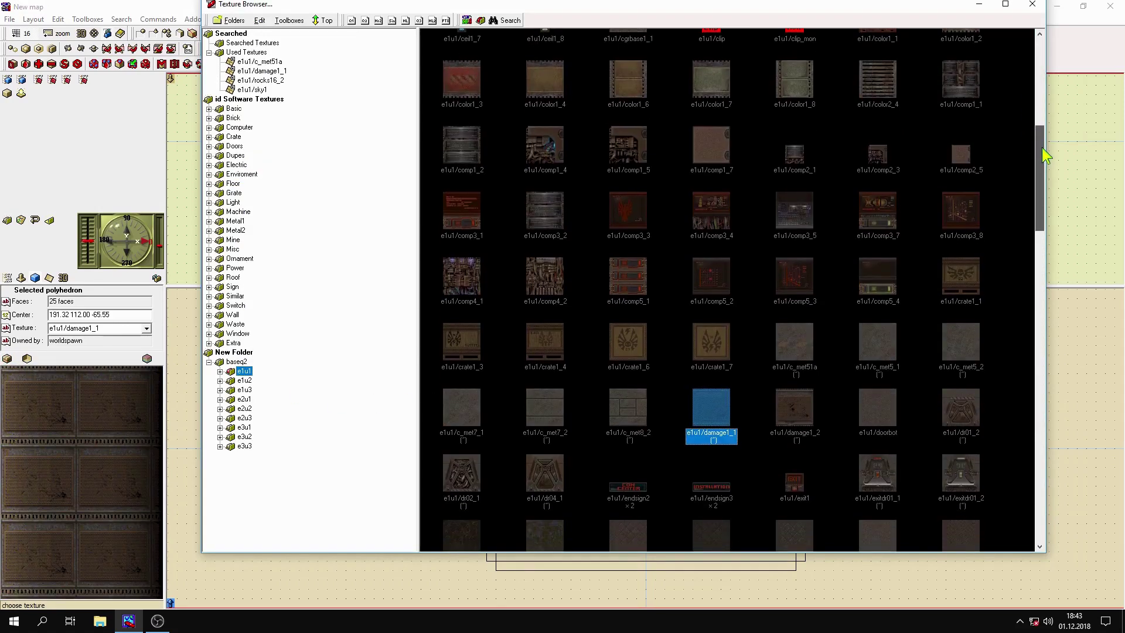
click(876, 347)
double_click(877, 347)
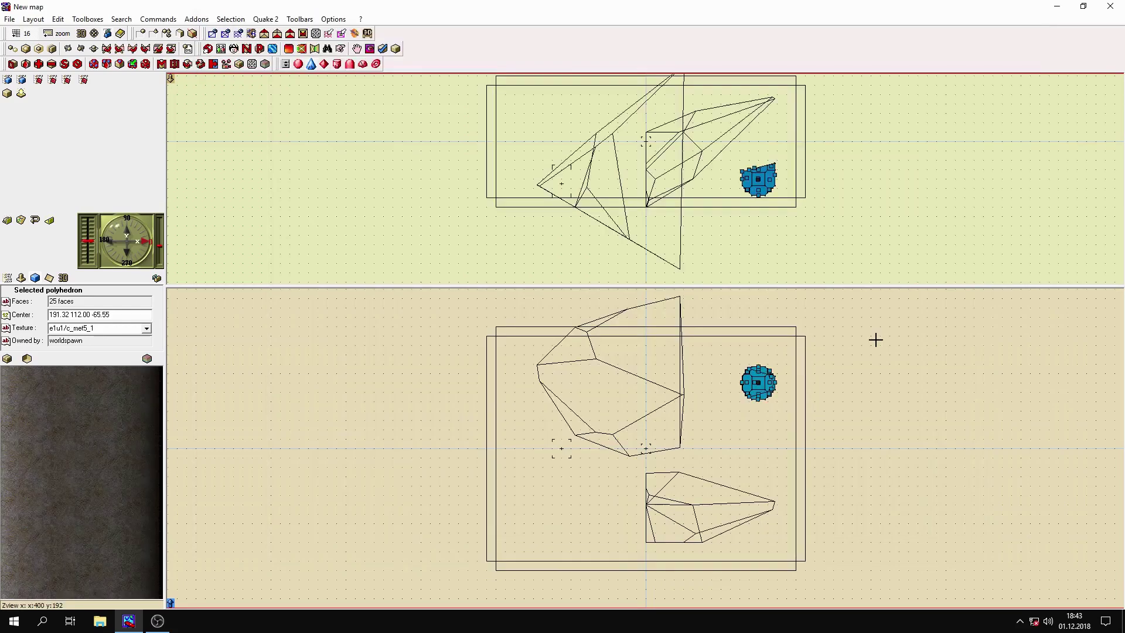
- Compile the map in the fastest full-bright mode and walk around the retextured polyhedrons in Quake 2
click(262, 19)
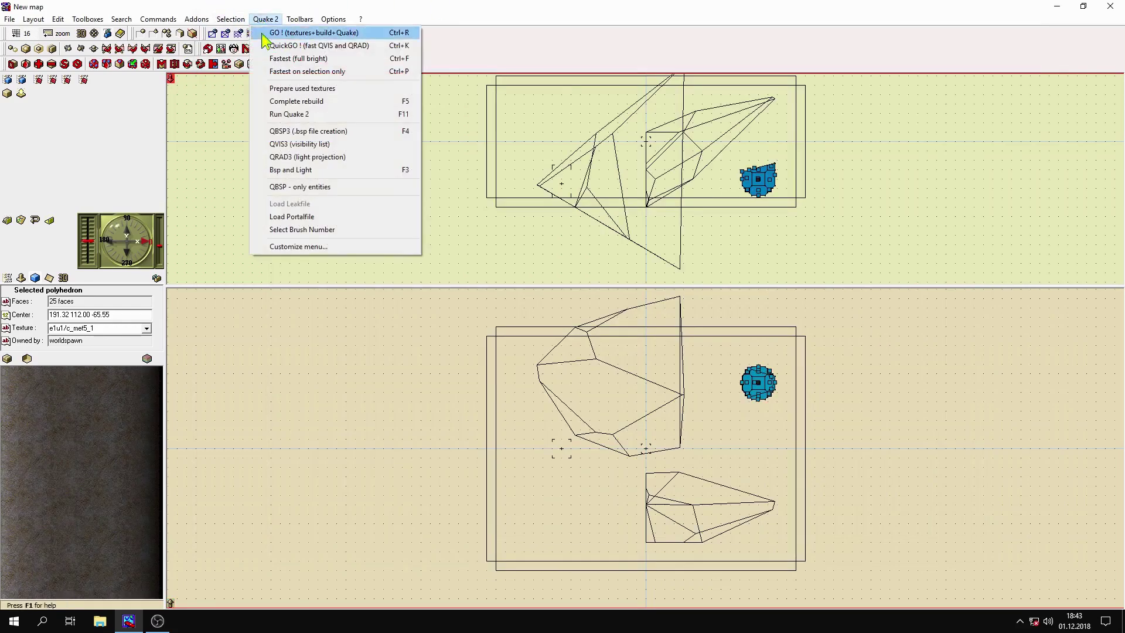
click(274, 57)
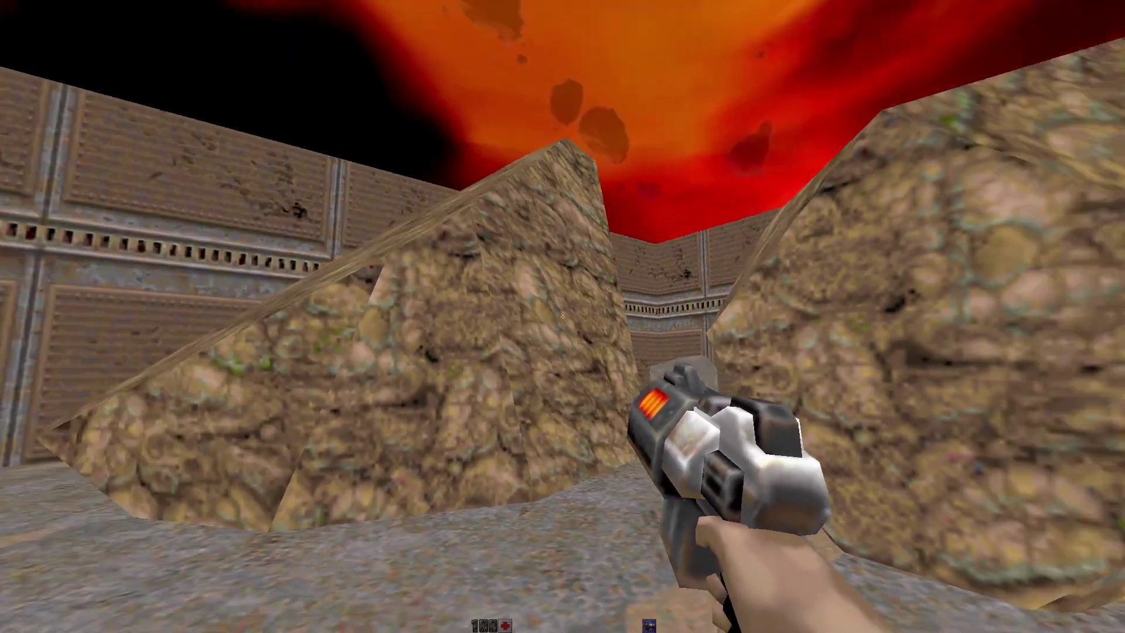
key(s)
key(d)
key(w)
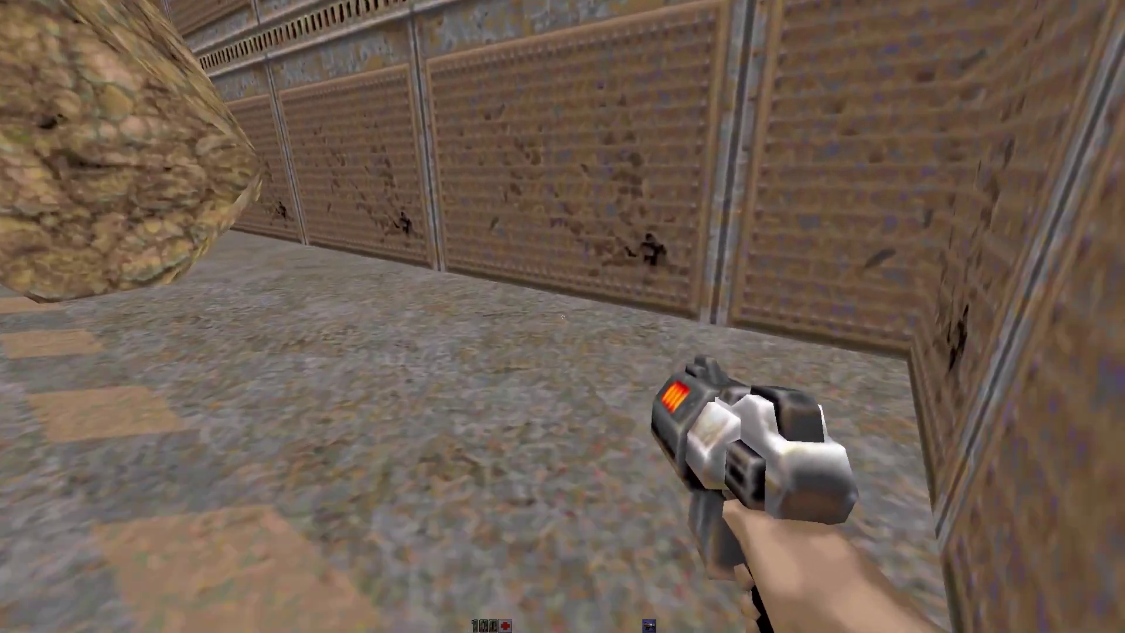
key(d)
key(a)
key(w)
key(s)
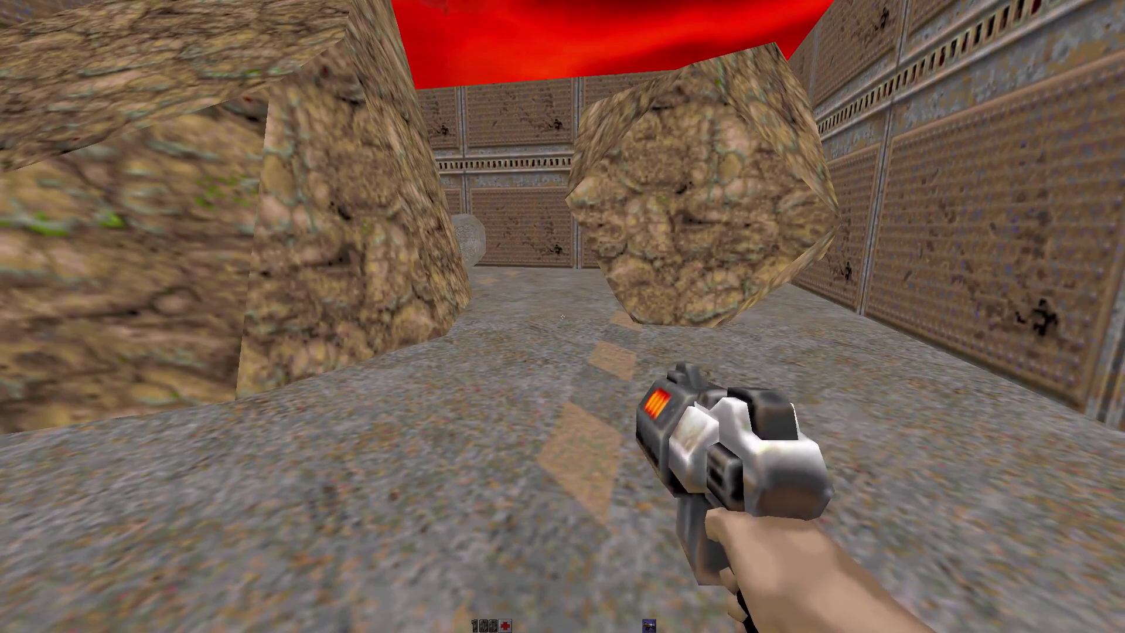
- Quit Quake 2 and return to the map editor
key(Escape)
key(Up)
key(Return)
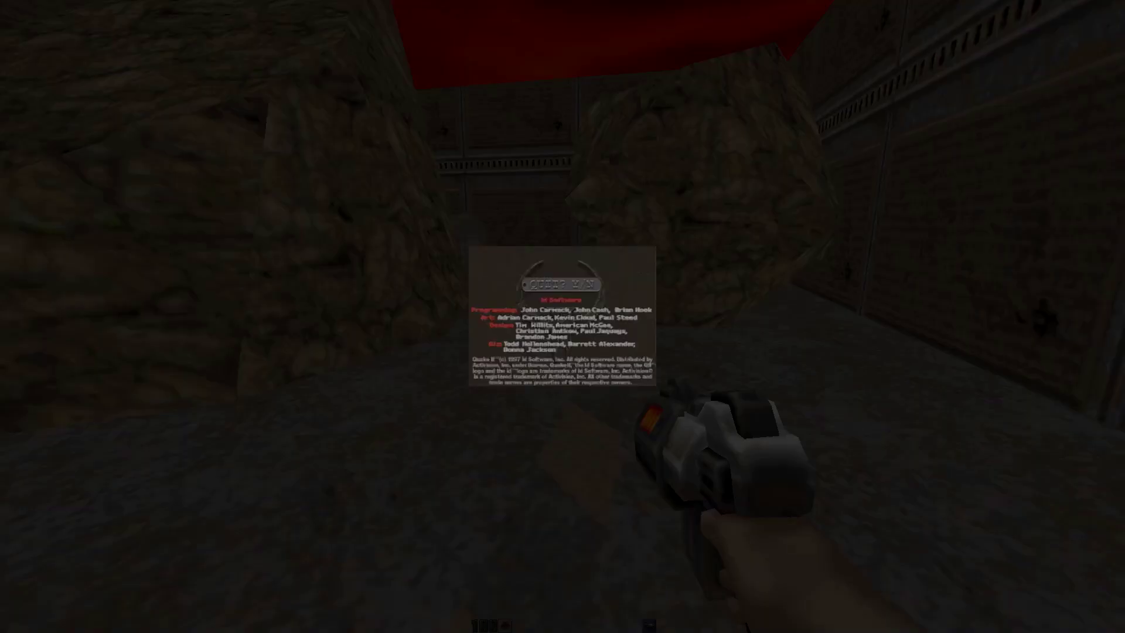
key(y)
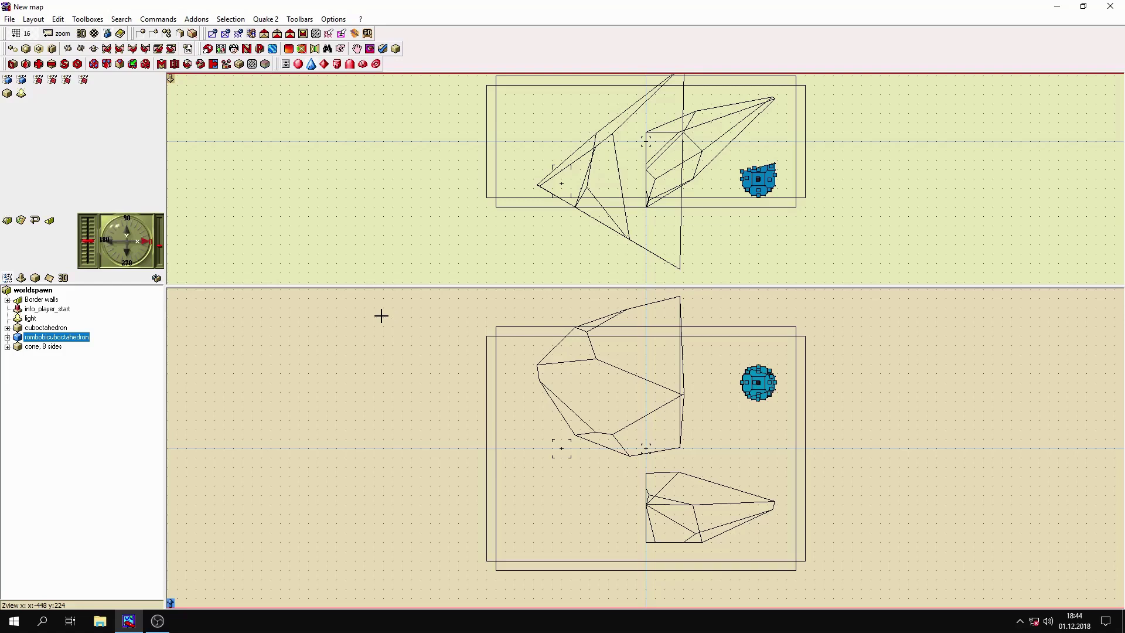
- Expand the Border walls group and select each wall, the sky and the floor in turn to identify them in the map
click(47, 300)
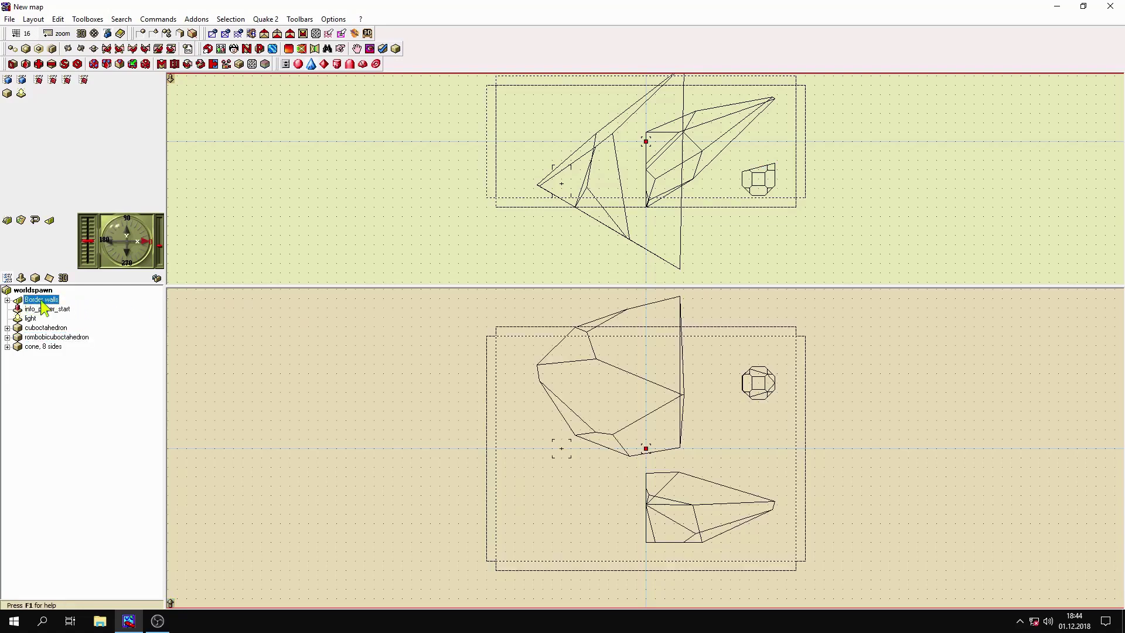
click(7, 299)
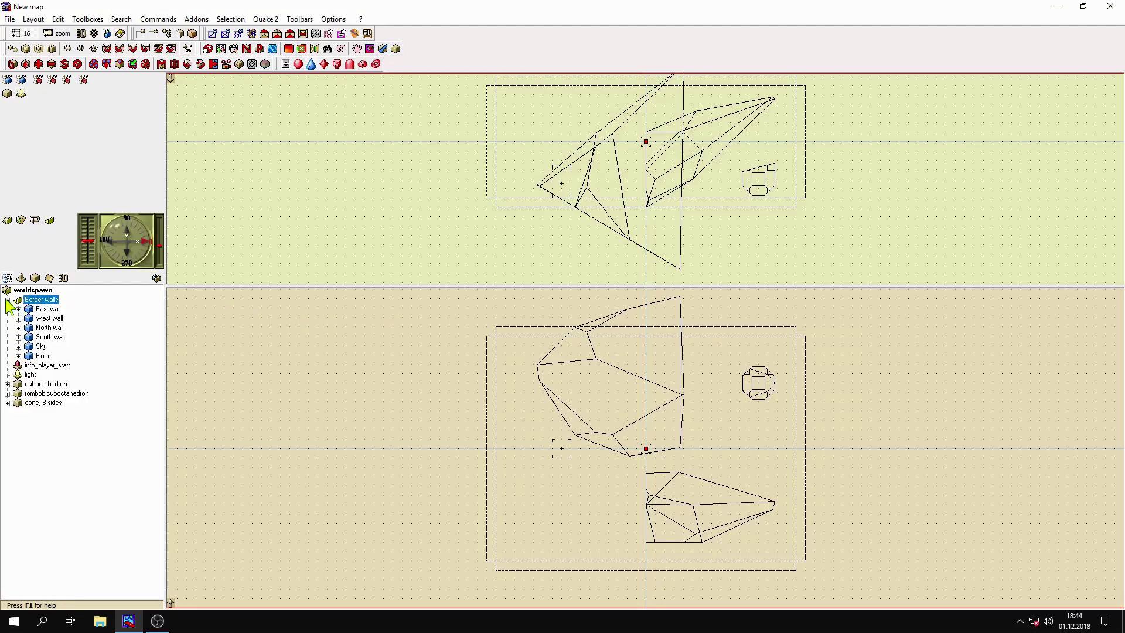
click(51, 308)
click(50, 318)
click(53, 328)
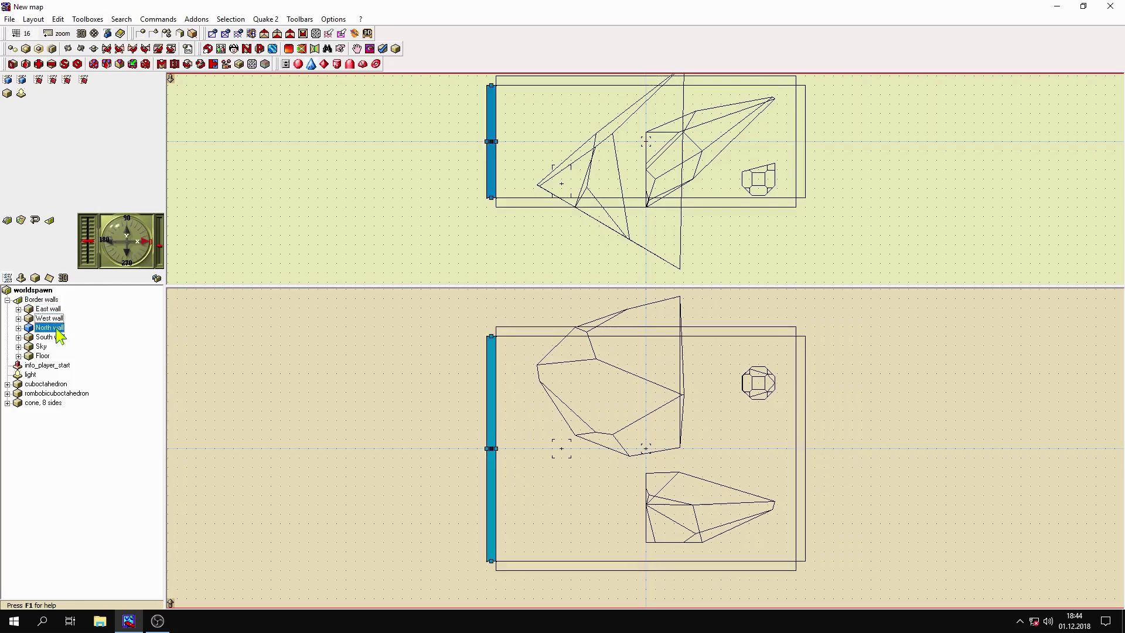
click(49, 337)
click(41, 347)
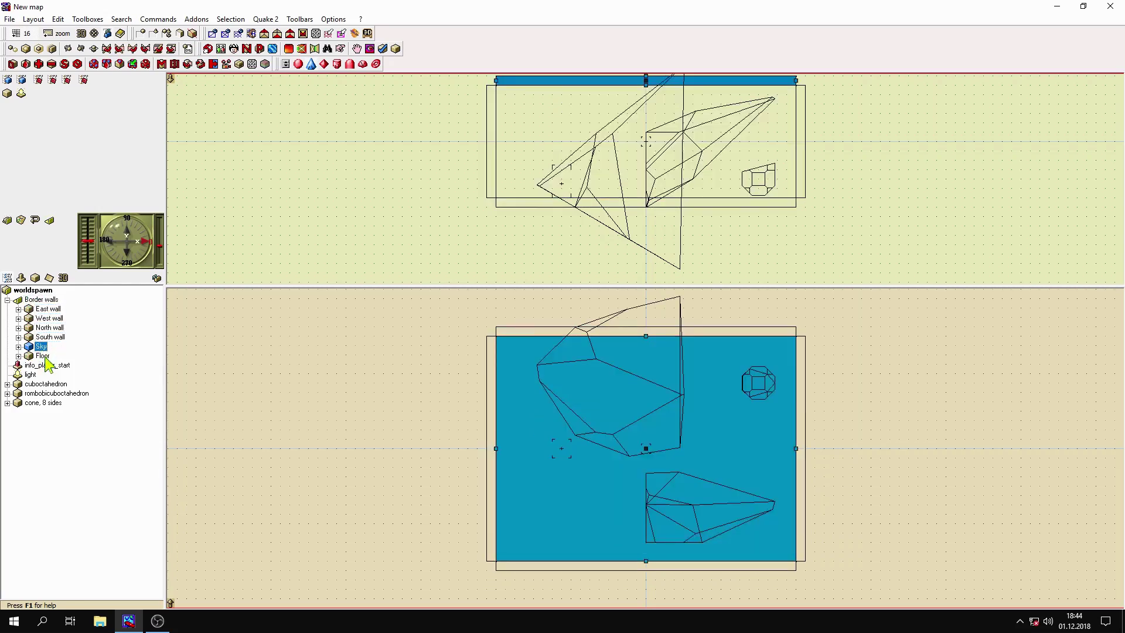
click(43, 356)
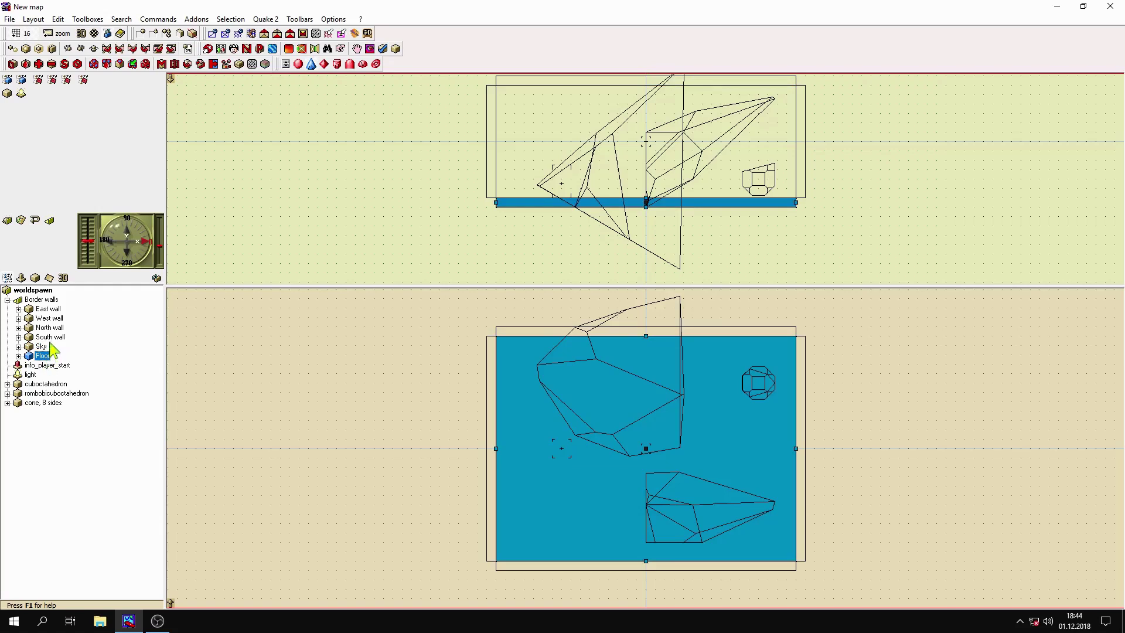
click(47, 310)
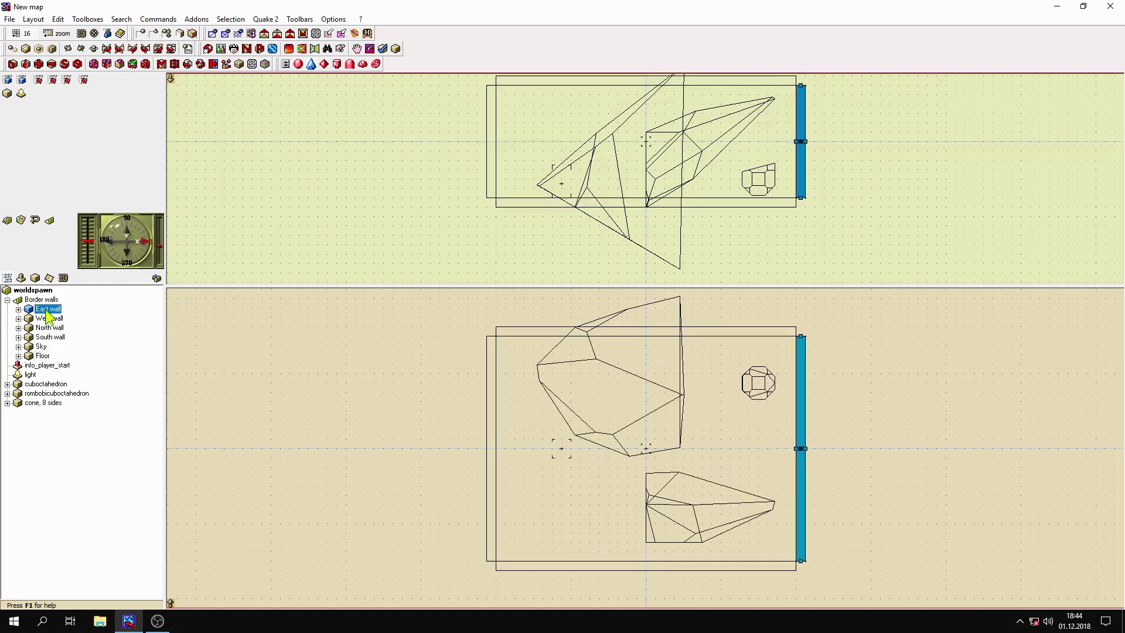
click(51, 328)
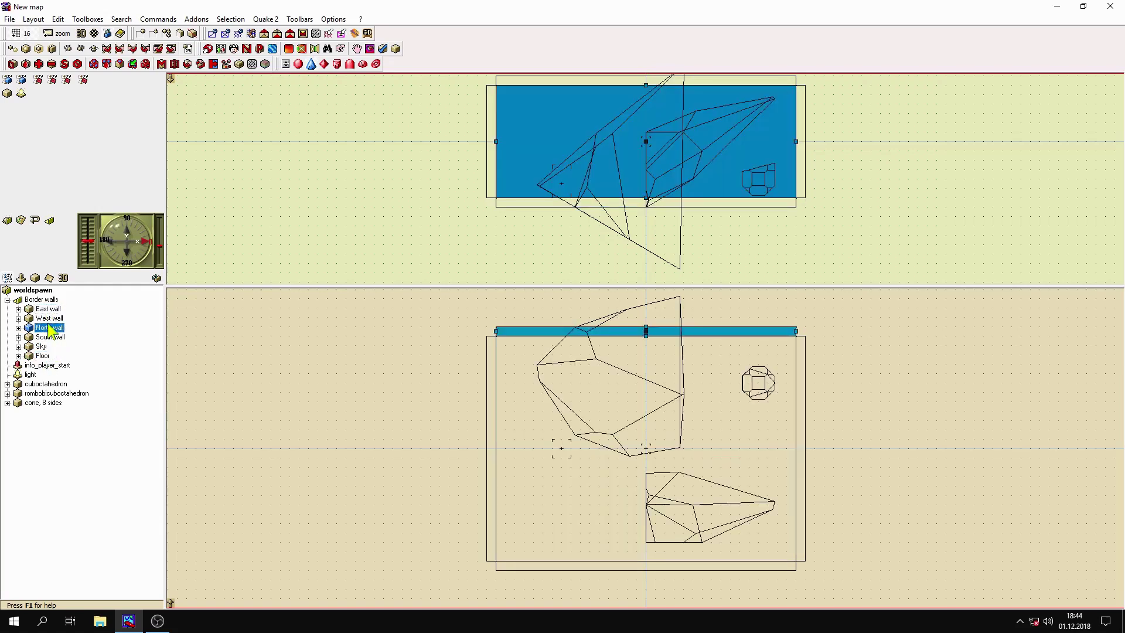
click(47, 320)
click(50, 338)
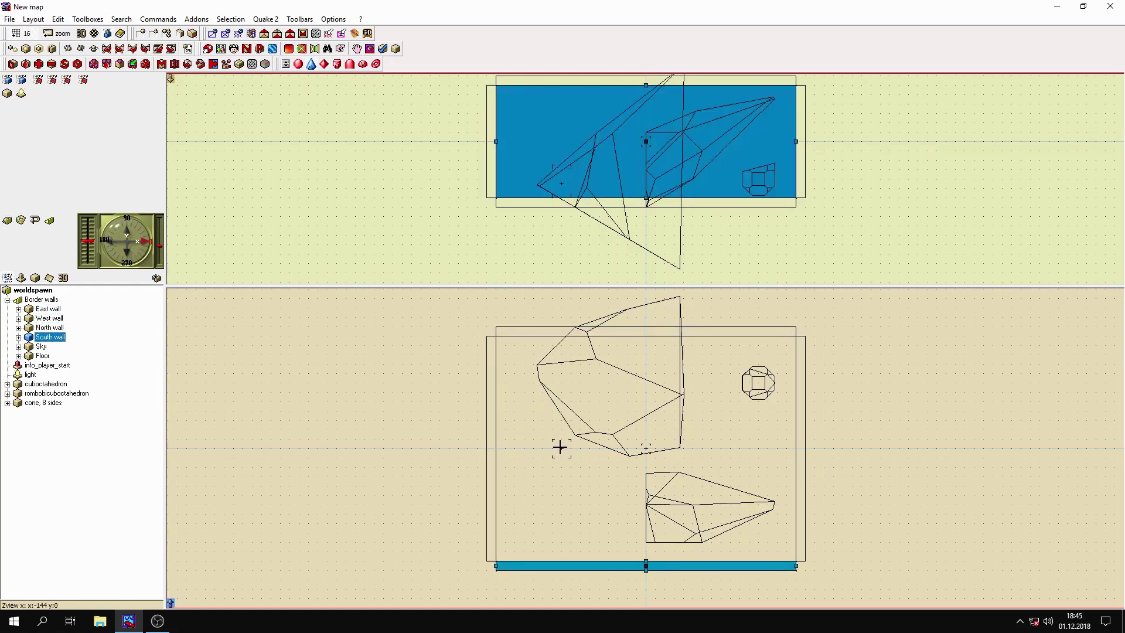
- Move the info_player_start entity to -80 -144 -72 and set its angle to 91
click(560, 448)
click(559, 448)
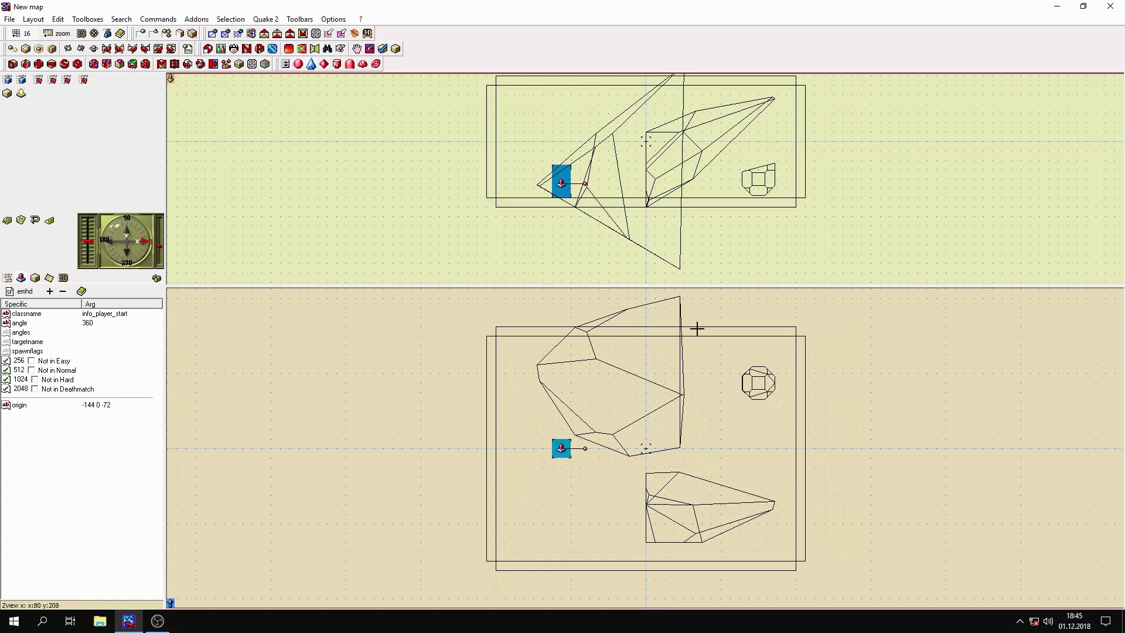
drag(557, 448, 597, 475)
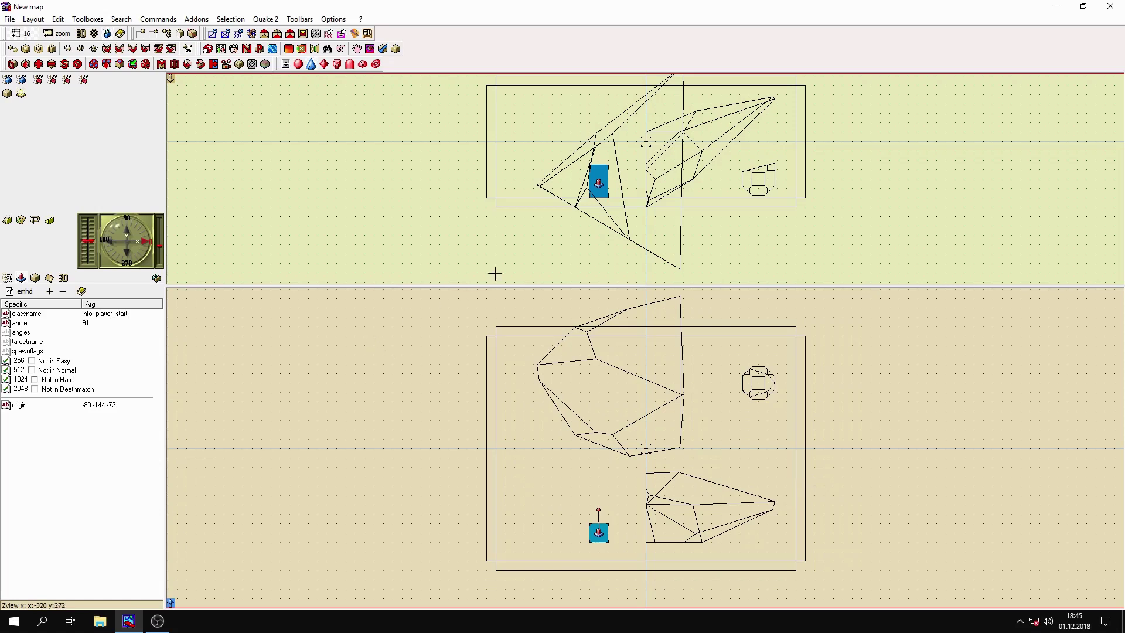
- Select the whole Border walls group in the object tree and enlarge it twice
click(7, 279)
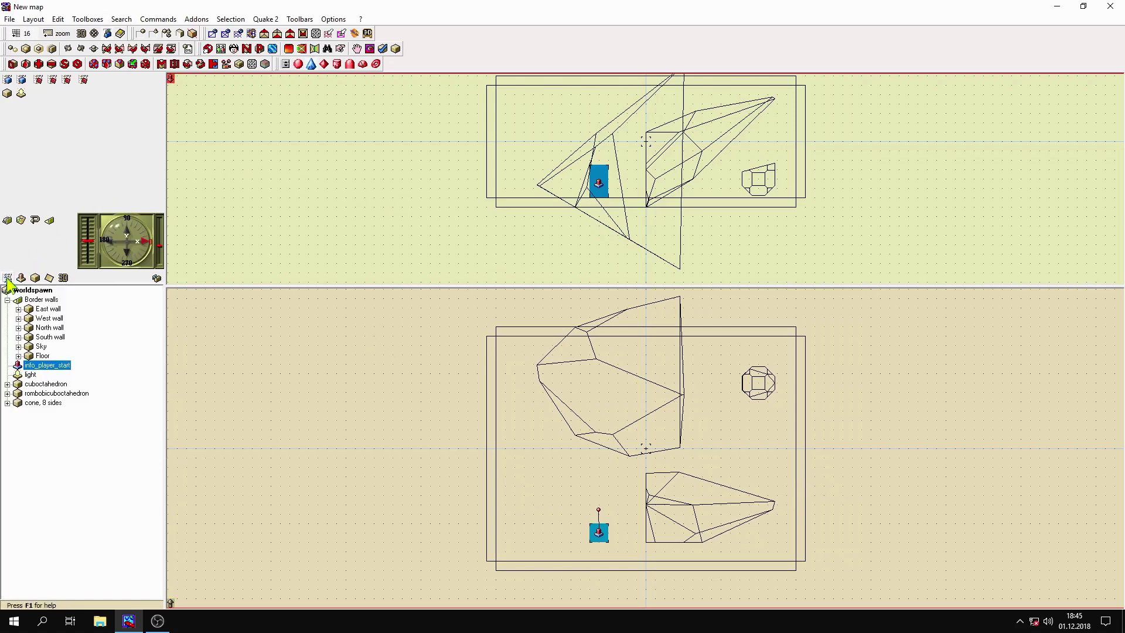
click(8, 300)
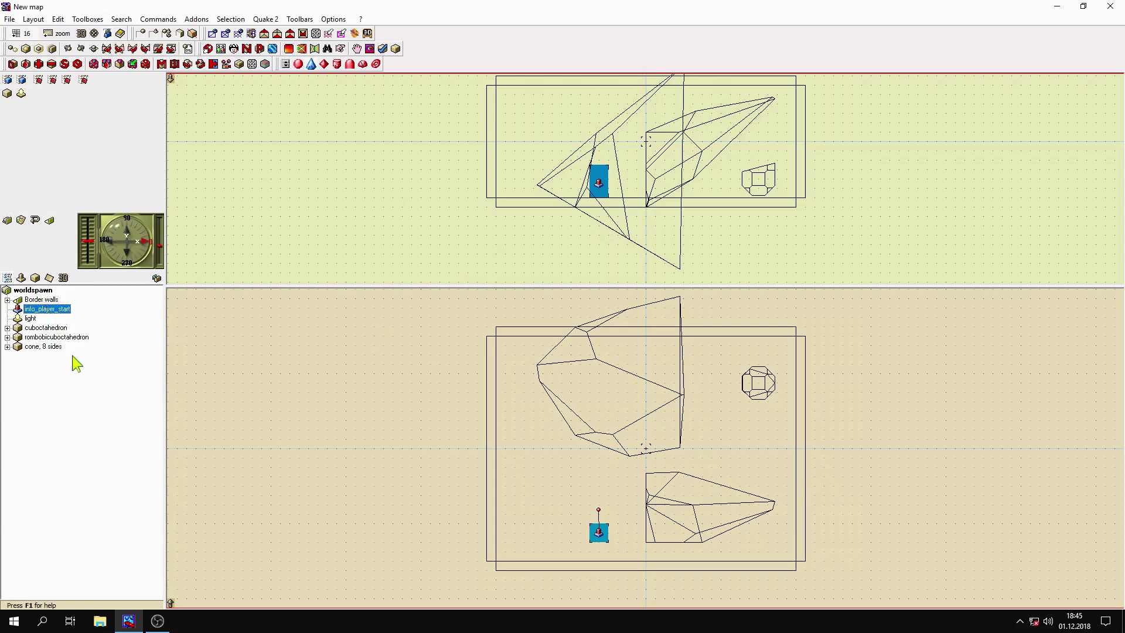
click(47, 302)
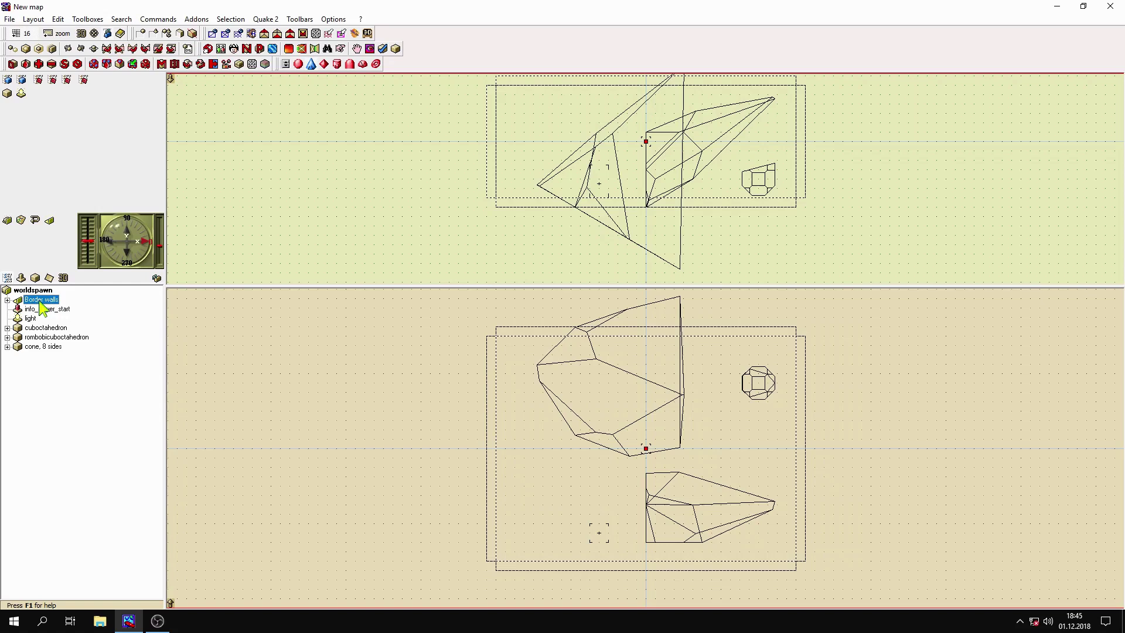
click(25, 51)
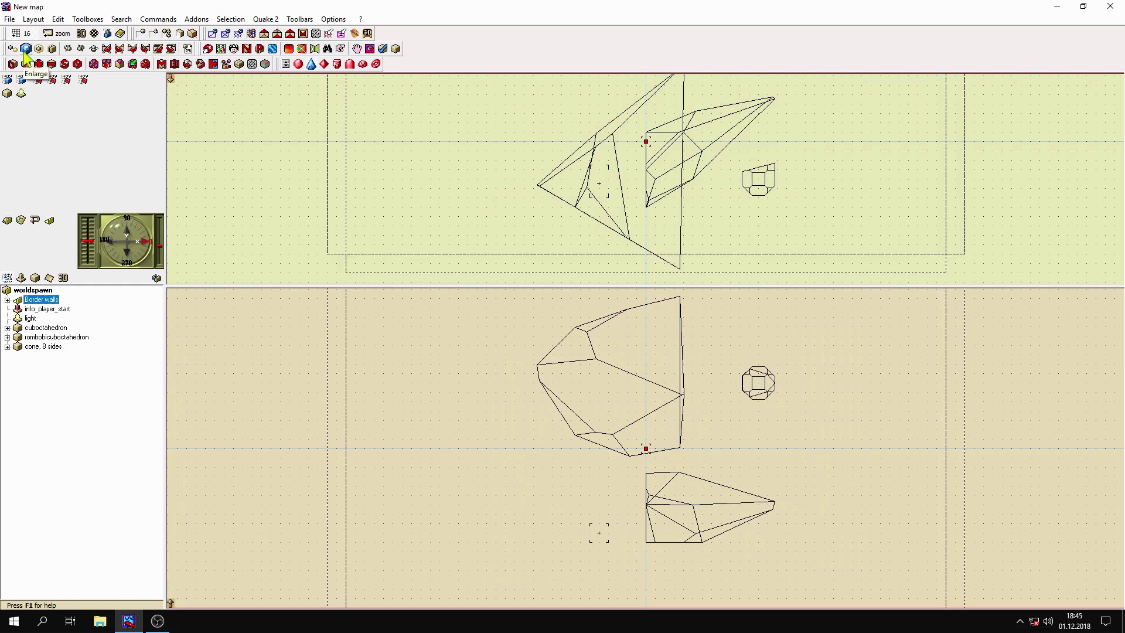
click(25, 50)
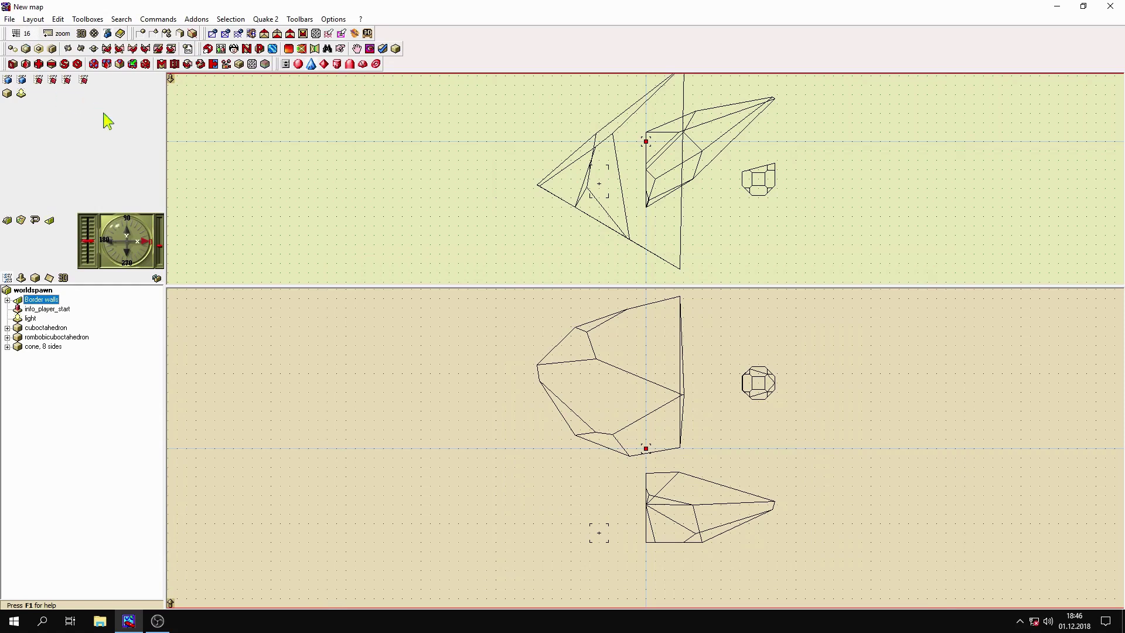
right_drag(493, 212, 492, 275)
right_drag(491, 123, 490, 117)
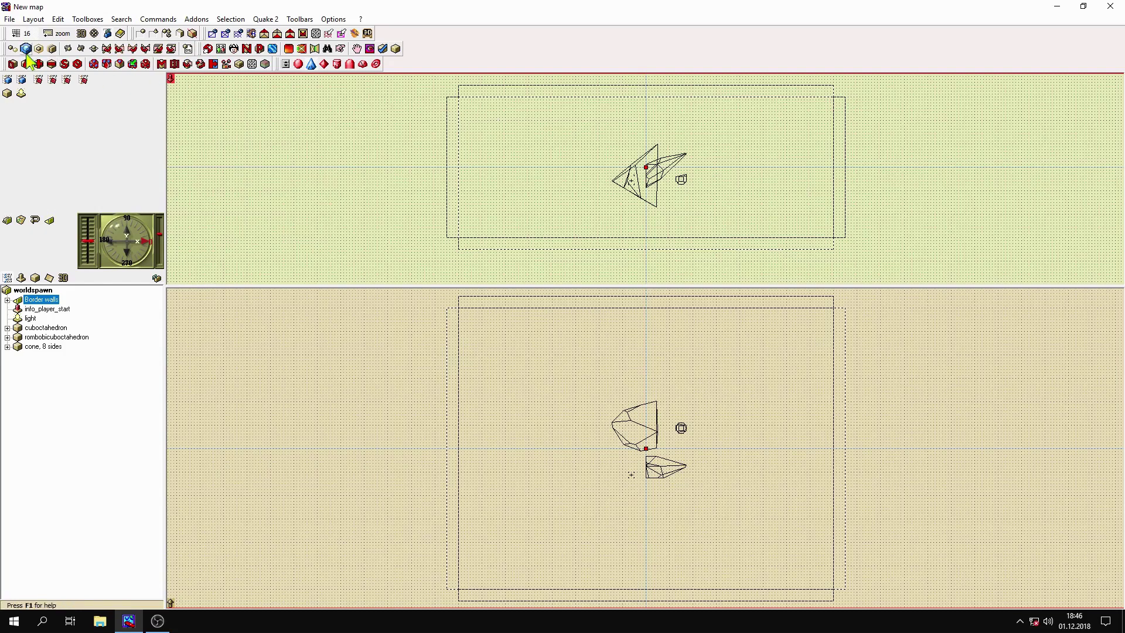
click(7, 299)
click(7, 300)
- Compile the map in the fastest full-bright mode and launch Quake 2 to see the enlarged room
click(262, 20)
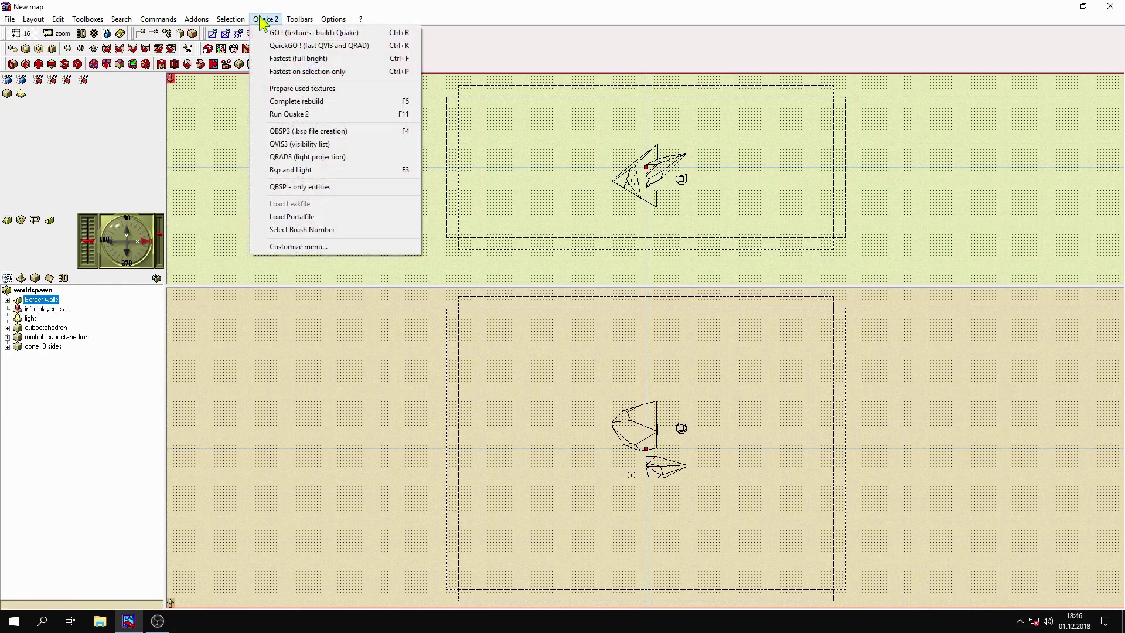
click(295, 61)
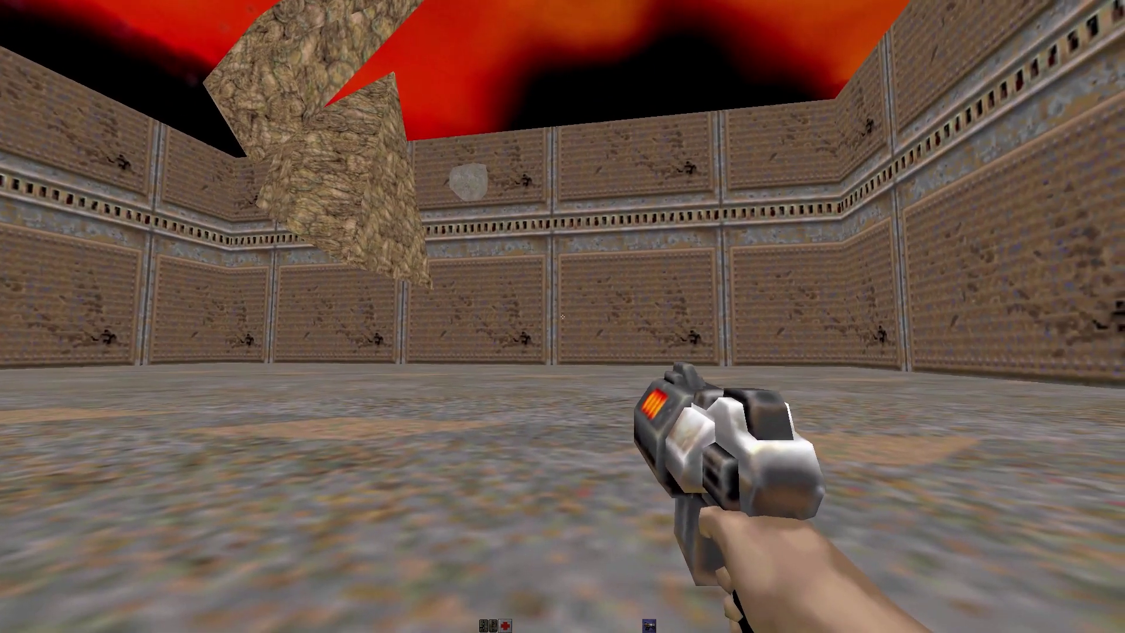
- Quit Quake 2 and select the inner face of the East wall in the Border walls group
key(Escape)
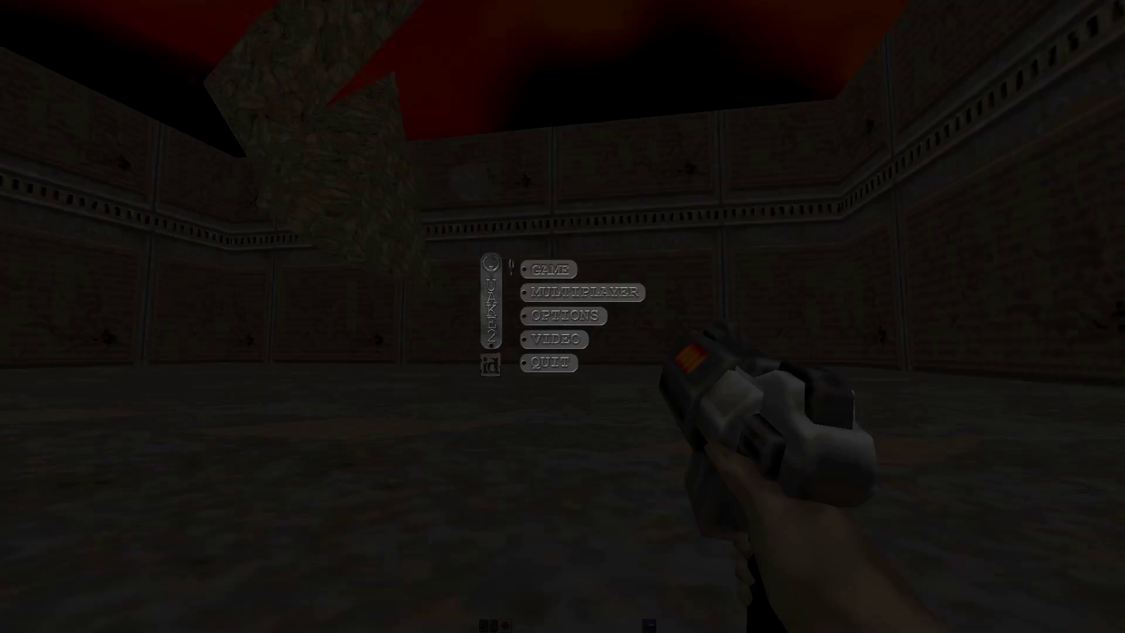
key(y)
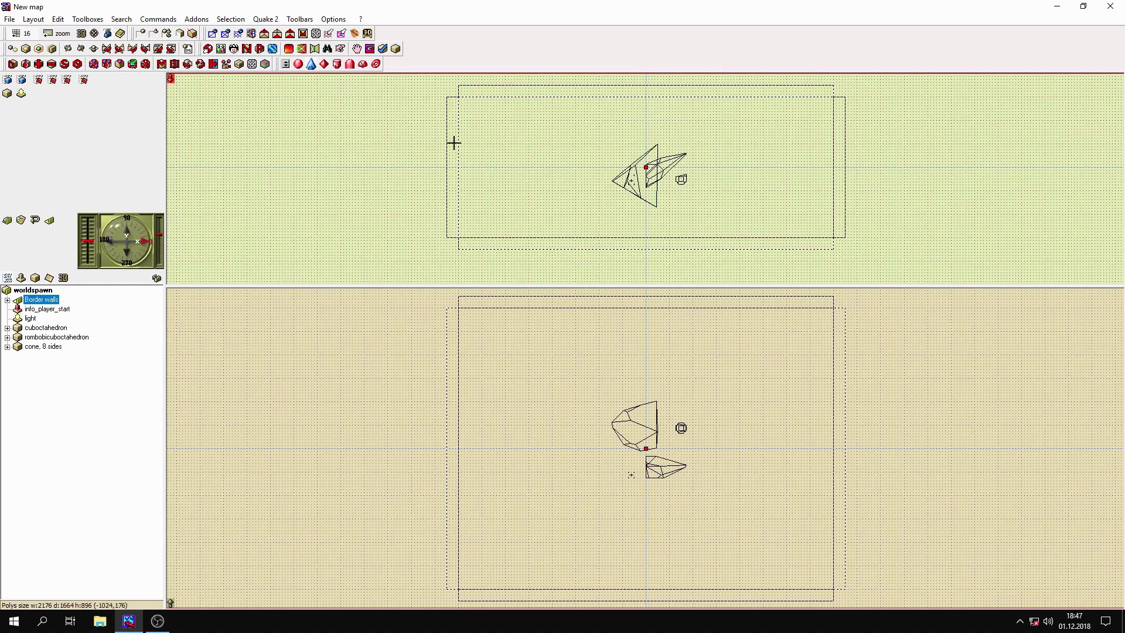
click(7, 300)
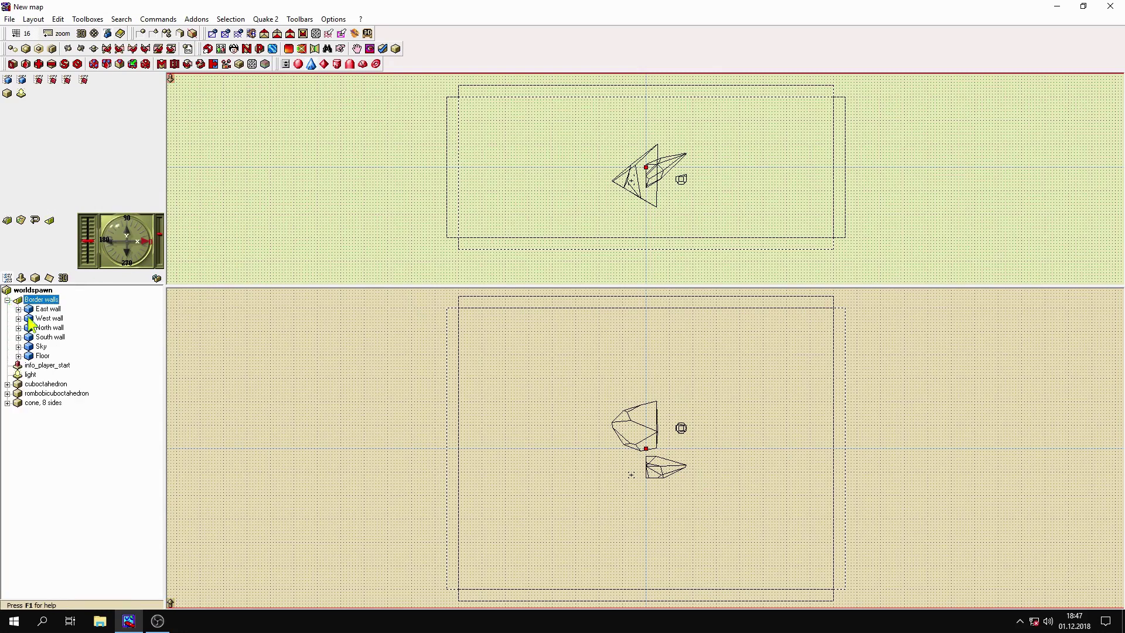
click(50, 310)
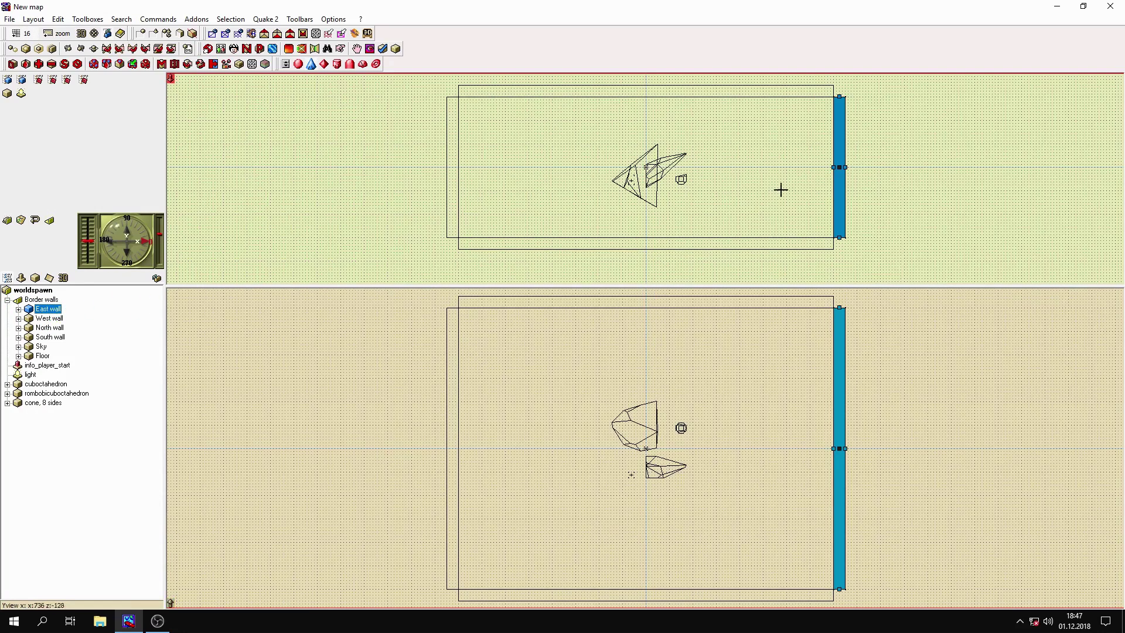
click(834, 168)
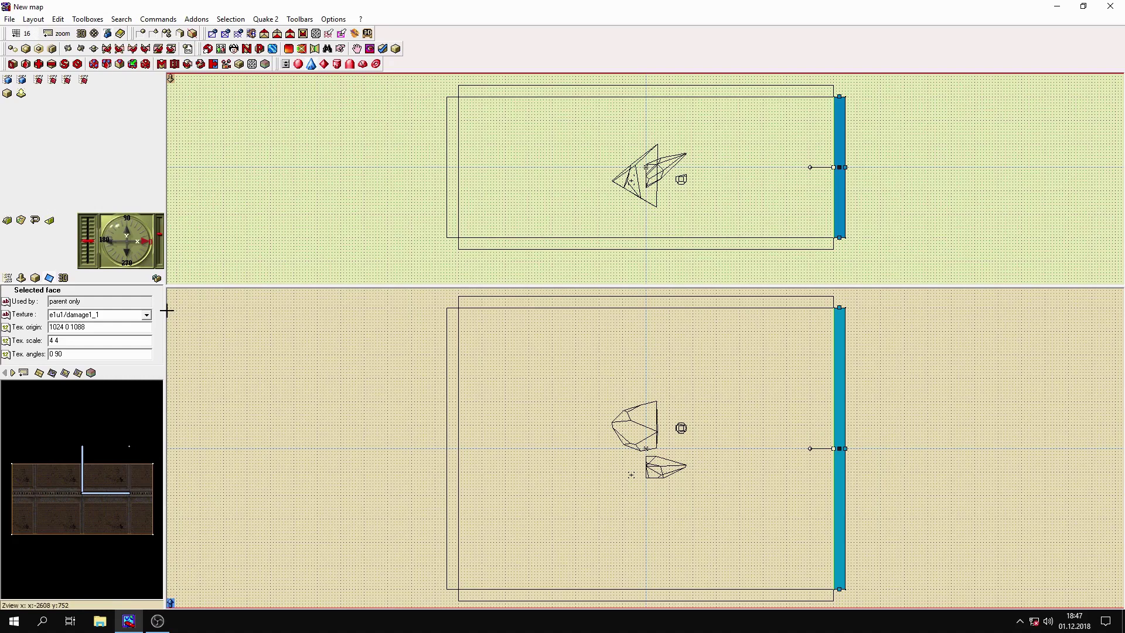
- Enlarge the face texture preview and set the texture scale of the East wall's inner face to 1 1
drag(166, 311, 327, 313)
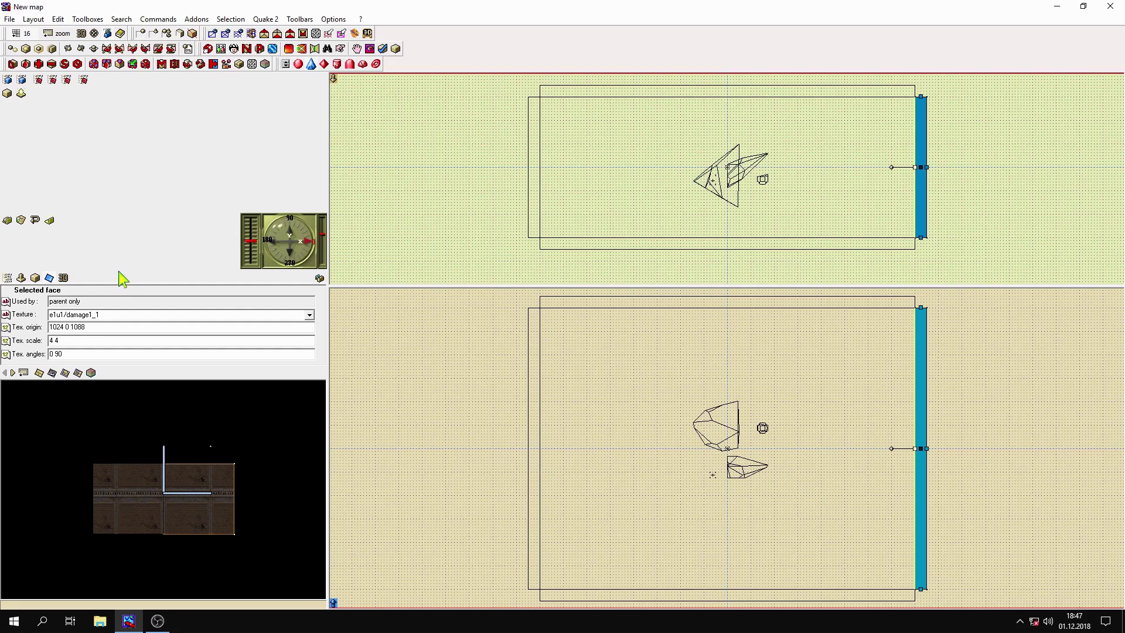
drag(120, 271, 130, 172)
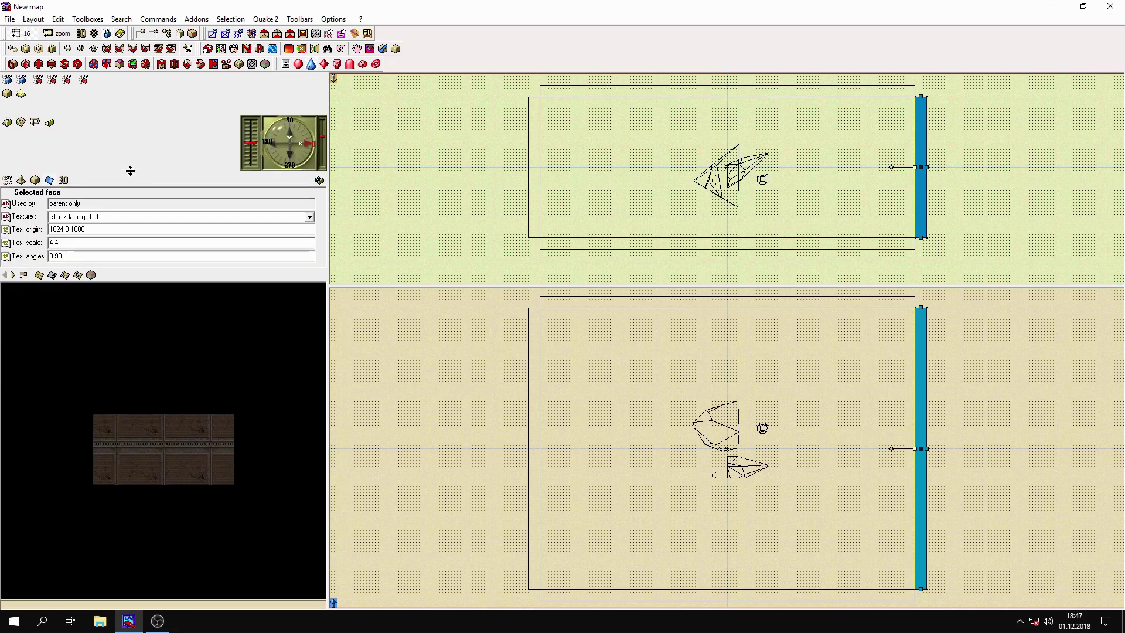
right_drag(215, 392, 215, 352)
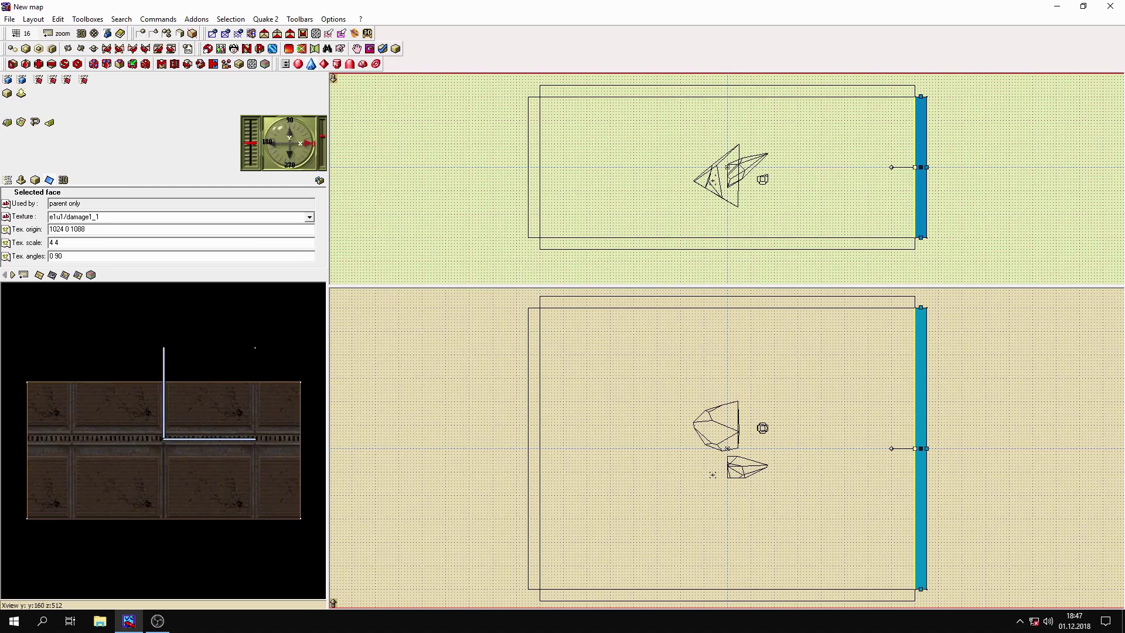
click(72, 244)
key(Return)
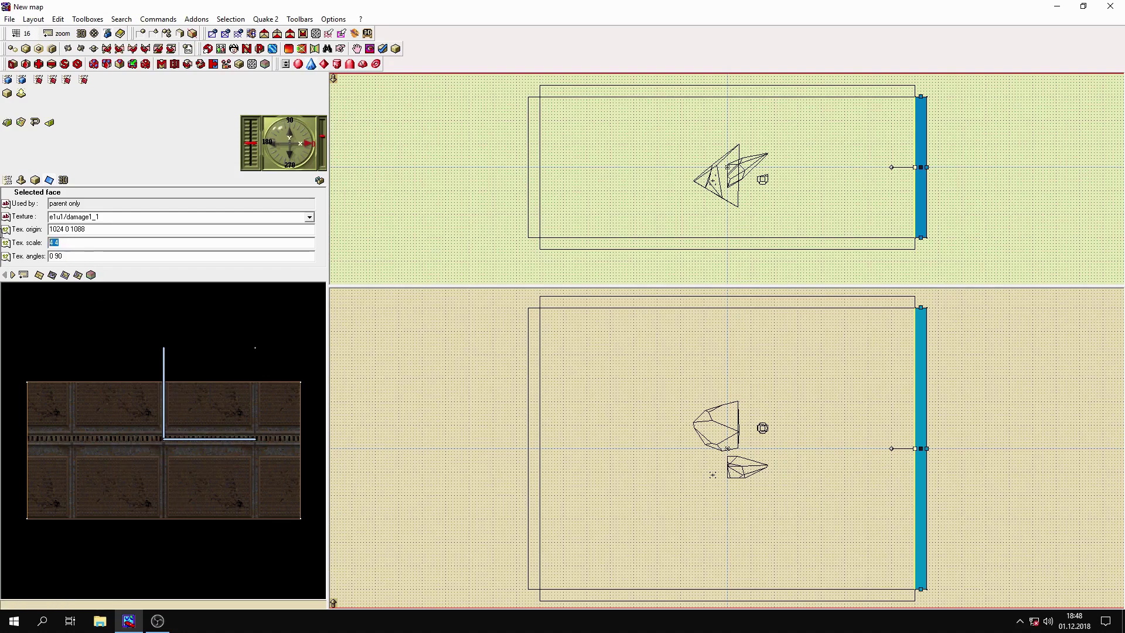
text(1 1)
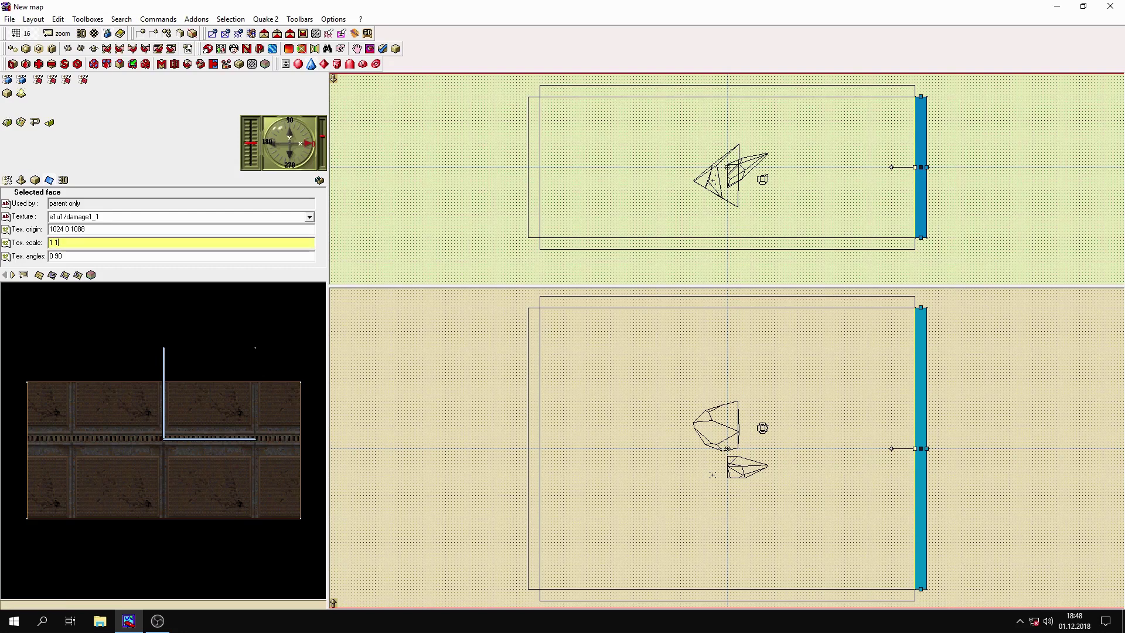
key(Return)
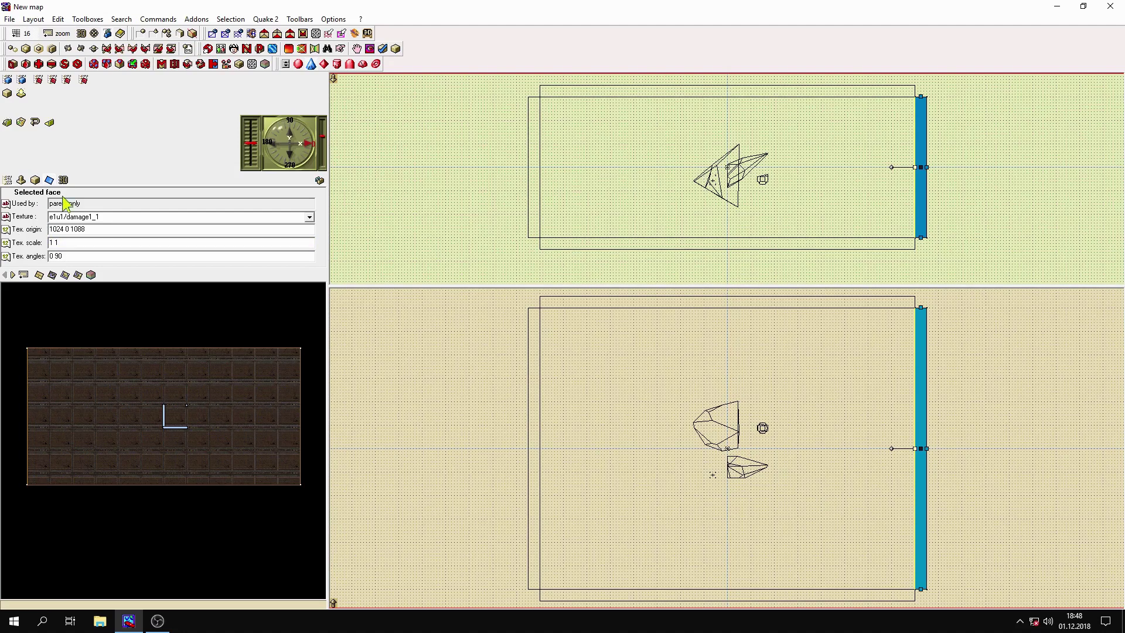
- Try a texture scale of 5 5 on the East wall's inner face and set it back to 1 1
drag(72, 245, 49, 244)
text(5 5)
key(Return)
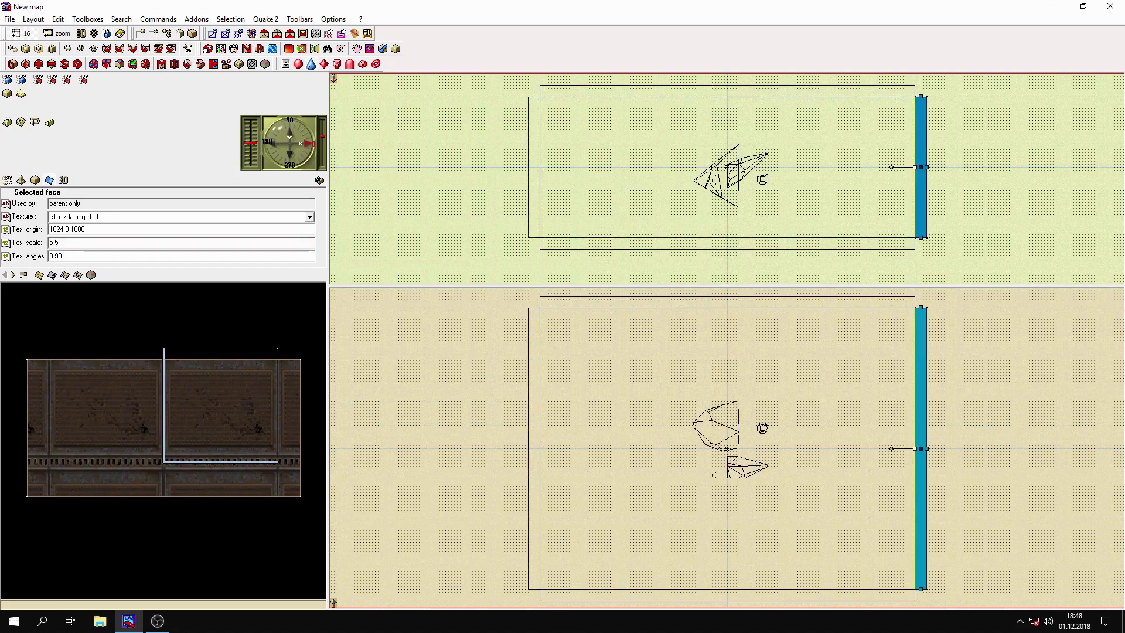
drag(65, 243, 50, 242)
text(1 1)
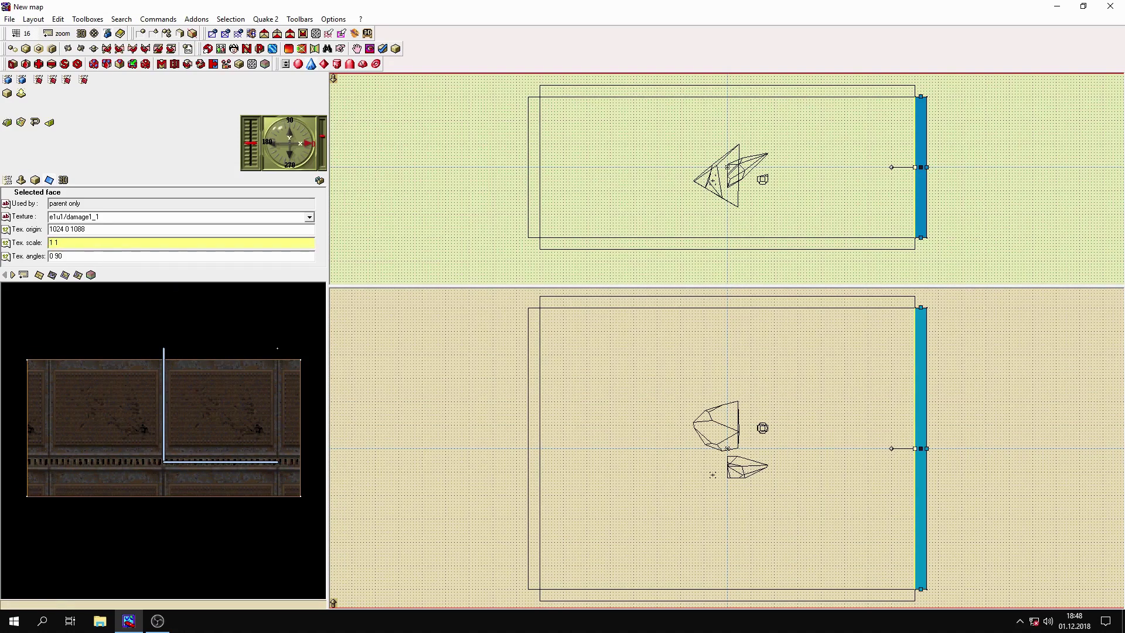
key(Return)
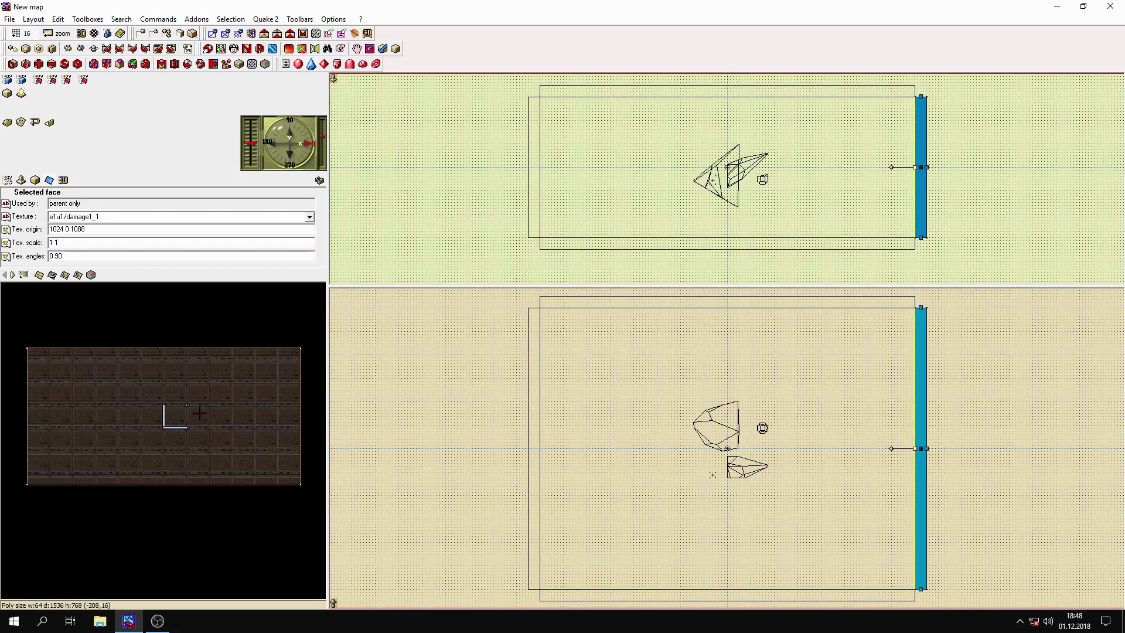
- Select the inner face of the West wall and set its texture scale to 1 1
click(533, 451)
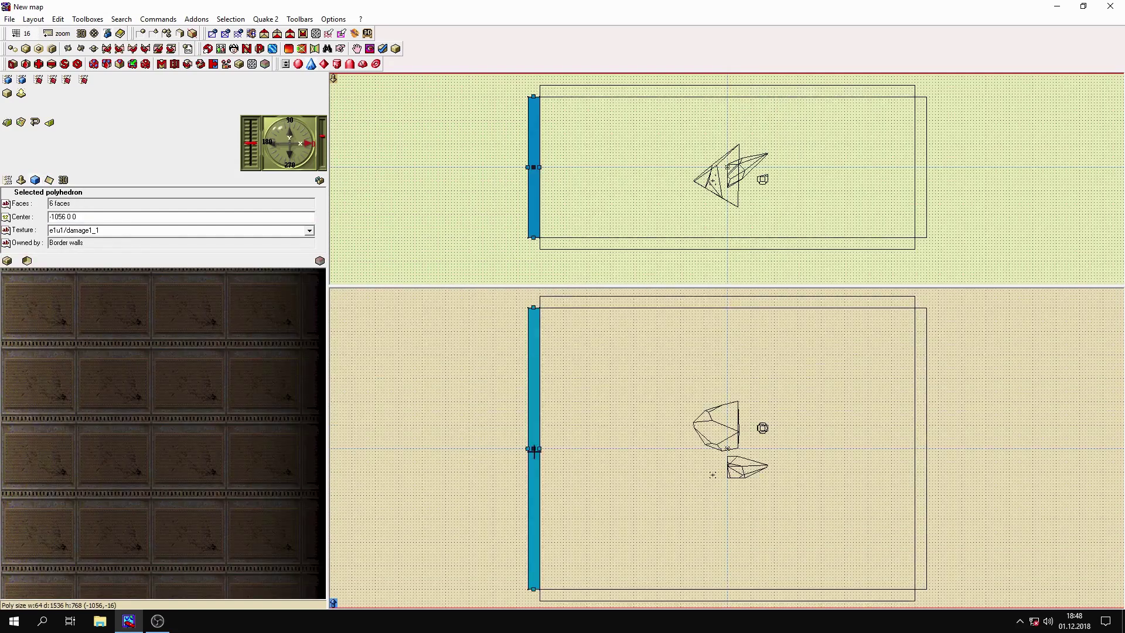
click(534, 450)
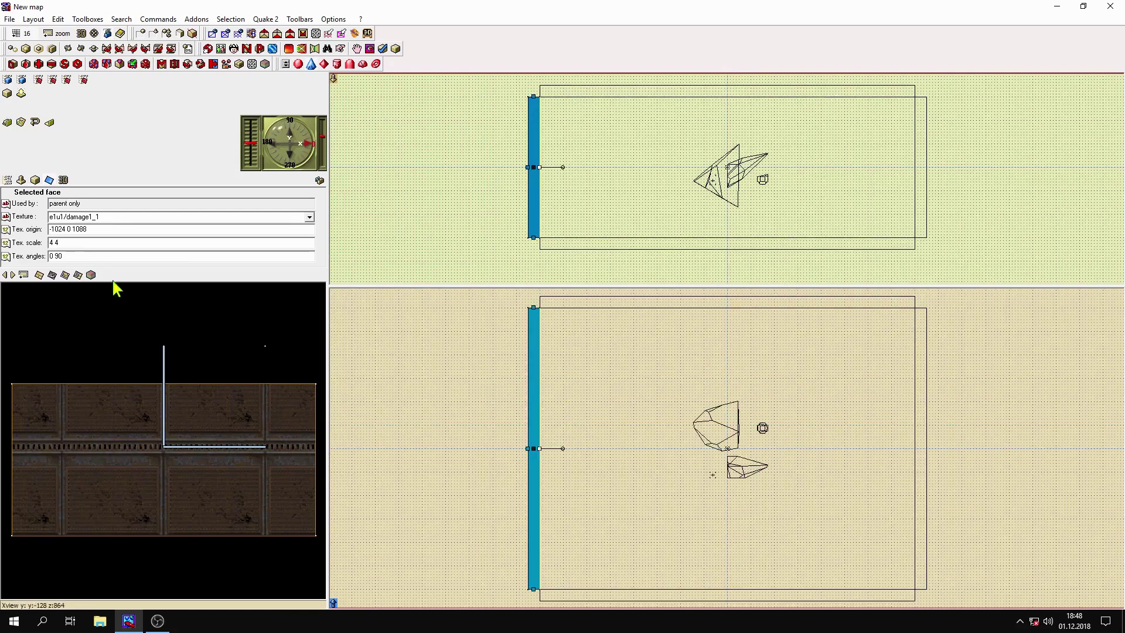
drag(76, 243, 48, 243)
text(1)
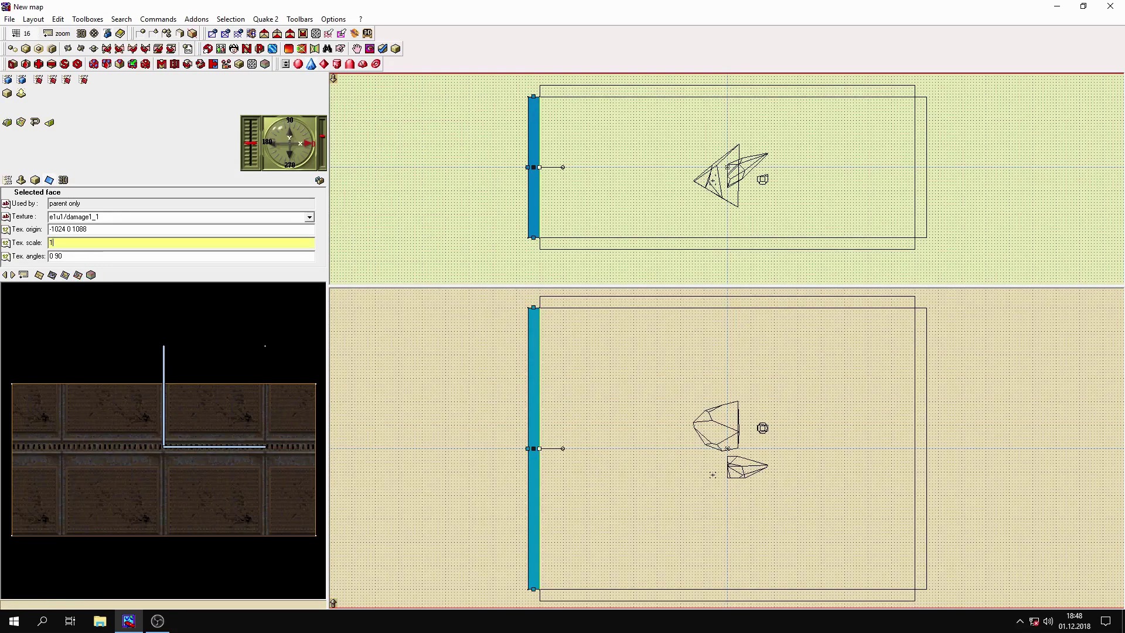
text( 1)
key(Return)
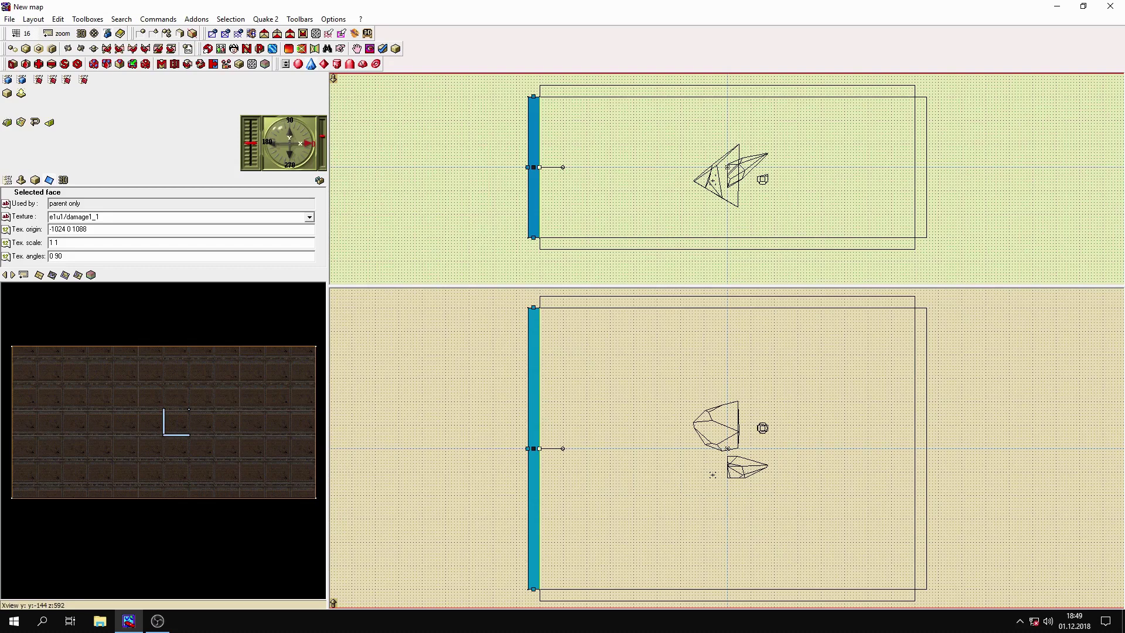
- Select all Border walls polyhedrons from East wall to Floor and reset the texture scale of all their faces to 1 1
click(9, 180)
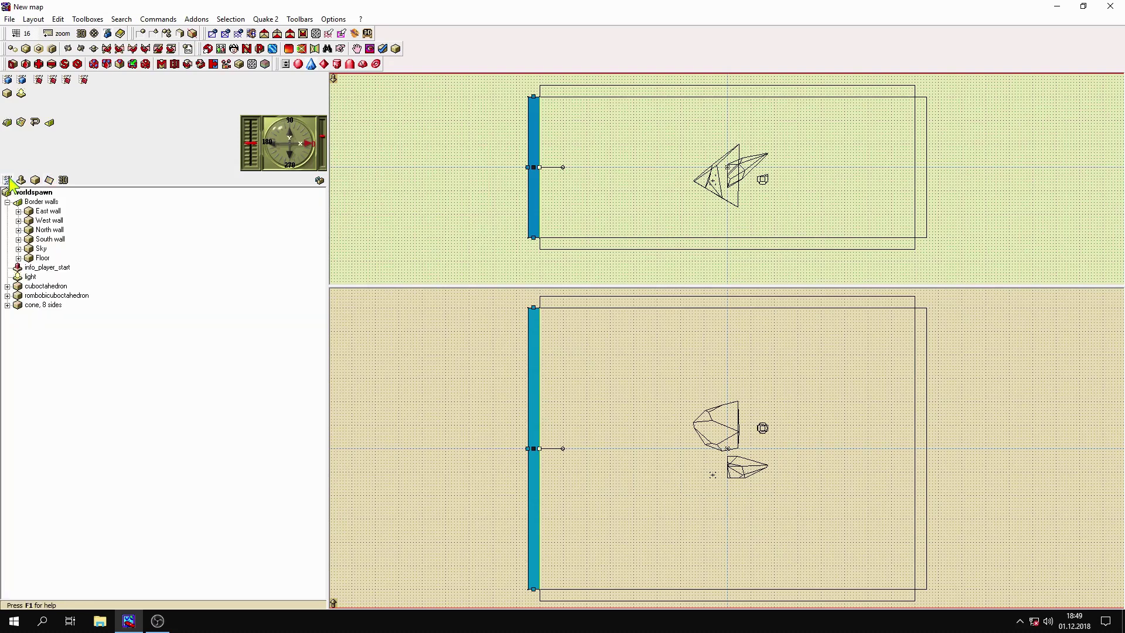
click(9, 202)
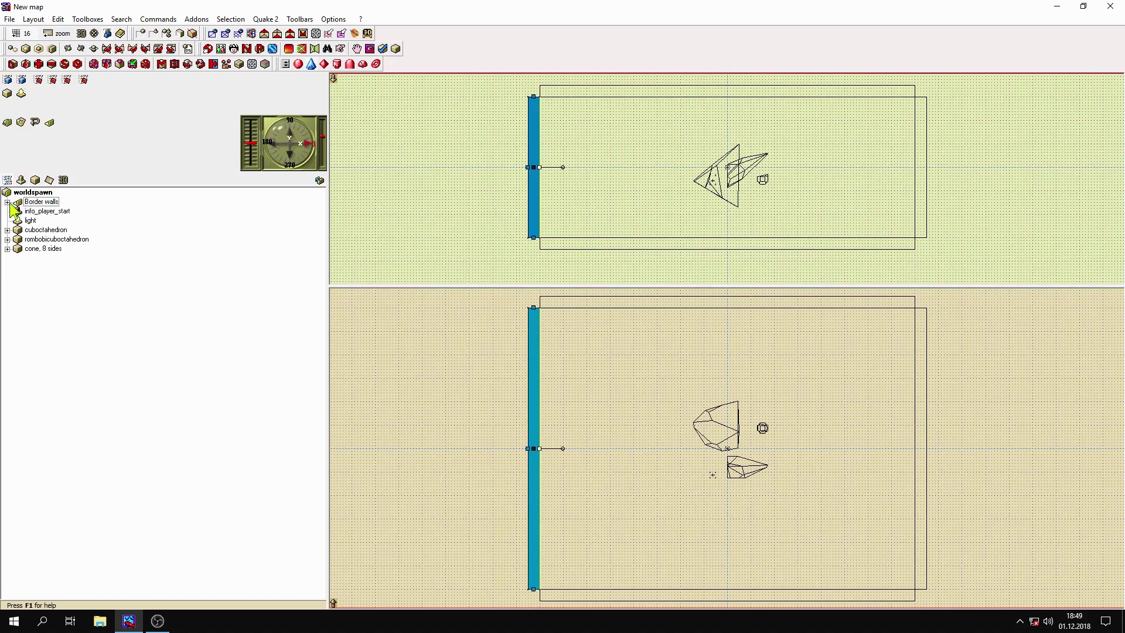
click(8, 202)
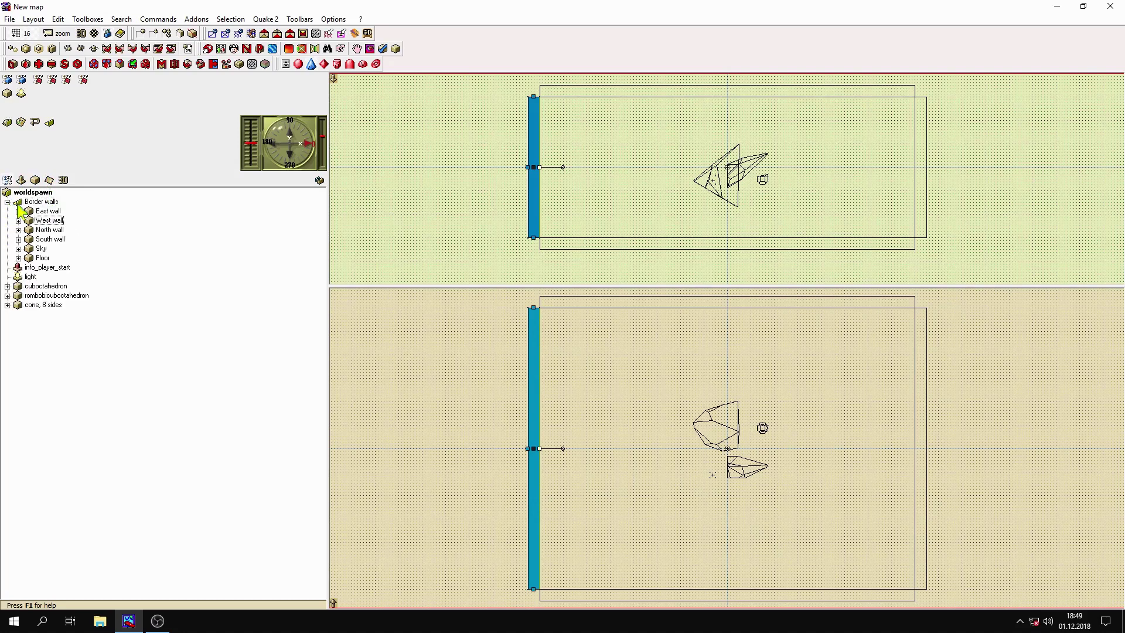
click(46, 203)
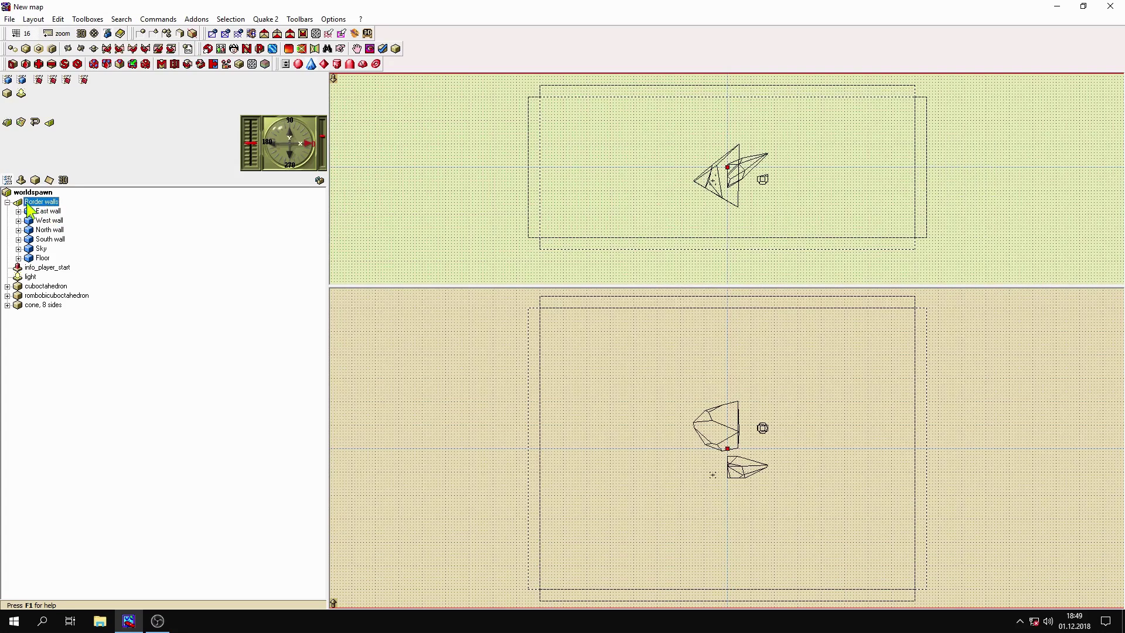
click(48, 212)
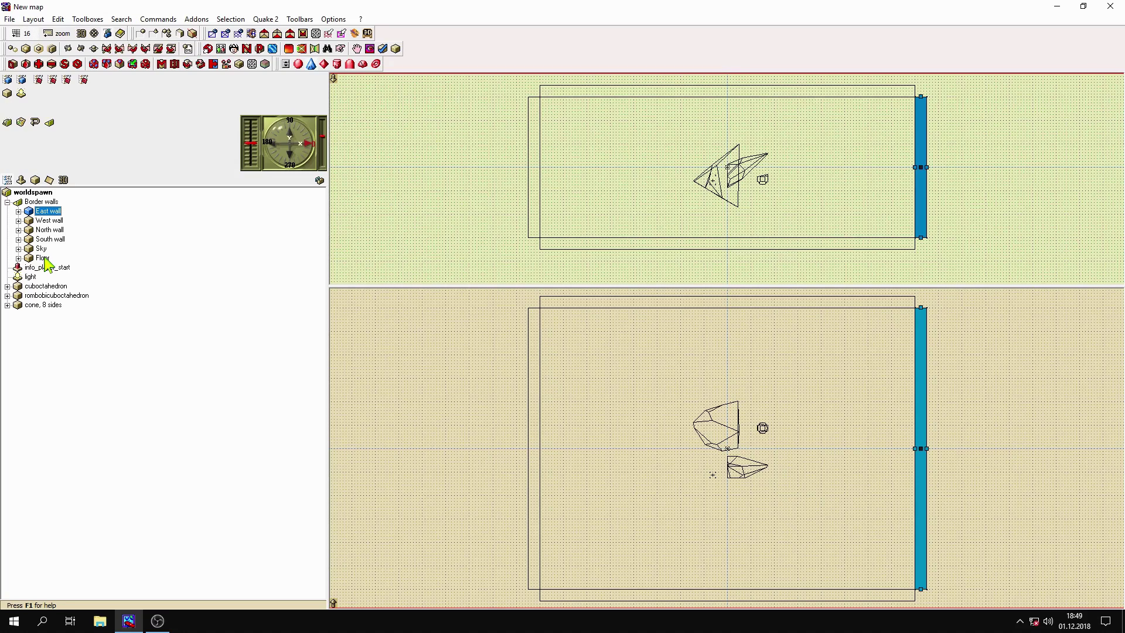
shift+click(45, 262)
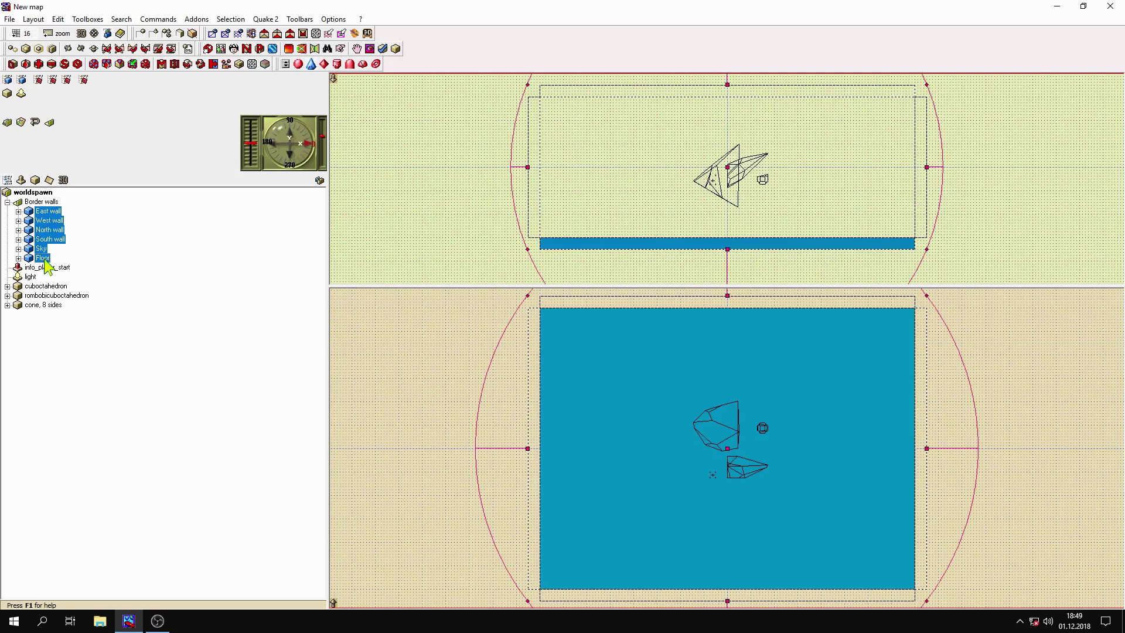
click(35, 181)
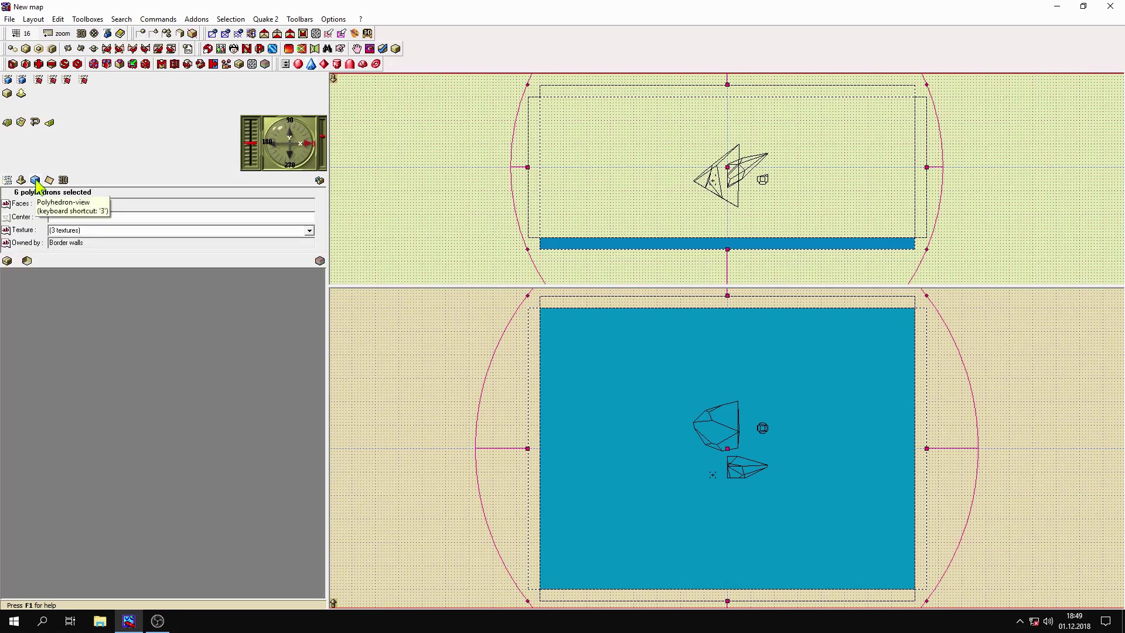
click(50, 181)
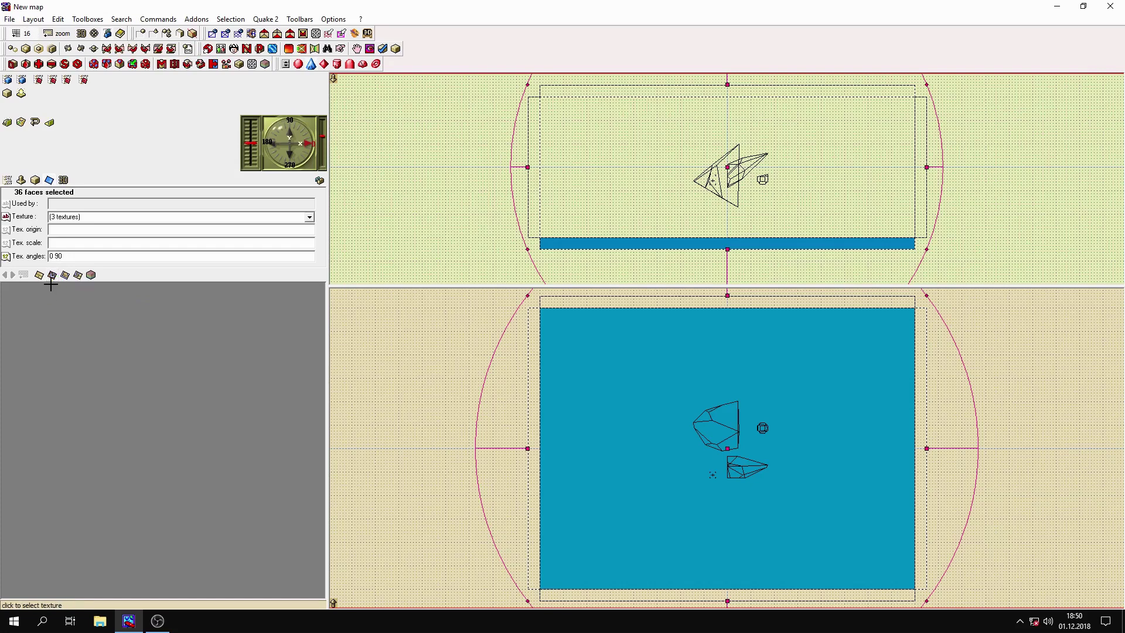
click(59, 243)
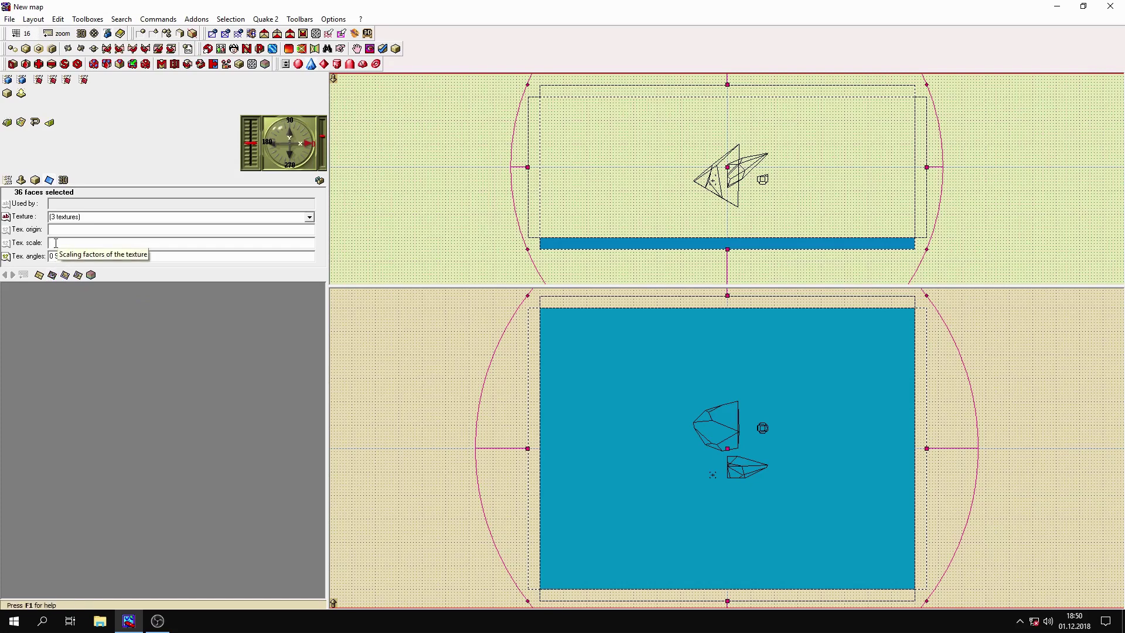
click(53, 276)
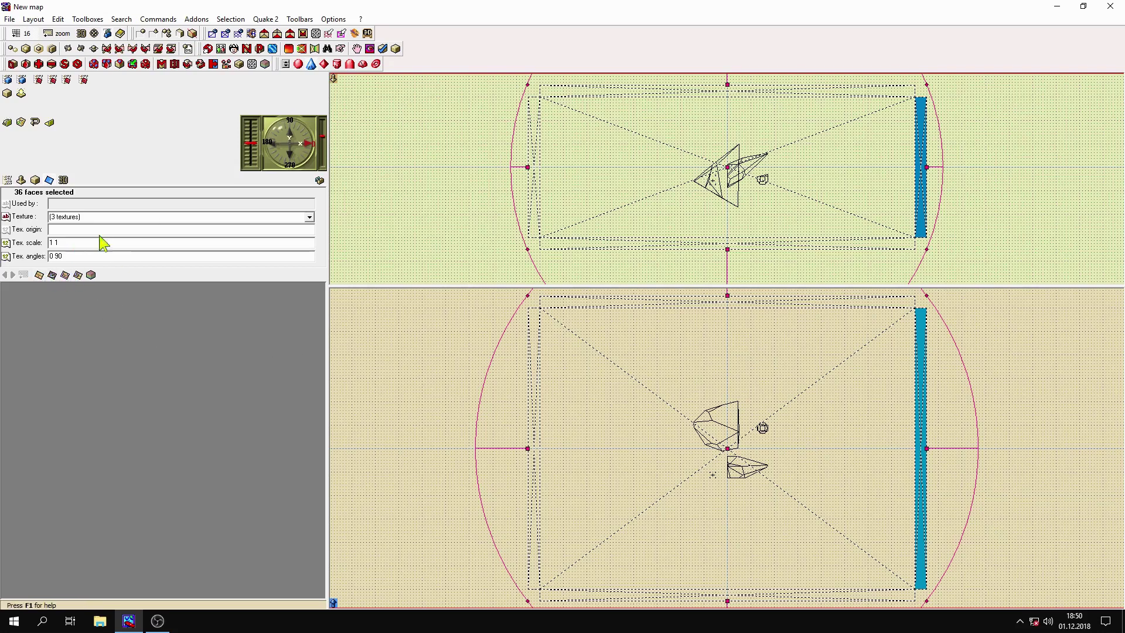
- Compile the map in the fastest full-bright mode, walk around the room in Quake 2 to check the rescaled textures, and quit
click(264, 18)
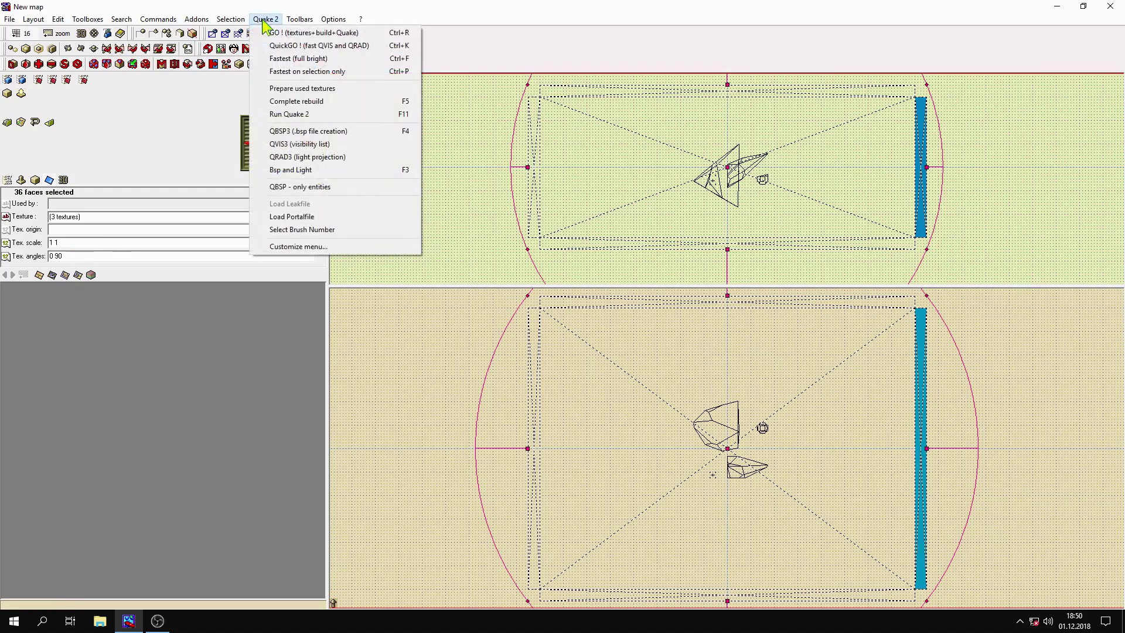
click(283, 59)
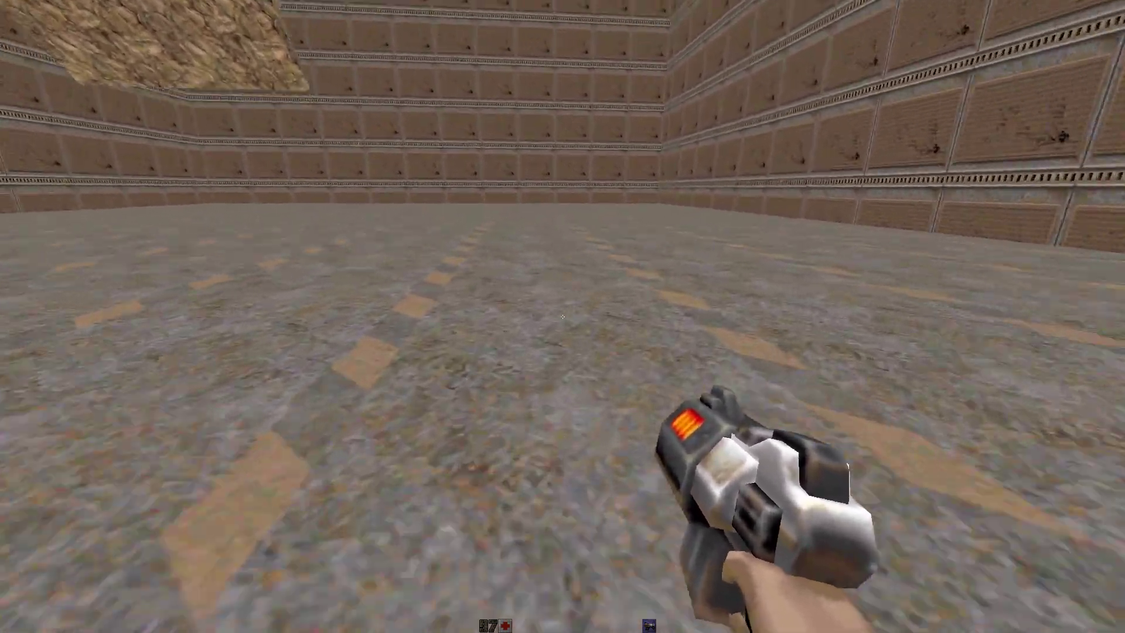
key(w)
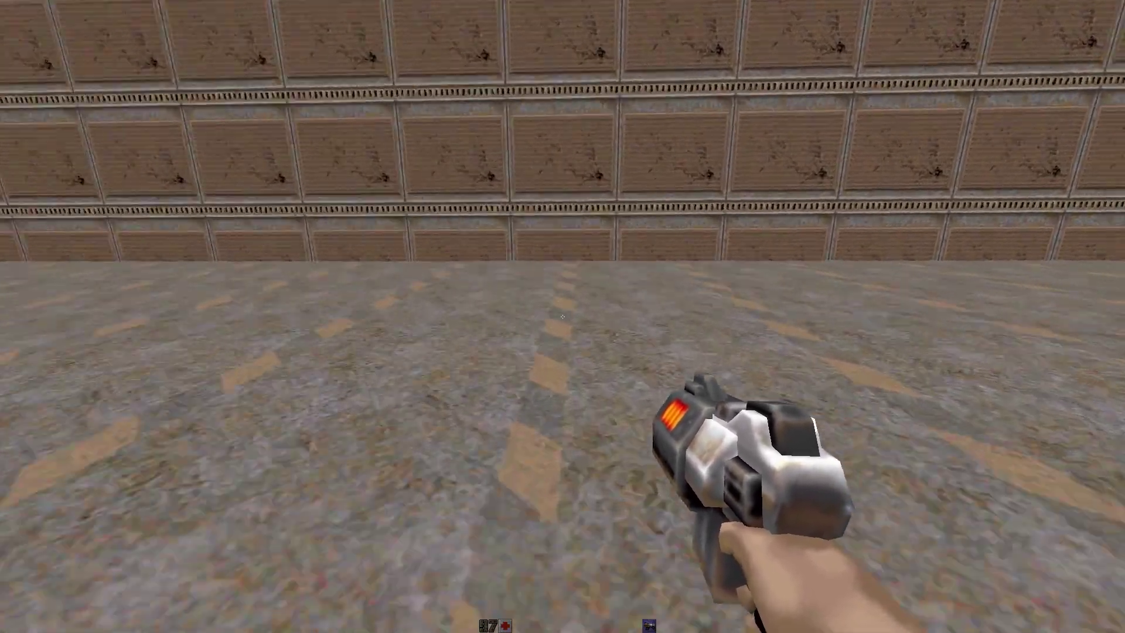
key(w)
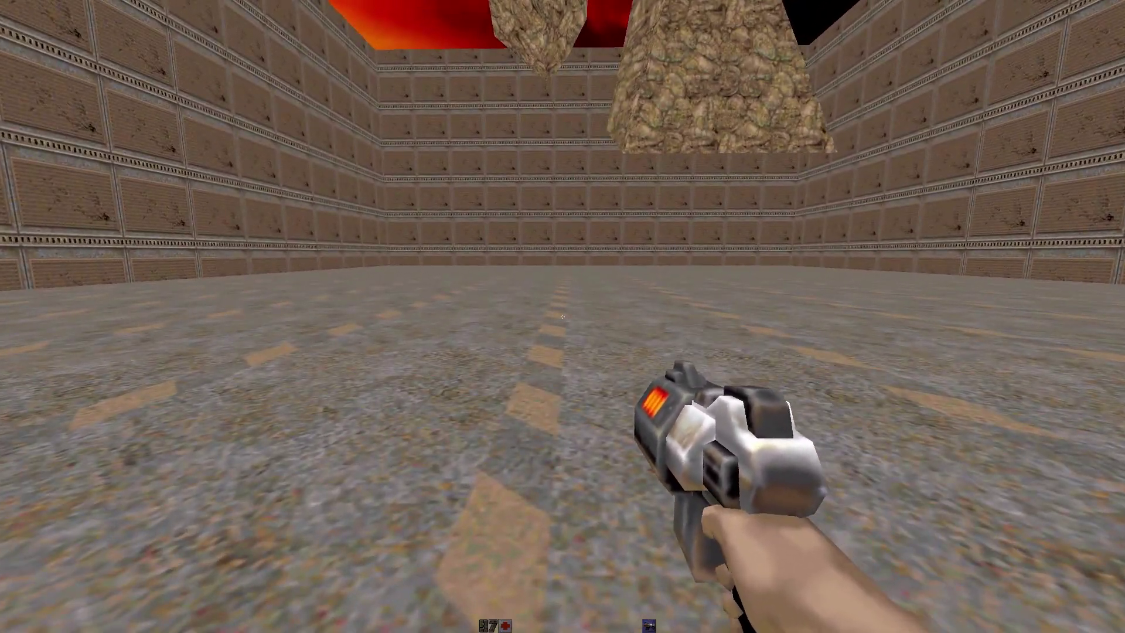
key(Escape)
key(Return)
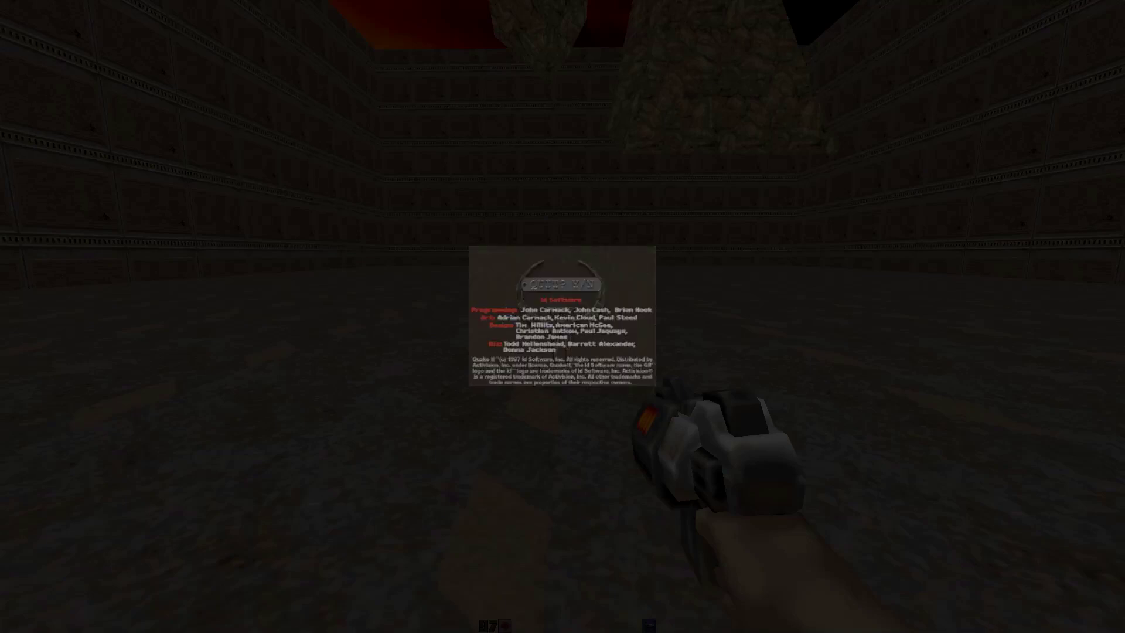
key(y)
- Select all Border walls polyhedrons from East wall to Floor and adjust the textures on their faces with minimum scaling
click(48, 211)
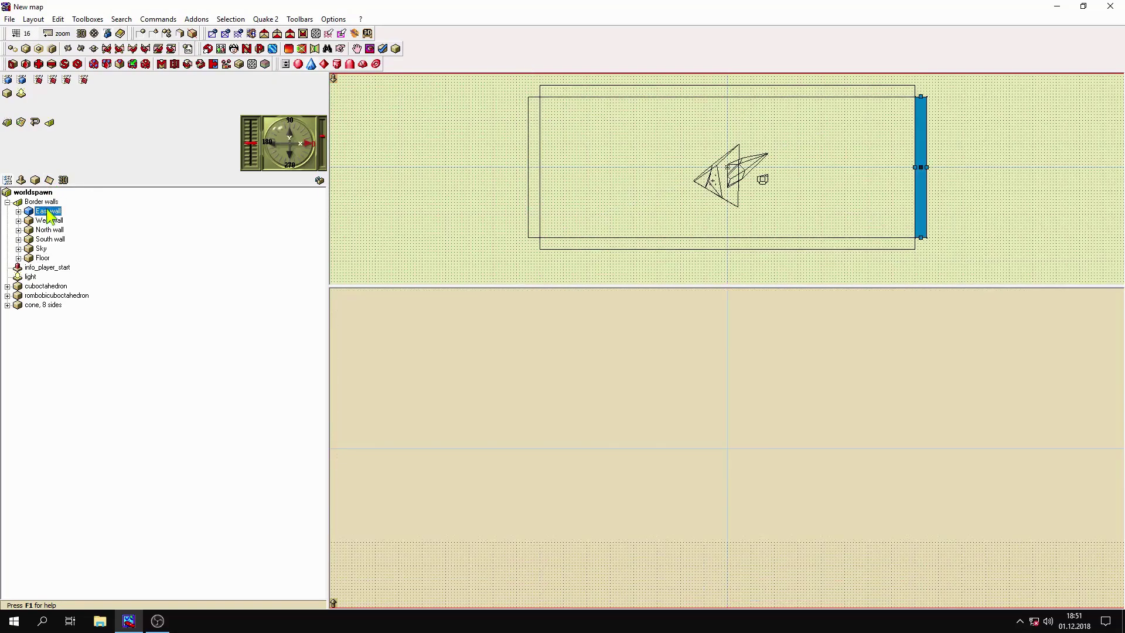
shift+click(41, 258)
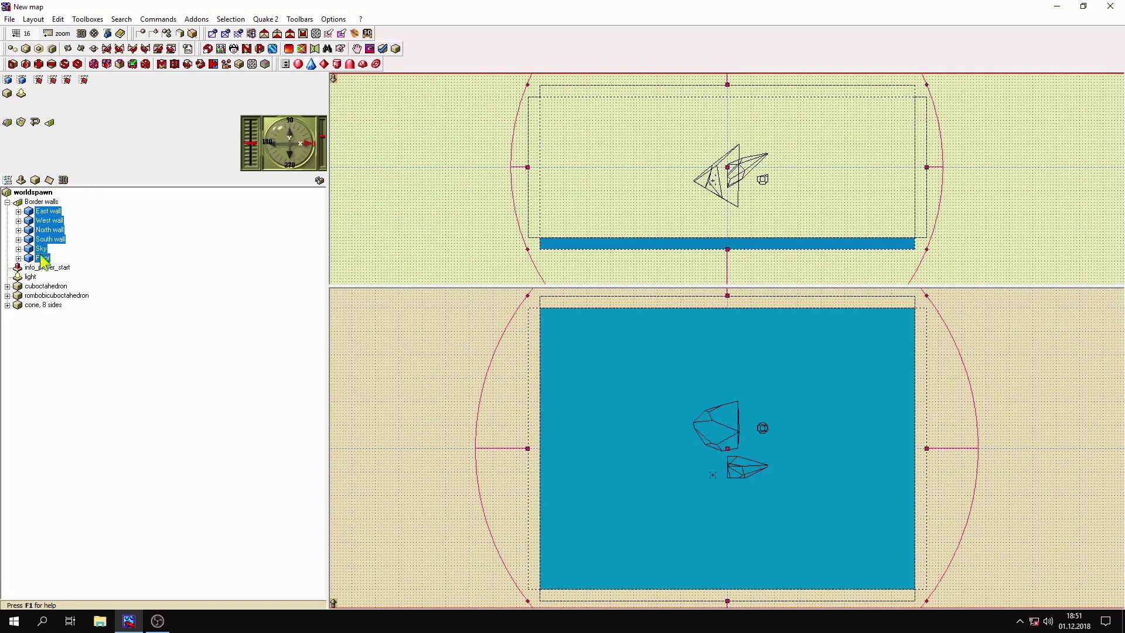
click(49, 180)
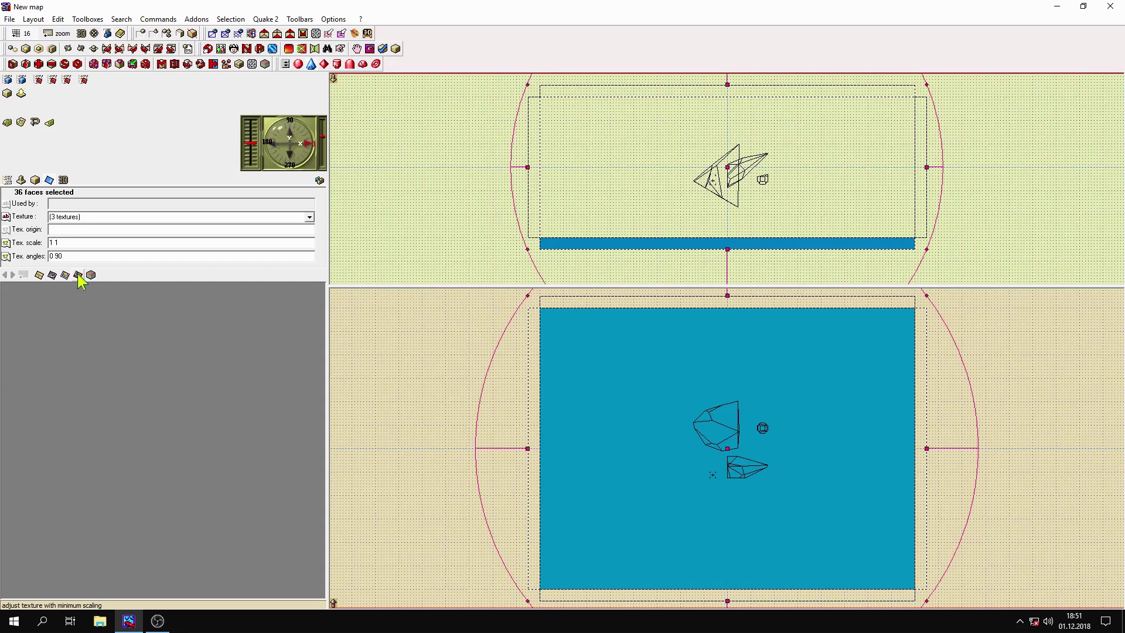
click(79, 278)
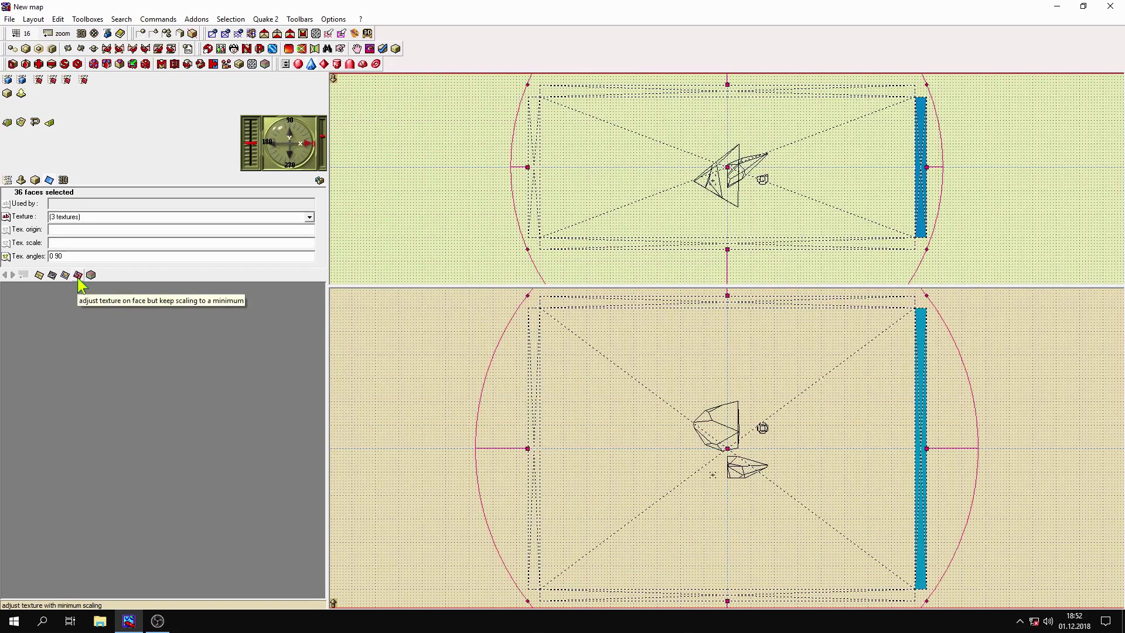
- Compile the map in the fastest full-bright mode, inspect the fitted wall textures and floating polyhedrons in Quake 2, and quit
click(265, 19)
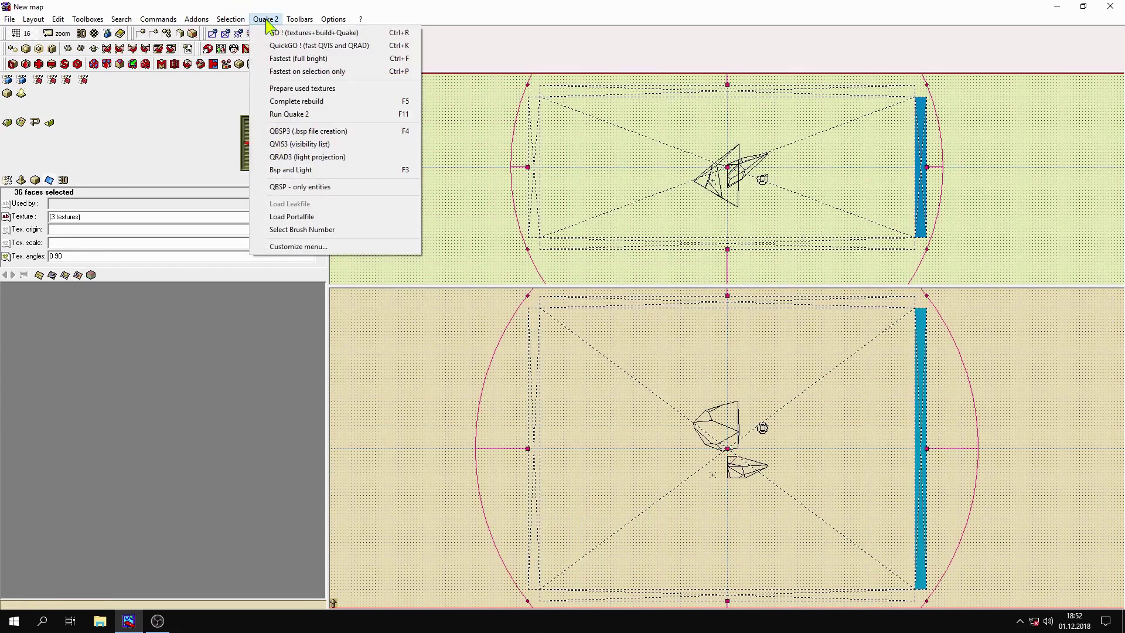
click(288, 58)
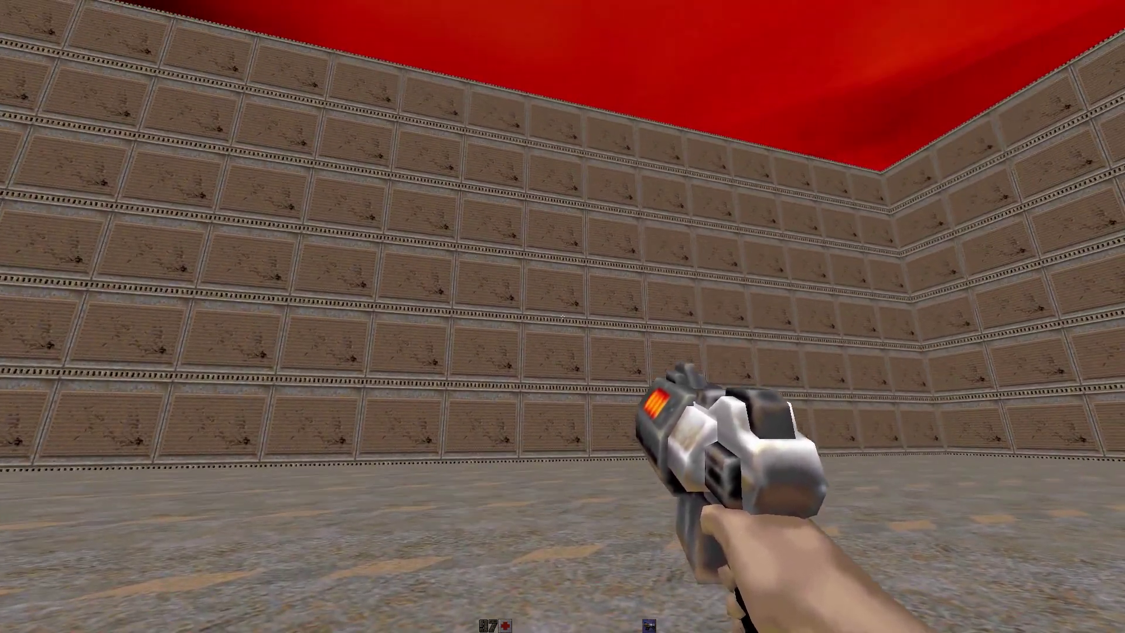
key(w)
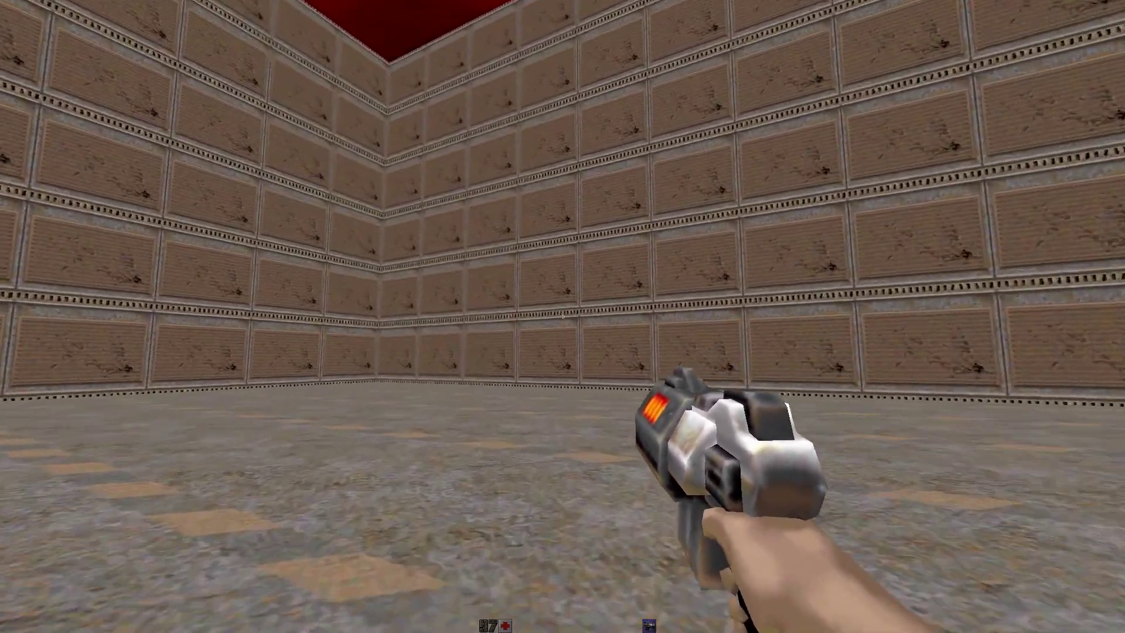
key(w)
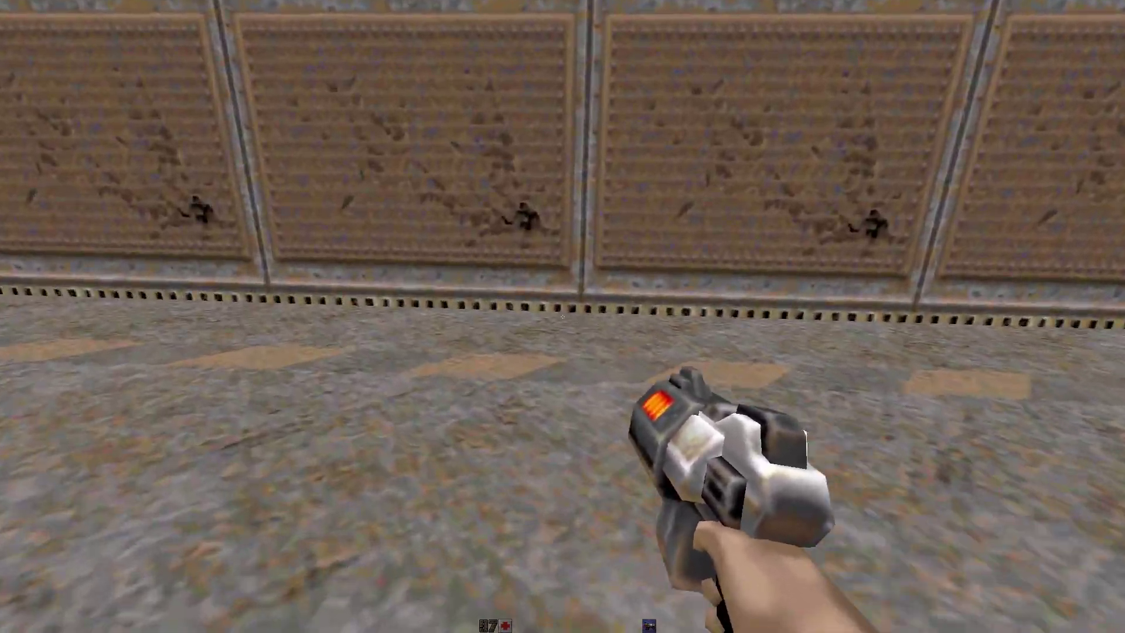
key(w)
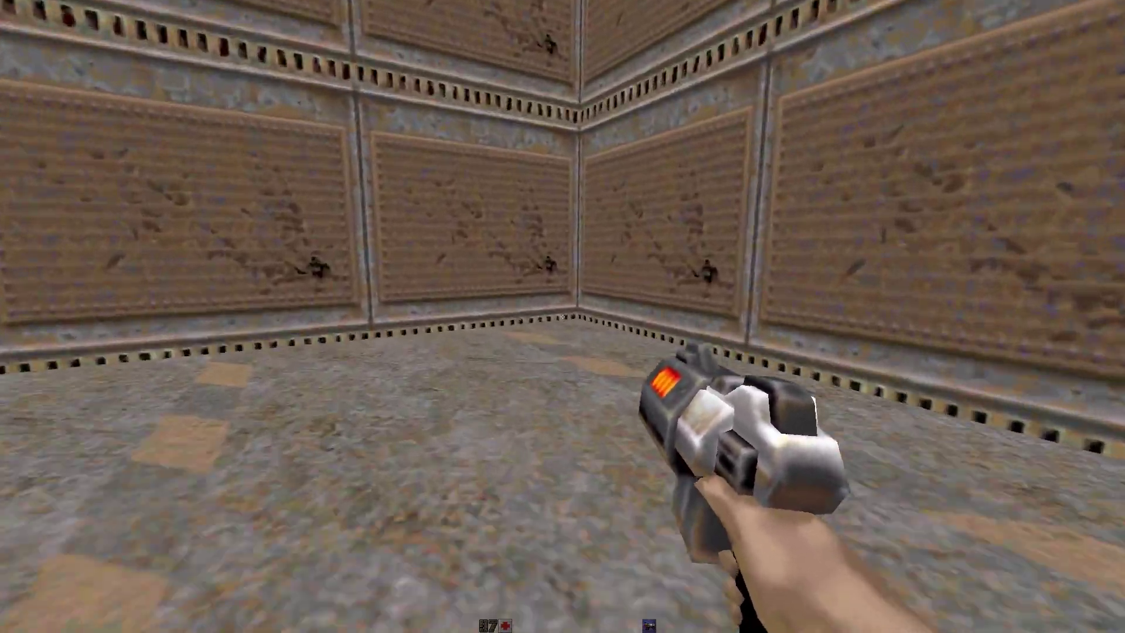
key(w)
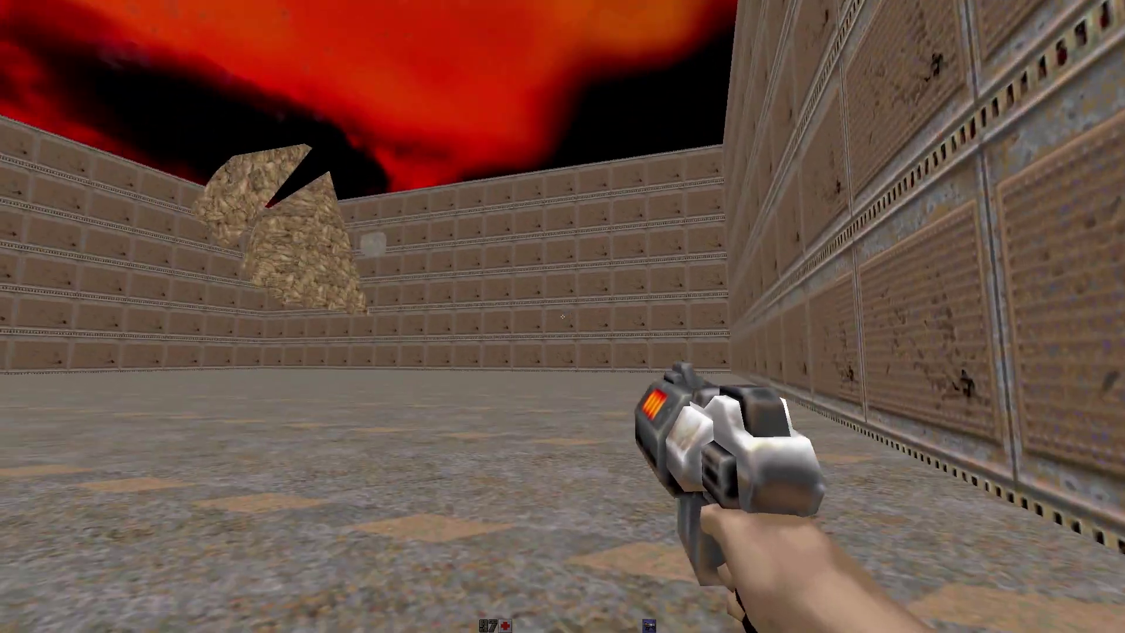
key(w)
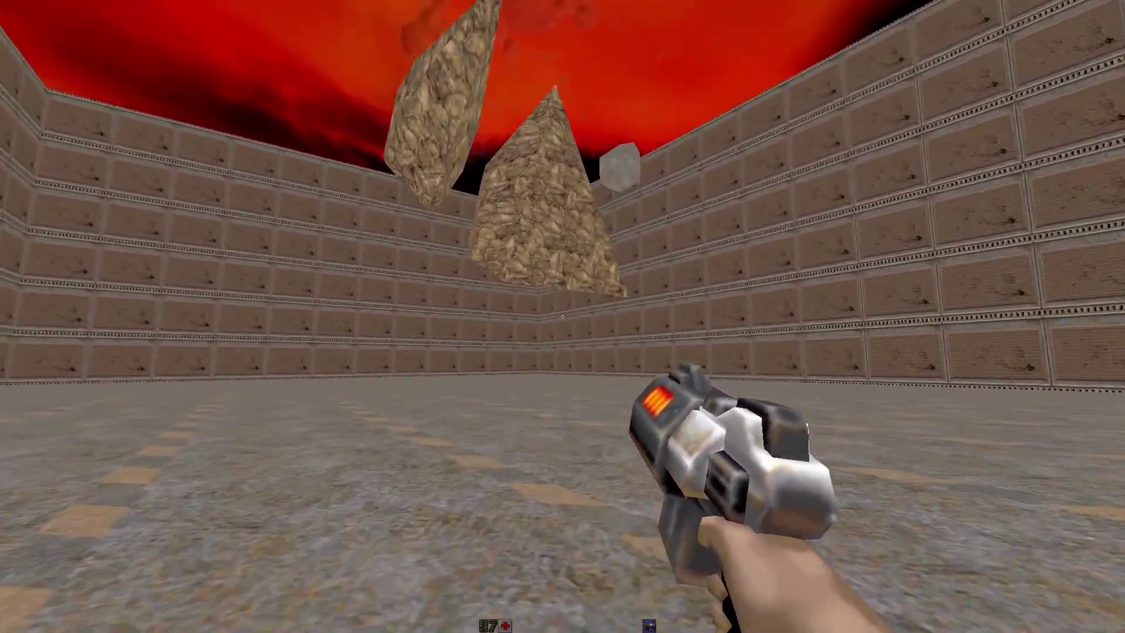
key(d)
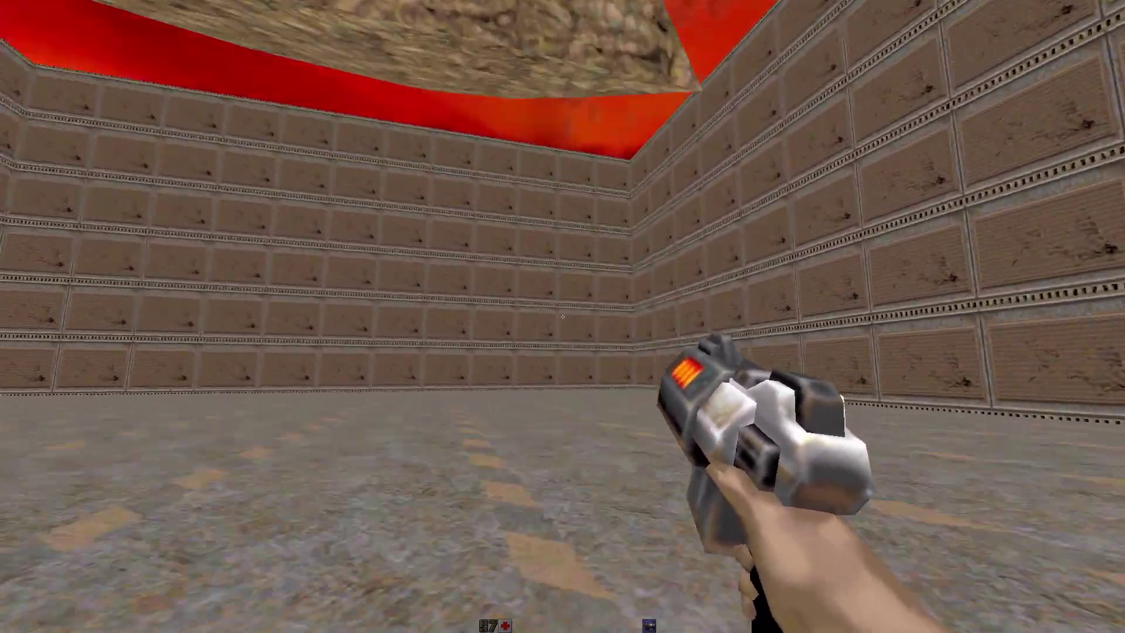
key(s)
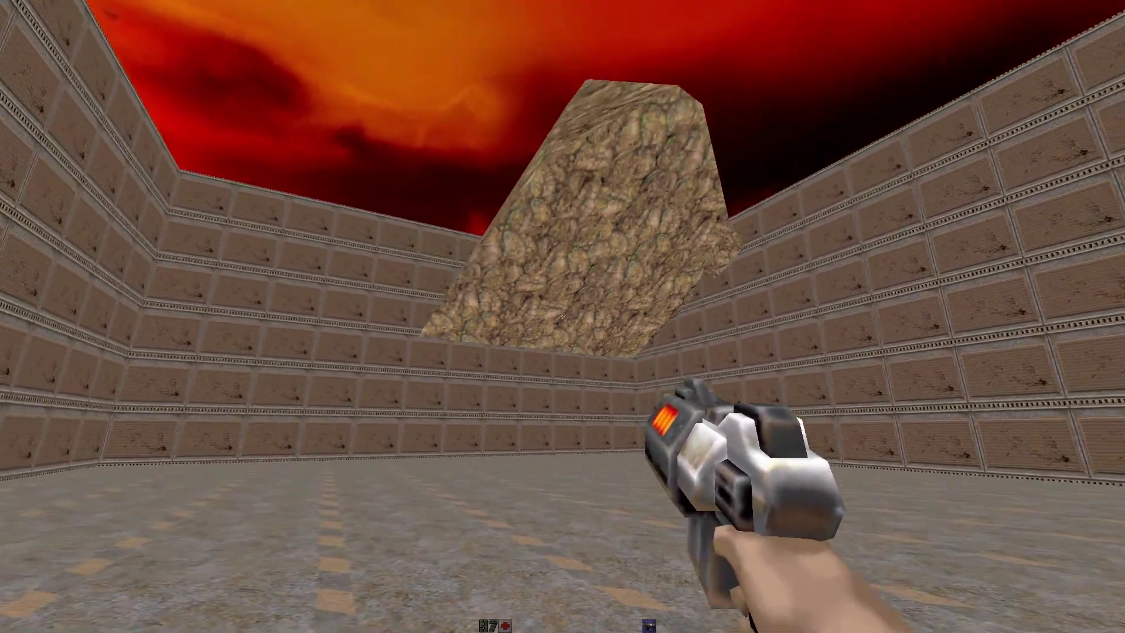
key(d)
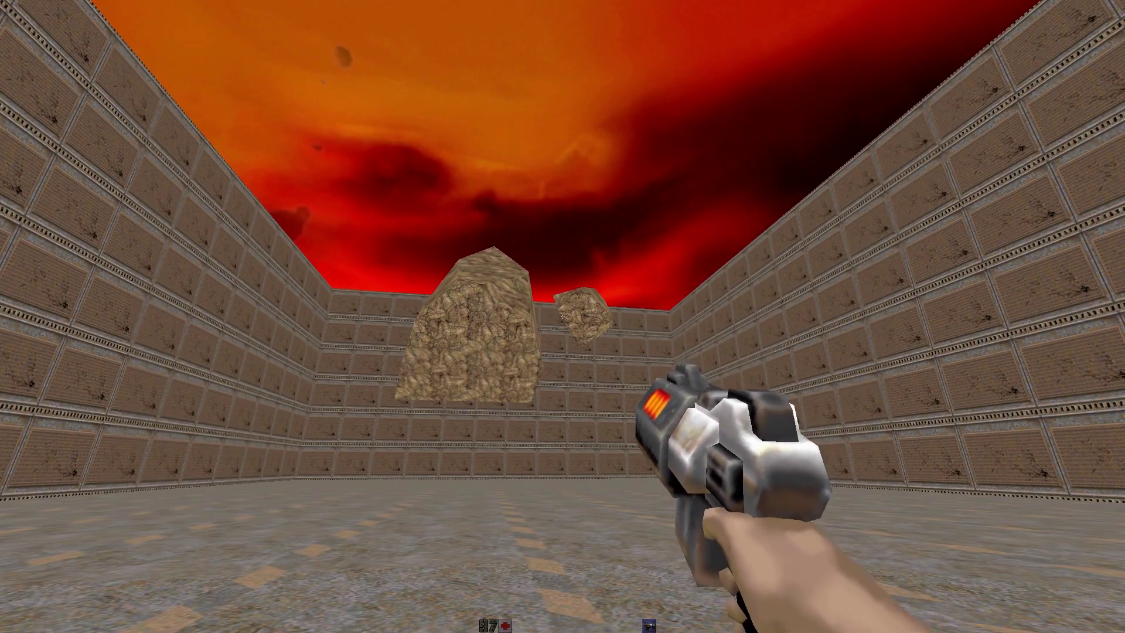
key(Escape)
key(Up)
key(Return)
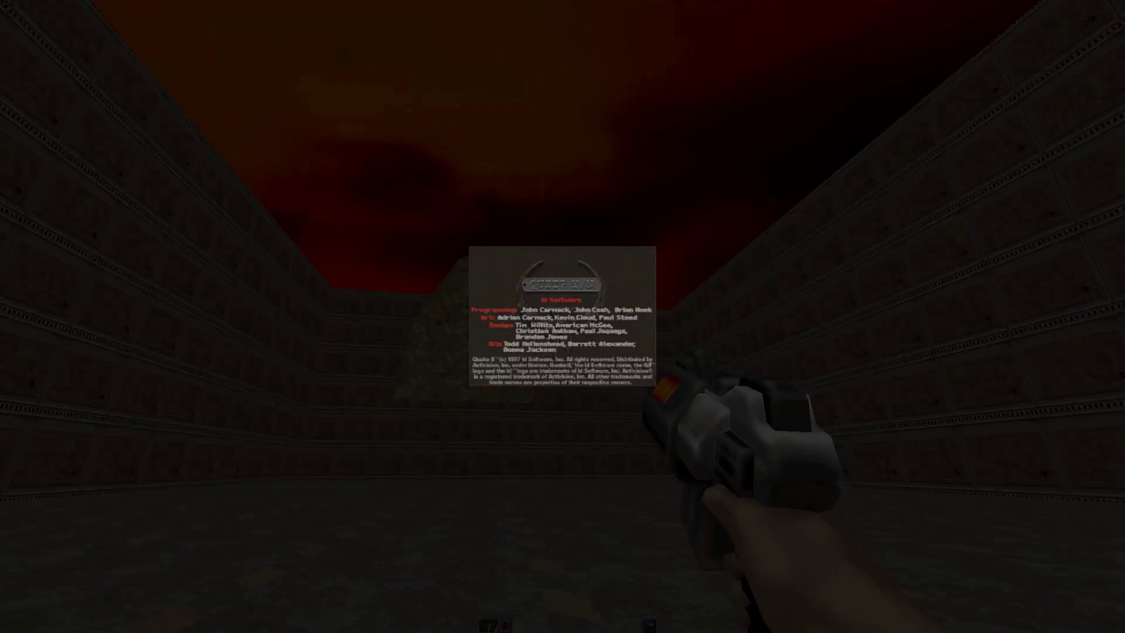
key(y)
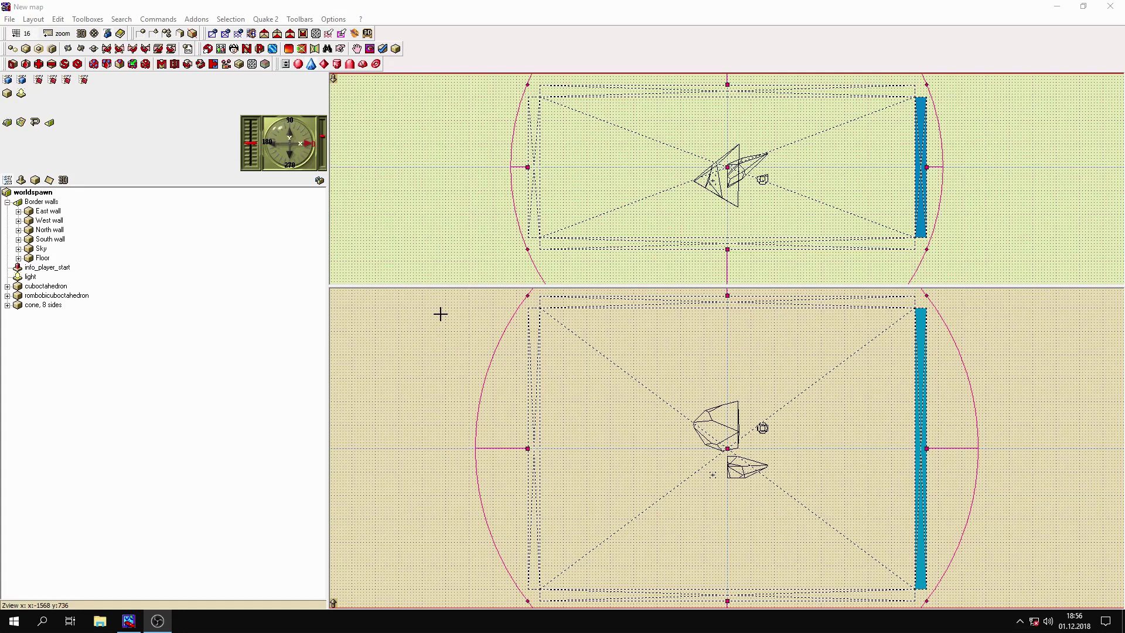
- Deselect the walls, switch to File Explorer and create a folder named !MAPS on the 8GB QUAKE2 (E:) drive
click(401, 296)
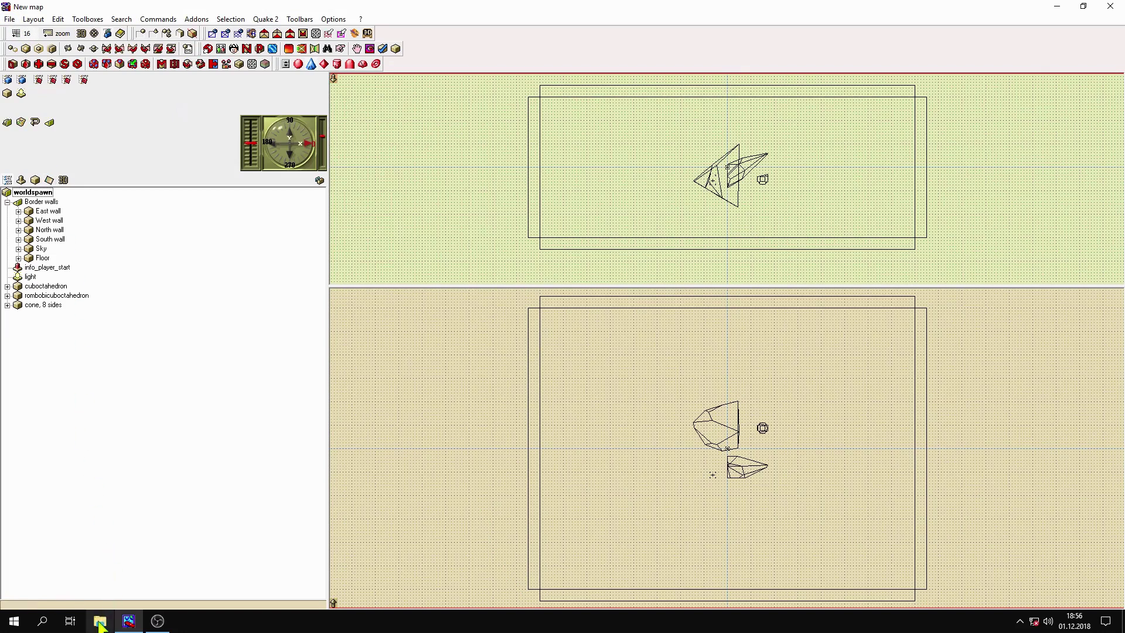
click(100, 622)
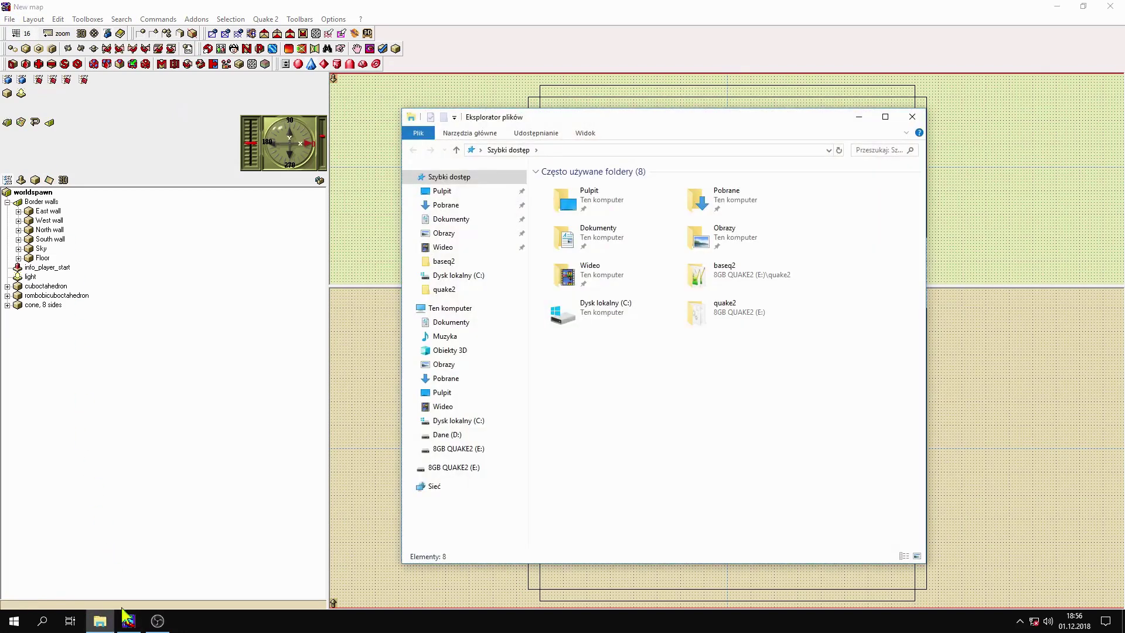
click(467, 451)
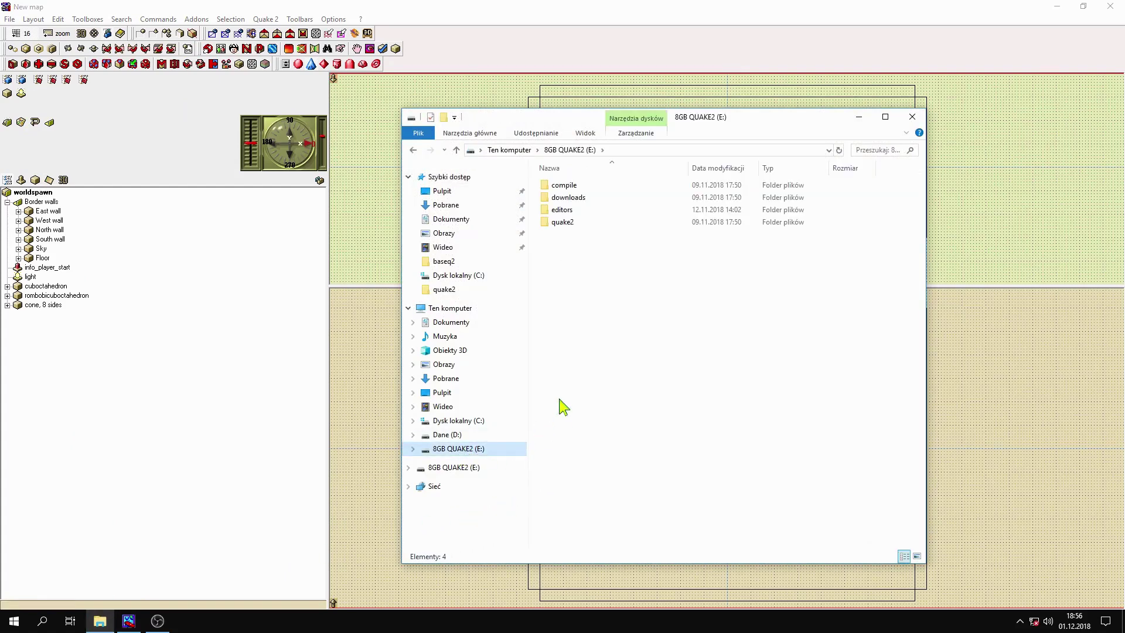
right_click(595, 313)
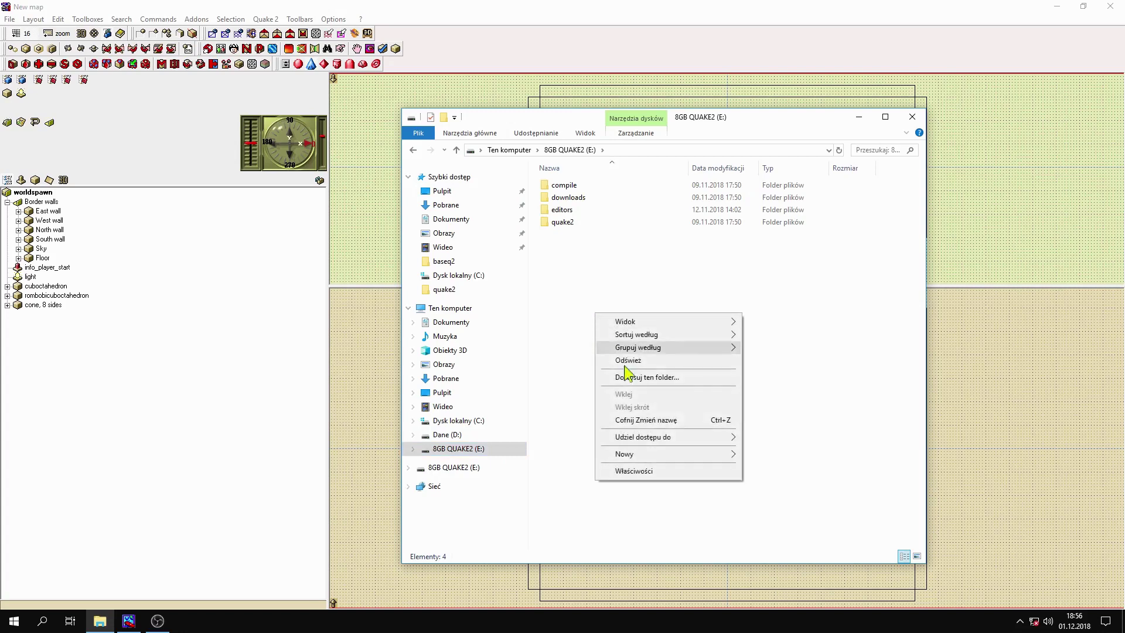
mouse_move(693, 454)
click(786, 455)
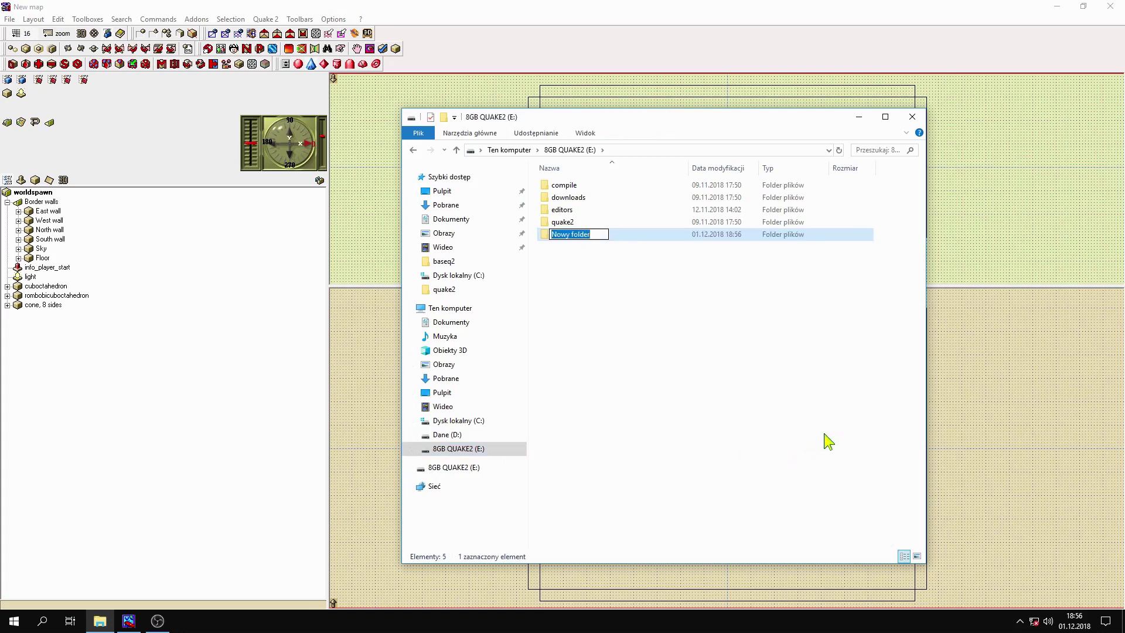
text(!)
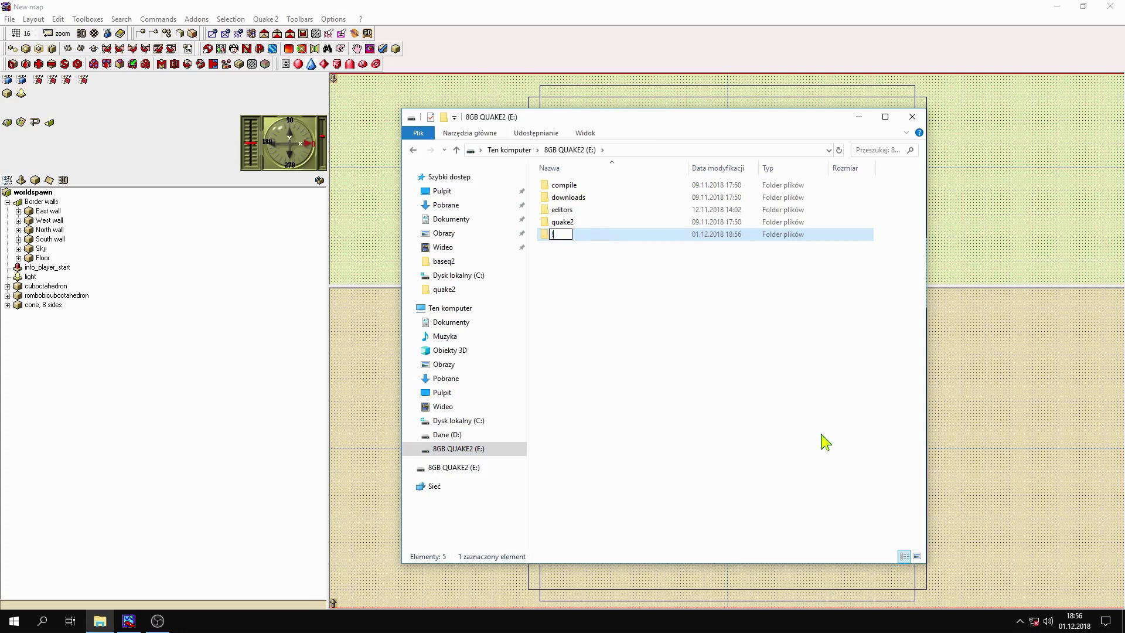
text(MAPS)
key(Return)
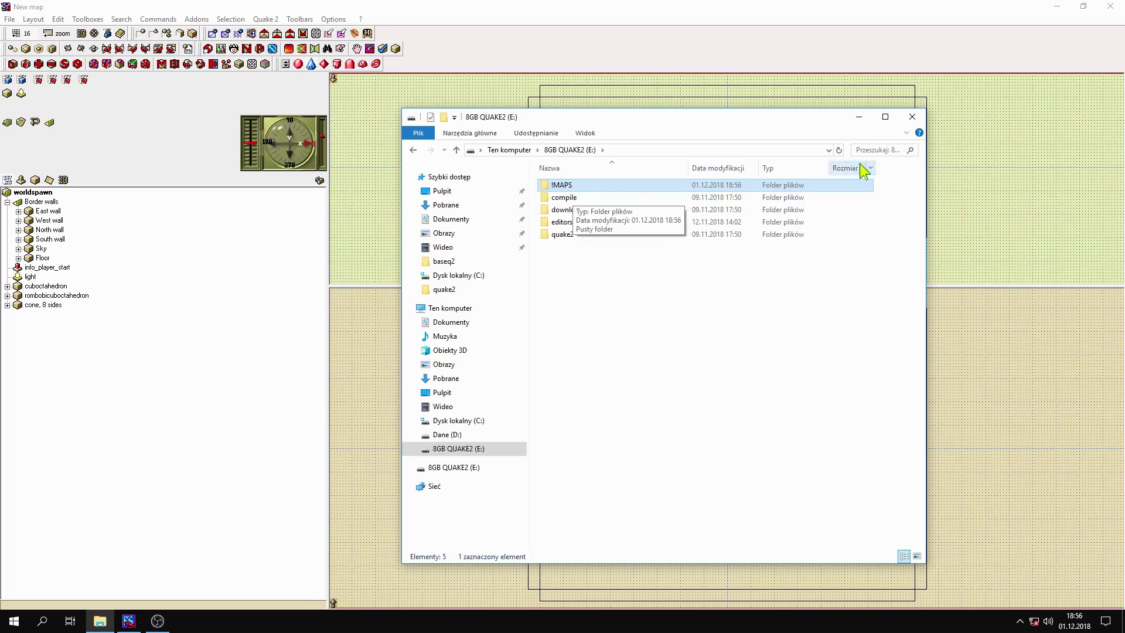
click(912, 116)
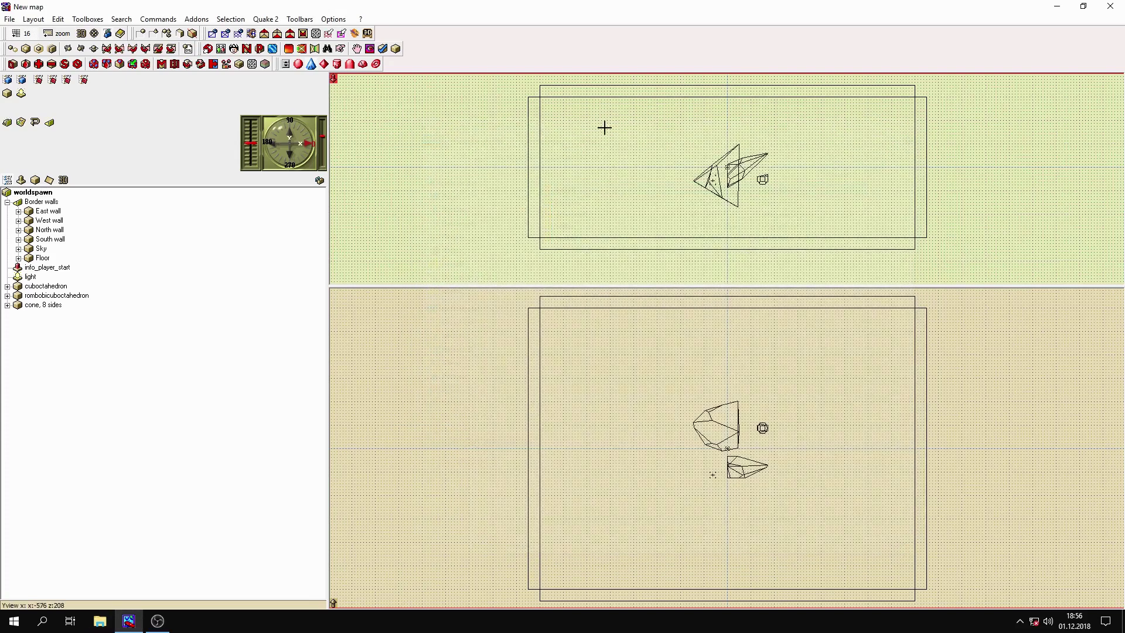
- Save the map in QuArK Explorer and rename its entry under New file to map001
click(9, 19)
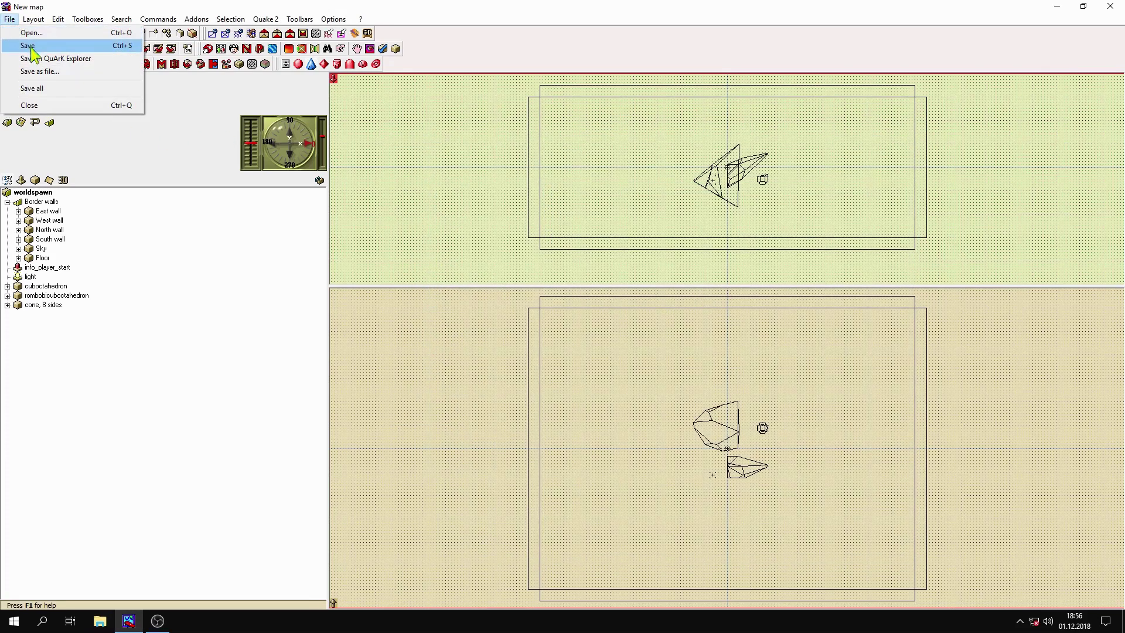
click(73, 61)
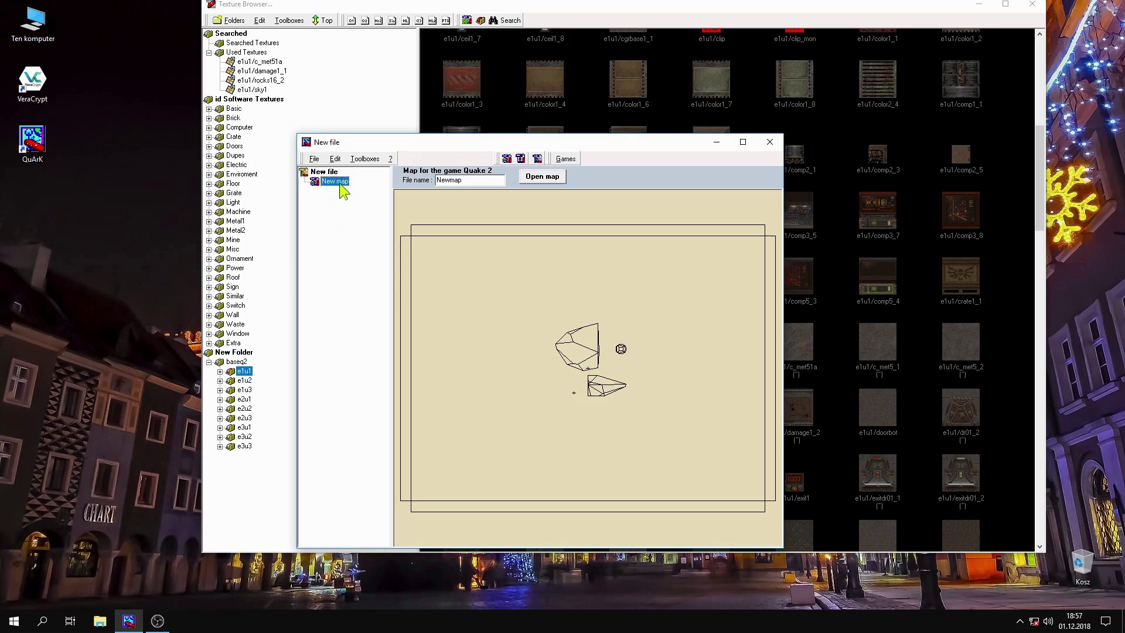
key(F2)
text(map001)
key(Return)
- Try to save the new file as a QuArK Explorer file in a location other than Dokumenty
click(314, 160)
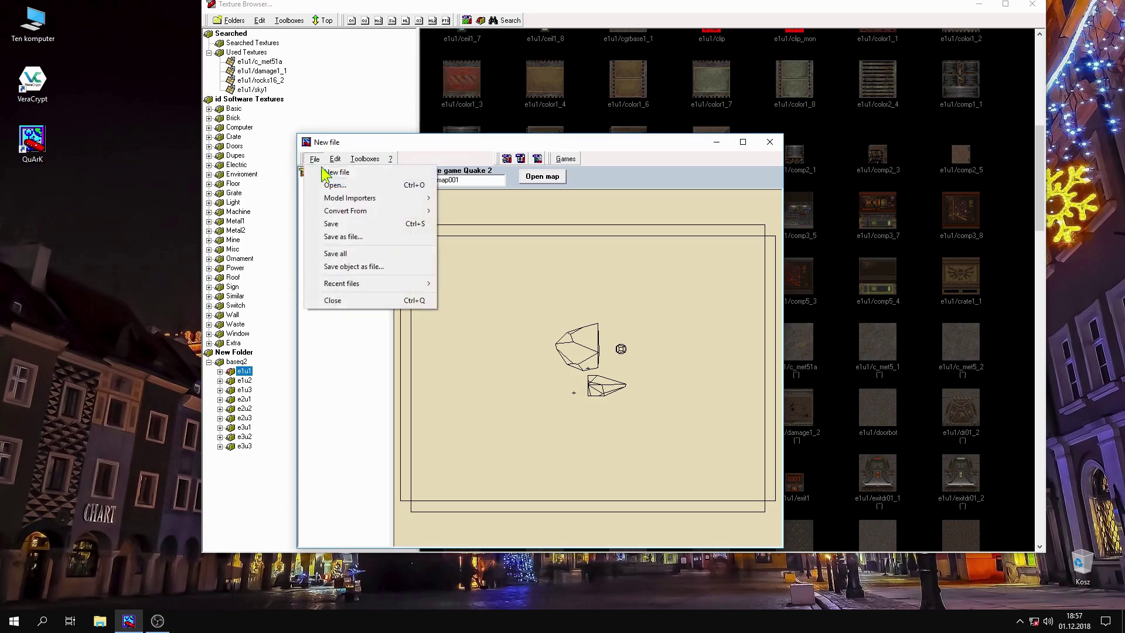
click(368, 238)
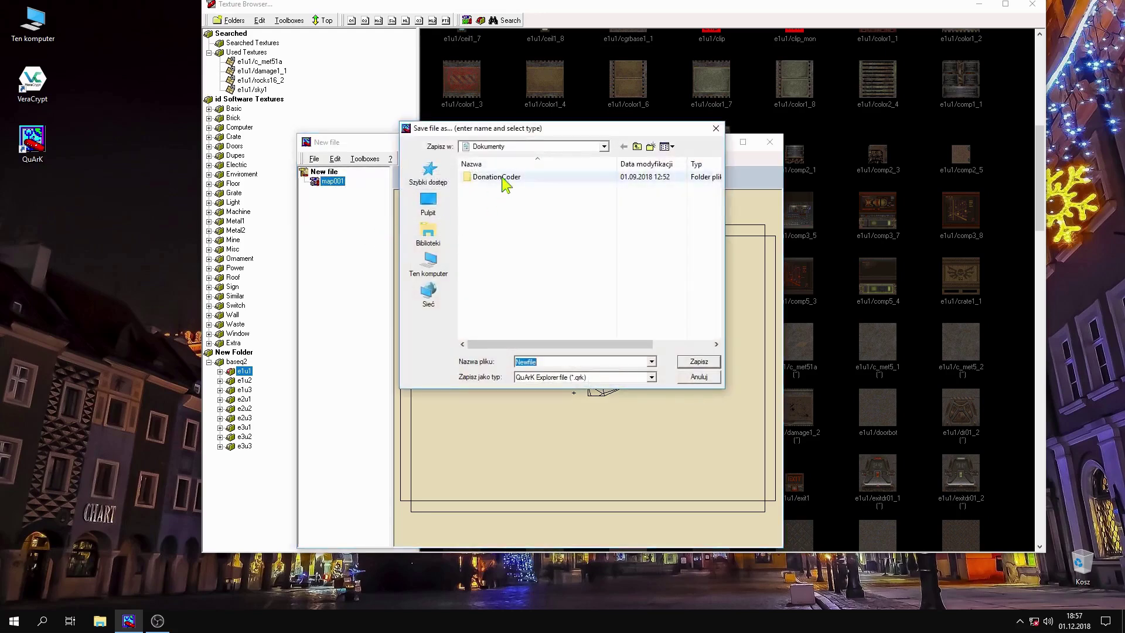
click(509, 145)
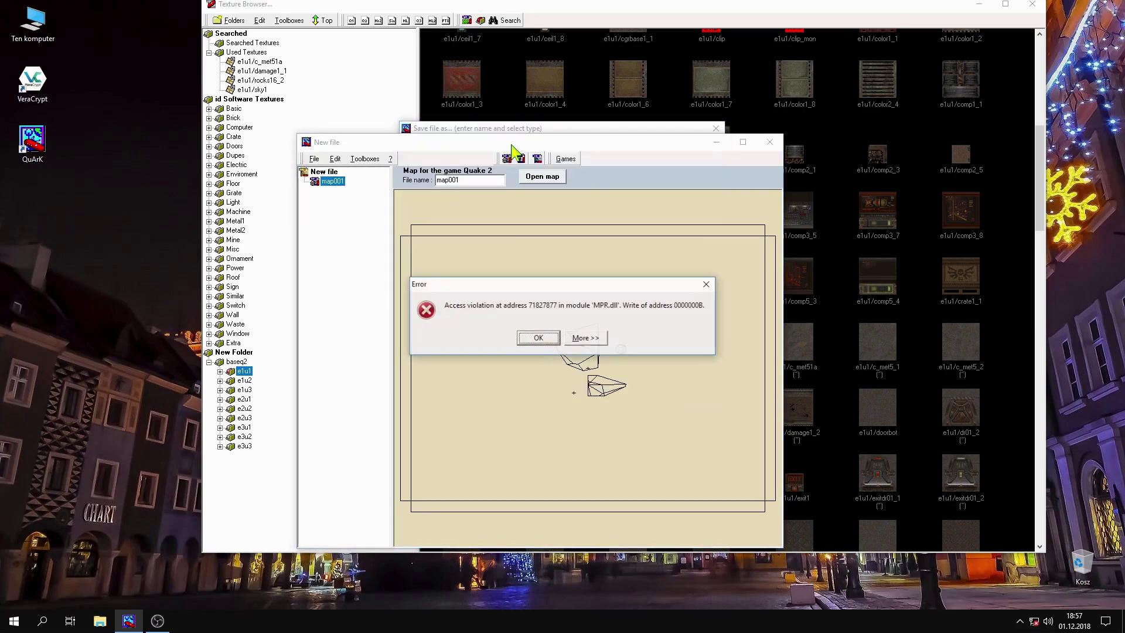
click(537, 338)
- Try the save again with Ten komputer as the location, then abandon it and dismiss the error
click(314, 160)
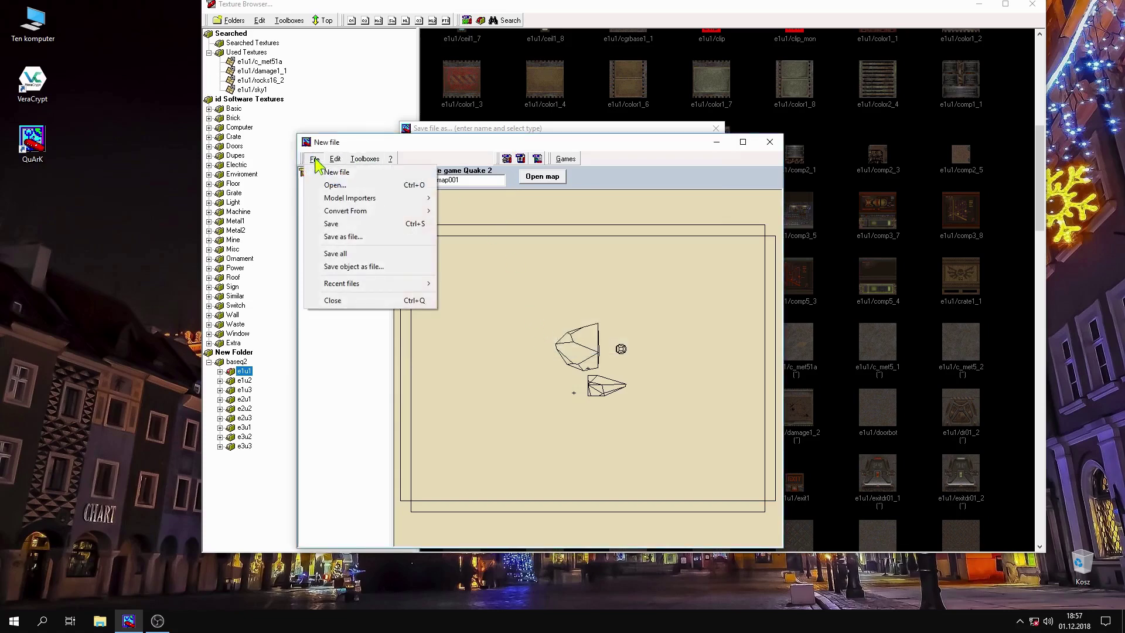
click(369, 222)
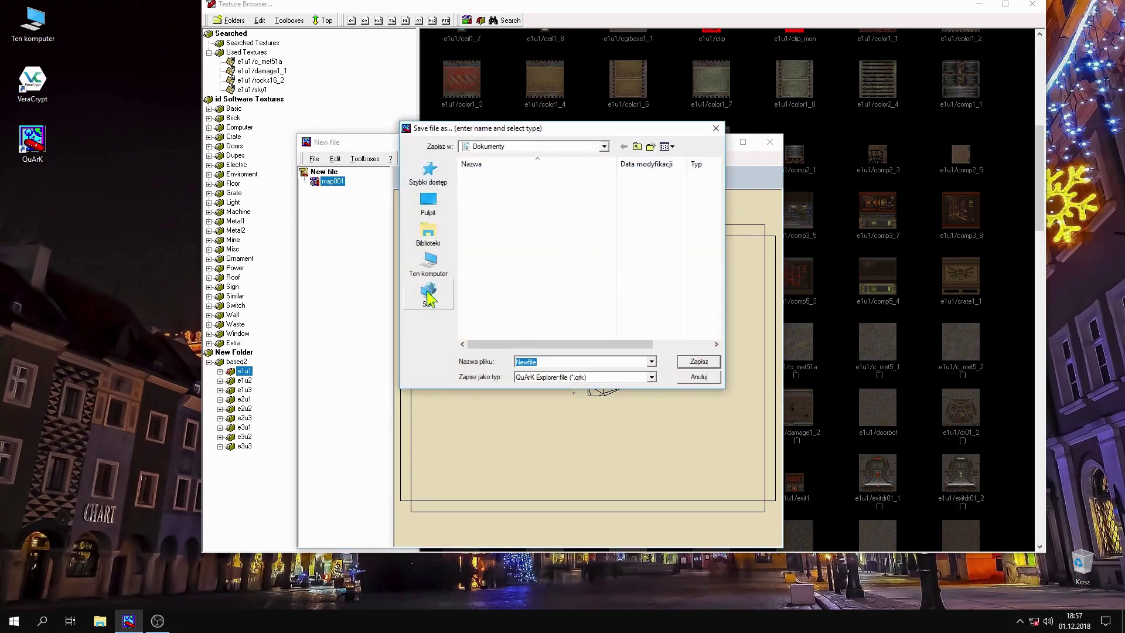
click(429, 275)
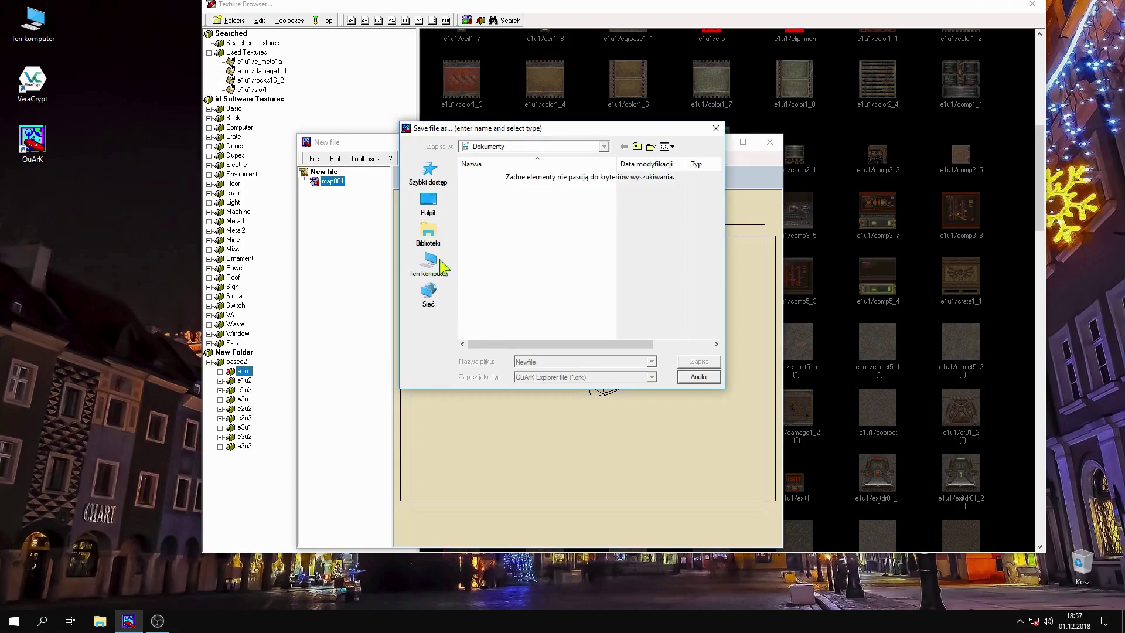
click(694, 375)
click(714, 127)
click(768, 143)
click(514, 338)
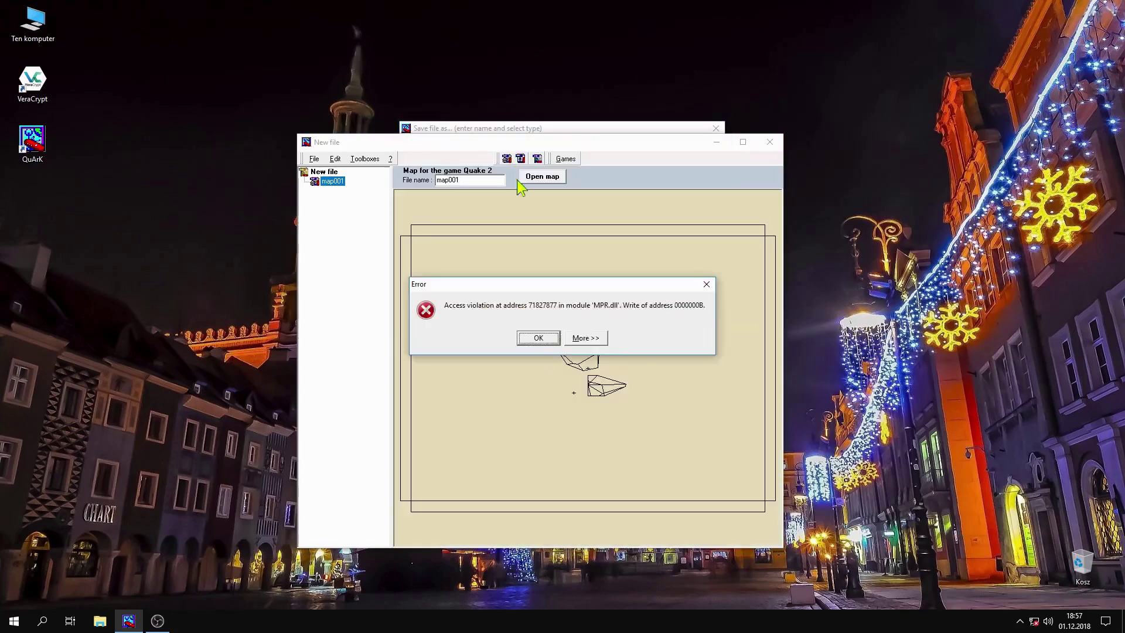
key(Return)
- Save the file as the QuArK Explorer file Newfile in the Dokumenty folder
click(314, 158)
click(369, 236)
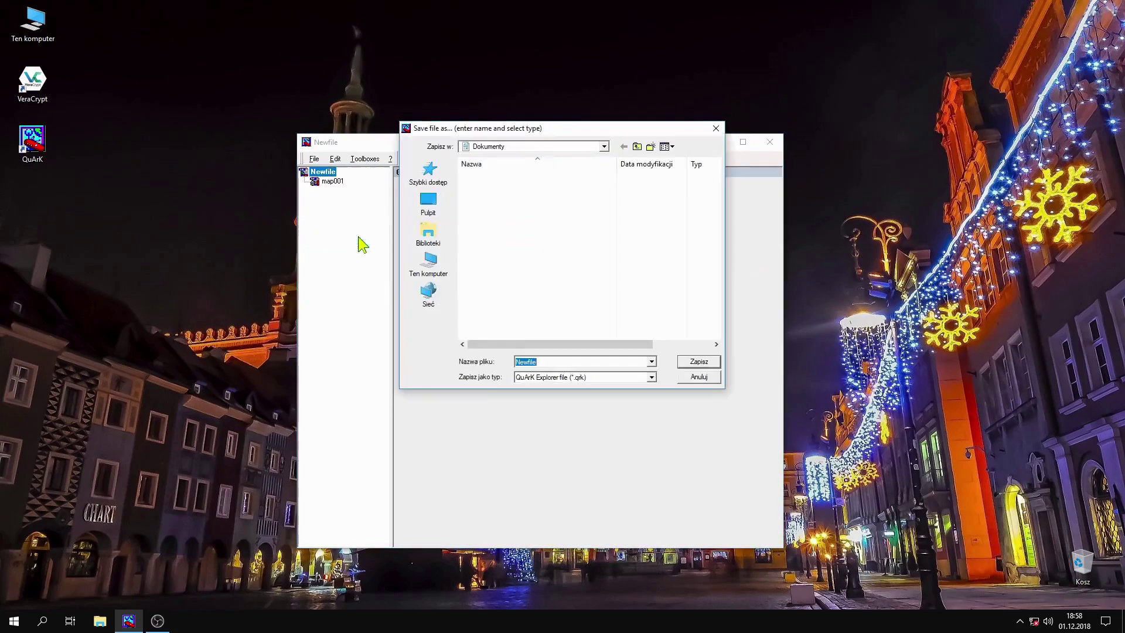
click(699, 361)
- Close the file window, restart QuArK and reopen the recent file Newfile.qrk
click(771, 143)
double_click(27, 145)
click(314, 159)
mouse_move(375, 284)
click(468, 287)
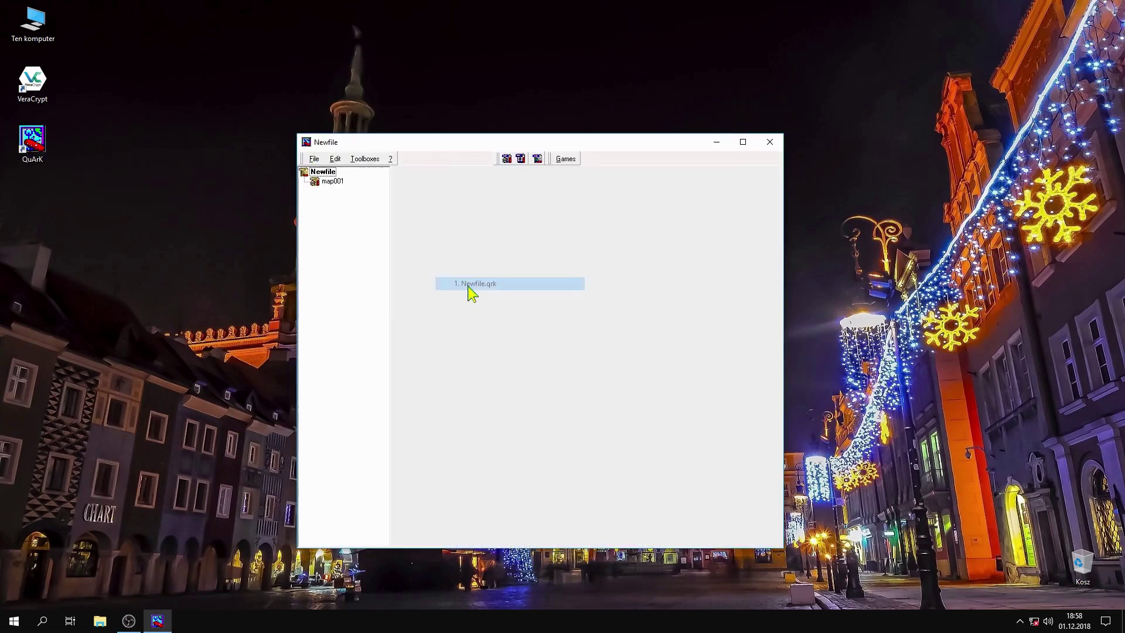
- Open map001 from the Newfile tree for editing and save it in QuArK Explorer
double_click(332, 181)
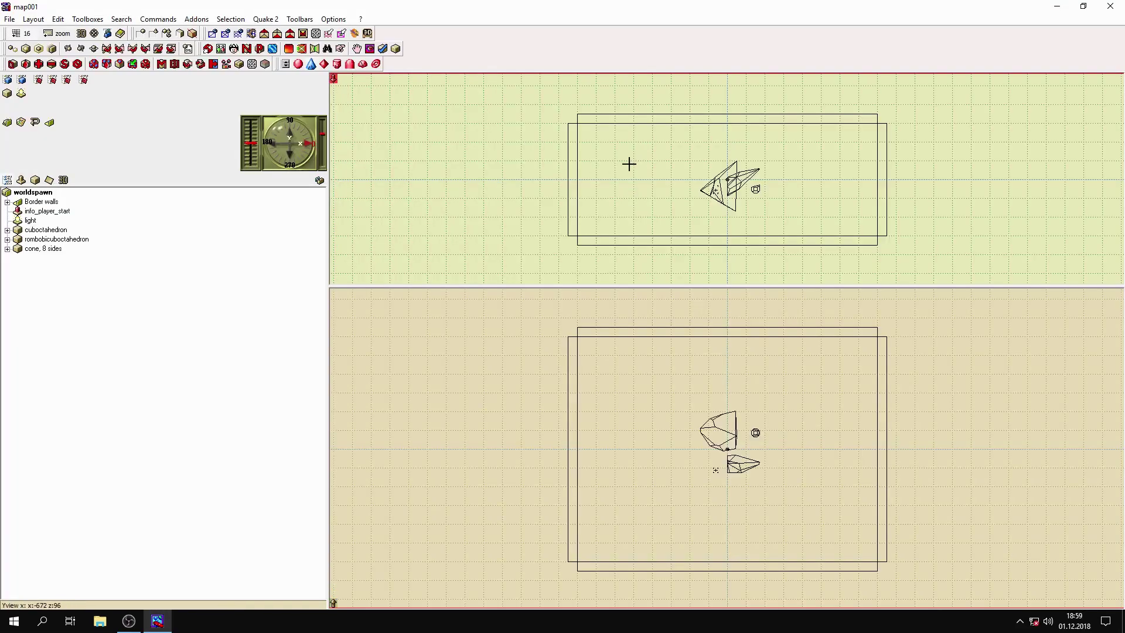
click(9, 19)
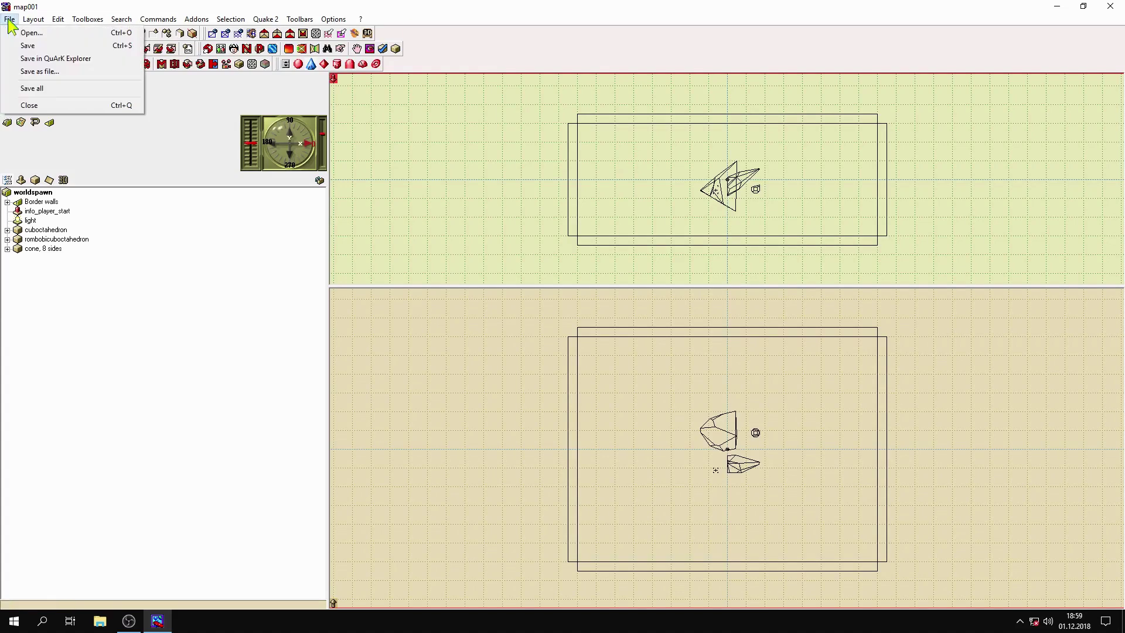
click(81, 60)
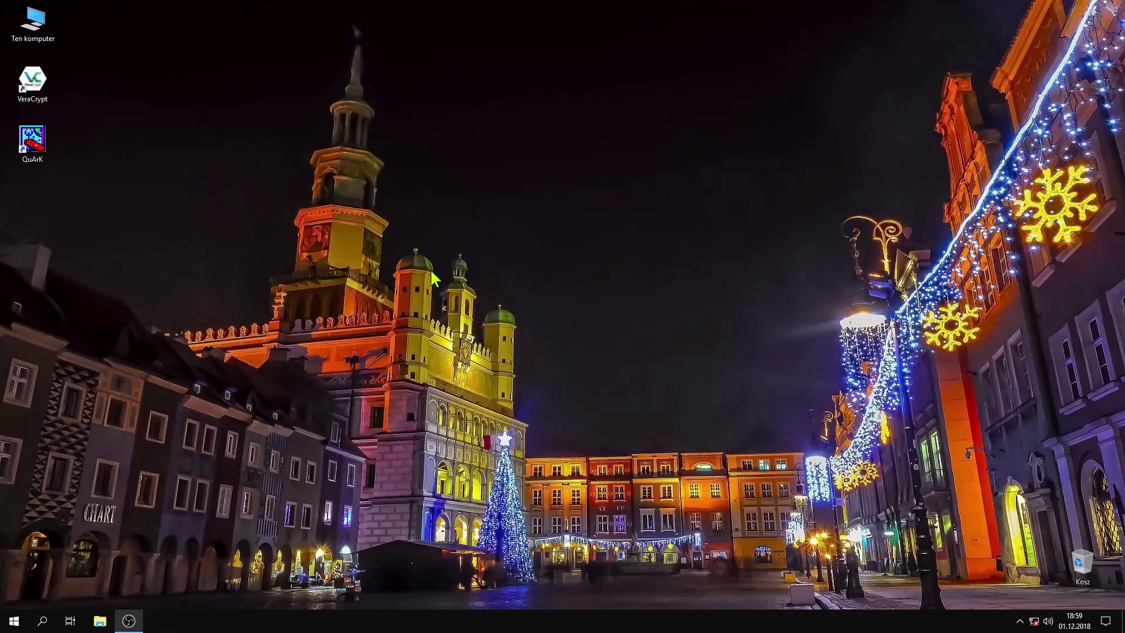
- Restart QuArK, reopen the map and save it as the QuArK Map file map001 in the !MAPS folder
double_click(23, 144)
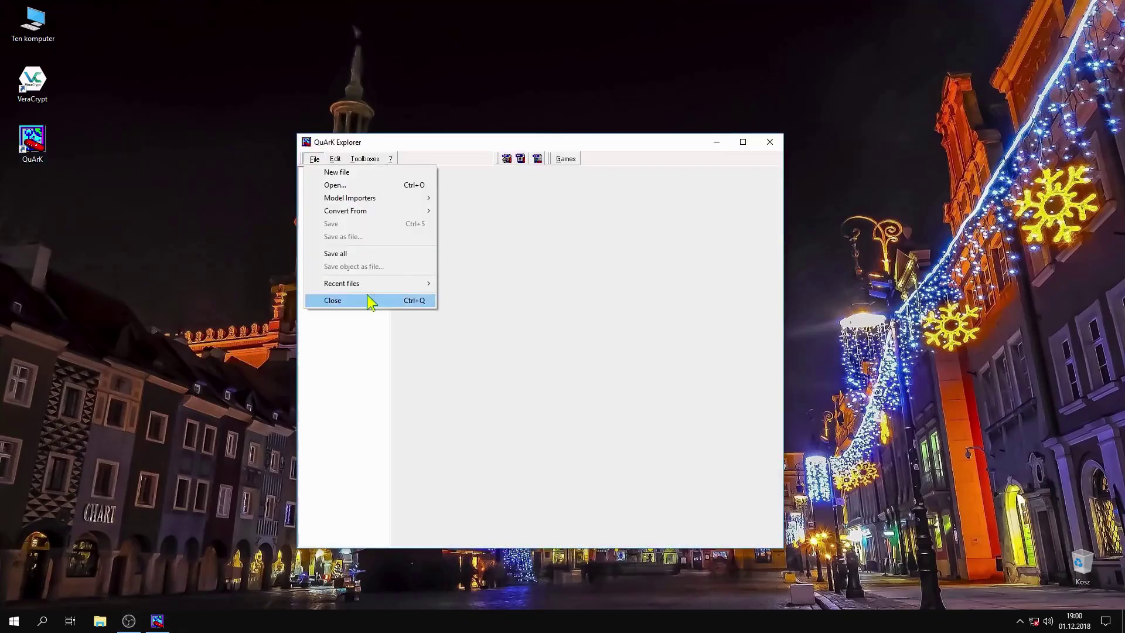
click(372, 299)
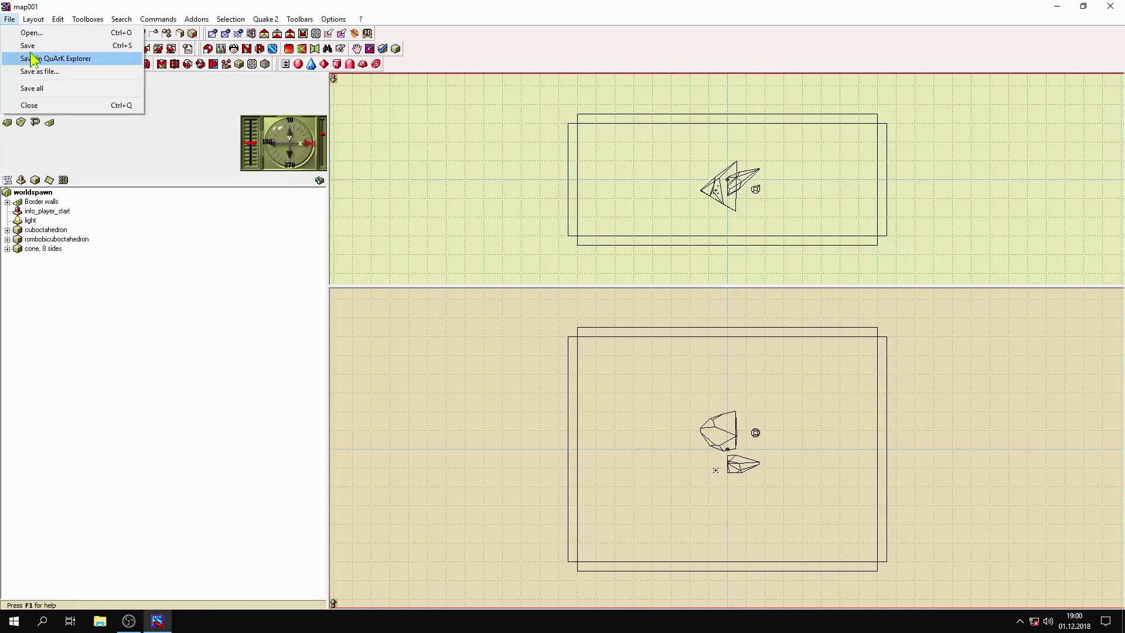
click(120, 61)
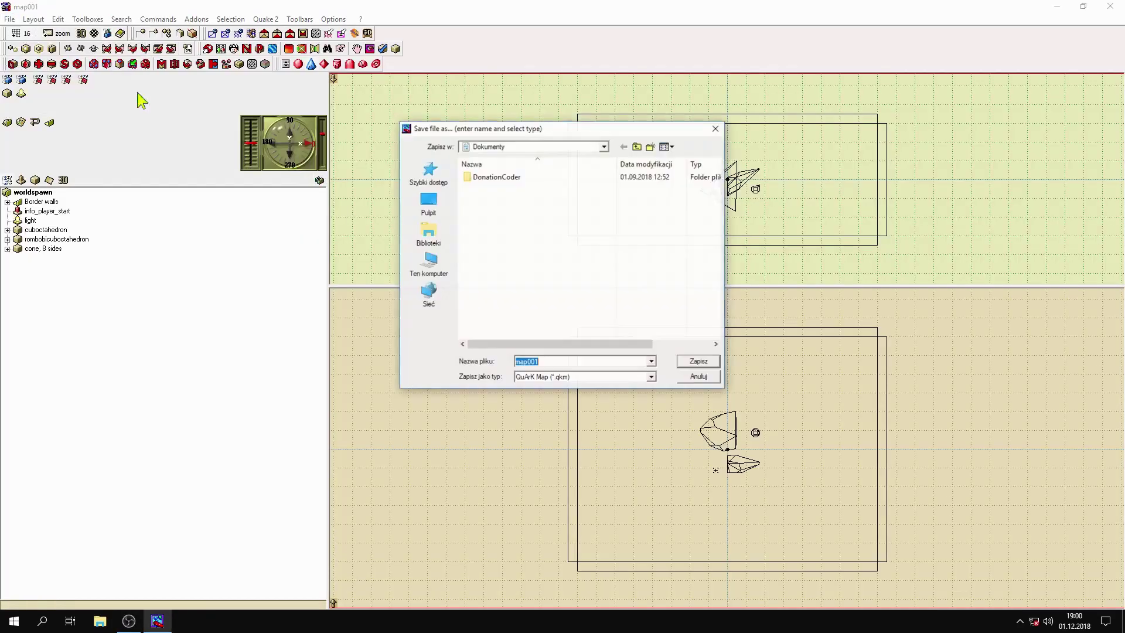
click(428, 202)
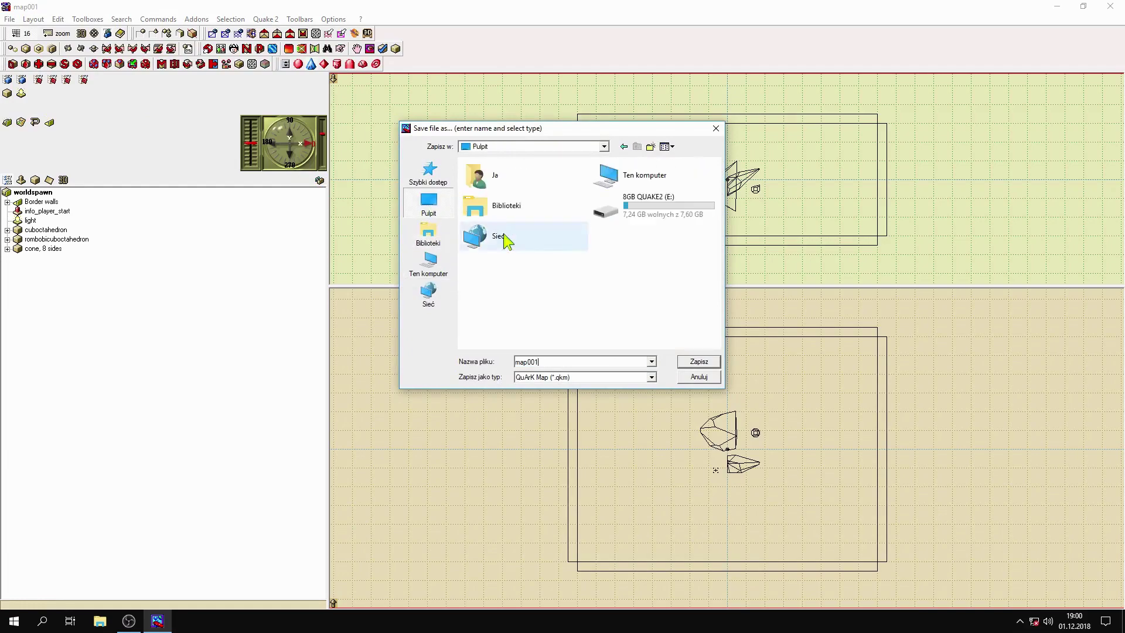
click(698, 361)
- Restart QuArK and reopen the saved map001 map from the recent files
double_click(29, 147)
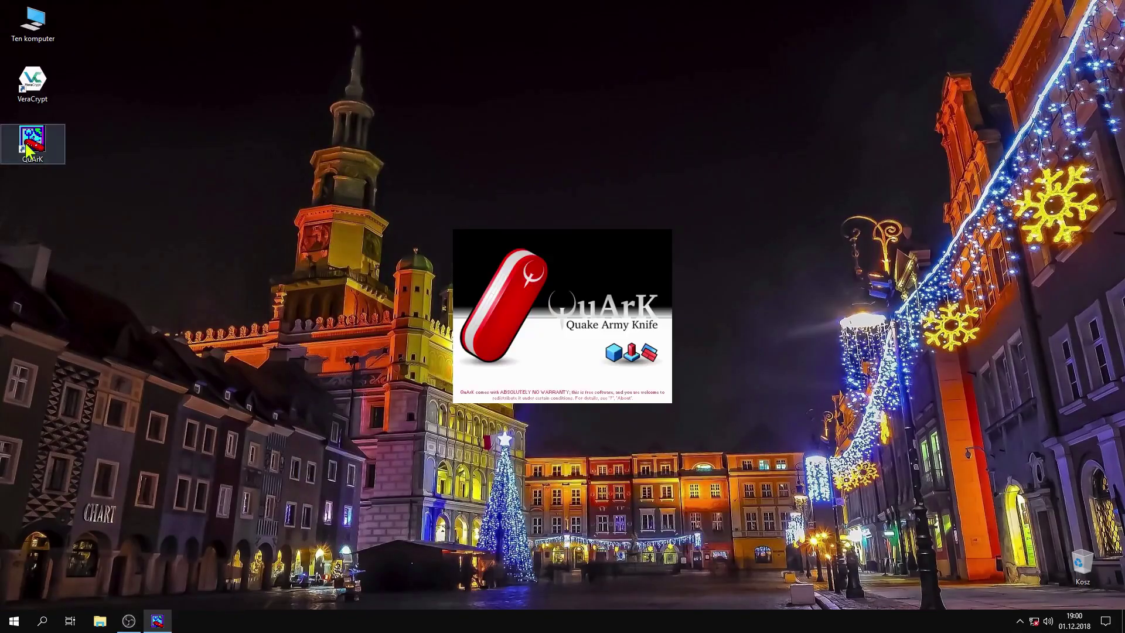
click(313, 158)
mouse_move(352, 284)
click(448, 285)
- Check the save-as-file dialog and its !MAPS folder for the reopened map, then cancel the dialog
click(13, 19)
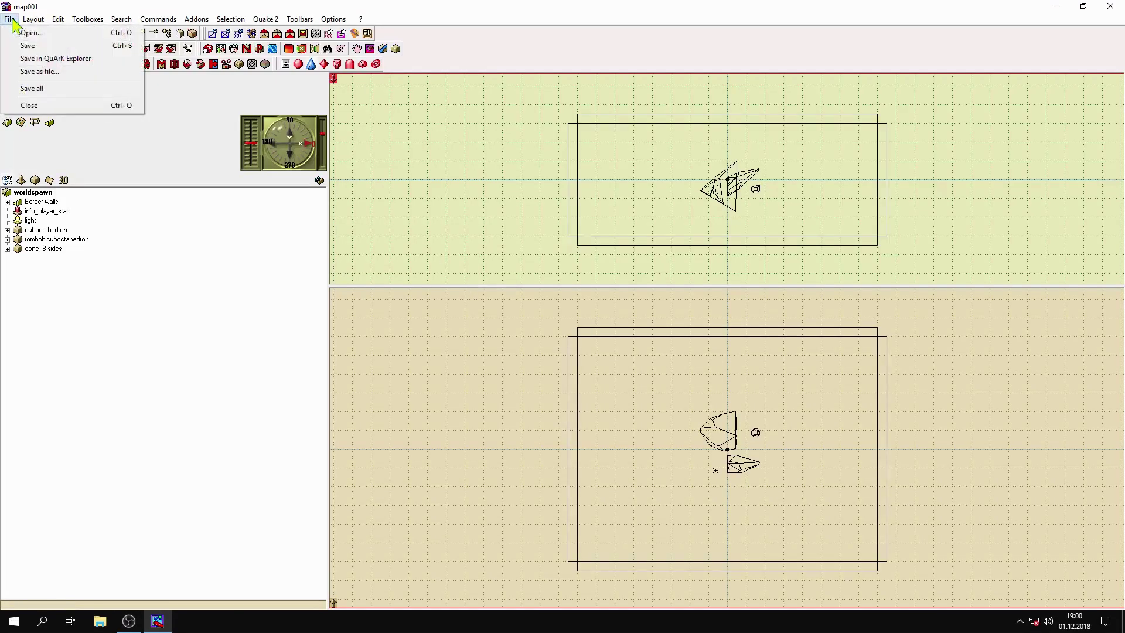
click(41, 71)
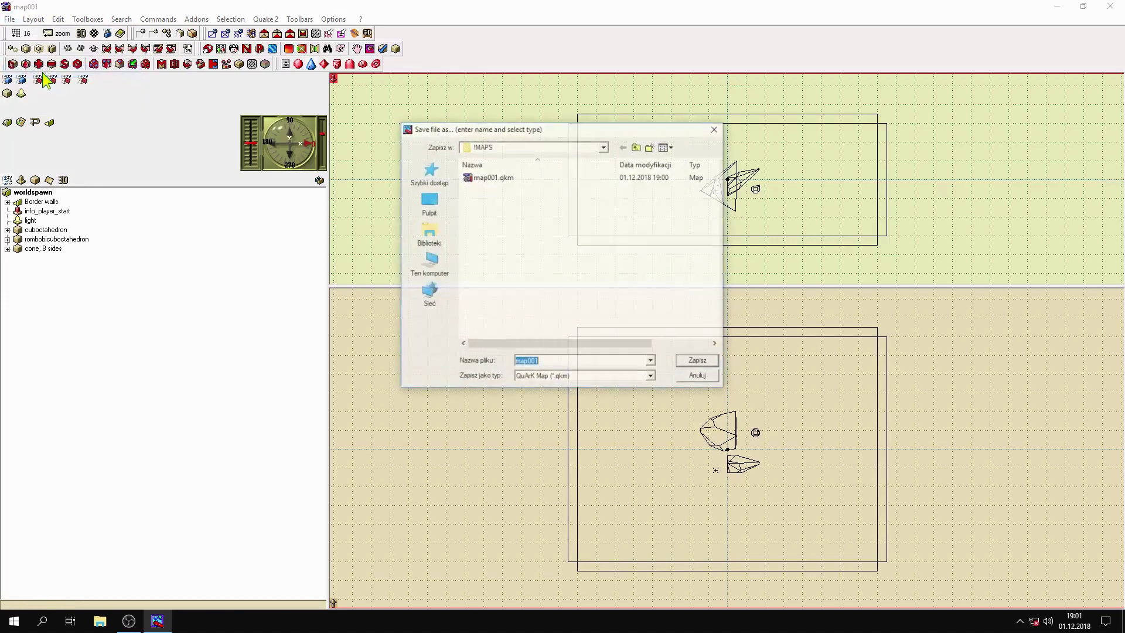
click(697, 378)
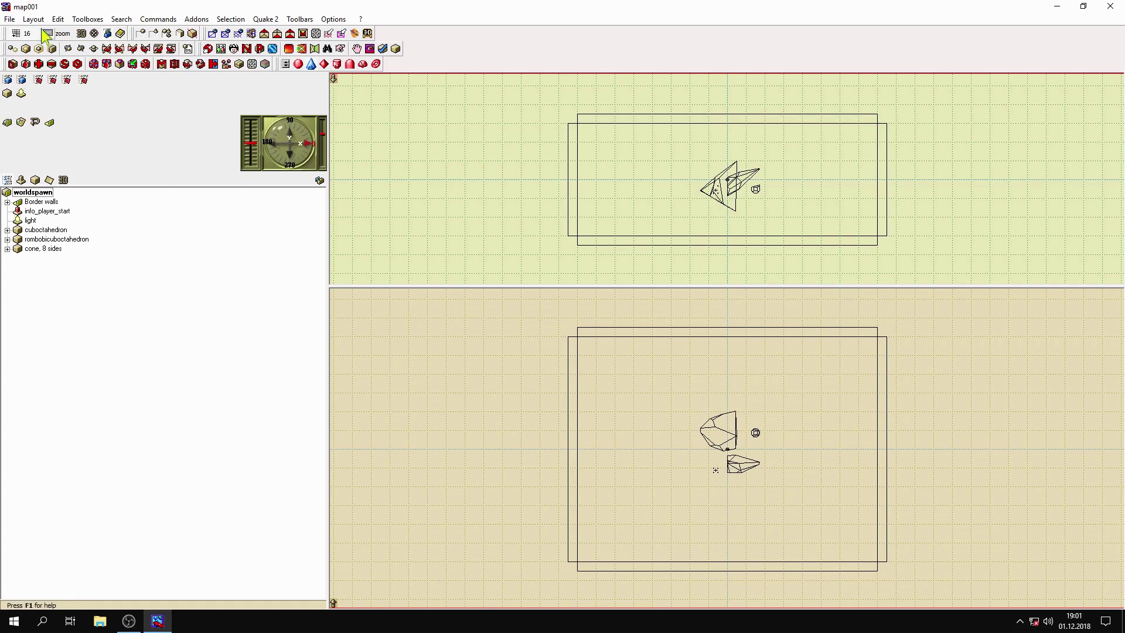
- Try to choose another location than !MAPS when saving map001 as a file, and dismiss the error console
click(9, 20)
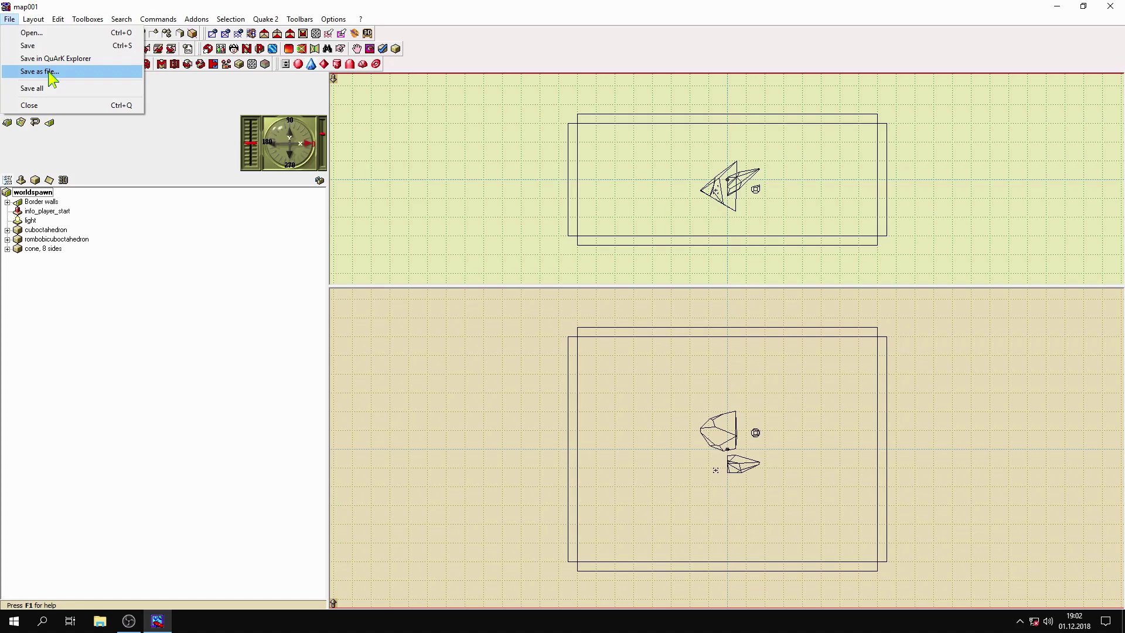
click(52, 74)
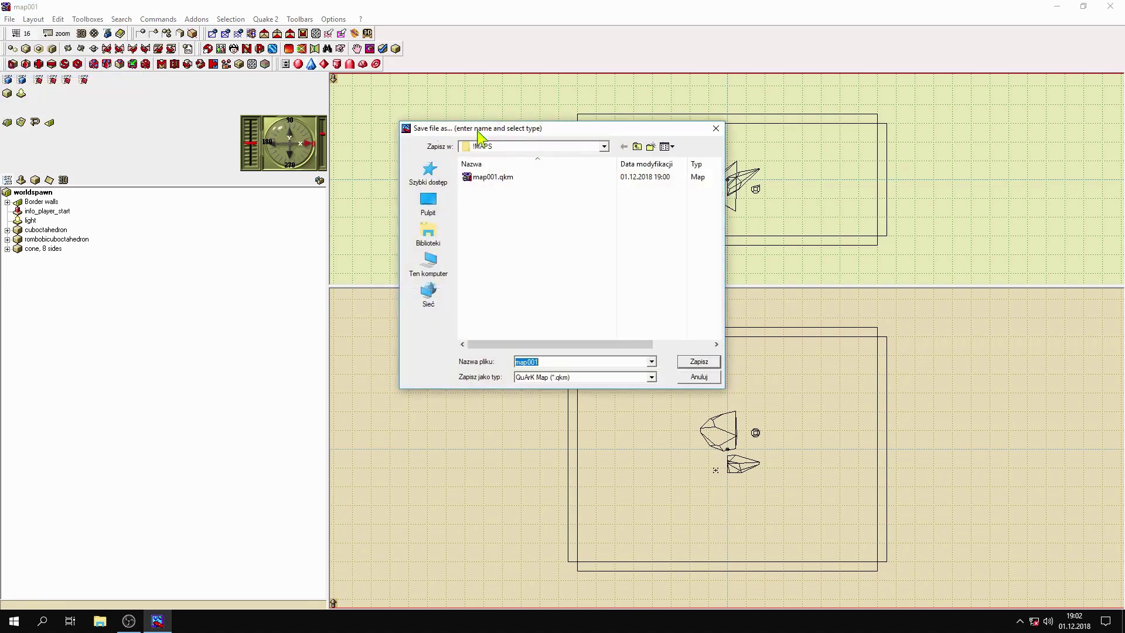
click(574, 147)
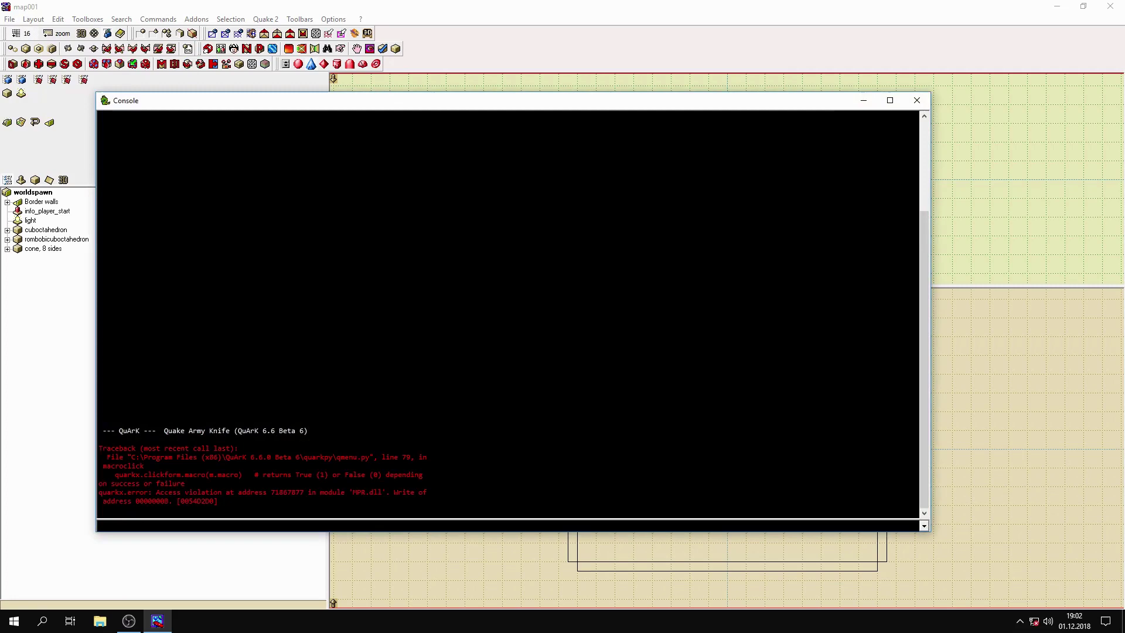
click(917, 100)
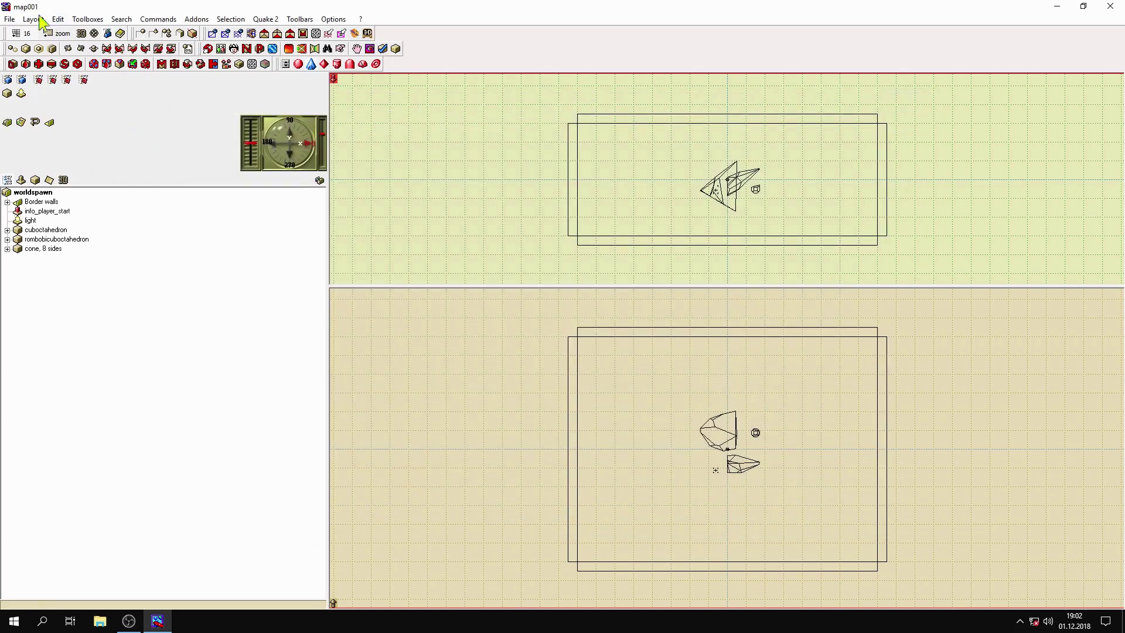
click(9, 19)
click(40, 71)
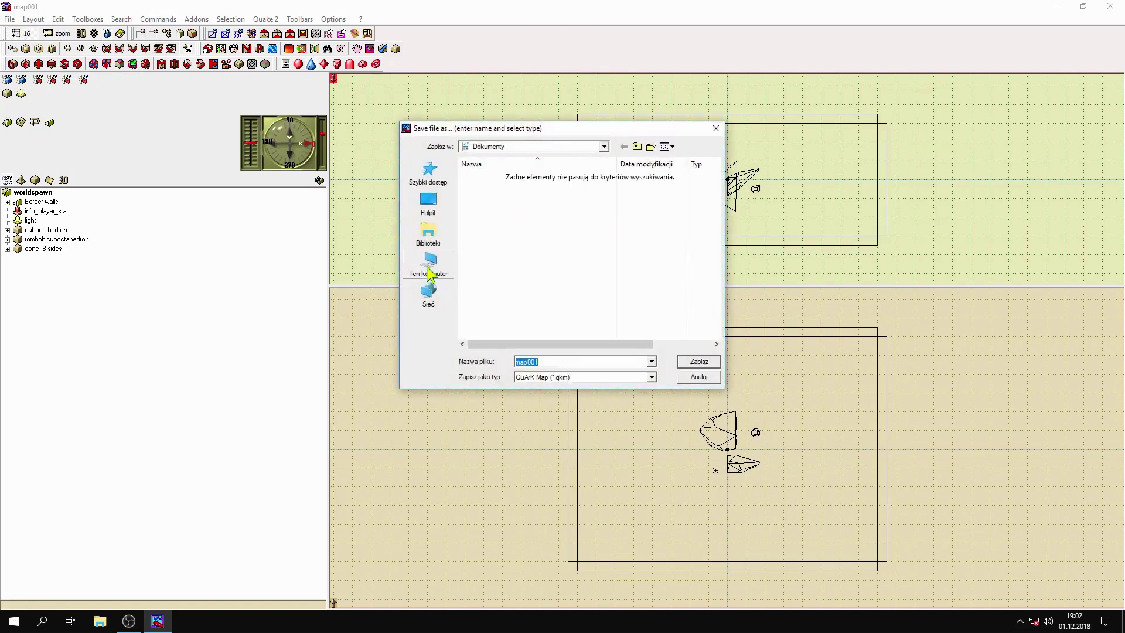
click(709, 375)
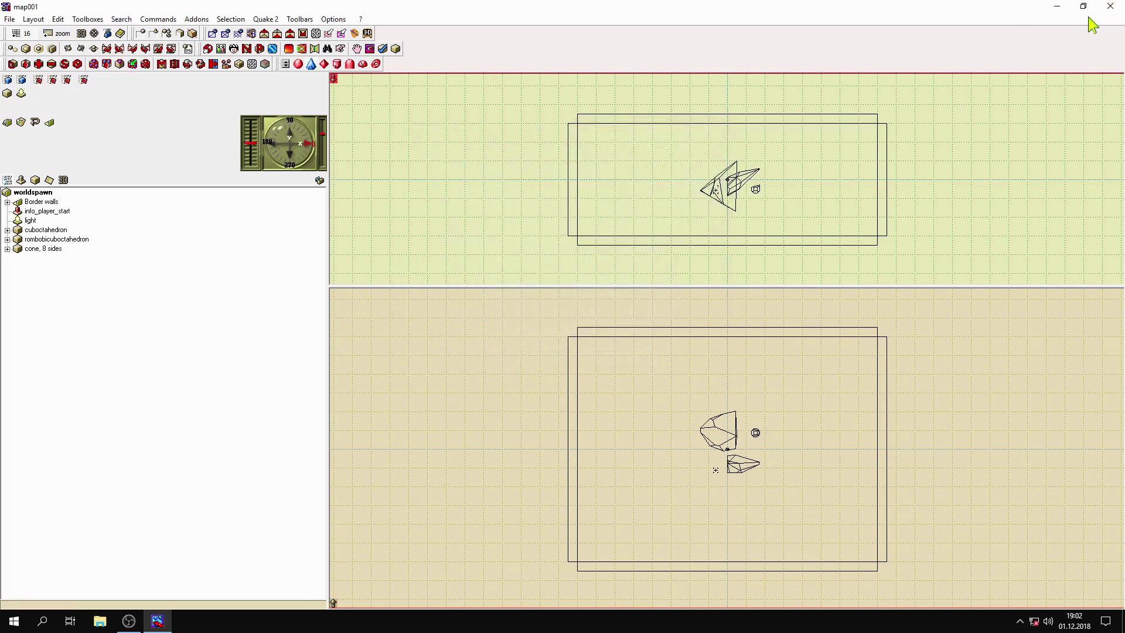
click(12, 21)
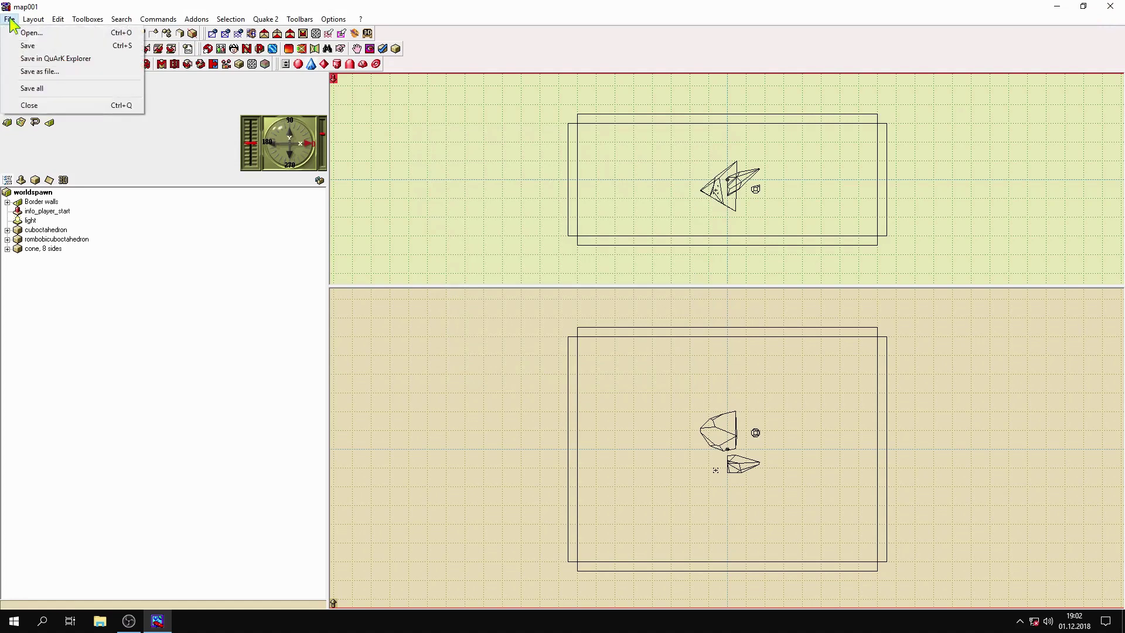
click(37, 73)
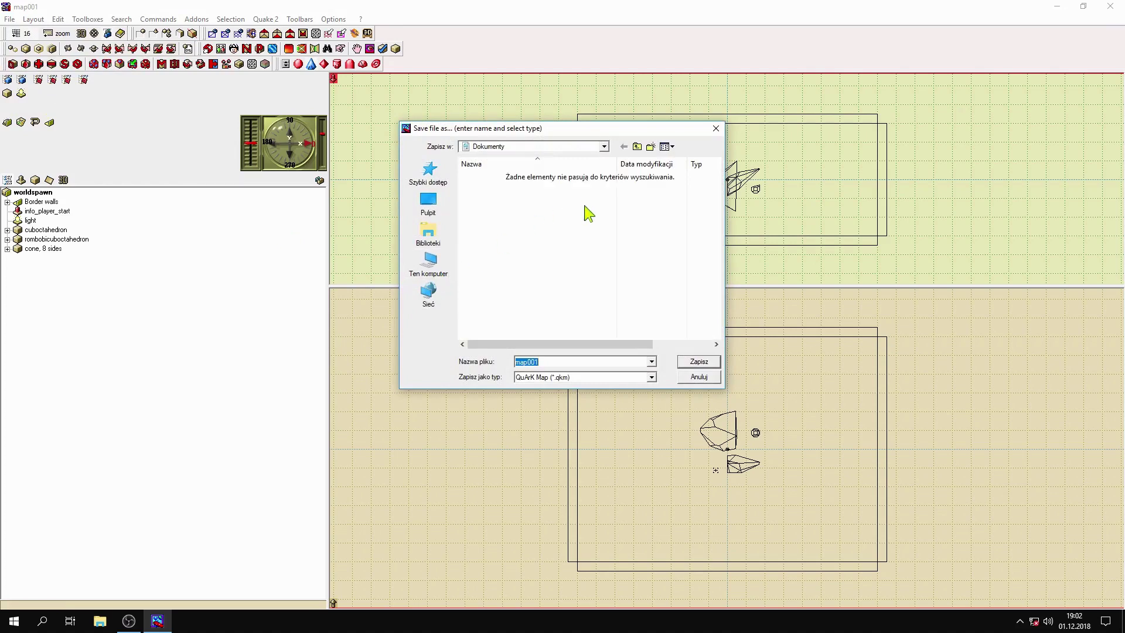
key(Return)
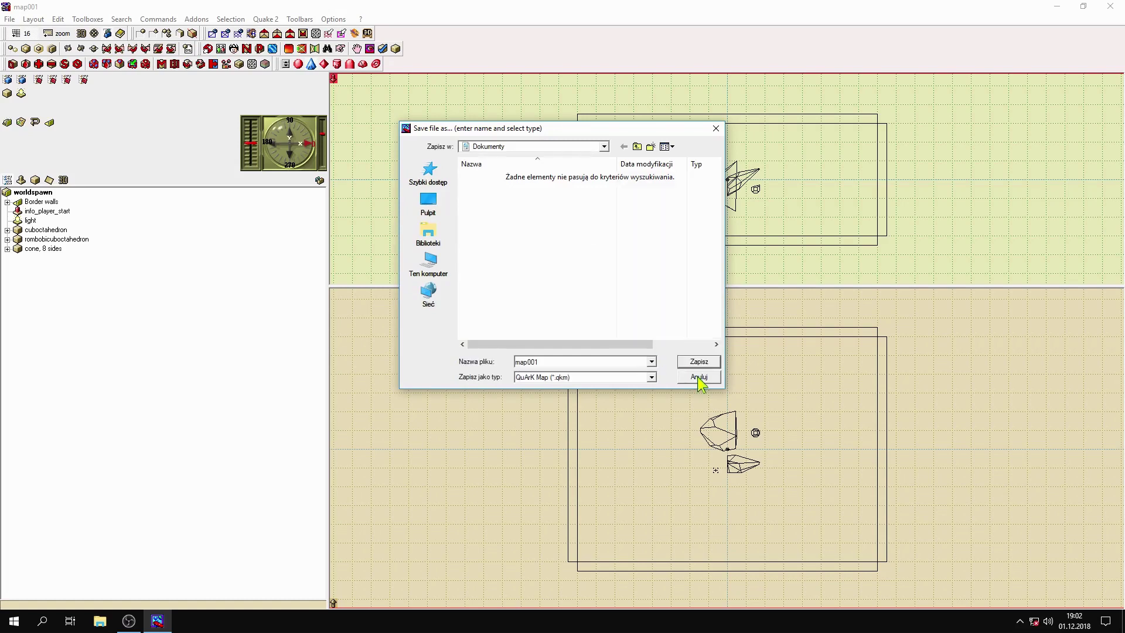
click(720, 131)
click(721, 126)
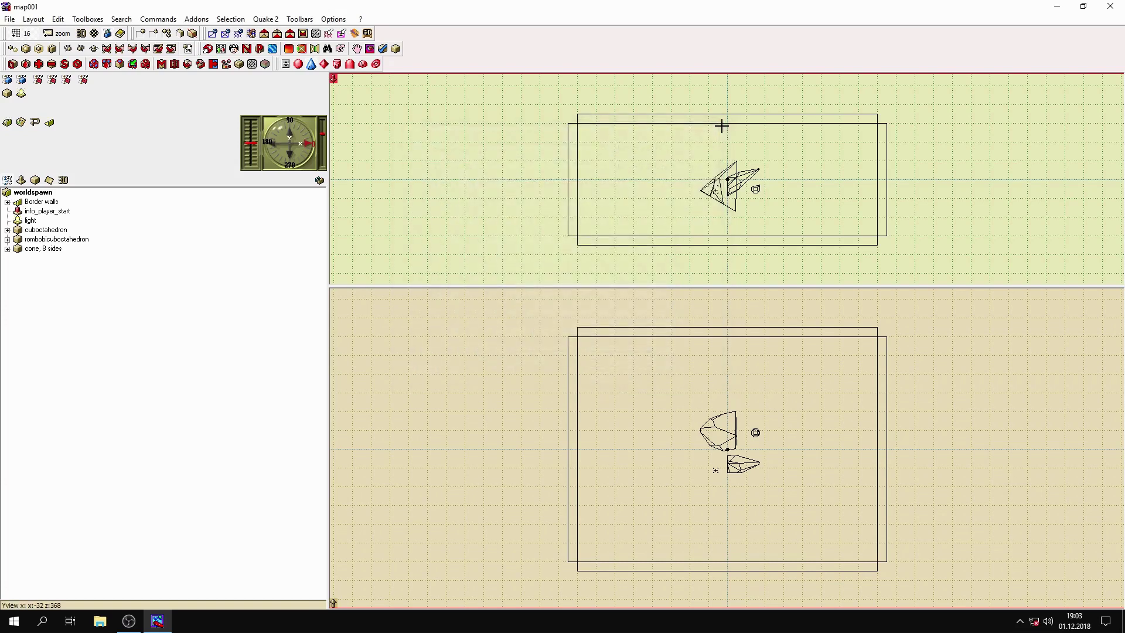